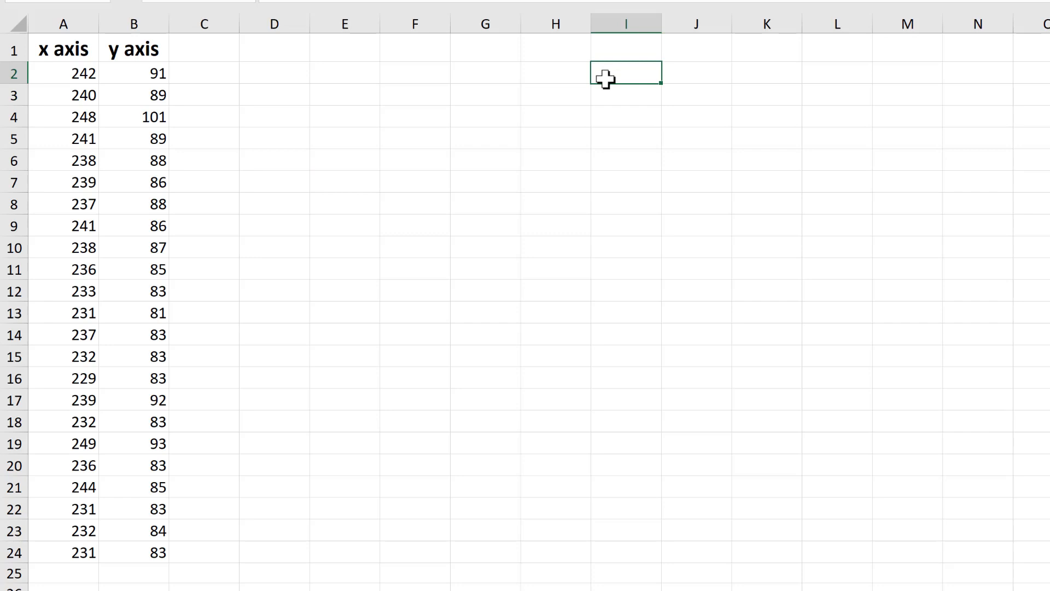
- Calculate the correlation of A2:A24 with B2:B24 using CORREL in I2, and label it "Pearsons" in H2
{"action": "type", "text": "=correl"}
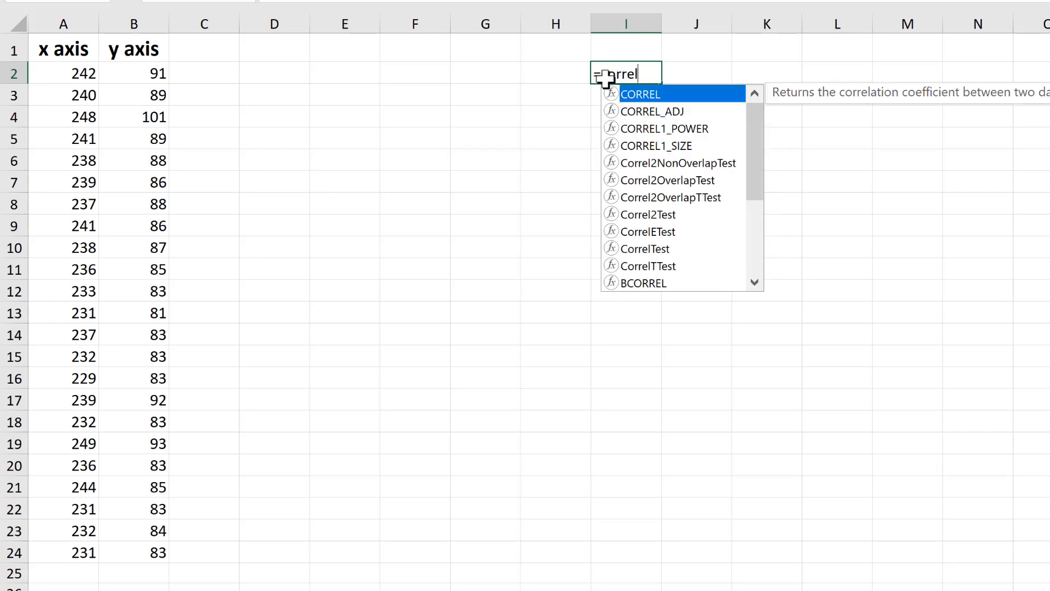
{"action": "key", "text": "Tab"}
{"action": "left_click_drag", "start_coordinate": [66, 96], "coordinate": [52, 383]}
{"action": "left_click_drag", "start_coordinate": [63, 74], "coordinate": [59, 552]}
{"action": "type", "text": ","}
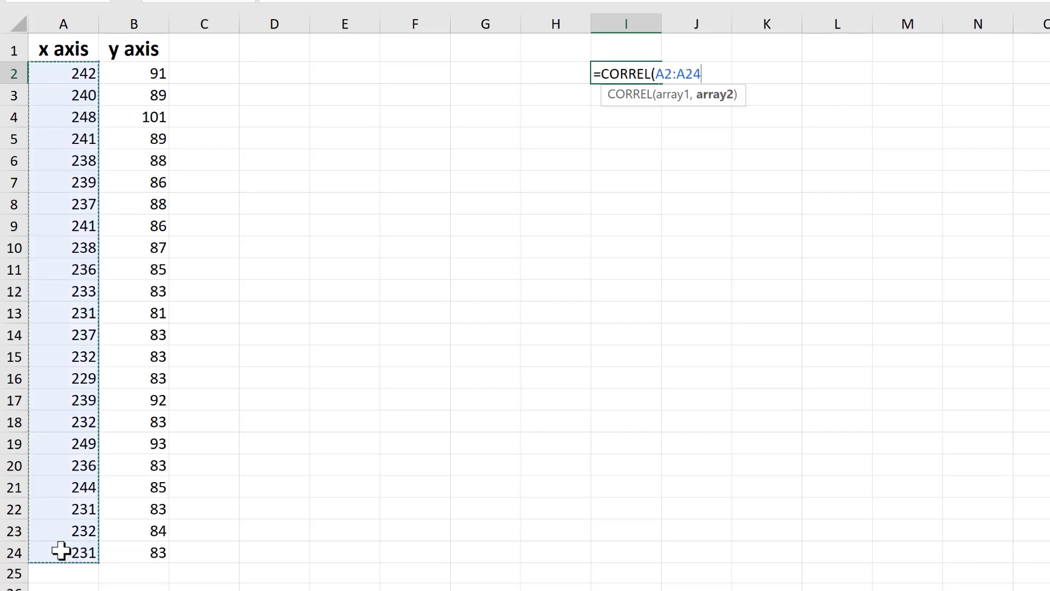
{"action": "left_click_drag", "start_coordinate": [146, 71], "coordinate": [140, 552]}
{"action": "key", "text": "Return"}
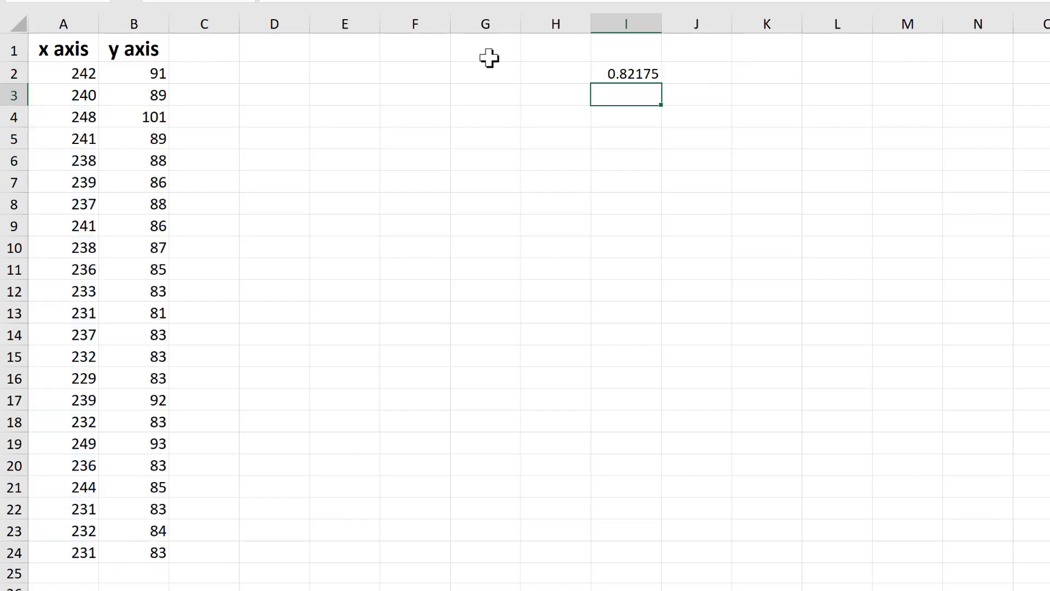
{"action": "left_click", "coordinate": [558, 67]}
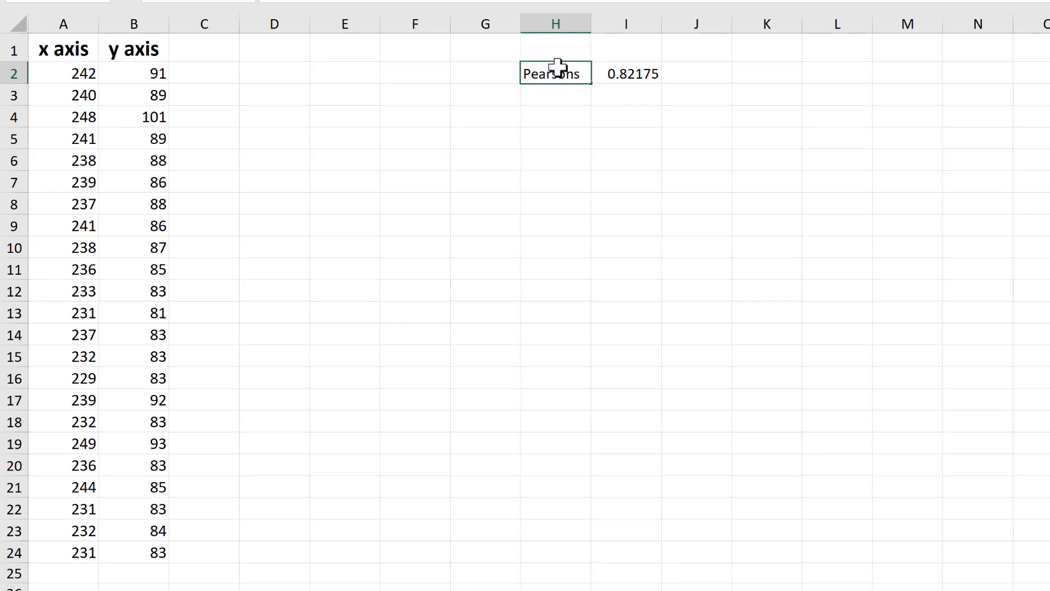
{"action": "key", "text": "Return"}
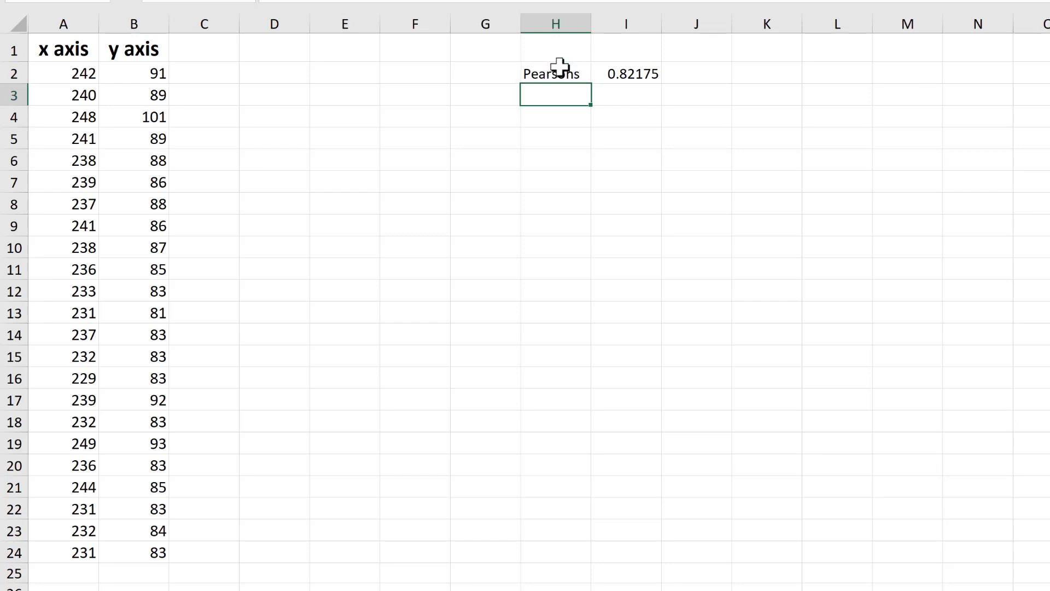
- Enter a second CORREL formula in I1 with the arrays swapped, B2:B24 first and A2:A24 second
{"action": "left_click", "coordinate": [623, 46]}
{"action": "left_click", "coordinate": [633, 75]}
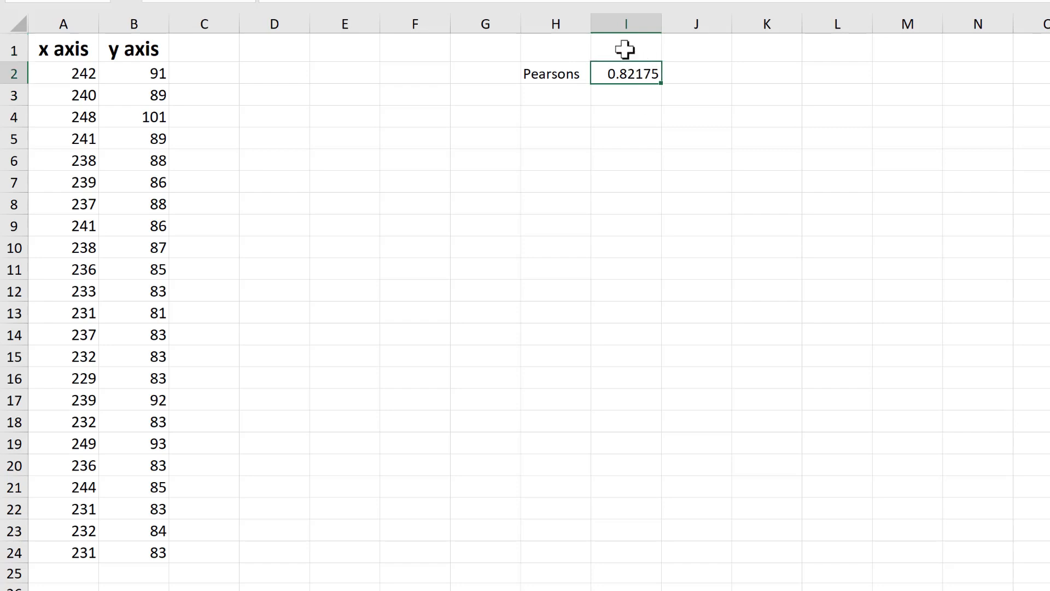
{"action": "left_click", "coordinate": [625, 49]}
{"action": "type", "text": "=correl("}
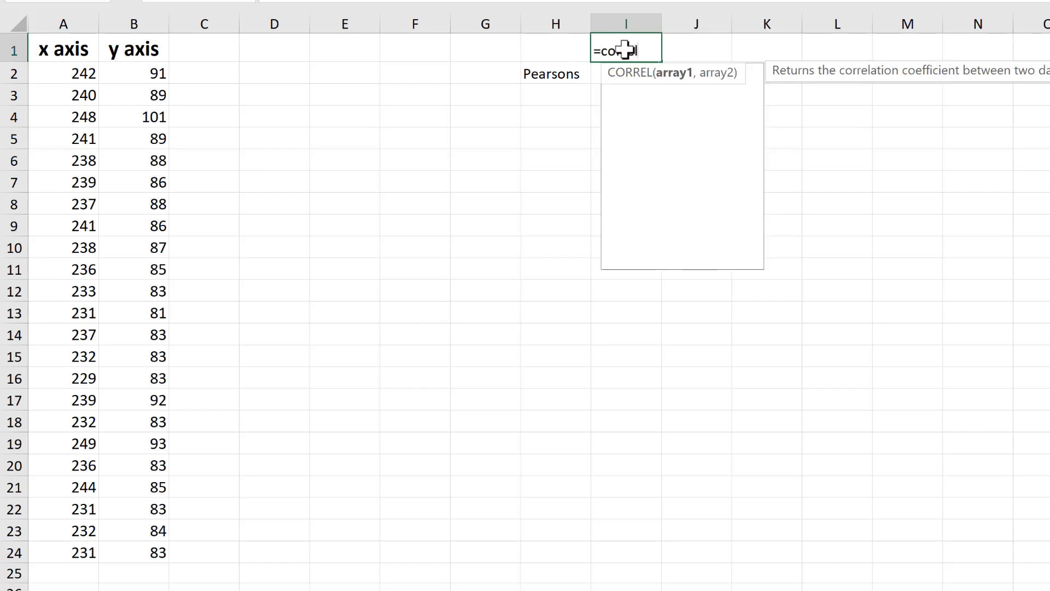
{"action": "key", "text": "Tab"}
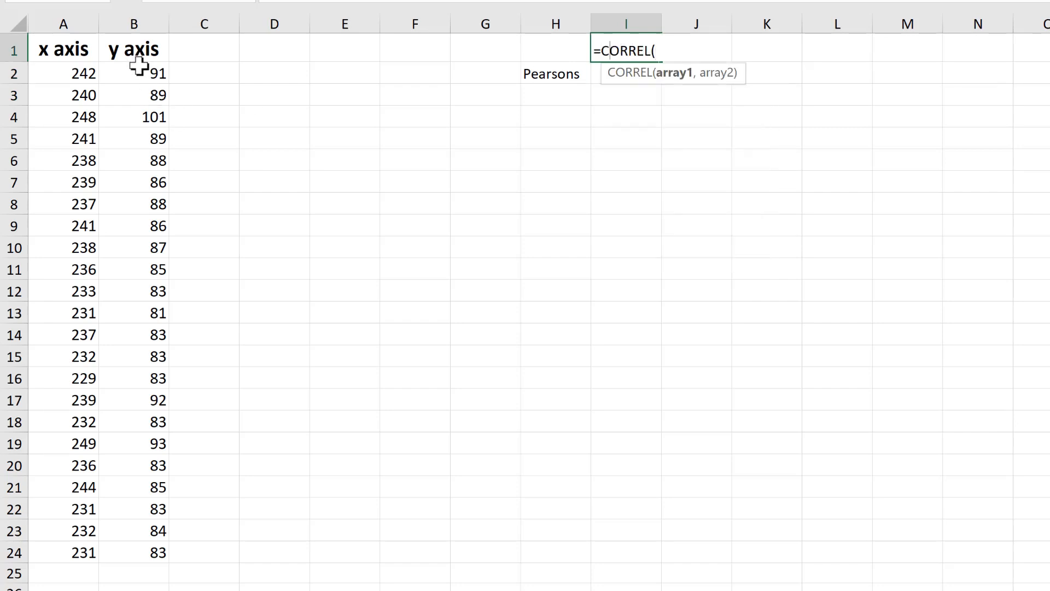
{"action": "left_click_drag", "start_coordinate": [136, 58], "coordinate": [138, 546]}
{"action": "type", "text": ","}
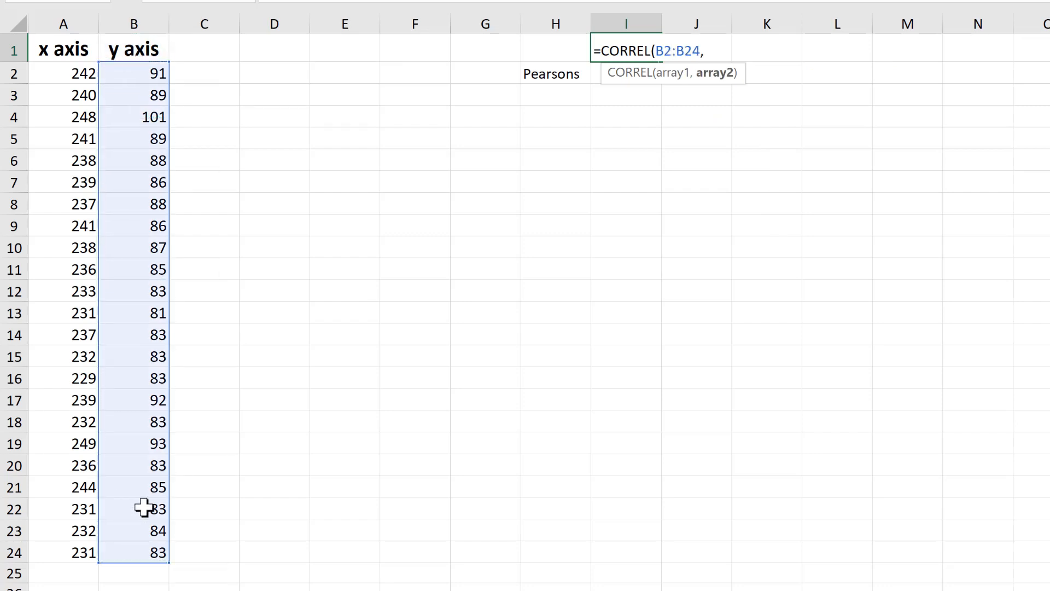
{"action": "left_click_drag", "start_coordinate": [52, 73], "coordinate": [52, 548]}
{"action": "key", "text": "Return"}
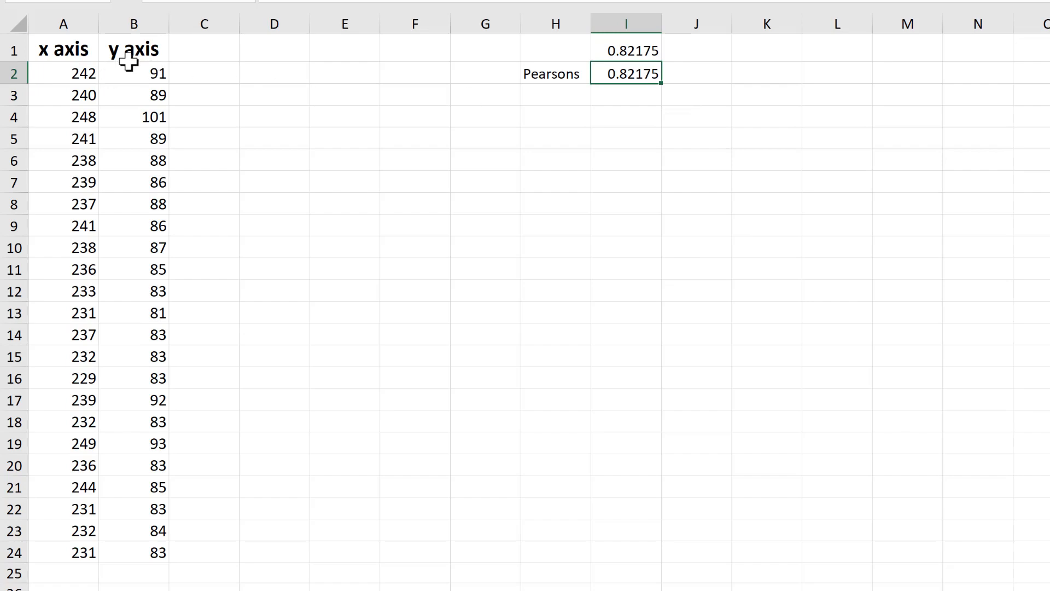
- Insert a scatter chart of the data in A2:B24 and add a trendline to it
{"action": "left_click_drag", "start_coordinate": [68, 92], "coordinate": [137, 139]}
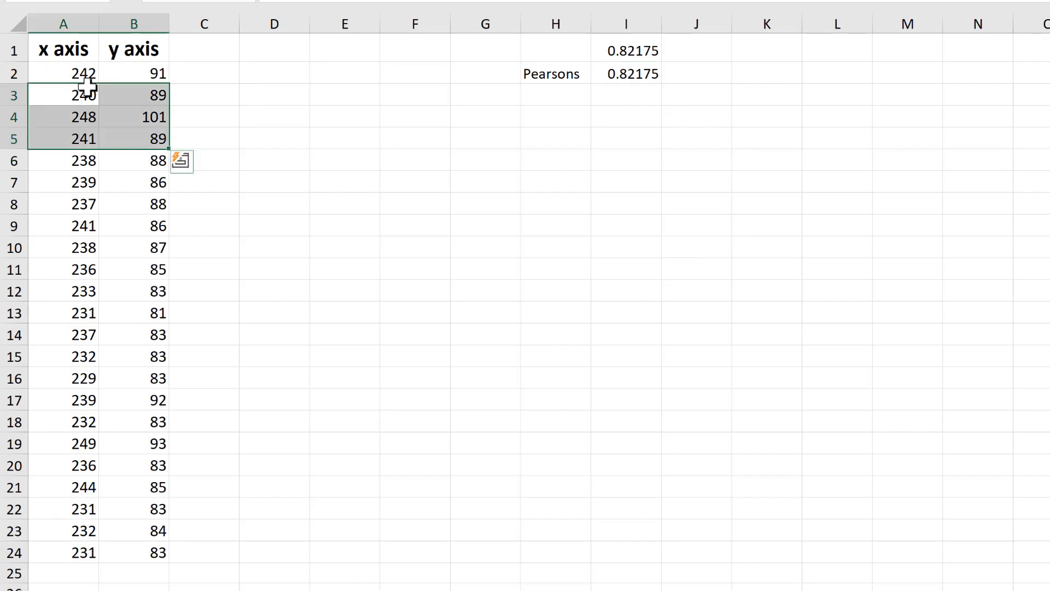
{"action": "left_click_drag", "start_coordinate": [86, 77], "coordinate": [121, 545]}
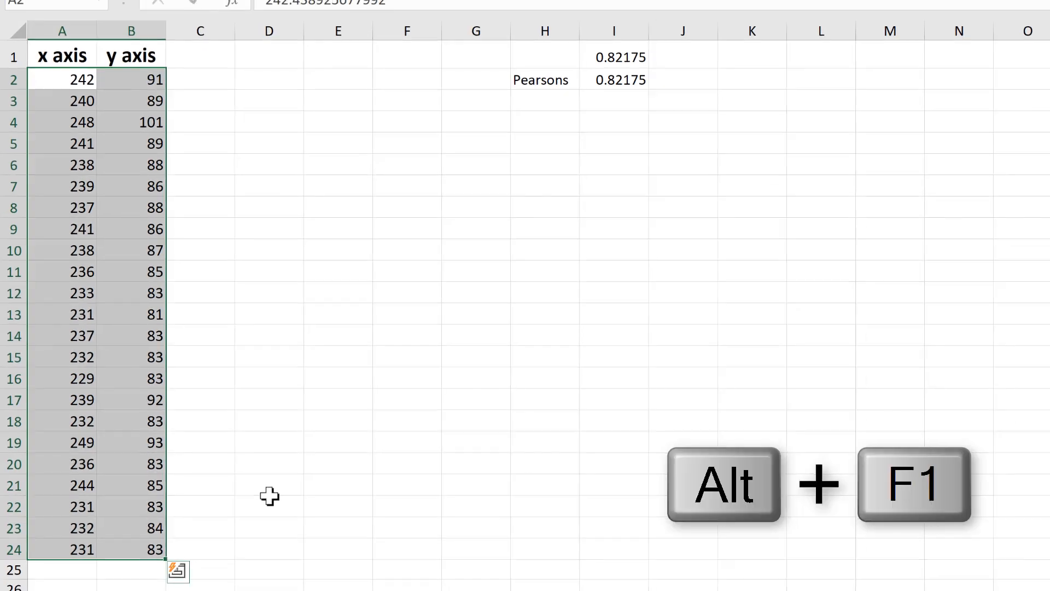
{"action": "key", "text": "alt+F1"}
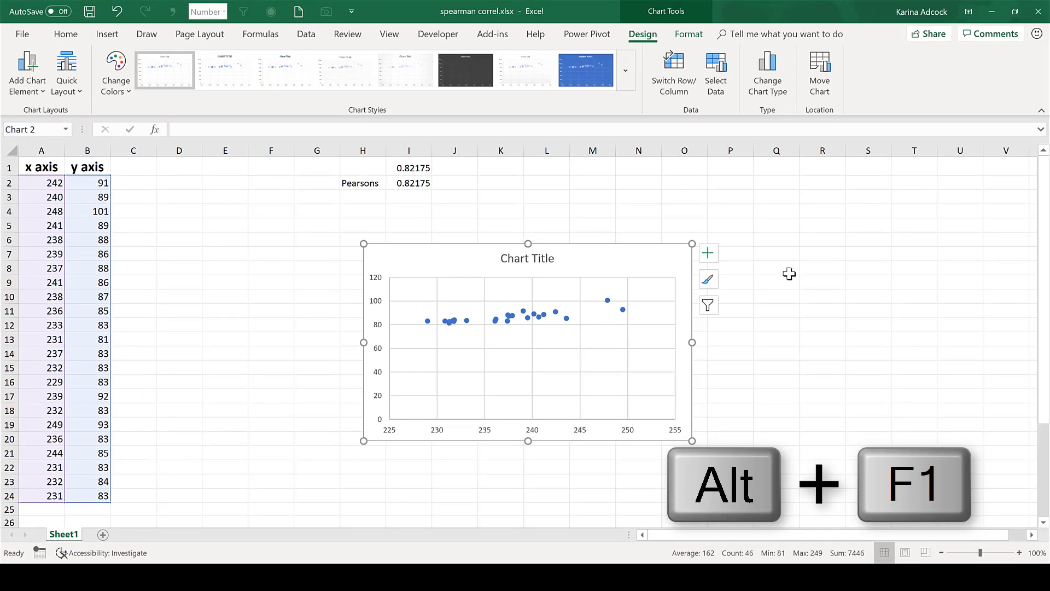
{"action": "left_click", "coordinate": [710, 256]}
{"action": "left_click", "coordinate": [733, 374]}
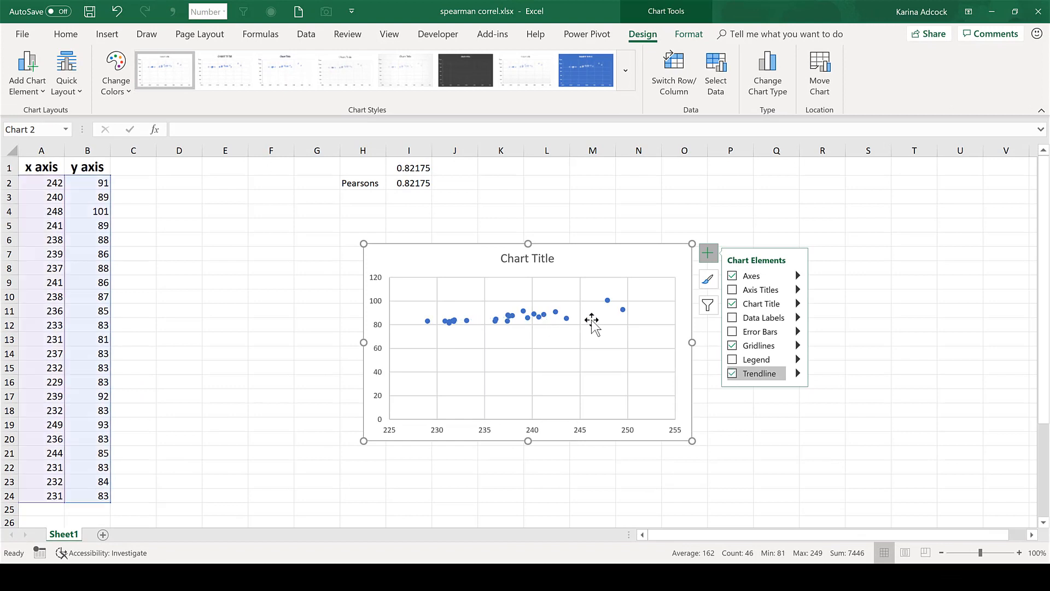
- Format the chart's trendline so its R-squared value is displayed on the chart
{"action": "left_click", "coordinate": [588, 312]}
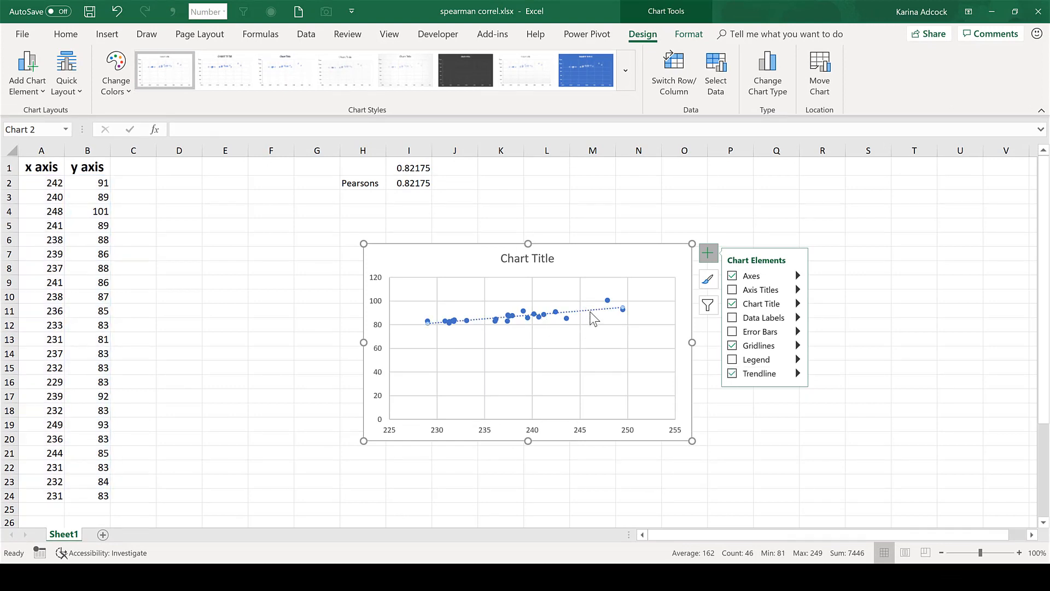
{"action": "key", "text": "ctrl+1"}
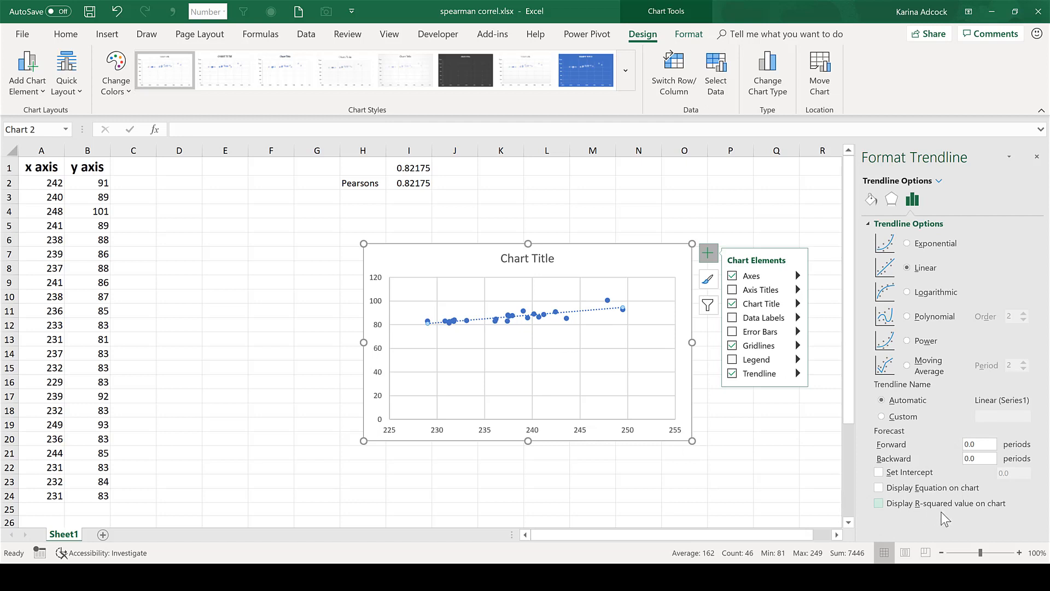
{"action": "left_click", "coordinate": [878, 503]}
- Move the R² label beside the chart title, enlarge its font by three size increments, and deselect the chart
{"action": "left_click", "coordinate": [590, 307]}
{"action": "left_click_drag", "start_coordinate": [590, 297], "coordinate": [621, 255]}
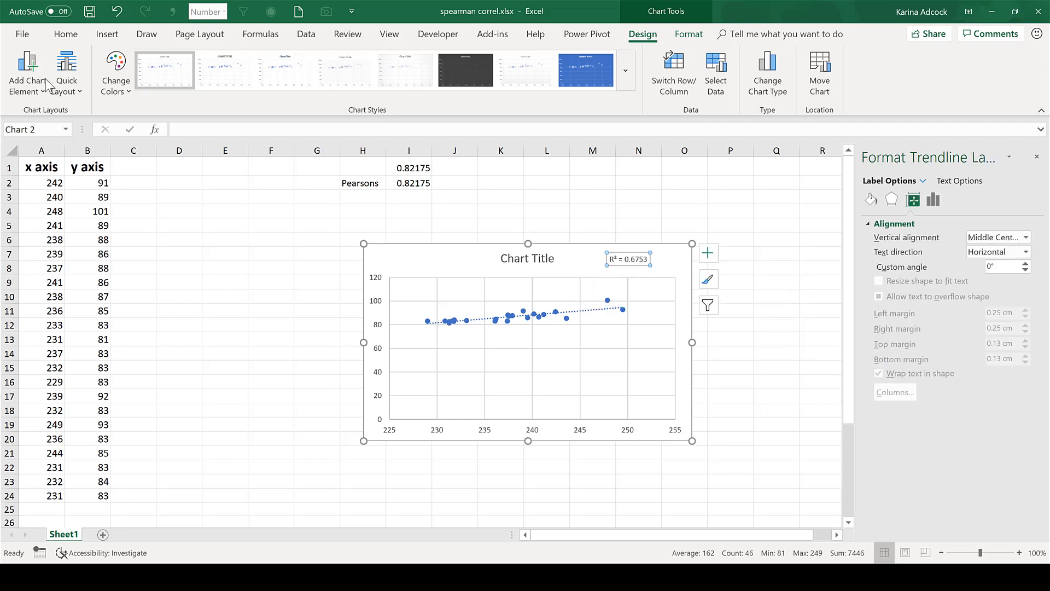
{"action": "left_click", "coordinate": [66, 34]}
{"action": "left_click", "coordinate": [206, 63]}
{"action": "left_click", "coordinate": [205, 63]}
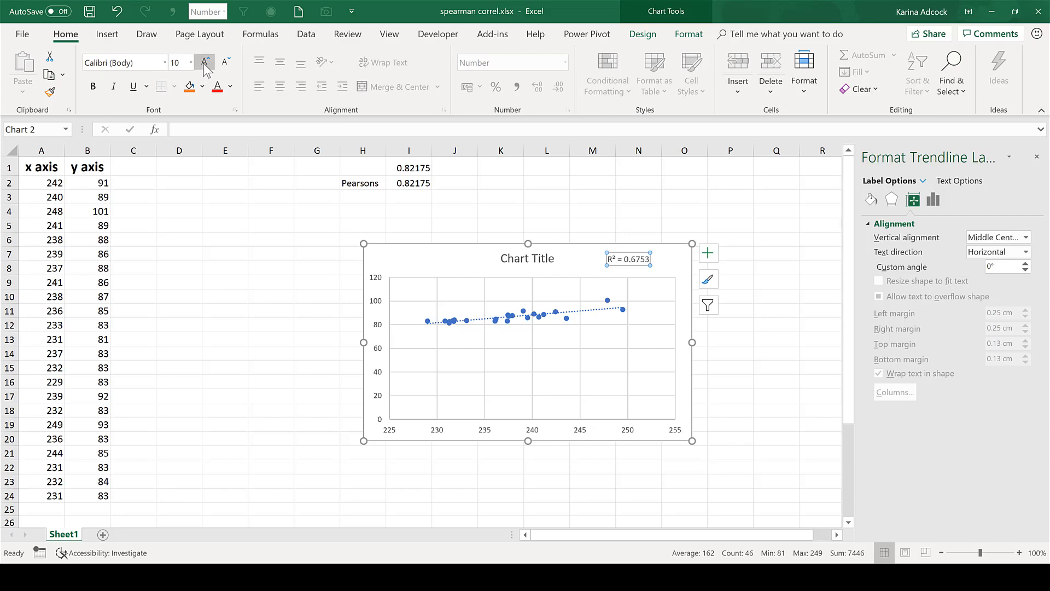
{"action": "left_click", "coordinate": [205, 64]}
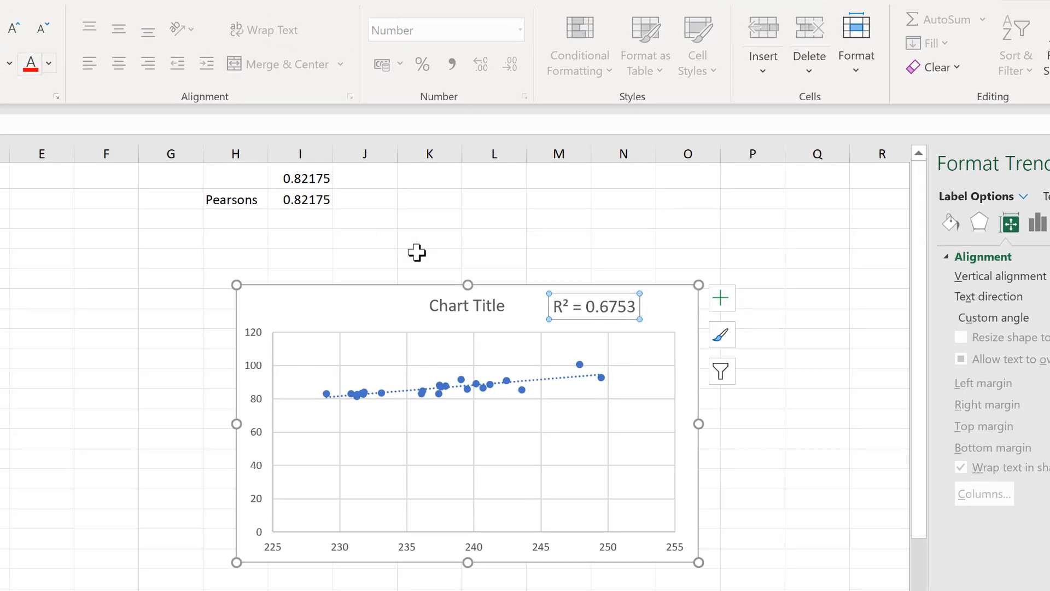
{"action": "left_click", "coordinate": [492, 221]}
{"action": "key", "text": "Escape"}
{"action": "key", "text": "Escape"}
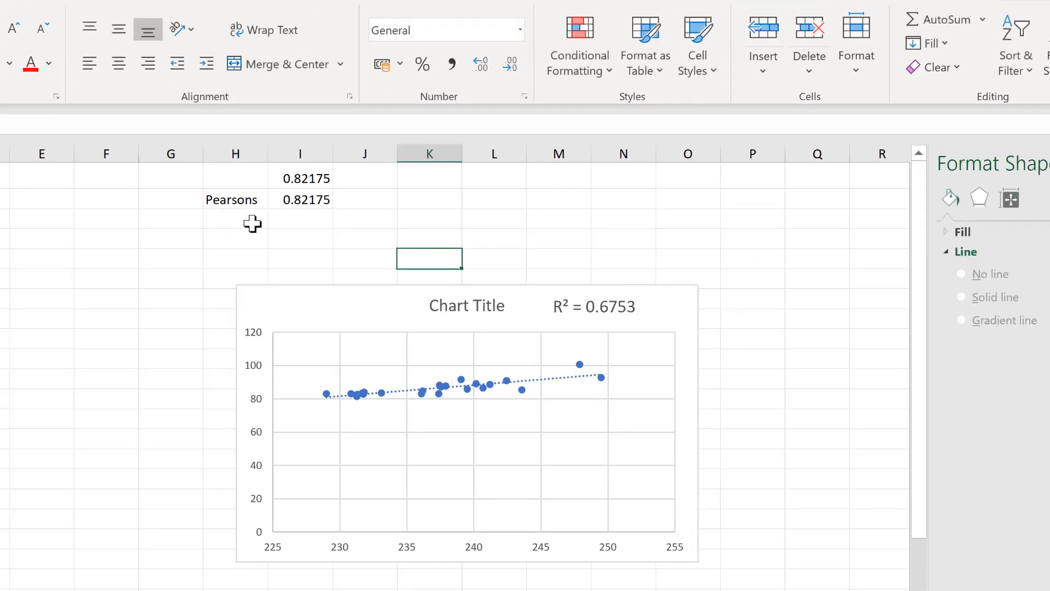
- Square the Pearson's coefficient in I3 with the formula =I2^2
{"action": "left_click", "coordinate": [289, 219]}
{"action": "type", "text": "="}
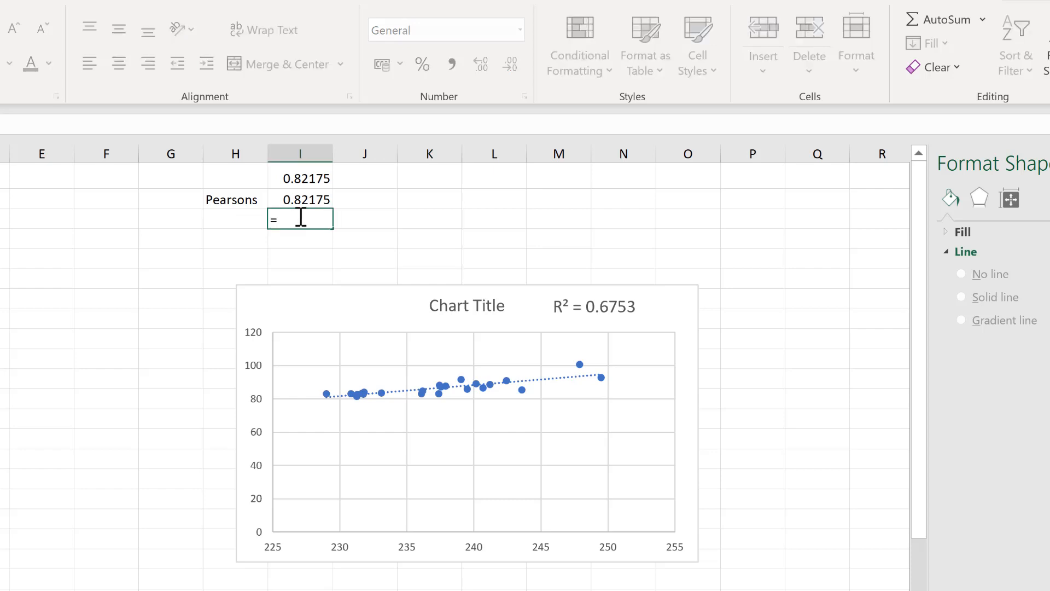
{"action": "left_click", "coordinate": [298, 199]}
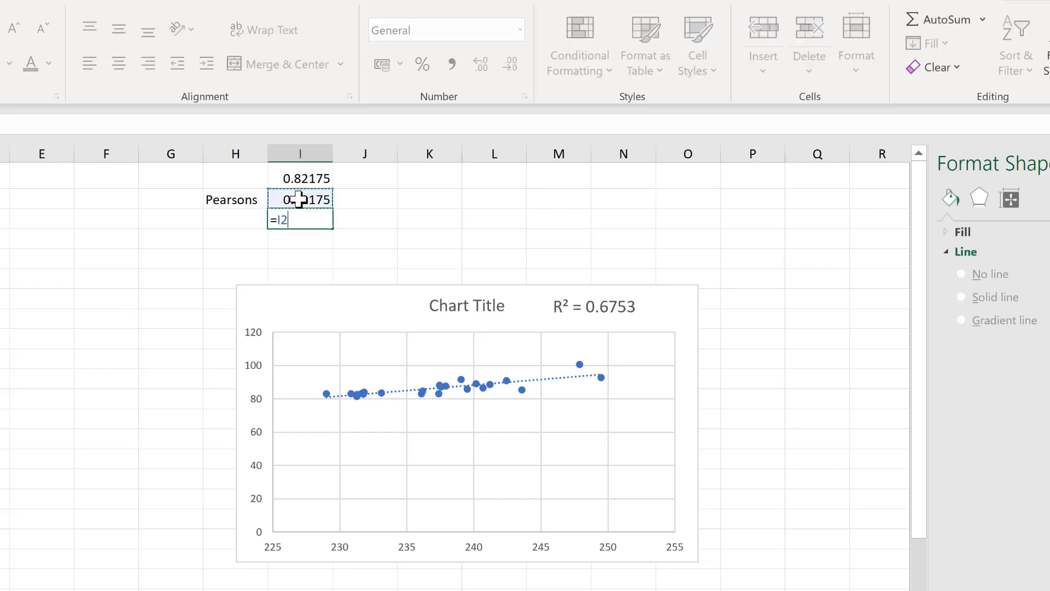
{"action": "type", "text": "^2"}
{"action": "key", "text": "Return"}
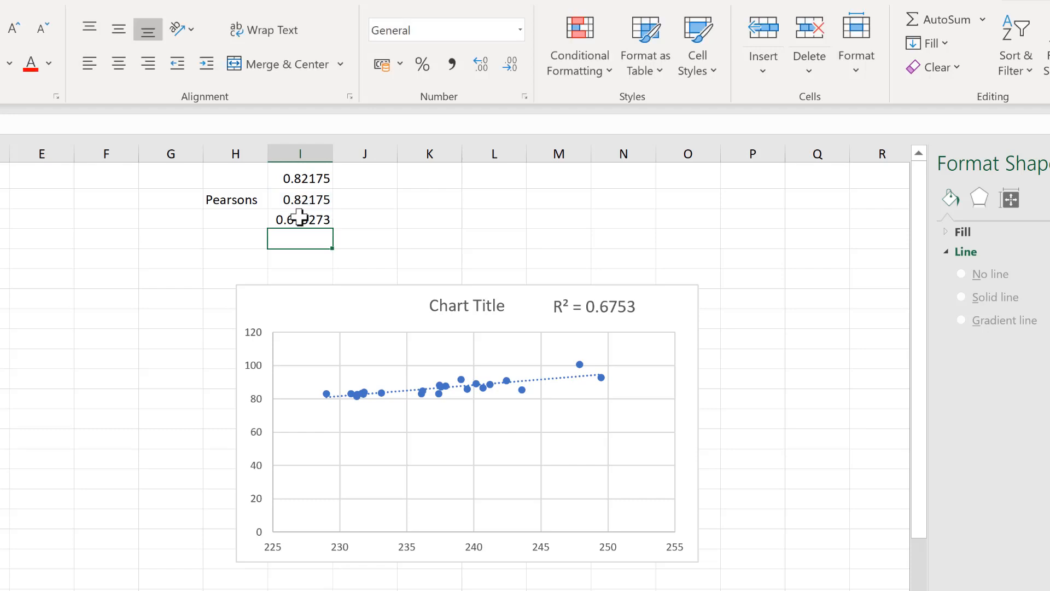
- Reduce the squared coefficient in I3 to four decimal places
{"action": "key", "text": "Up"}
{"action": "left_click", "coordinate": [510, 65]}
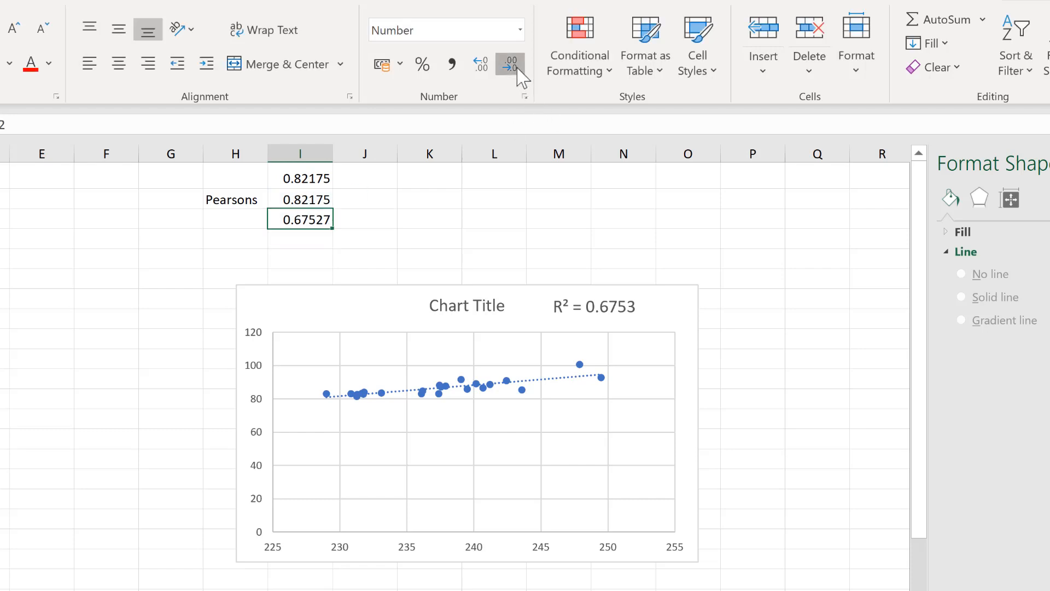
{"action": "left_click", "coordinate": [510, 66]}
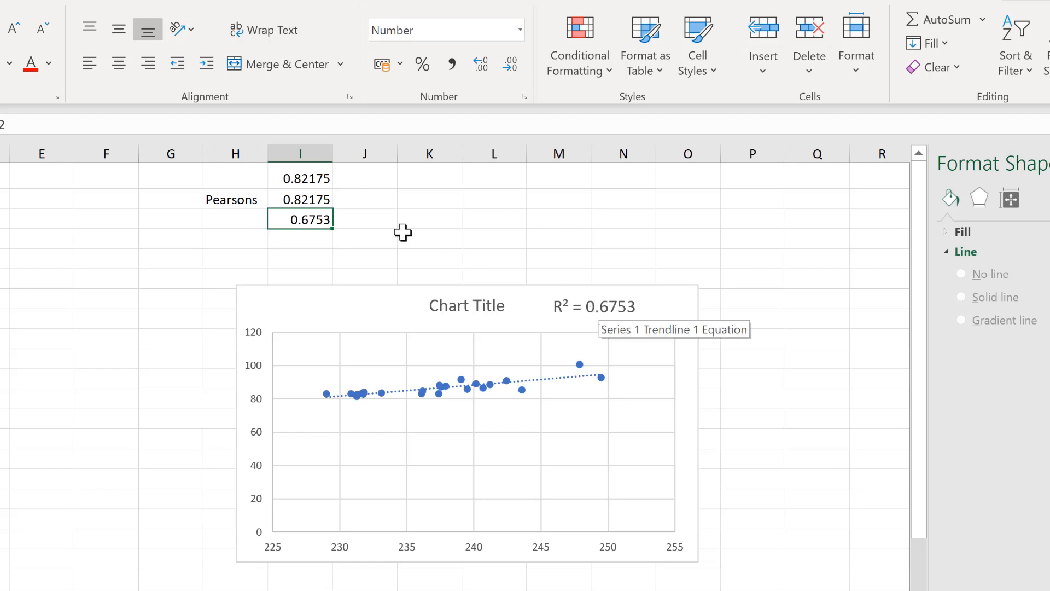
- Label the coefficient and its square with "r" in J2 and "R^2" in J3
{"action": "left_click", "coordinate": [367, 197]}
{"action": "type", "text": "r"}
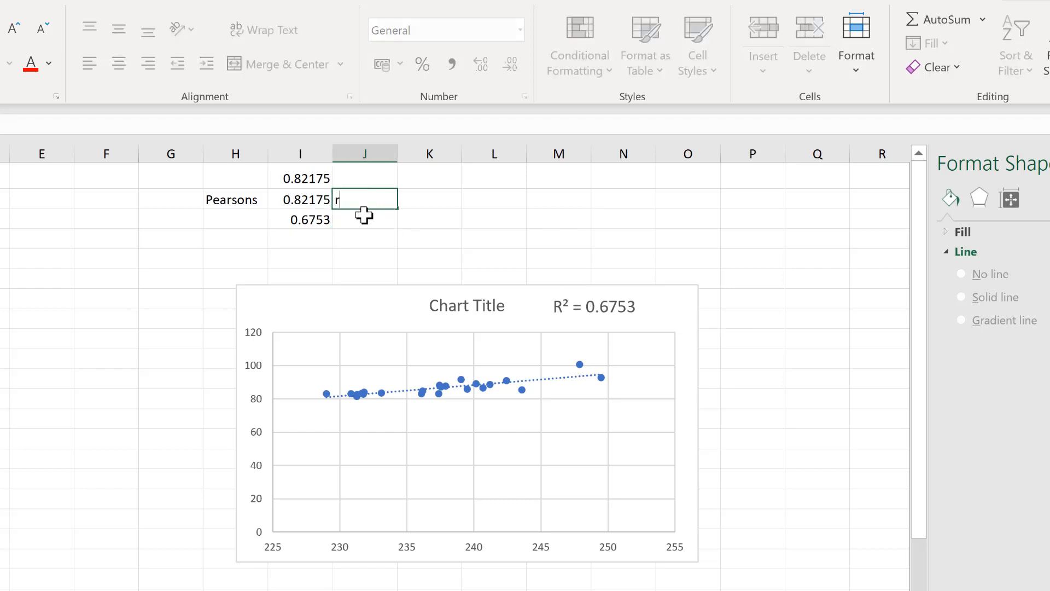
{"action": "key", "text": "Return"}
{"action": "type", "text": "R"}
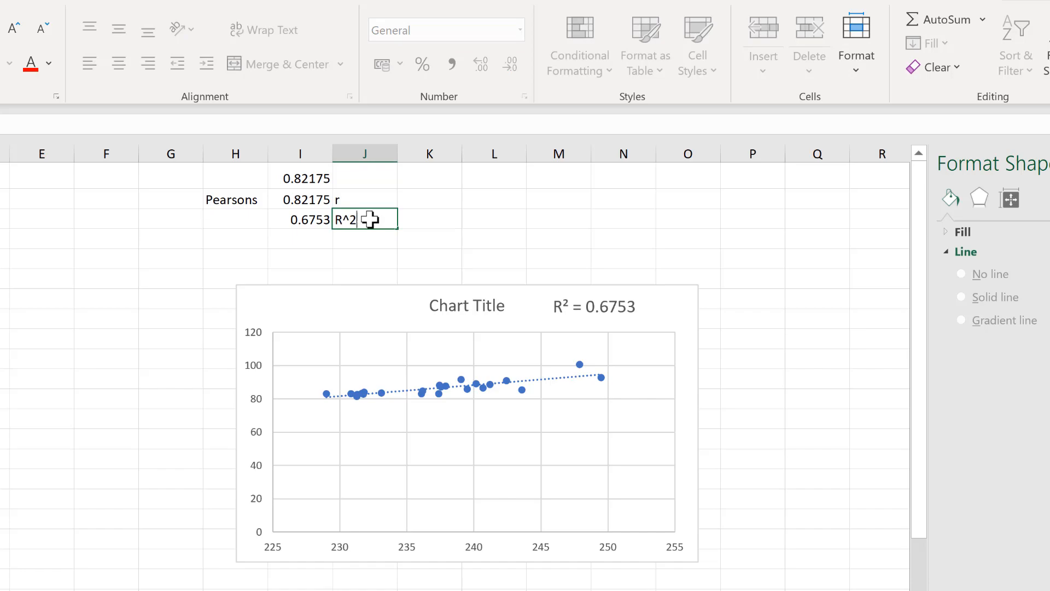
{"action": "type", "text": "^2"}
{"action": "key", "text": "Return"}
- Move the chart up and to the right so it sits beside the results, starting in column K, and deselect it
{"action": "left_click", "coordinate": [277, 285]}
{"action": "left_click_drag", "start_coordinate": [278, 285], "coordinate": [506, 188]}
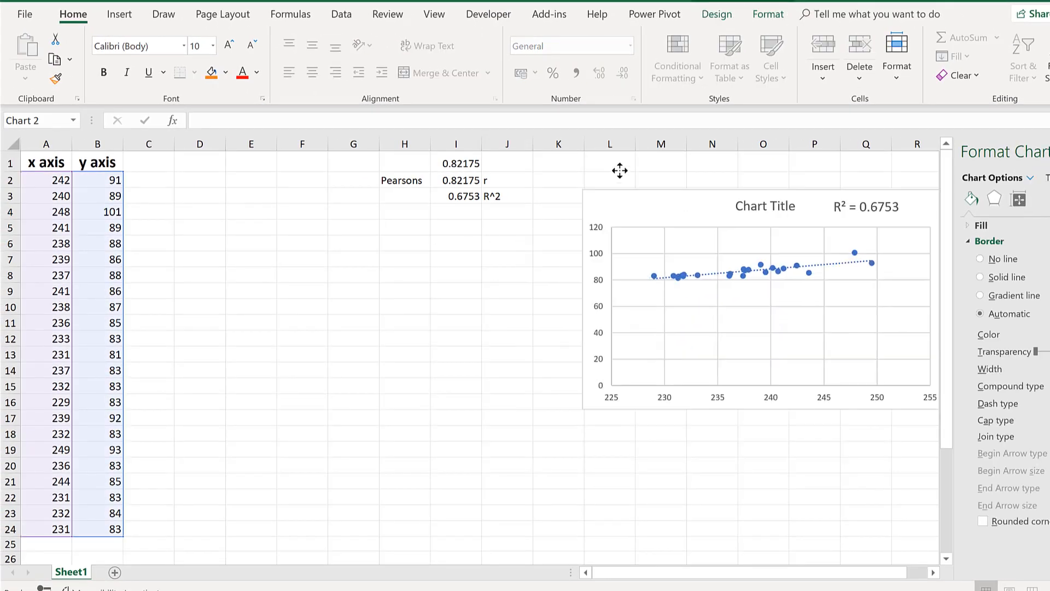
{"action": "left_click_drag", "start_coordinate": [620, 170], "coordinate": [613, 149]}
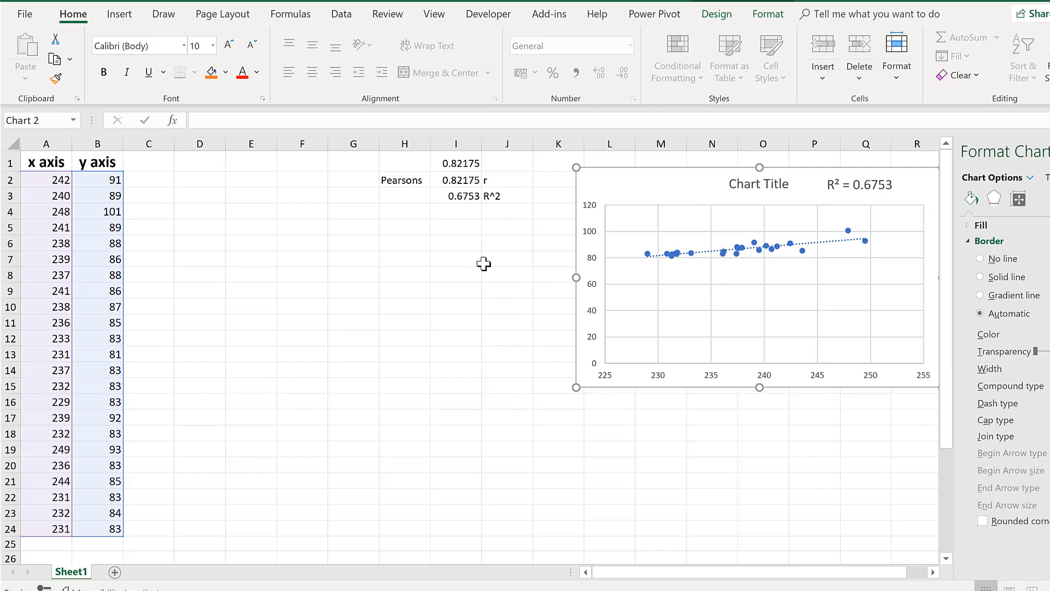
{"action": "left_click", "coordinate": [470, 248]}
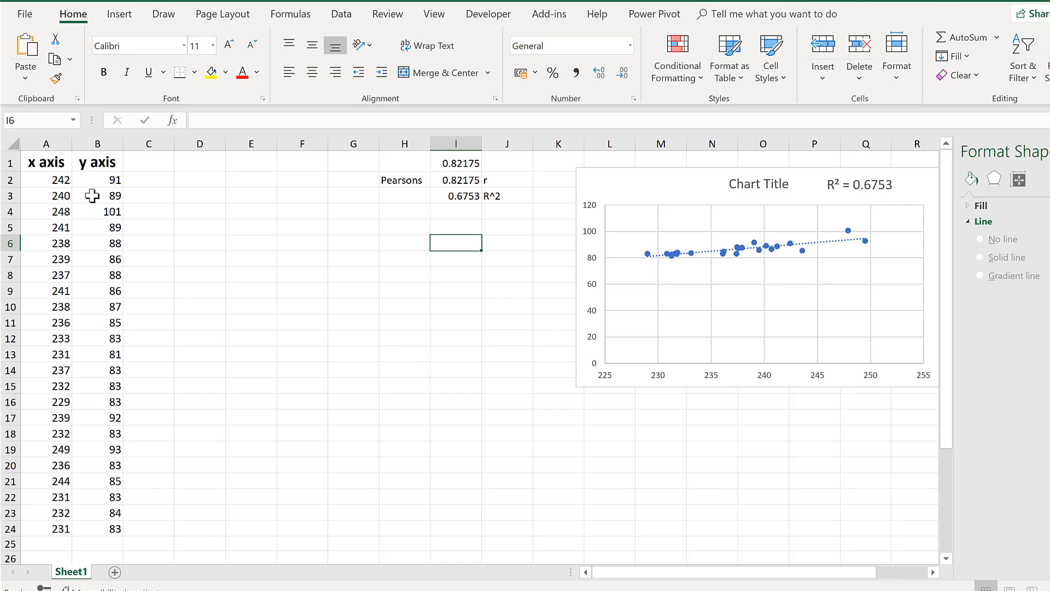
- Copy the x axis and y axis headers from A1:B1 to C1:D1
{"action": "left_click_drag", "start_coordinate": [44, 167], "coordinate": [96, 162]}
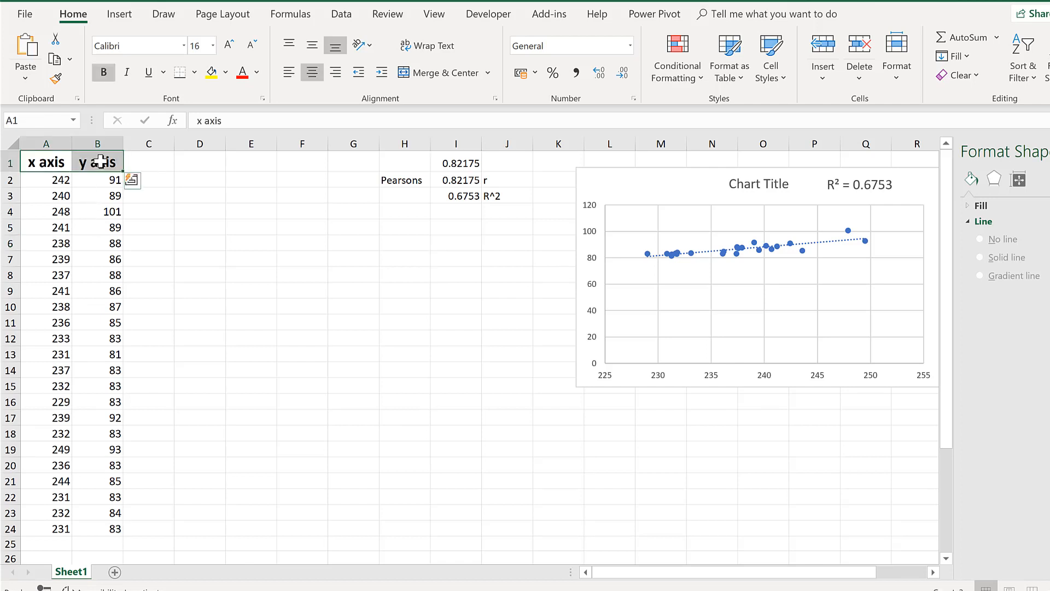
{"action": "key", "text": "ctrl+c"}
{"action": "left_click", "coordinate": [153, 162]}
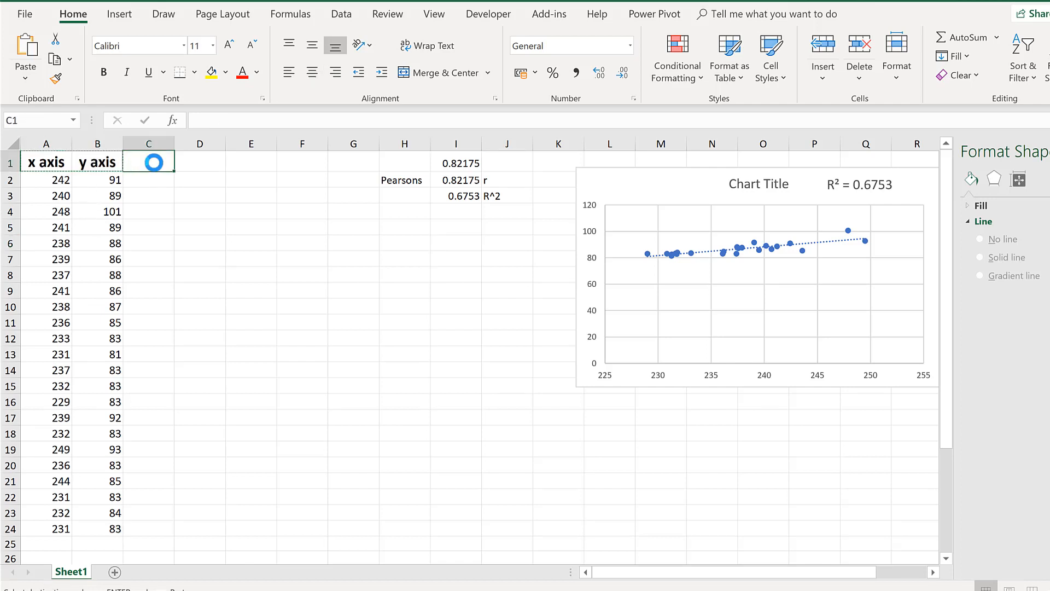
{"action": "key", "text": "ctrl+v"}
{"action": "left_click", "coordinate": [146, 197]}
{"action": "left_click", "coordinate": [143, 184]}
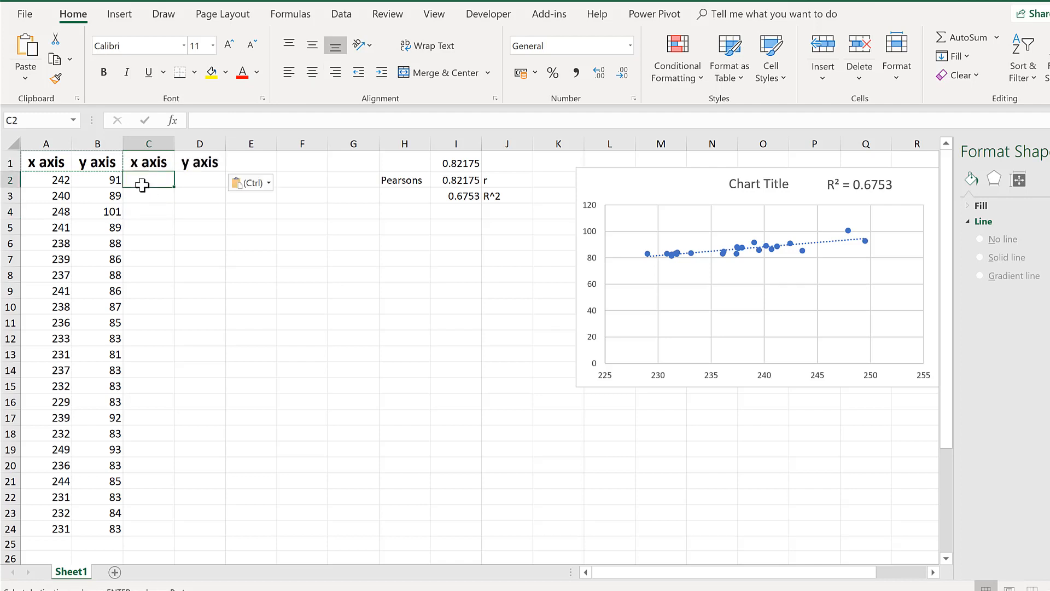
{"action": "key", "text": "Escape"}
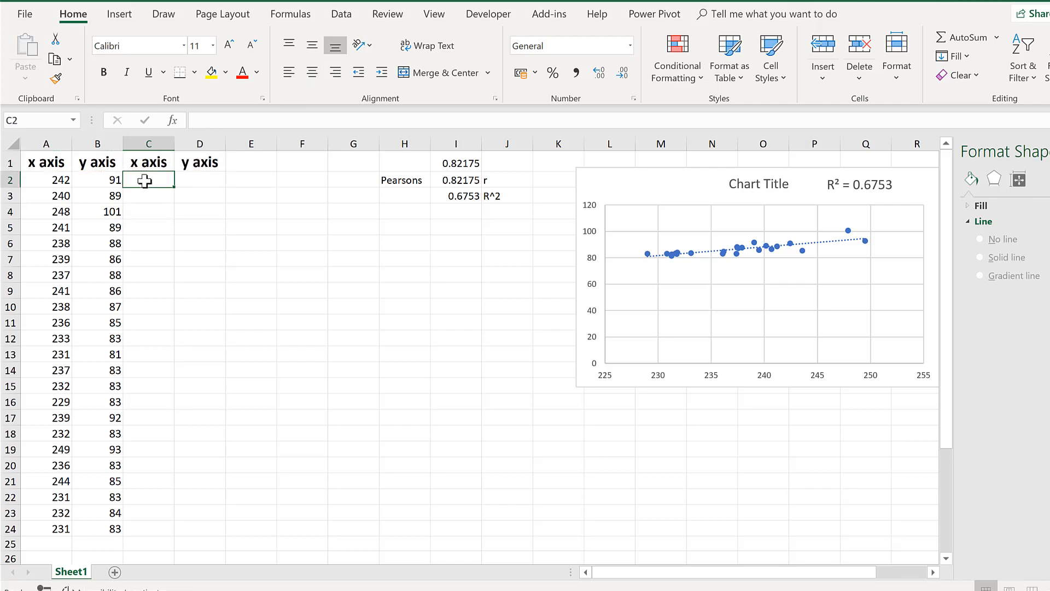
- Enter a RANK.AVG formula in C2 that ranks A2 within A2:A24 in descending order (0)
{"action": "type", "text": "=rank.avg"}
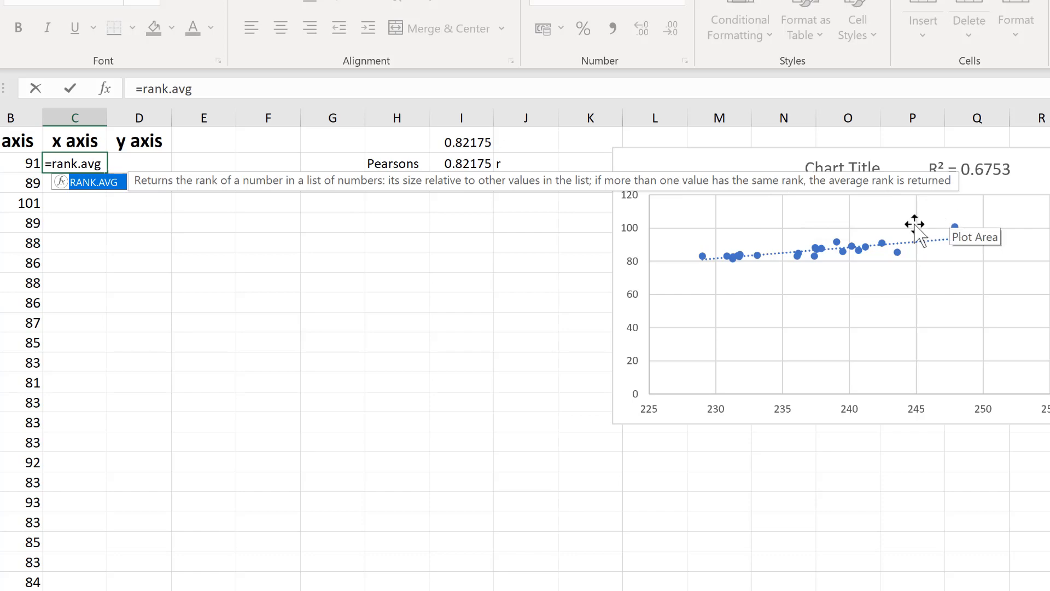
{"action": "key", "text": "Tab"}
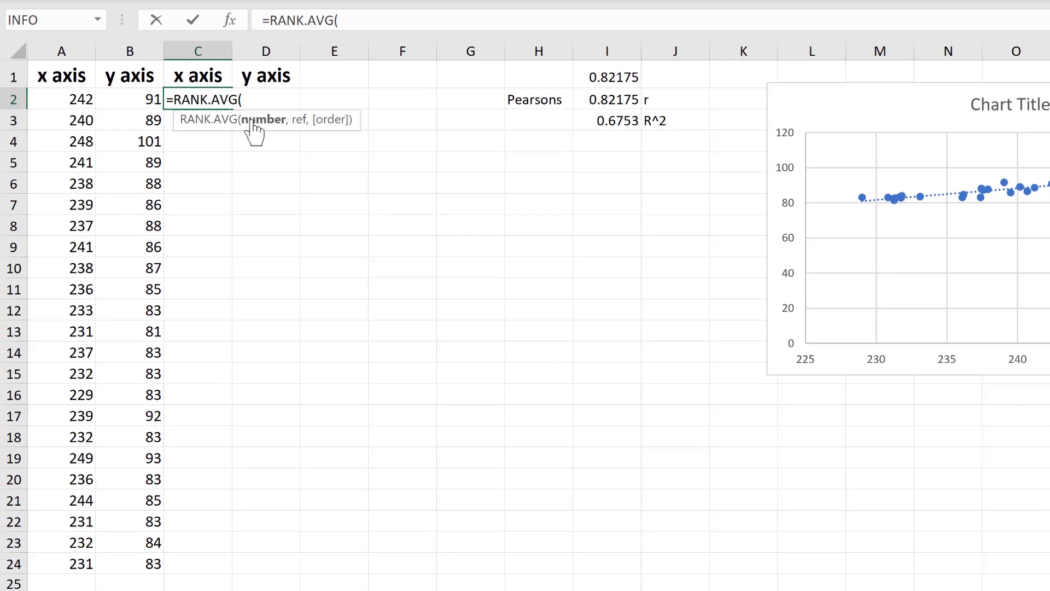
{"action": "left_click", "coordinate": [64, 98]}
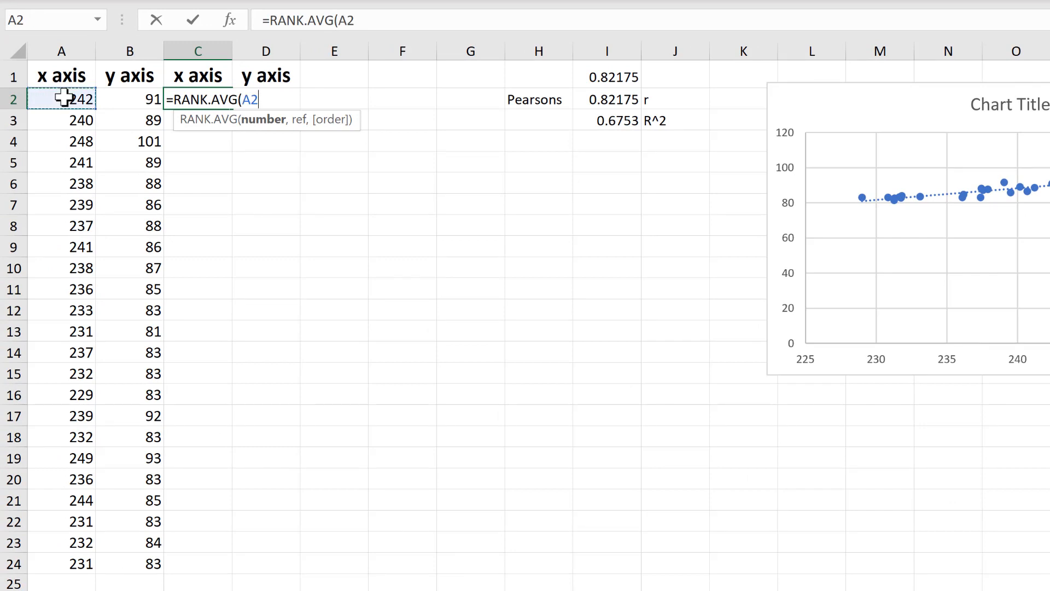
{"action": "type", "text": ","}
{"action": "left_click_drag", "start_coordinate": [64, 97], "coordinate": [66, 565]}
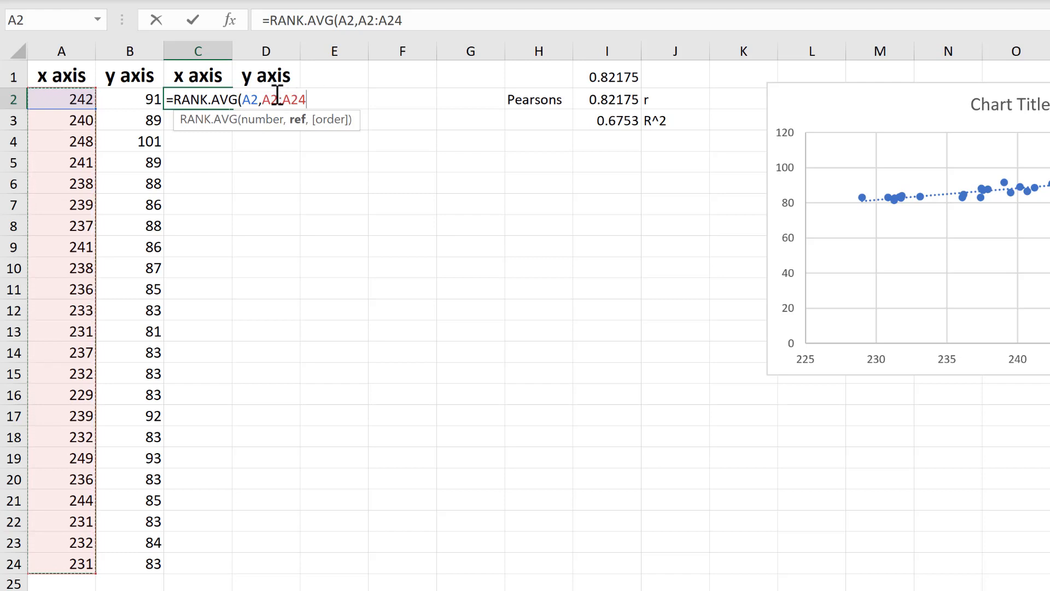
{"action": "type", "text": ","}
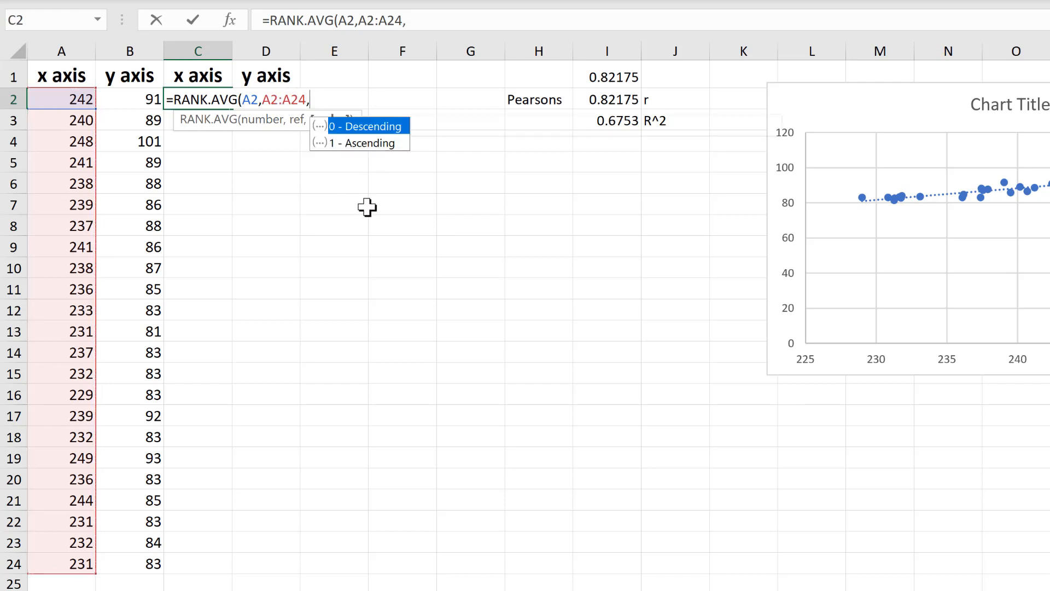
{"action": "double_click", "coordinate": [358, 128]}
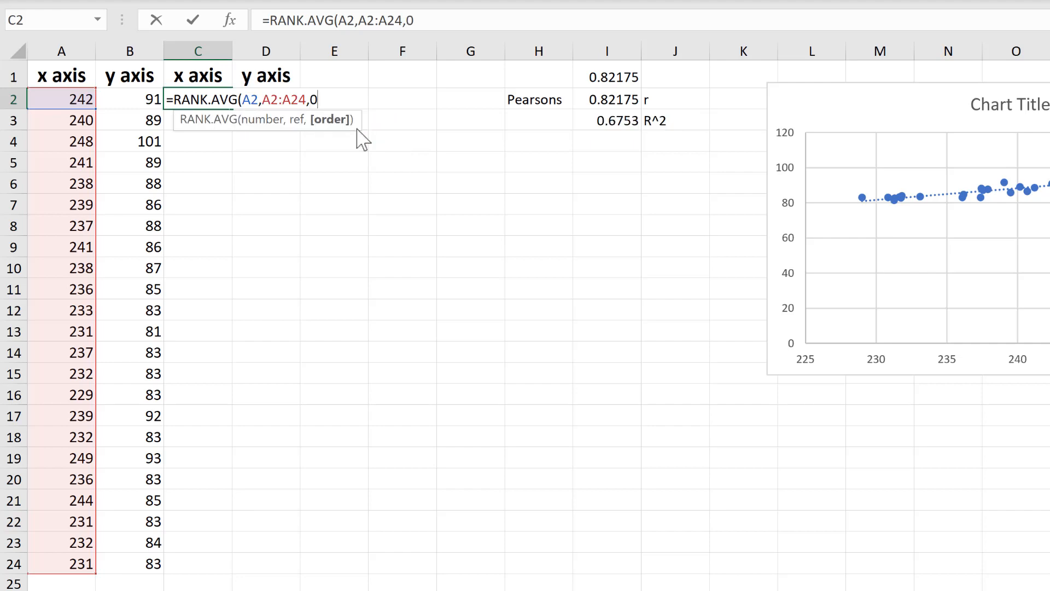
{"action": "type", "text": ")"}
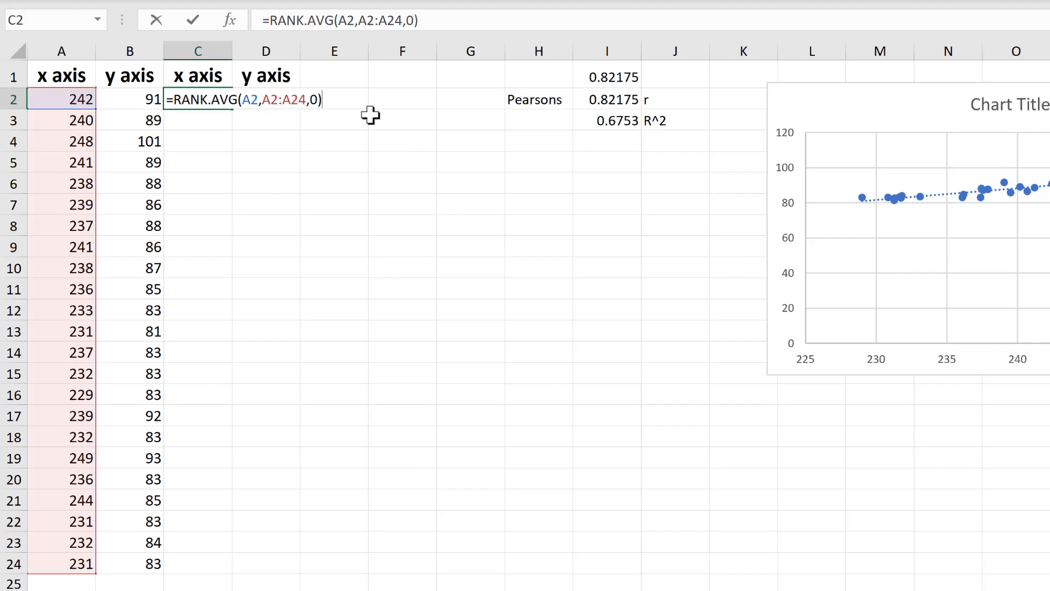
- Make the reference range in the C2 rank formula absolute as $A$2:$A$24 and commit the formula
{"action": "left_click", "coordinate": [291, 100]}
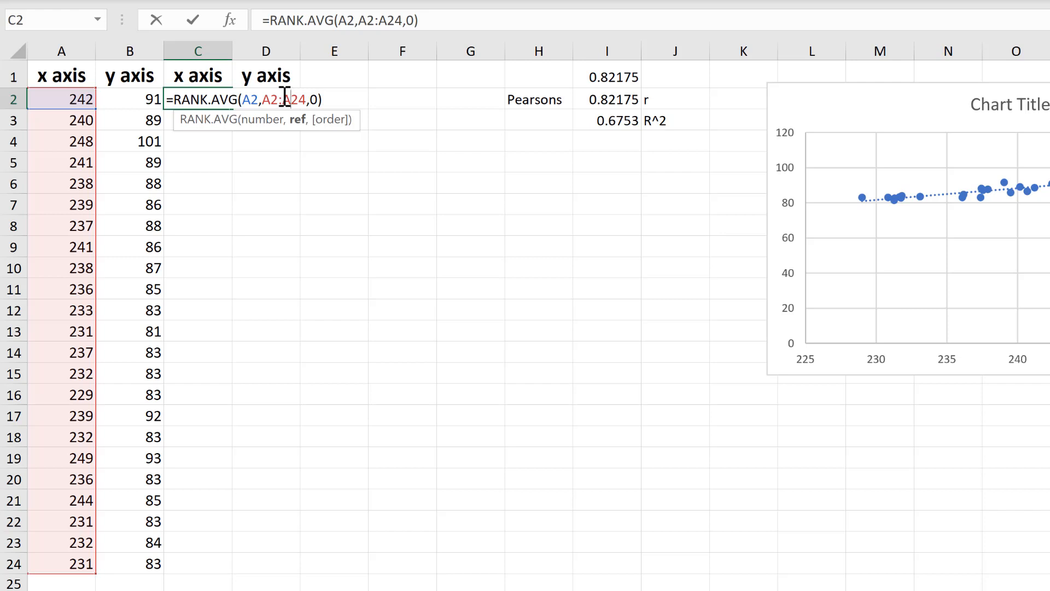
{"action": "key", "text": "F4"}
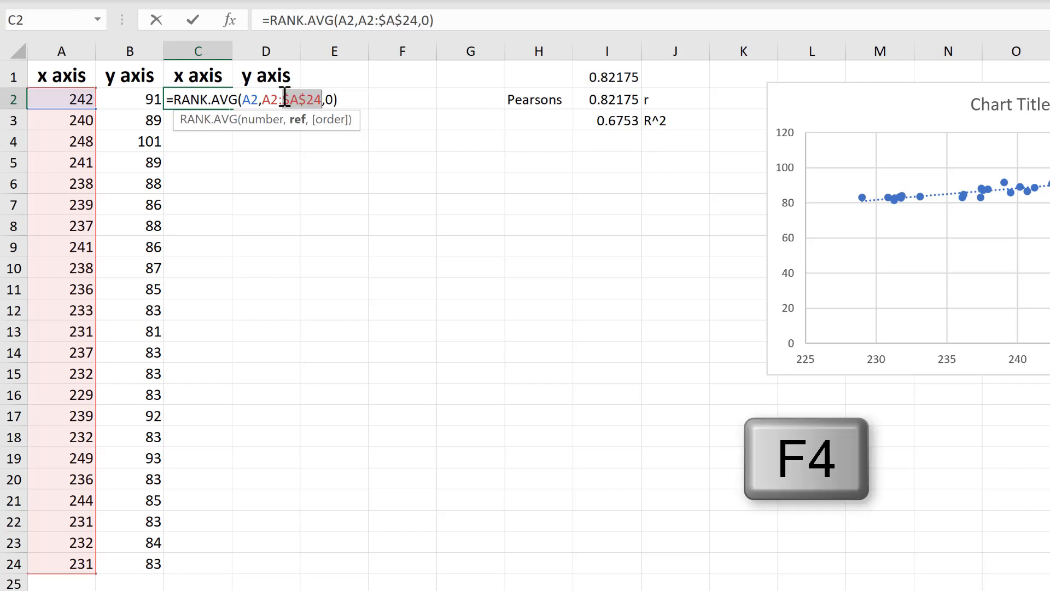
{"action": "left_click", "coordinate": [368, 24]}
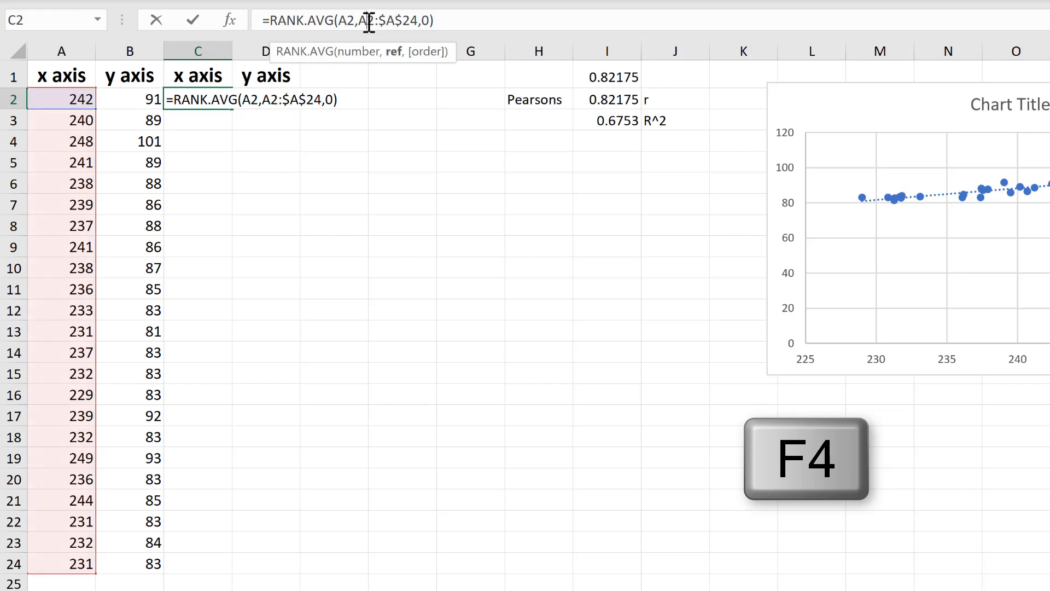
{"action": "key", "text": "F4"}
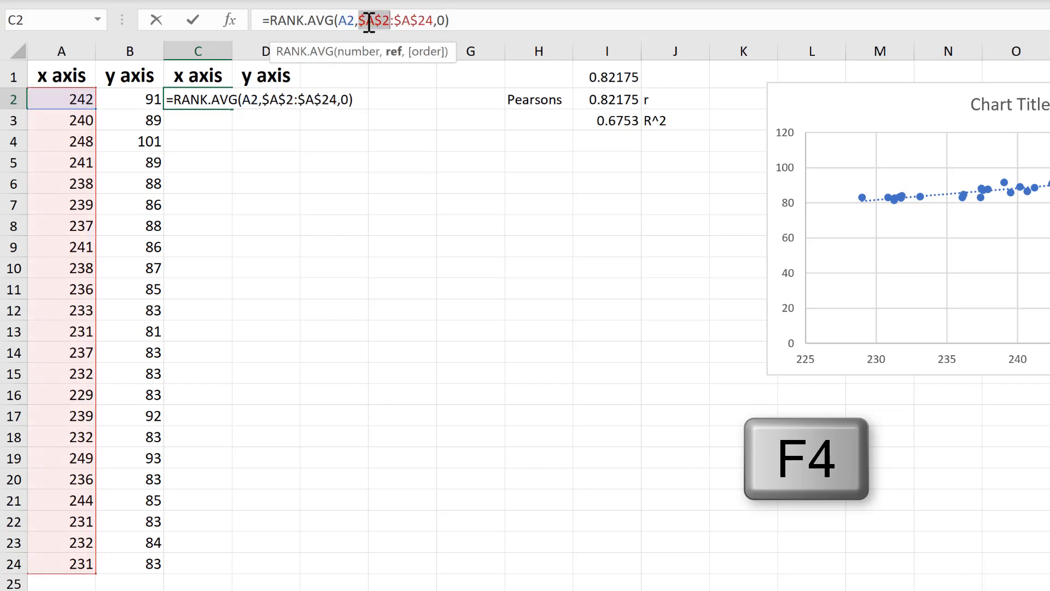
{"action": "left_click", "coordinate": [463, 23]}
{"action": "key", "text": "Return"}
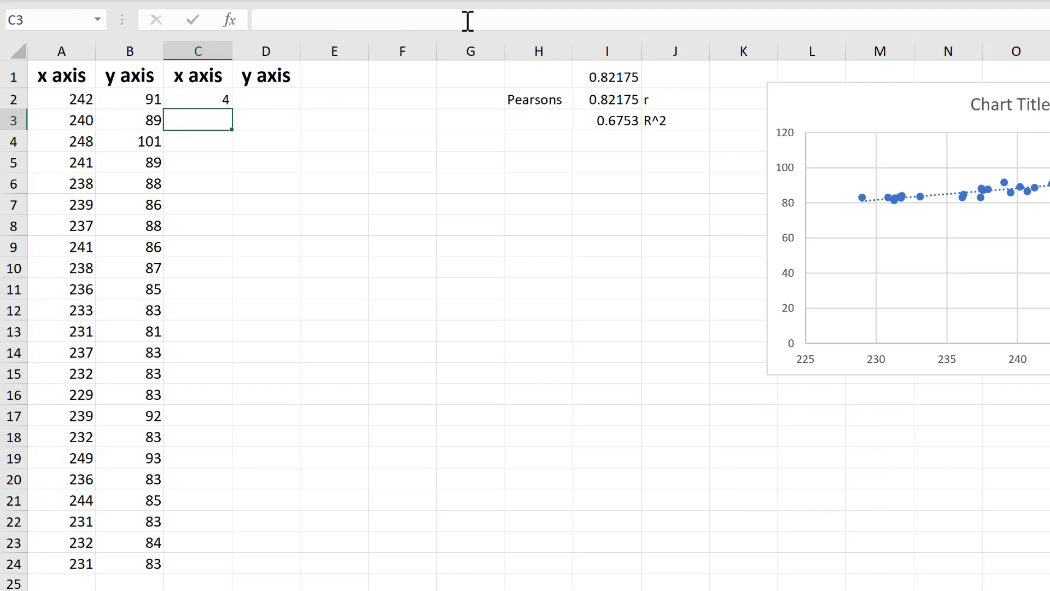
- Fill the rank formula from C2 down to C24 and deselect the range
{"action": "left_click", "coordinate": [225, 100]}
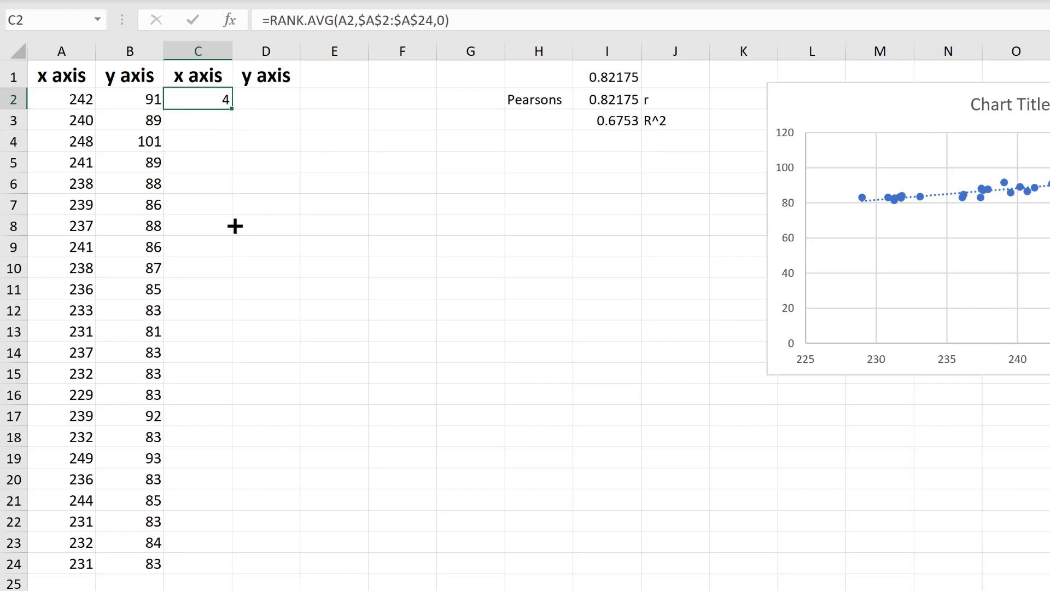
{"action": "left_click_drag", "start_coordinate": [235, 226], "coordinate": [211, 569]}
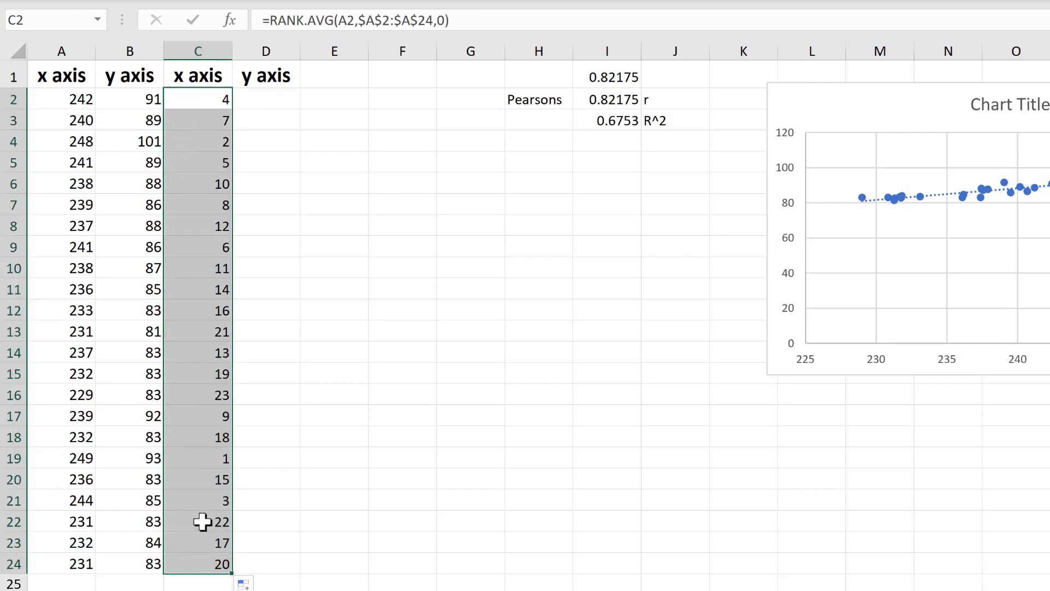
{"action": "left_click", "coordinate": [270, 376]}
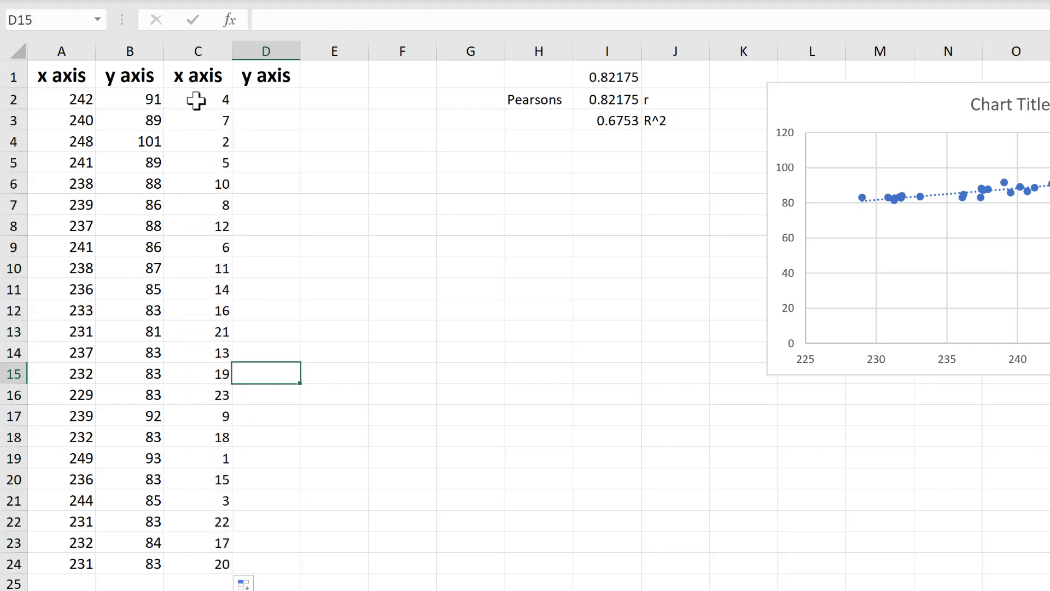
- Compare the largest and smallest x axis values in A19 and A16 with their ranks in column C
{"action": "left_click", "coordinate": [56, 100]}
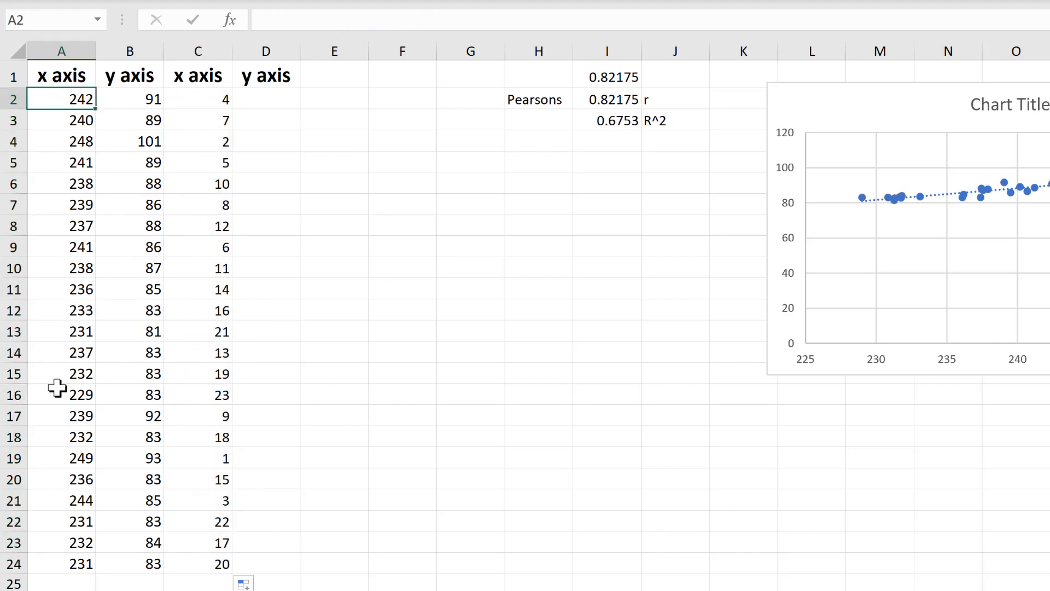
{"action": "left_click_drag", "start_coordinate": [57, 388], "coordinate": [57, 464]}
{"action": "left_click", "coordinate": [293, 459]}
{"action": "key", "text": "Left"}
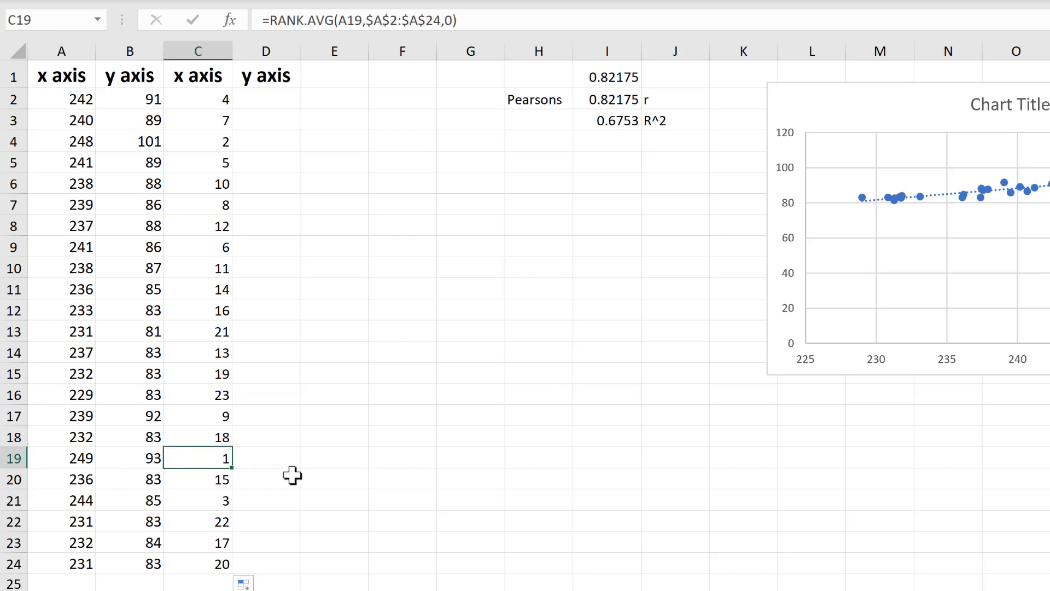
{"action": "left_click", "coordinate": [71, 455], "text": "ctrl"}
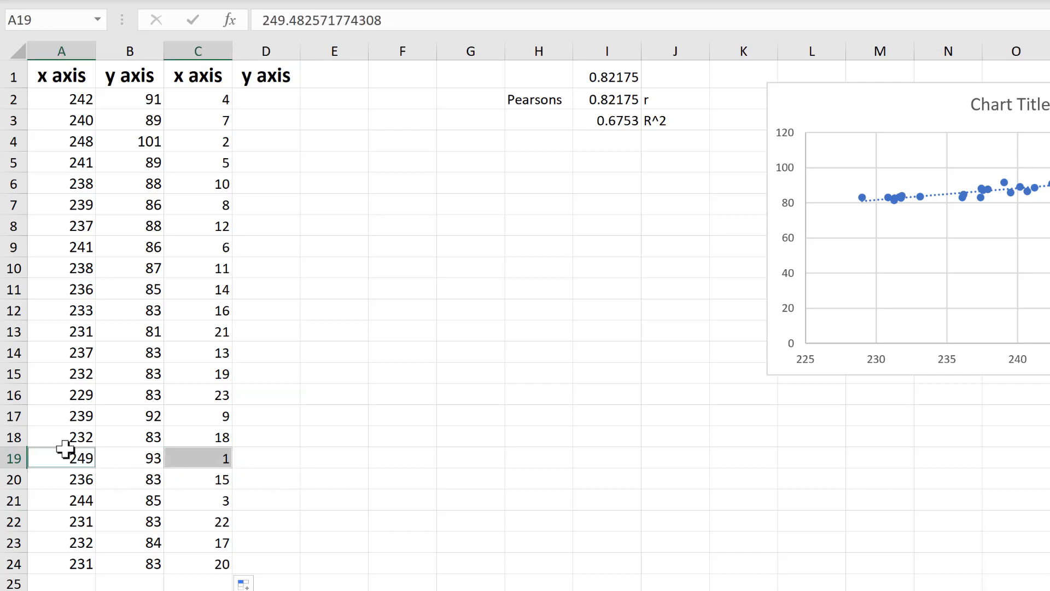
{"action": "left_click", "coordinate": [203, 389]}
{"action": "left_click", "coordinate": [73, 395], "text": "ctrl"}
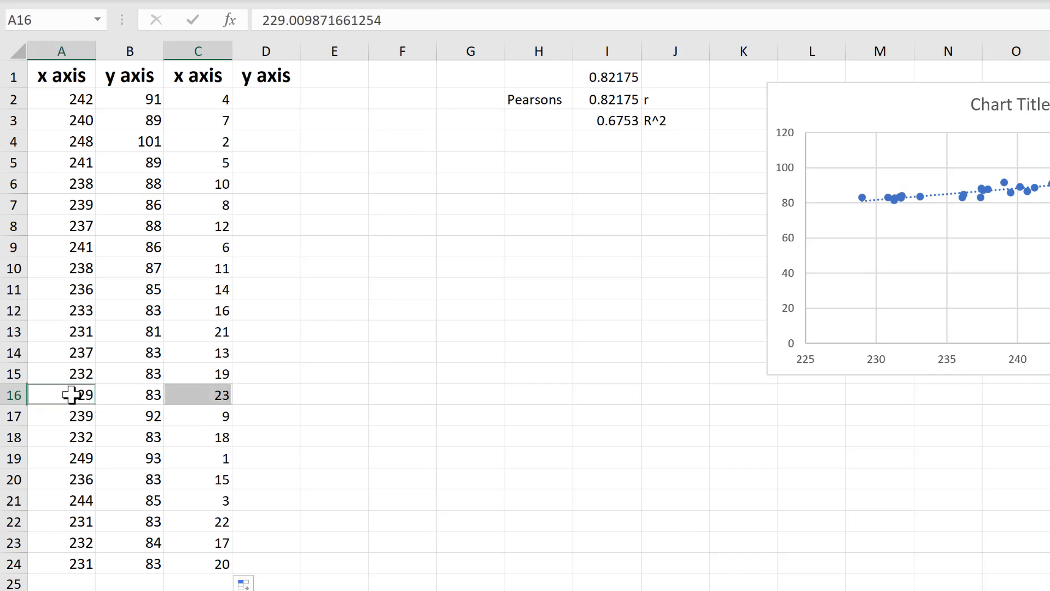
{"action": "left_click", "coordinate": [252, 396]}
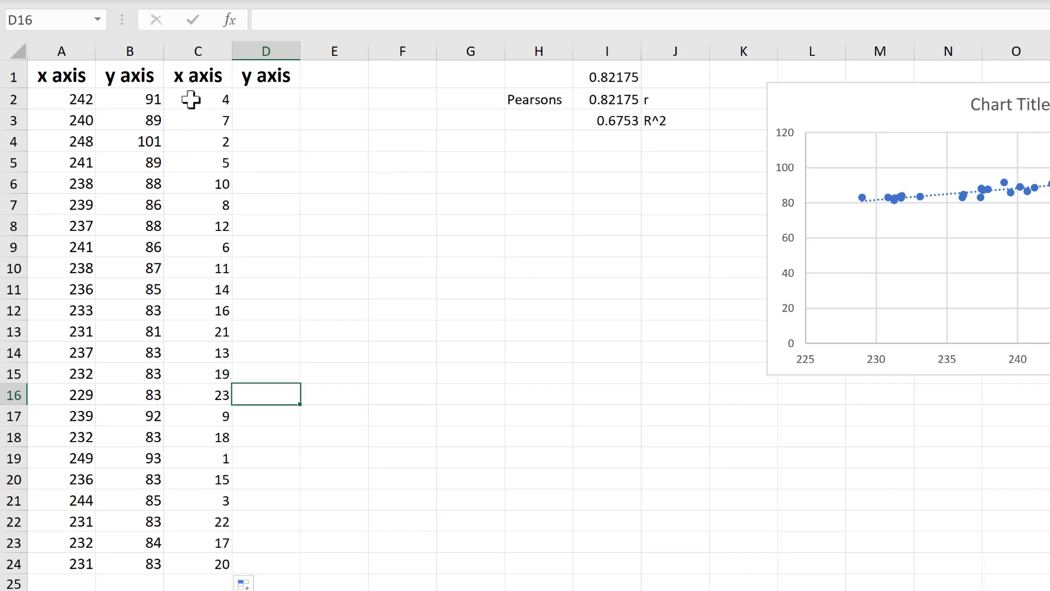
- Copy the C2 rank formula to D2 and change its reference range to $B$2:$B$24
{"action": "left_click", "coordinate": [213, 101]}
{"action": "left_click_drag", "start_coordinate": [231, 108], "coordinate": [274, 96]}
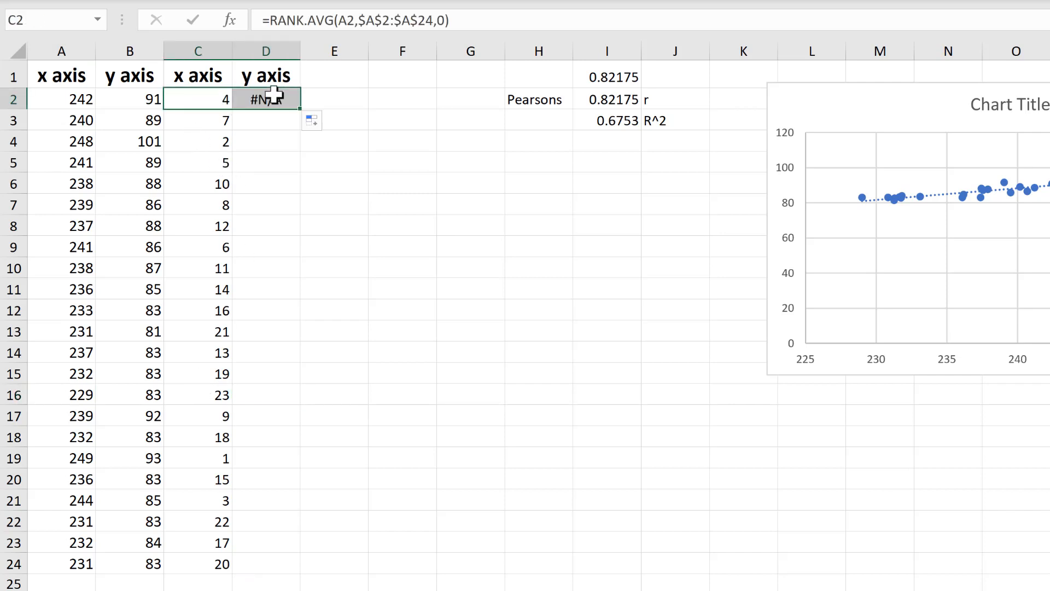
{"action": "left_click", "coordinate": [479, 19]}
{"action": "left_click_drag", "start_coordinate": [98, 187], "coordinate": [122, 196]}
{"action": "key", "text": "Return"}
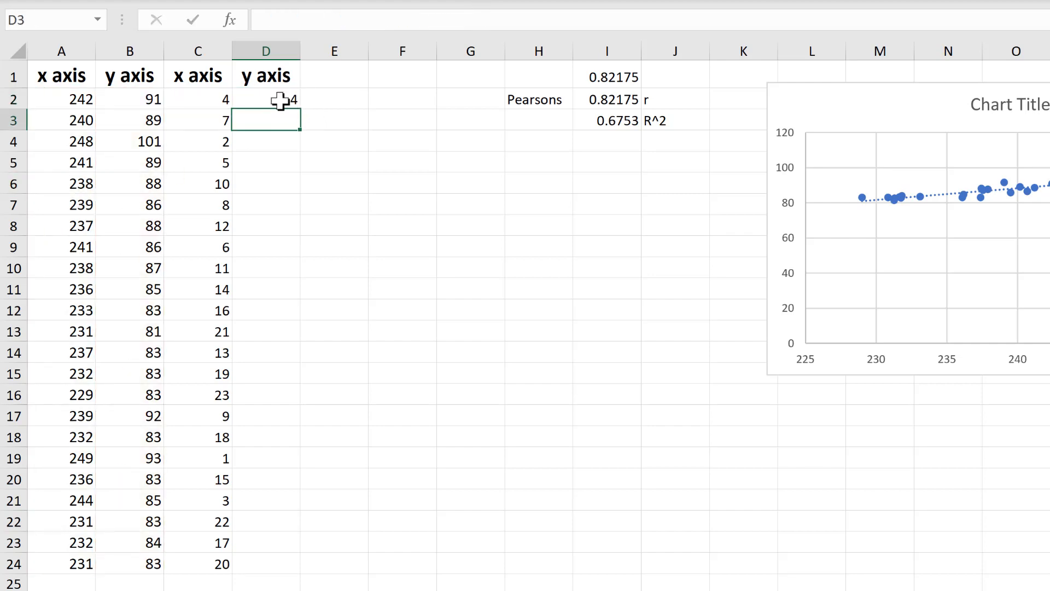
- Fill the y axis rank formula from D2 down to D24 and deselect the range
{"action": "left_click", "coordinate": [291, 101]}
{"action": "left_click_drag", "start_coordinate": [299, 109], "coordinate": [256, 568]}
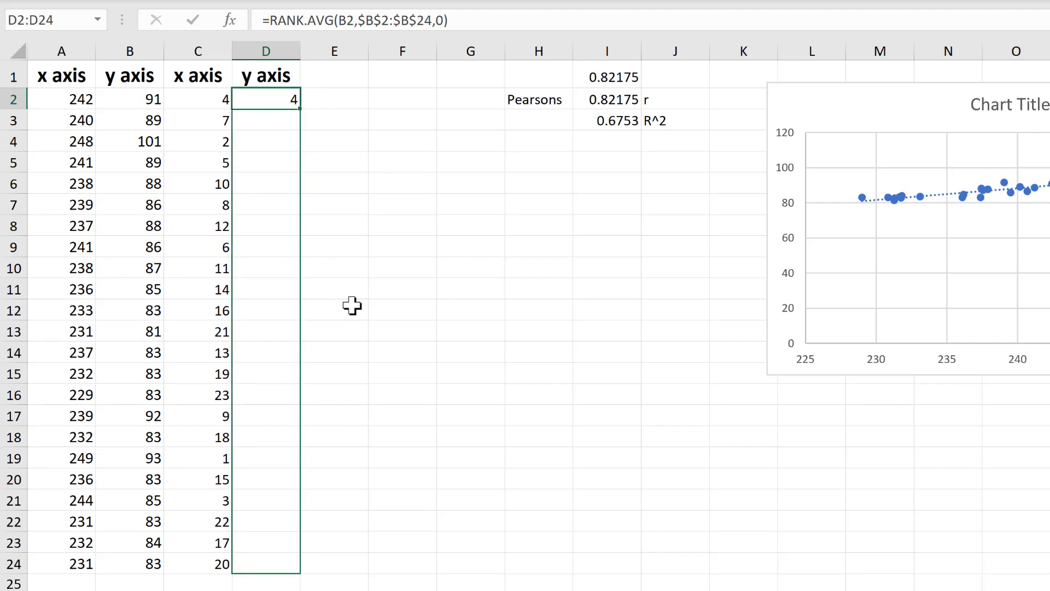
{"action": "left_click", "coordinate": [363, 226]}
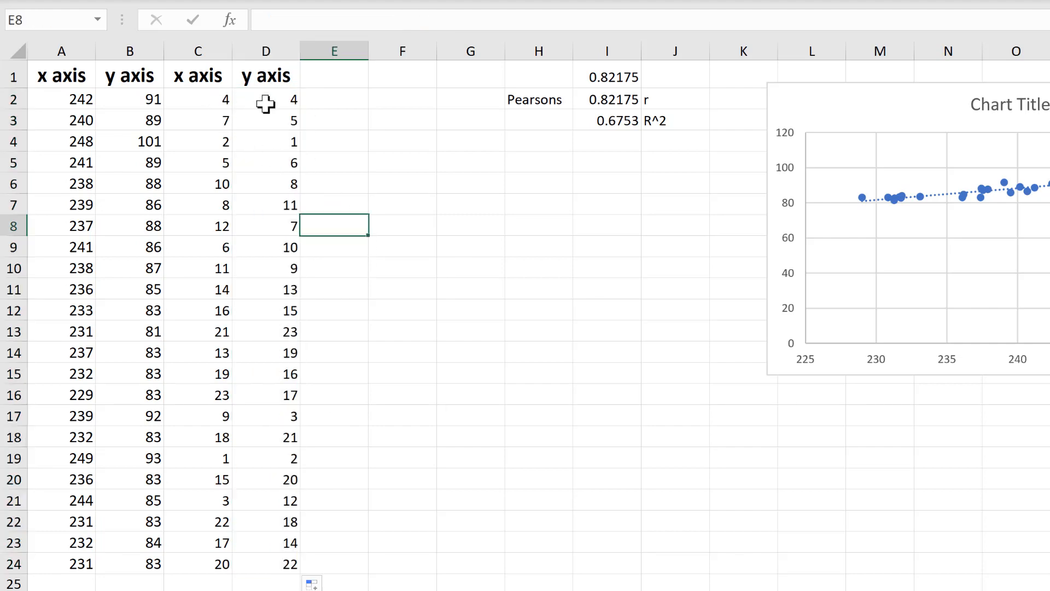
- Calculate the correlation of the two rank columns in I5 with CORREL over C2:C24 and D2:D24
{"action": "left_click", "coordinate": [590, 164]}
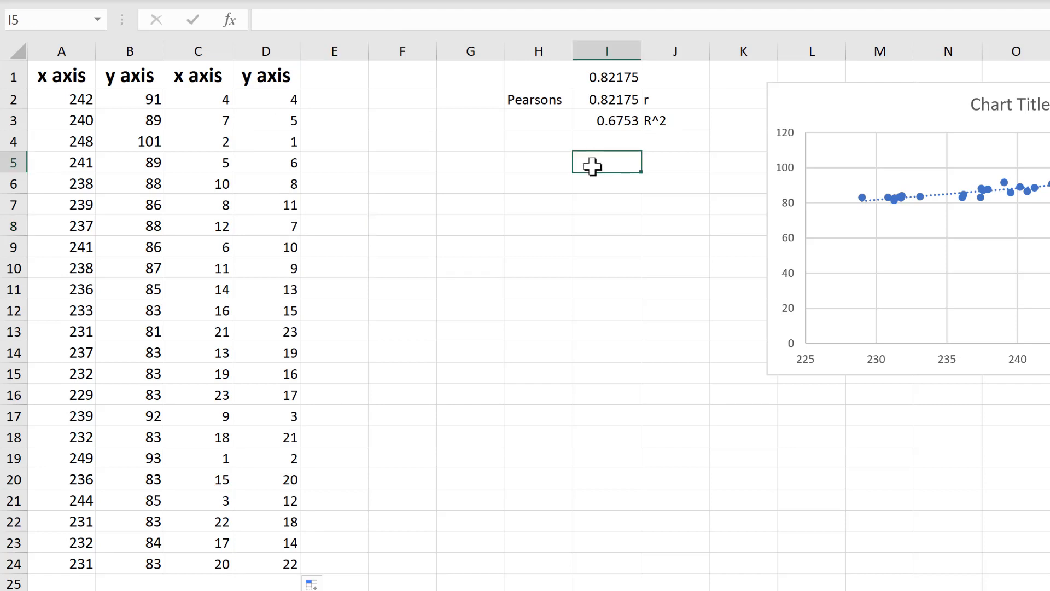
{"action": "type", "text": "=correl"}
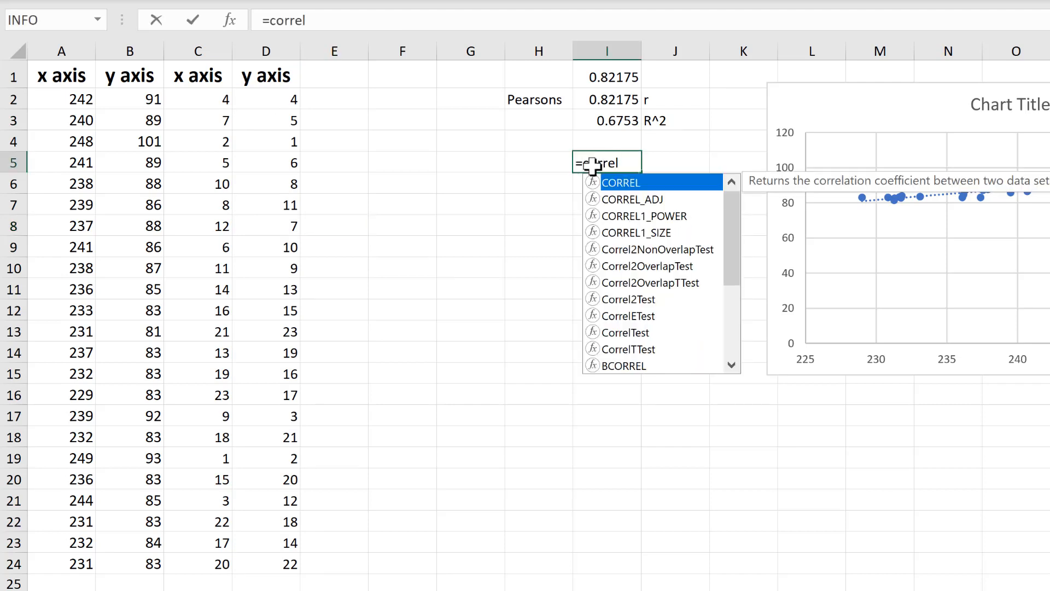
{"action": "key", "text": "Tab"}
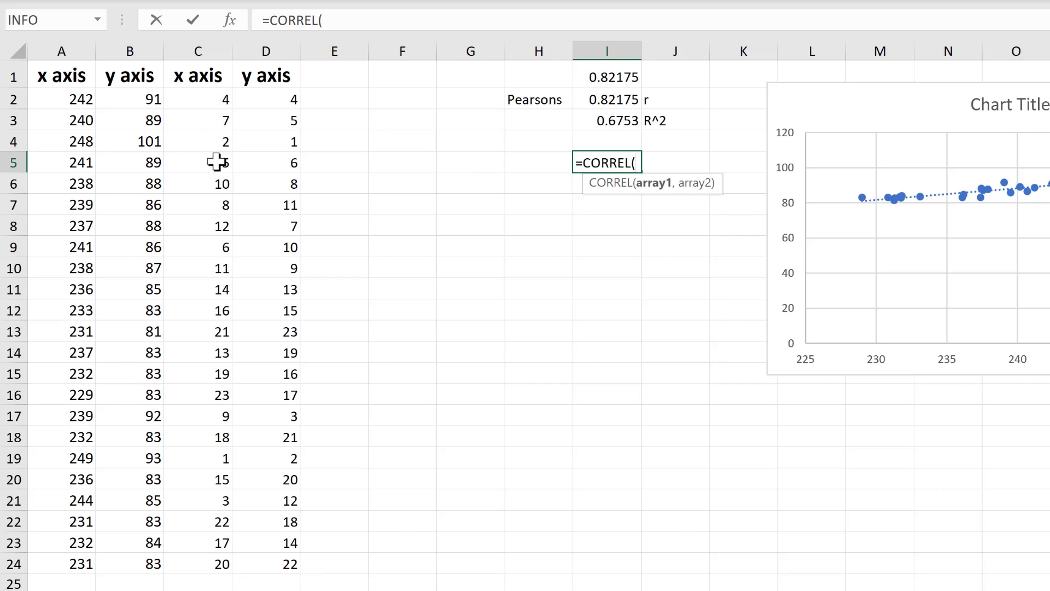
{"action": "left_click_drag", "start_coordinate": [216, 99], "coordinate": [225, 550]}
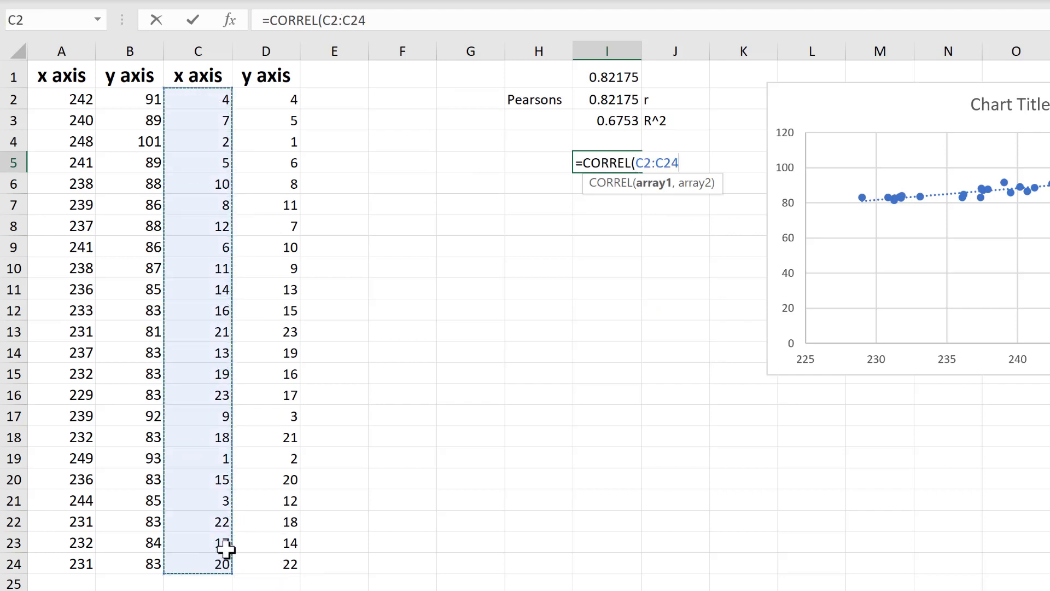
{"action": "type", "text": ","}
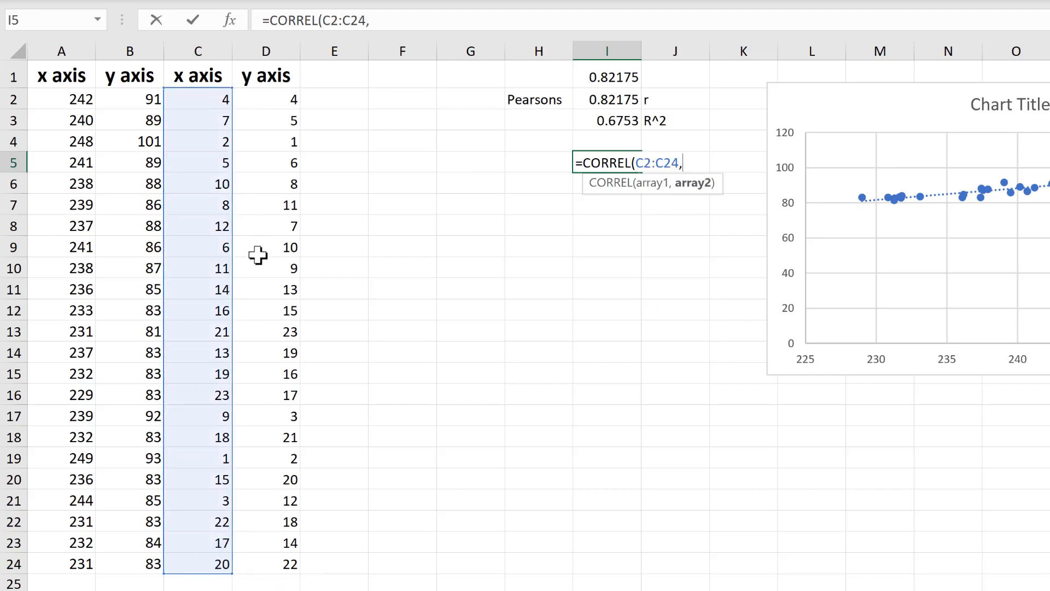
{"action": "left_click_drag", "start_coordinate": [267, 100], "coordinate": [281, 562]}
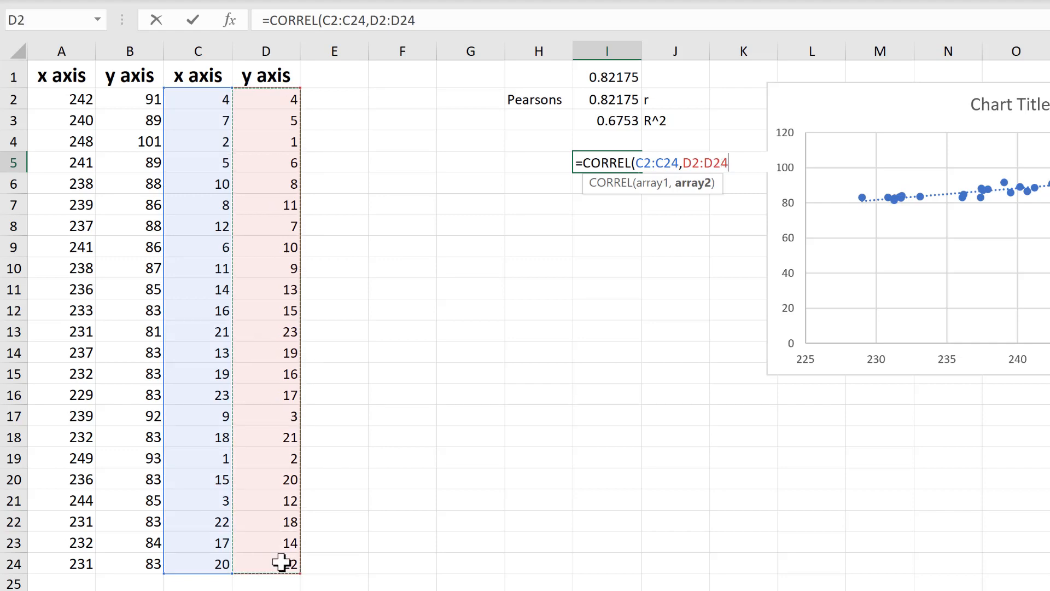
{"action": "key", "text": "Return"}
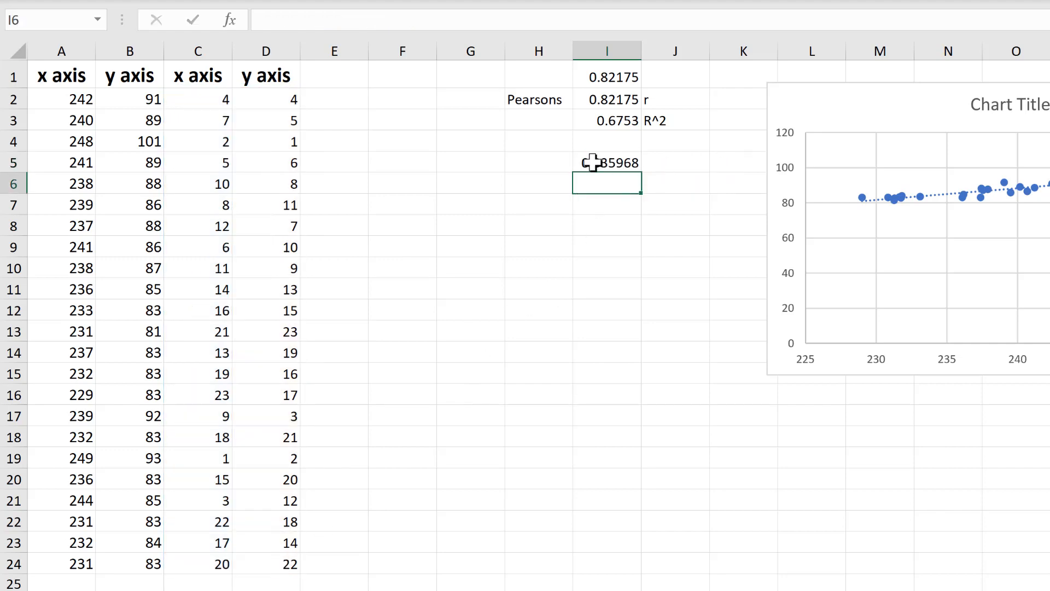
- Label the rank correlation "Spearmans" in H5 and auto-fit column H to the text
{"action": "left_click", "coordinate": [544, 158]}
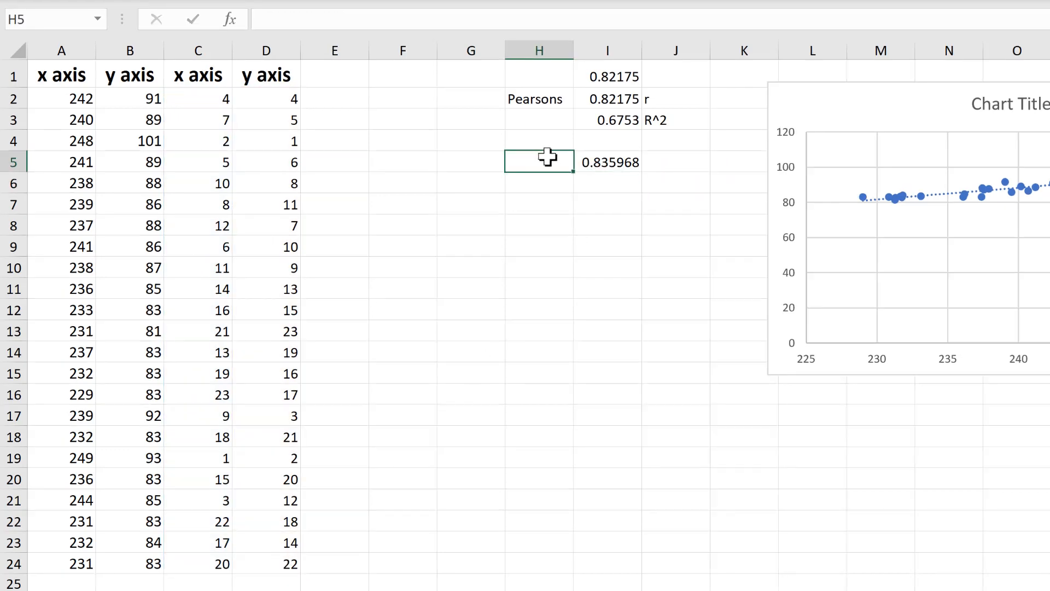
{"action": "type", "text": "Spearmans"}
{"action": "key", "text": "Return"}
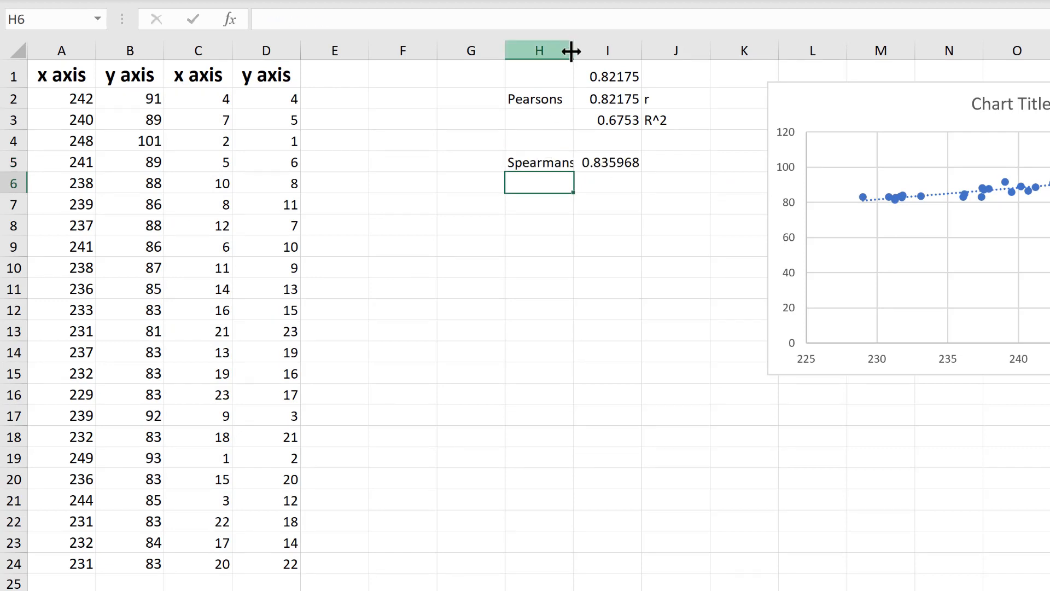
{"action": "double_click", "coordinate": [572, 49]}
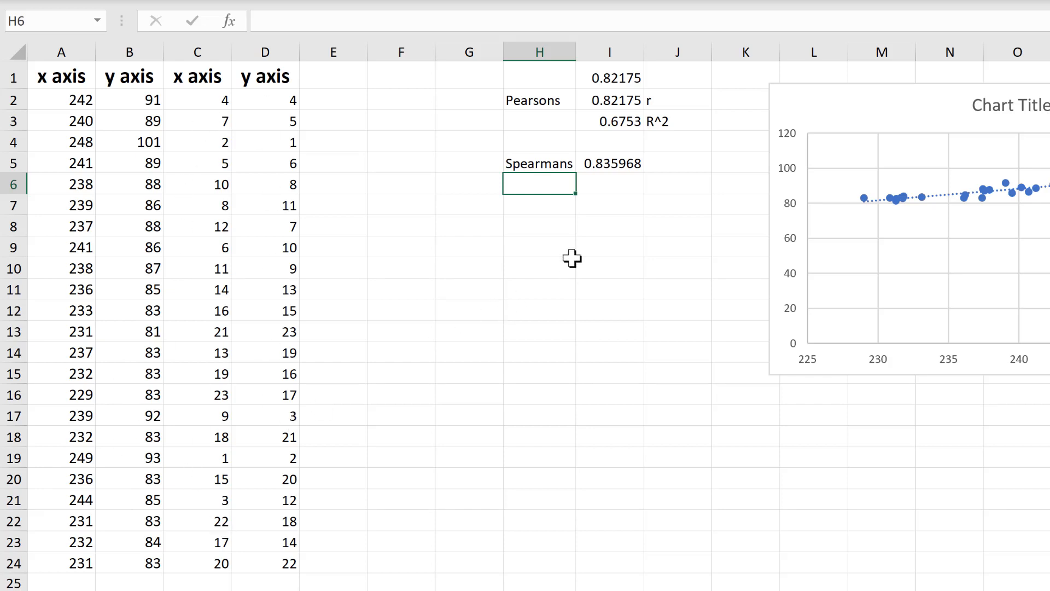
- Change the order argument of the C2 rank formula to 1 for ascending ranking
{"action": "left_click", "coordinate": [191, 105]}
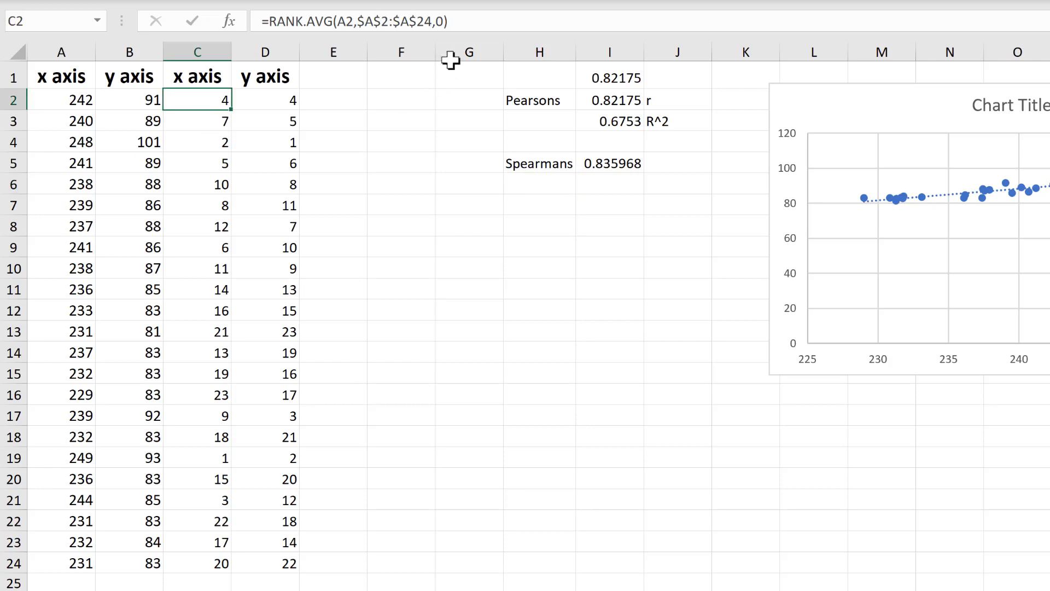
{"action": "left_click", "coordinate": [446, 21]}
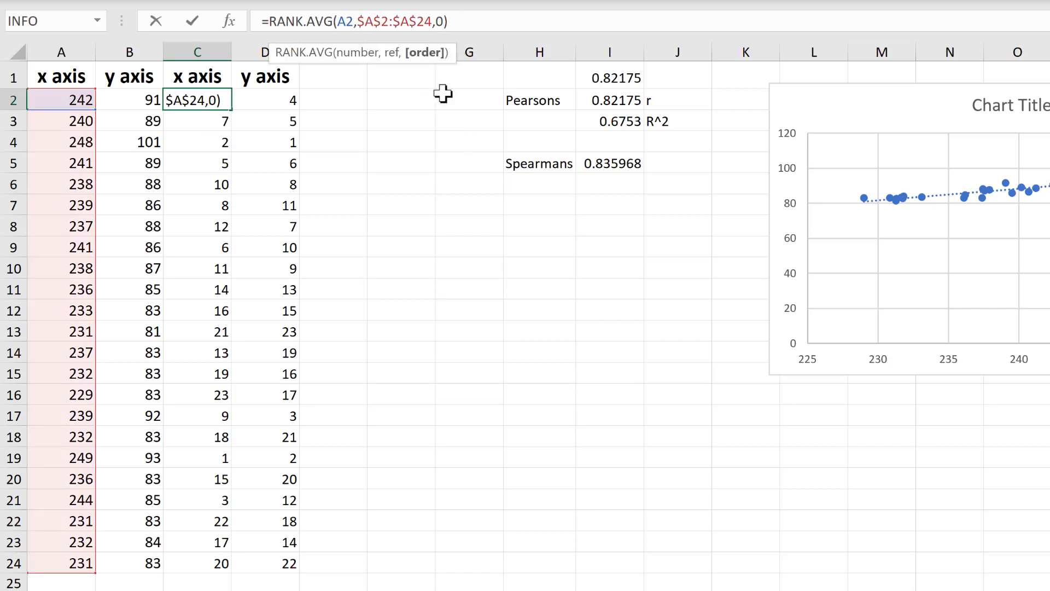
{"action": "key", "text": "Delete"}
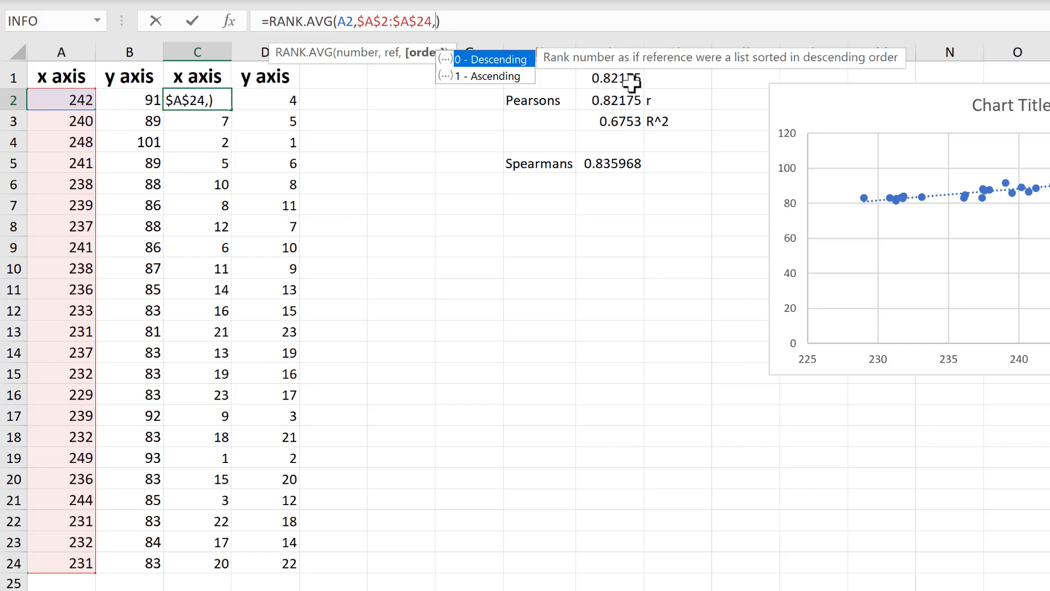
{"action": "double_click", "coordinate": [499, 75]}
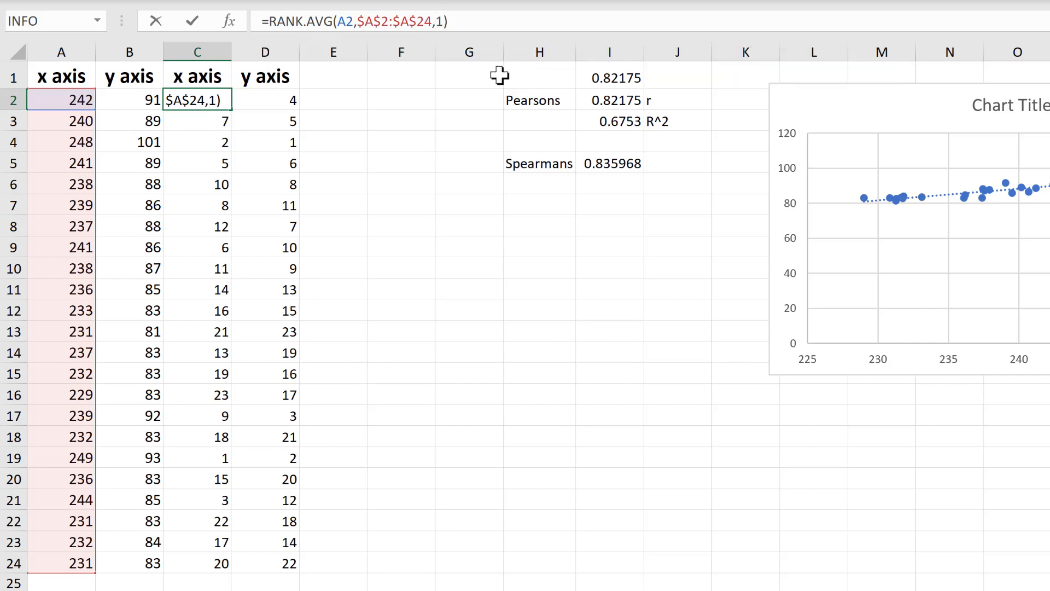
{"action": "key", "text": "Return"}
- Set the order argument of the y axis rank formula in D2 to 1
{"action": "left_click", "coordinate": [289, 99]}
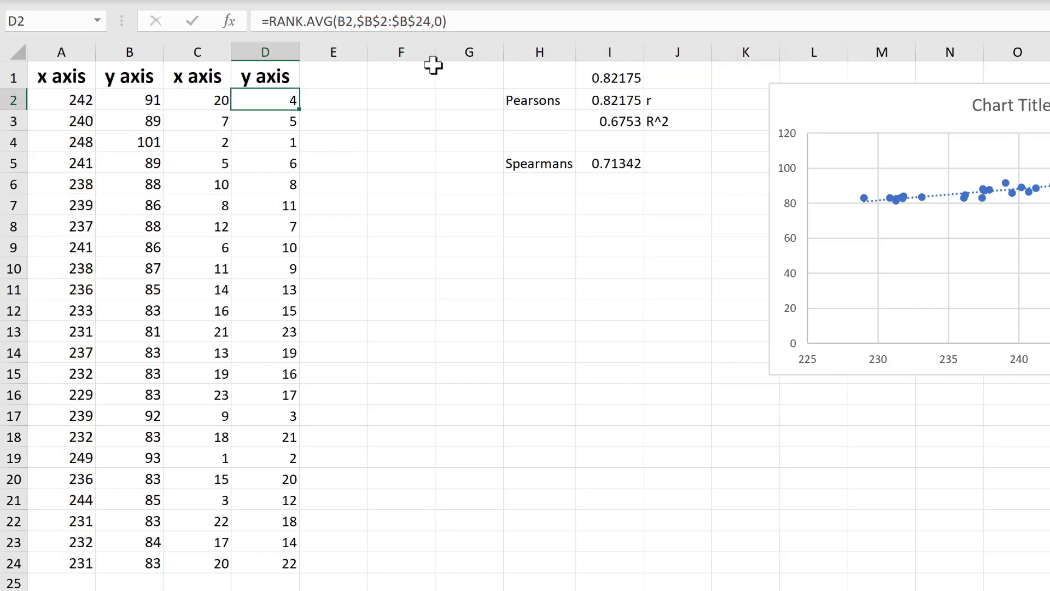
{"action": "left_click", "coordinate": [450, 21]}
{"action": "key", "text": "Delete"}
{"action": "type", "text": "1"}
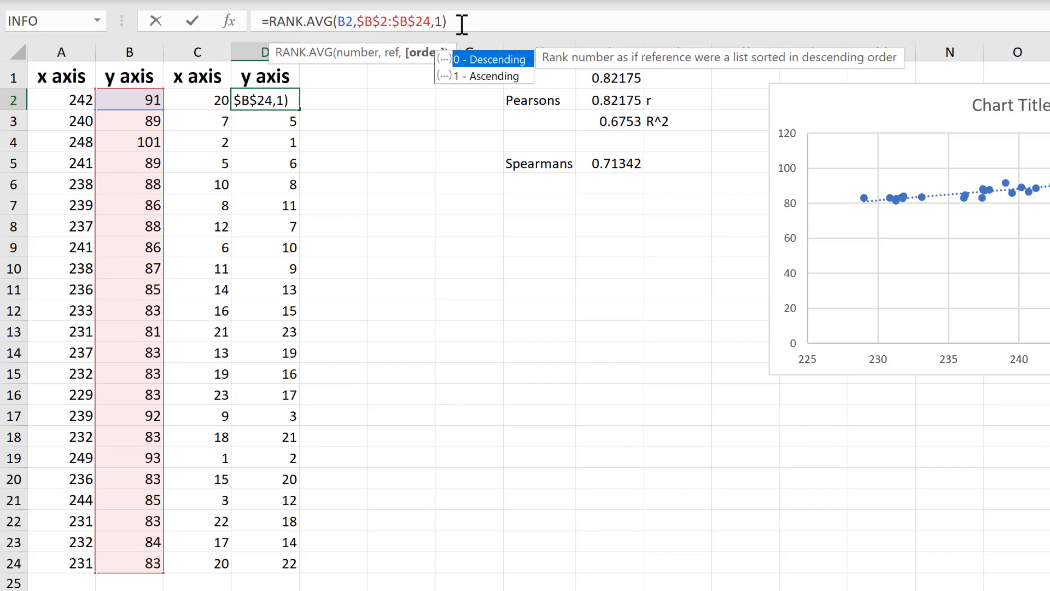
{"action": "key", "text": "Return"}
- Fill the rank formulas in C2:D2 down to row 24 and check the Spearman correlation in I5
{"action": "left_click_drag", "start_coordinate": [210, 100], "coordinate": [293, 566]}
{"action": "left_click", "coordinate": [402, 274]}
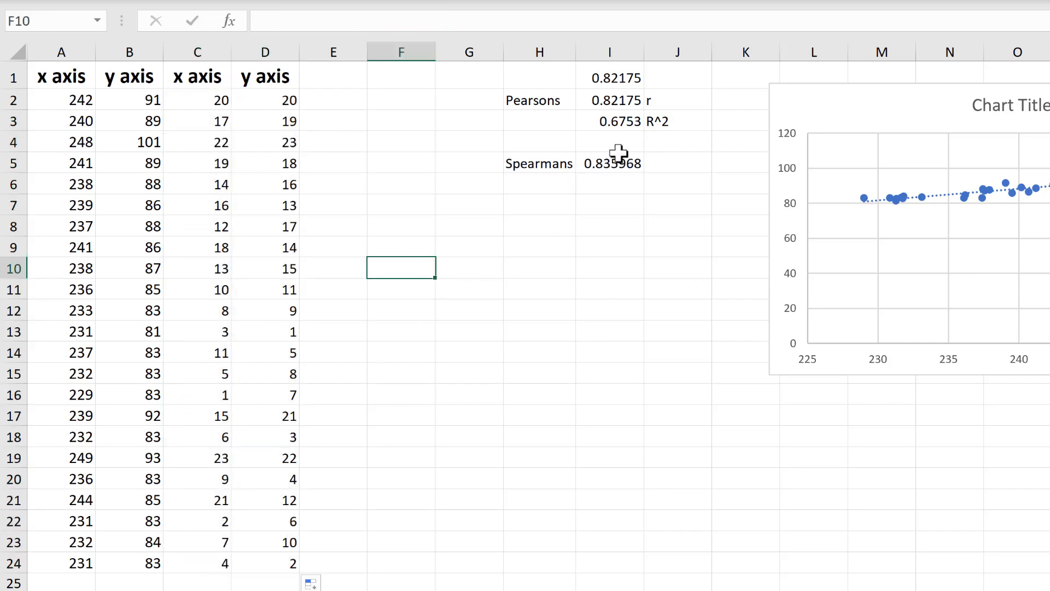
{"action": "left_click", "coordinate": [617, 164]}
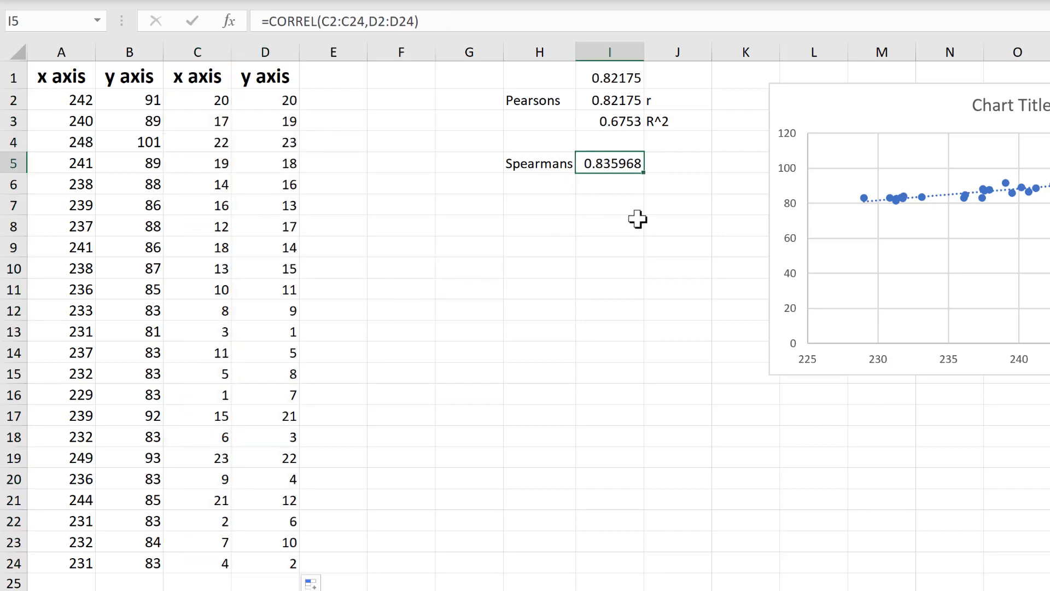
- Remove the optional order argument from the C2 rank formula and fill it down to C24
{"action": "left_click", "coordinate": [209, 101]}
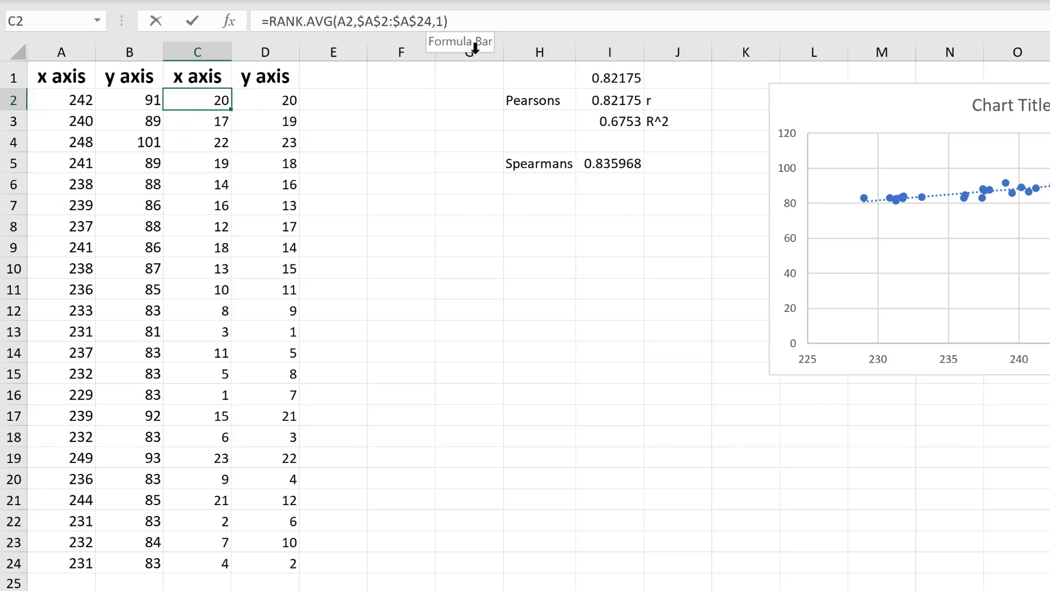
{"action": "left_click", "coordinate": [454, 22]}
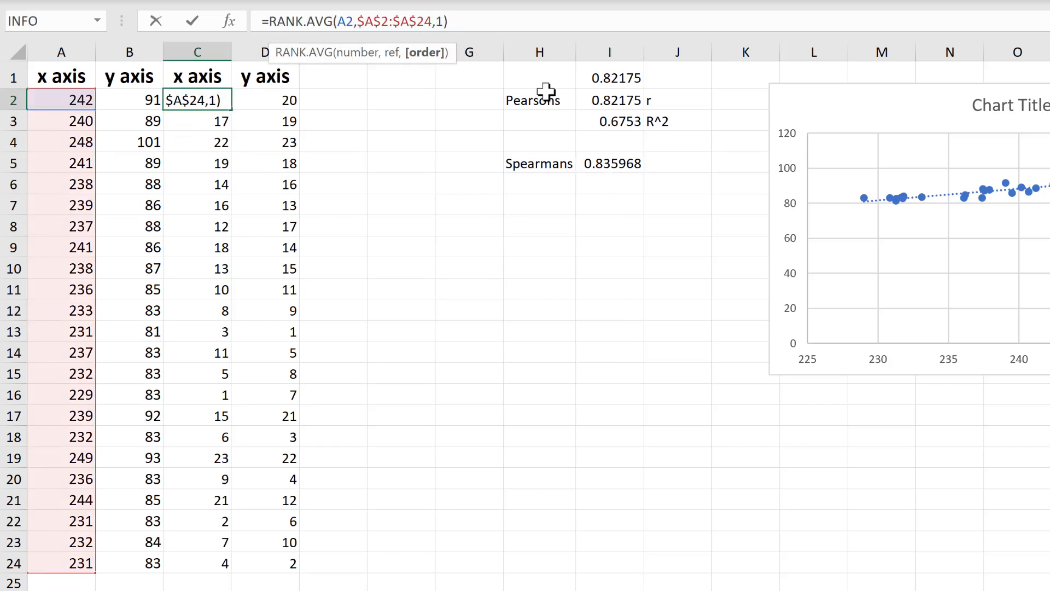
{"action": "key", "text": "BackSpace"}
{"action": "key", "text": "BackSpace"}
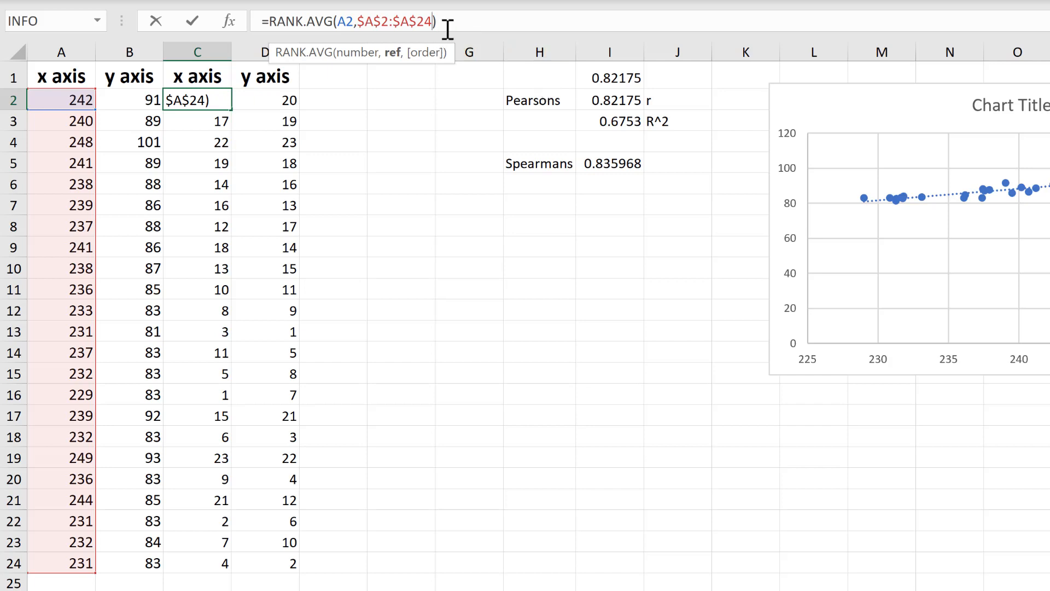
{"action": "left_click", "coordinate": [454, 22]}
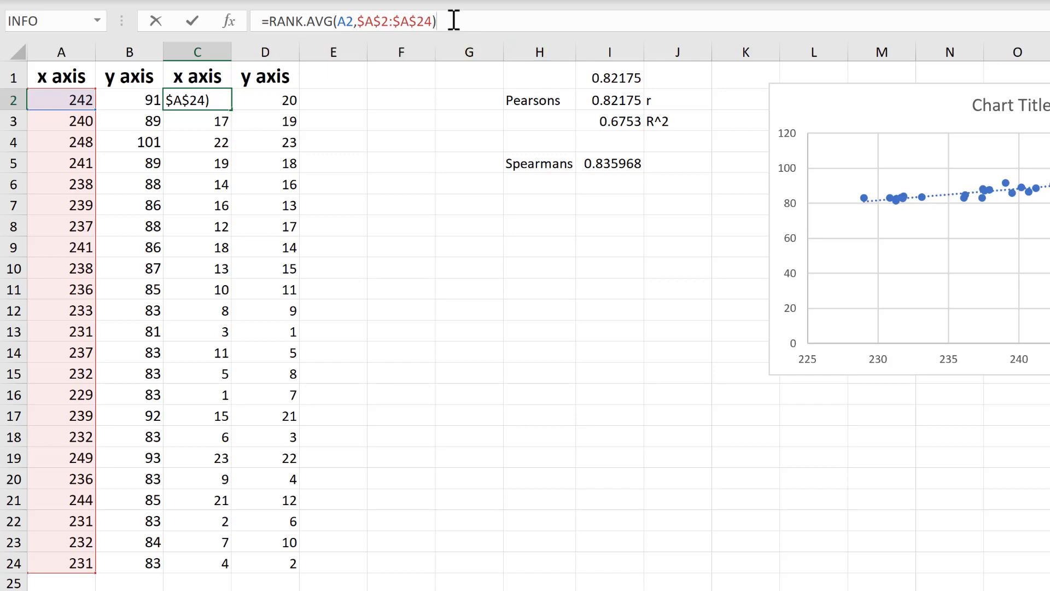
{"action": "key", "text": "Return"}
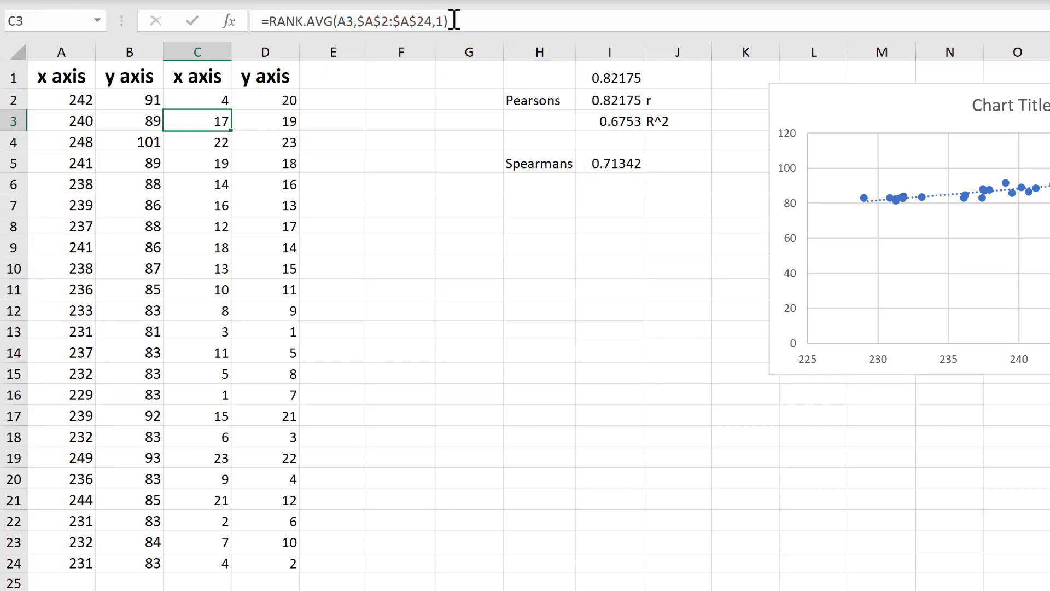
{"action": "left_click", "coordinate": [218, 103]}
{"action": "left_click_drag", "start_coordinate": [230, 110], "coordinate": [216, 567]}
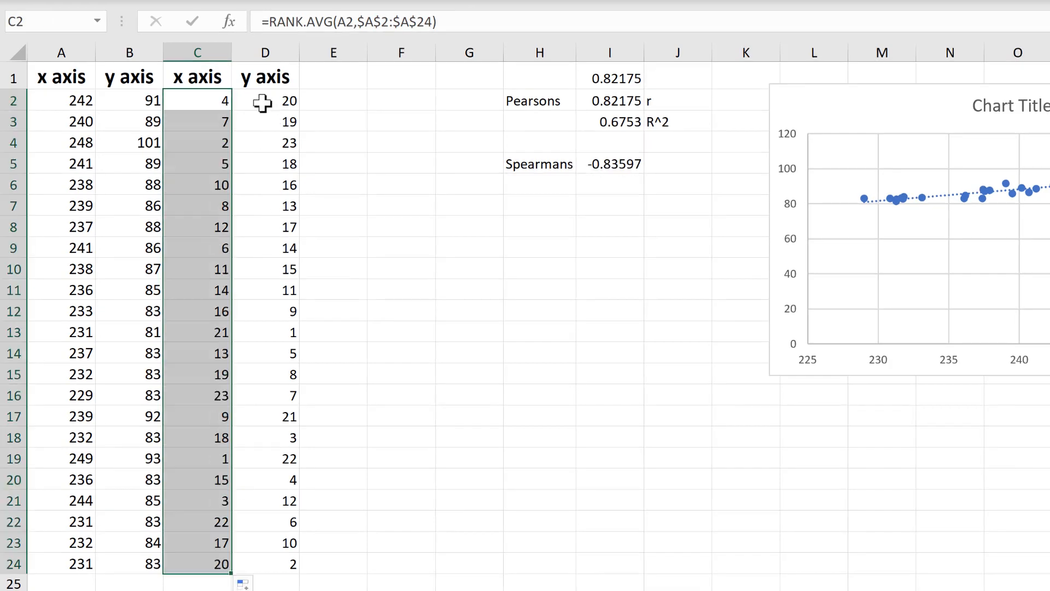
- Remove the order argument from the D2 rank formula, fill it down to D24 and check I5
{"action": "left_click", "coordinate": [263, 101]}
{"action": "left_click", "coordinate": [456, 23]}
{"action": "key", "text": "BackSpace"}
{"action": "key", "text": "BackSpace"}
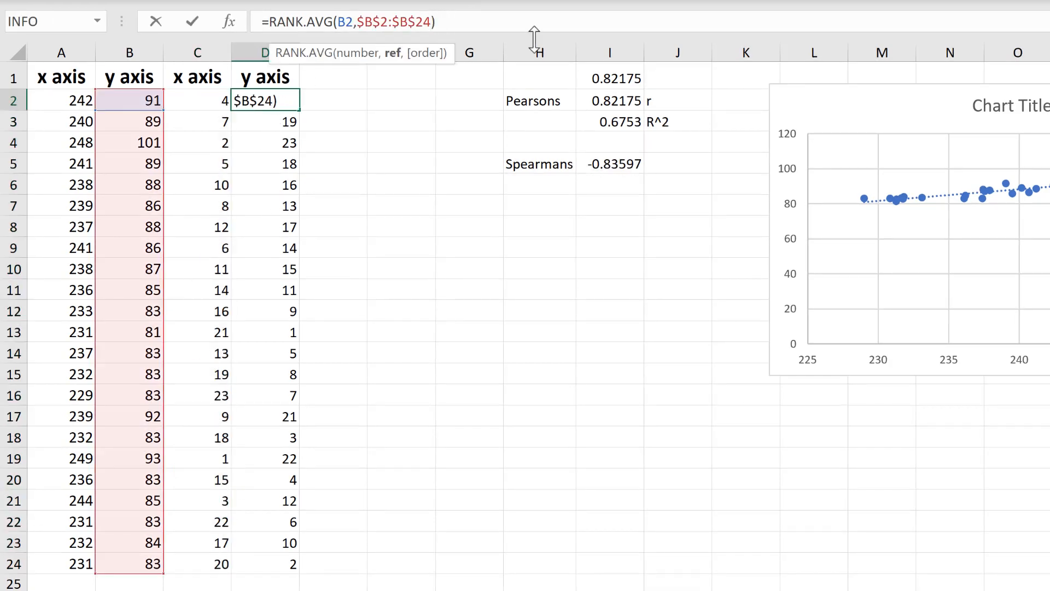
{"action": "key", "text": "Return"}
{"action": "left_click", "coordinate": [281, 100]}
{"action": "left_click_drag", "start_coordinate": [299, 110], "coordinate": [284, 568]}
{"action": "left_click", "coordinate": [586, 207]}
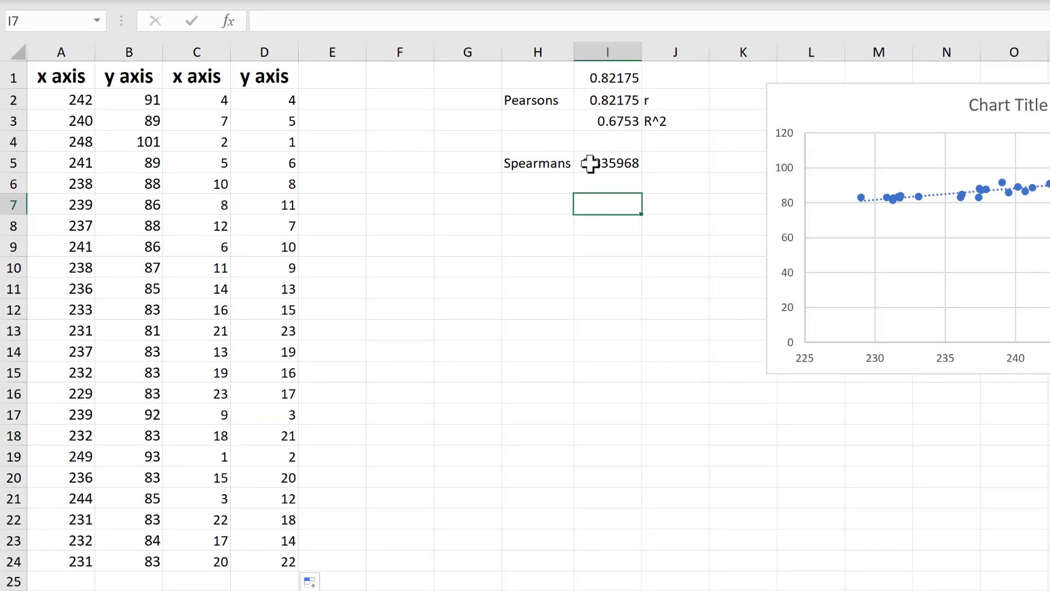
{"action": "left_click", "coordinate": [610, 160]}
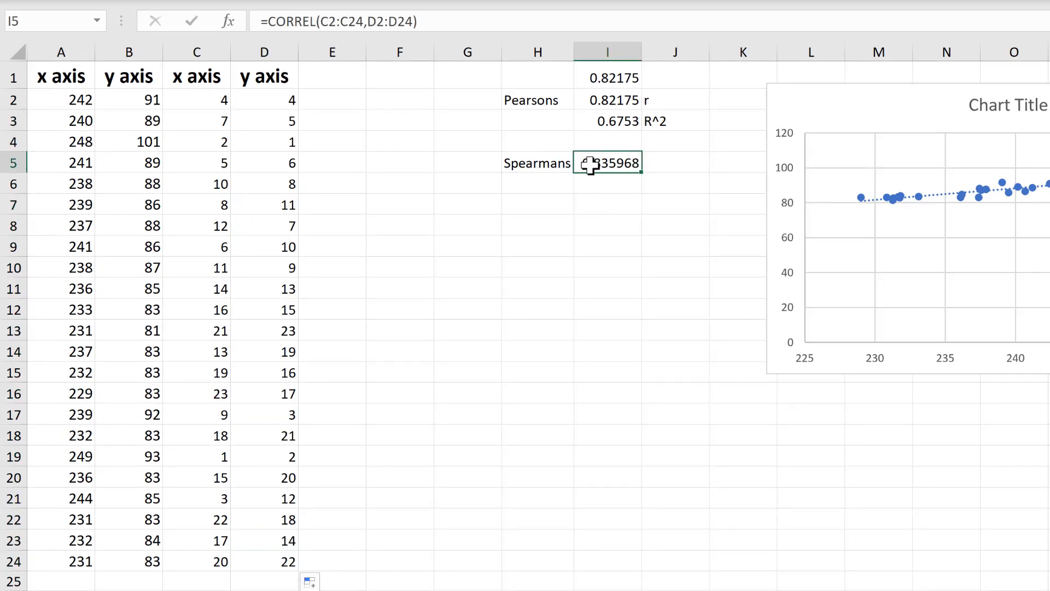
{"action": "left_click", "coordinate": [582, 208]}
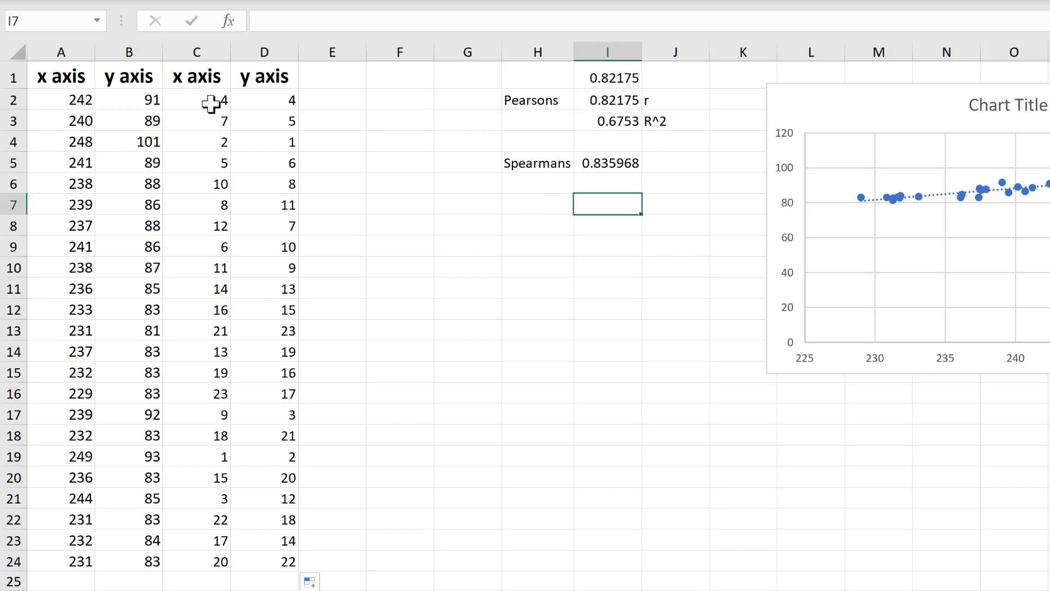
- Insert a scatter chart of the rank columns C2:D24 and add a trendline to it
{"action": "left_click_drag", "start_coordinate": [211, 103], "coordinate": [221, 127]}
{"action": "left_click_drag", "start_coordinate": [253, 282], "coordinate": [253, 560]}
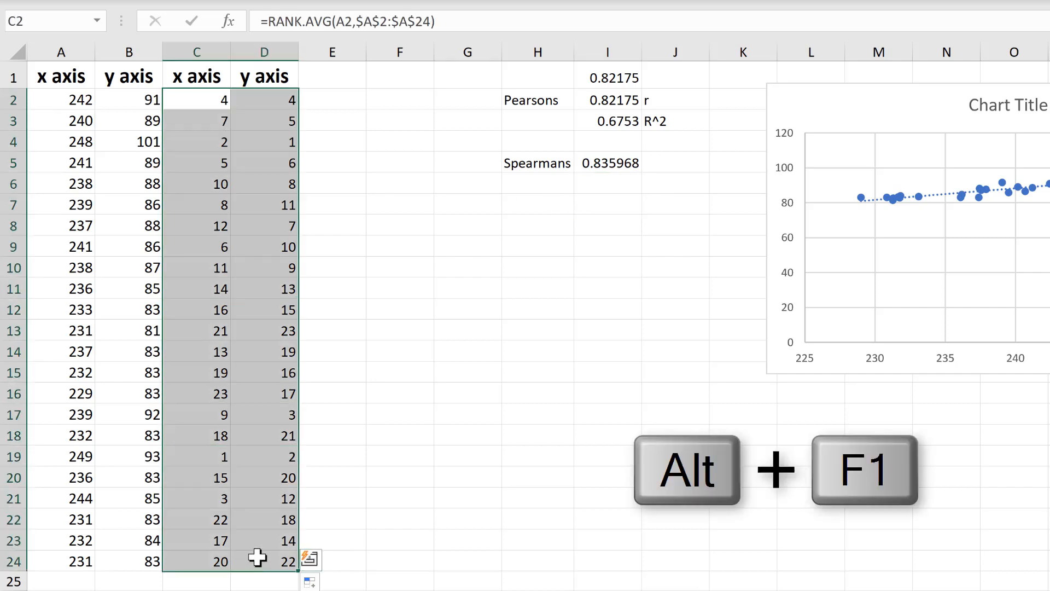
{"action": "key", "text": "alt+F1"}
{"action": "left_click", "coordinate": [900, 204]}
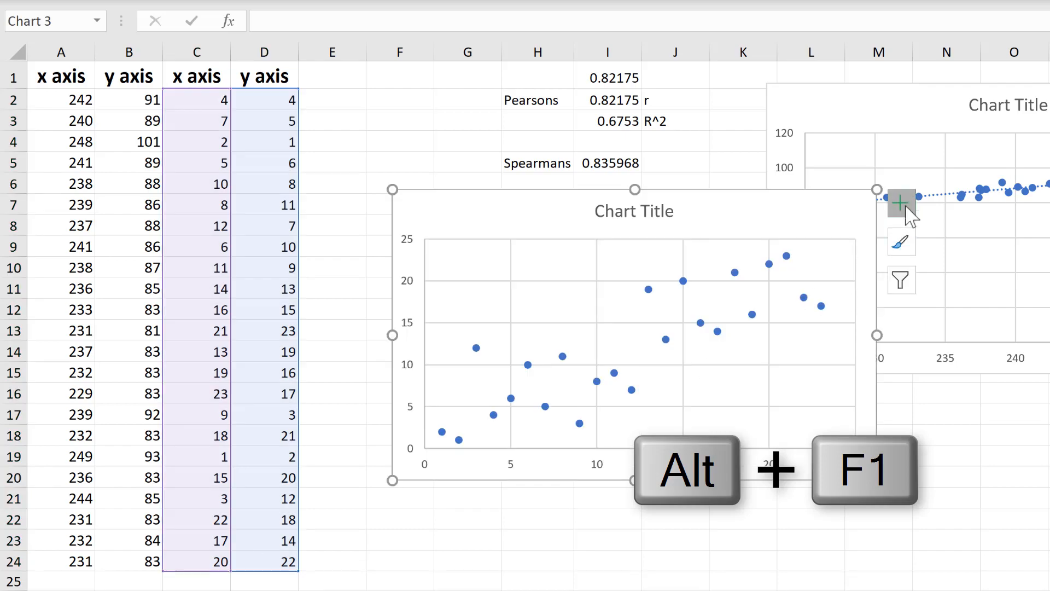
{"action": "left_click", "coordinate": [936, 381]}
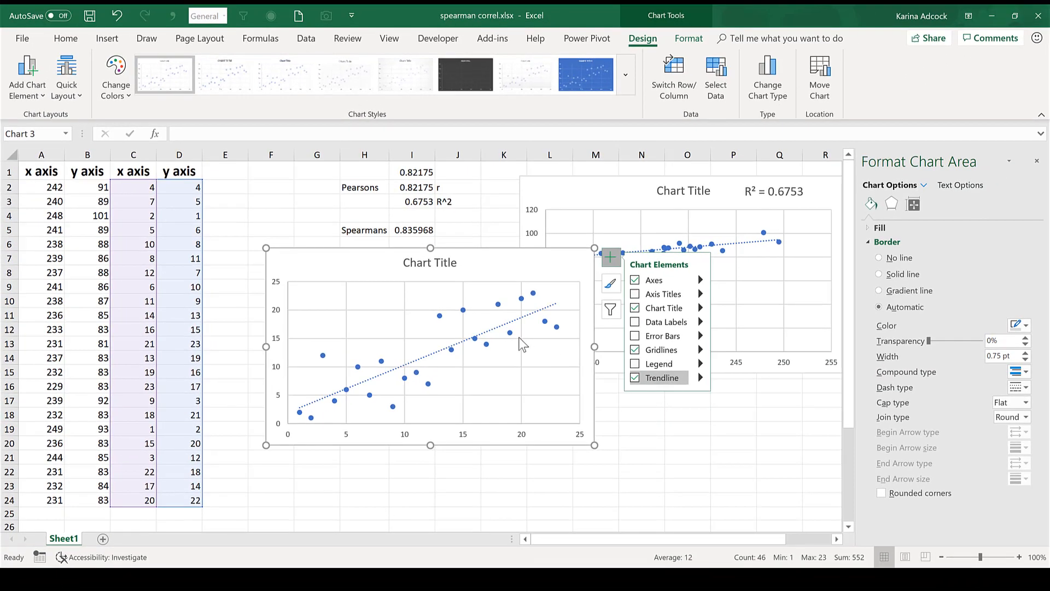
- Display the trendline's R-squared value on the rank chart and place the label above the plot area
{"action": "left_click", "coordinate": [504, 328]}
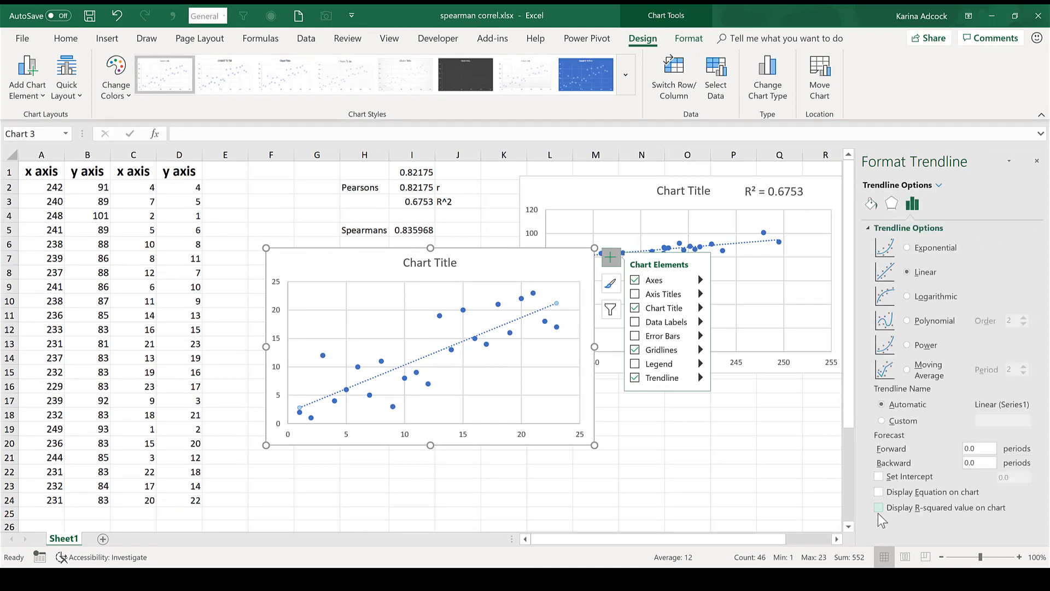
{"action": "left_click", "coordinate": [877, 507]}
{"action": "left_click", "coordinate": [526, 305]}
{"action": "left_click_drag", "start_coordinate": [528, 305], "coordinate": [528, 263]}
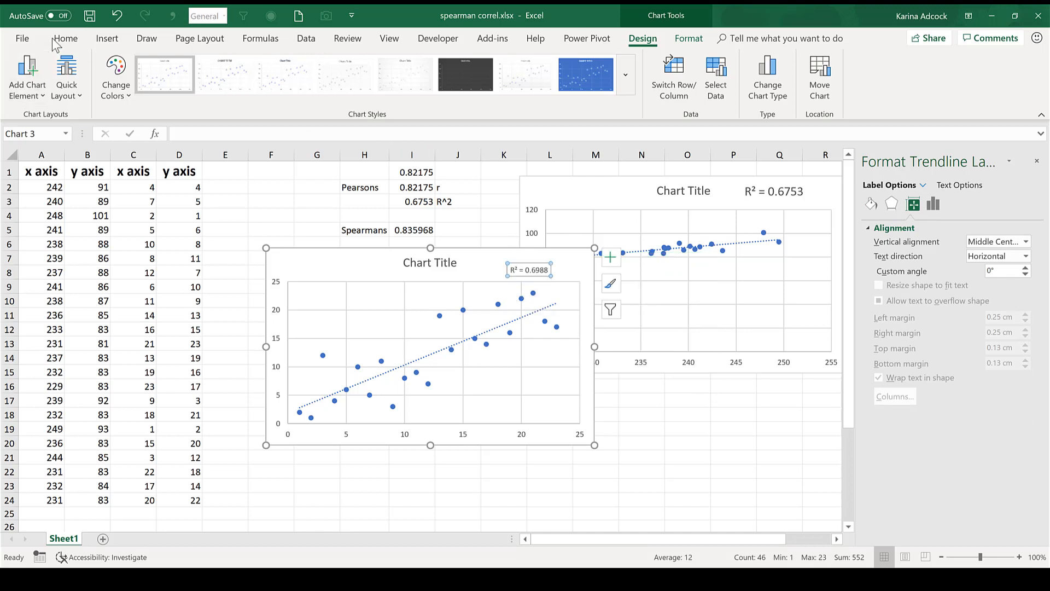
- Enlarge the R-squared label's text and move the rank chart over the lower part of the first chart, clear of the correlation cells
{"action": "left_click", "coordinate": [57, 40]}
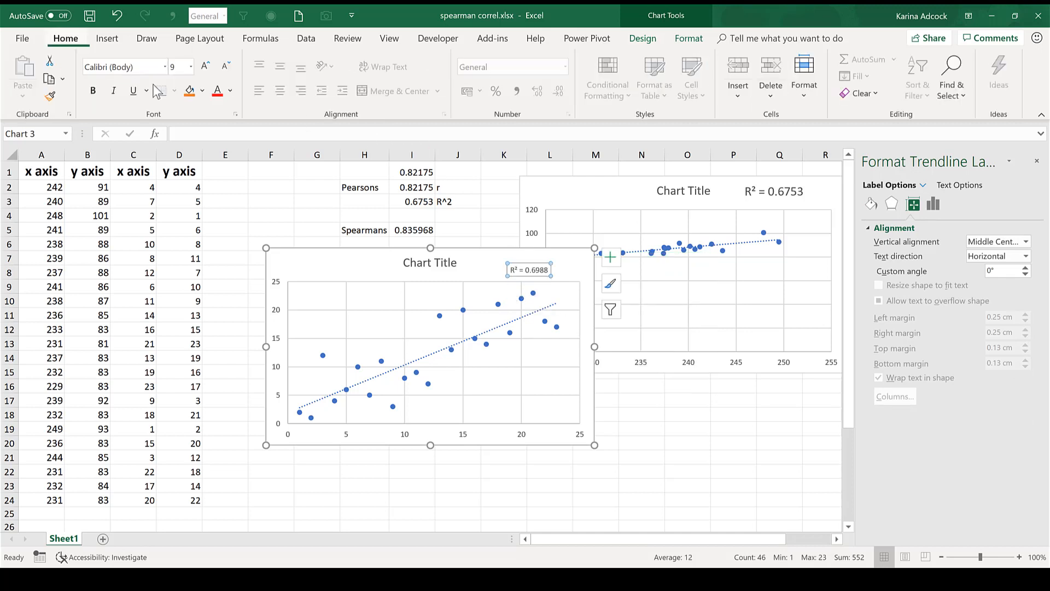
{"action": "left_click", "coordinate": [206, 67]}
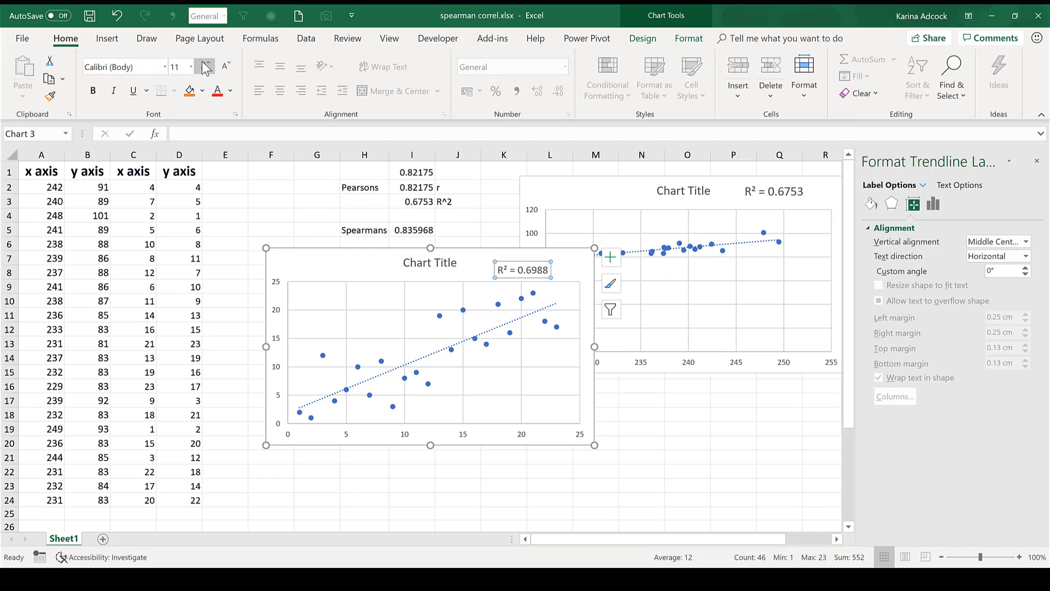
{"action": "left_click", "coordinate": [454, 229]}
{"action": "left_click", "coordinate": [392, 285]}
{"action": "left_click_drag", "start_coordinate": [392, 284], "coordinate": [607, 340]}
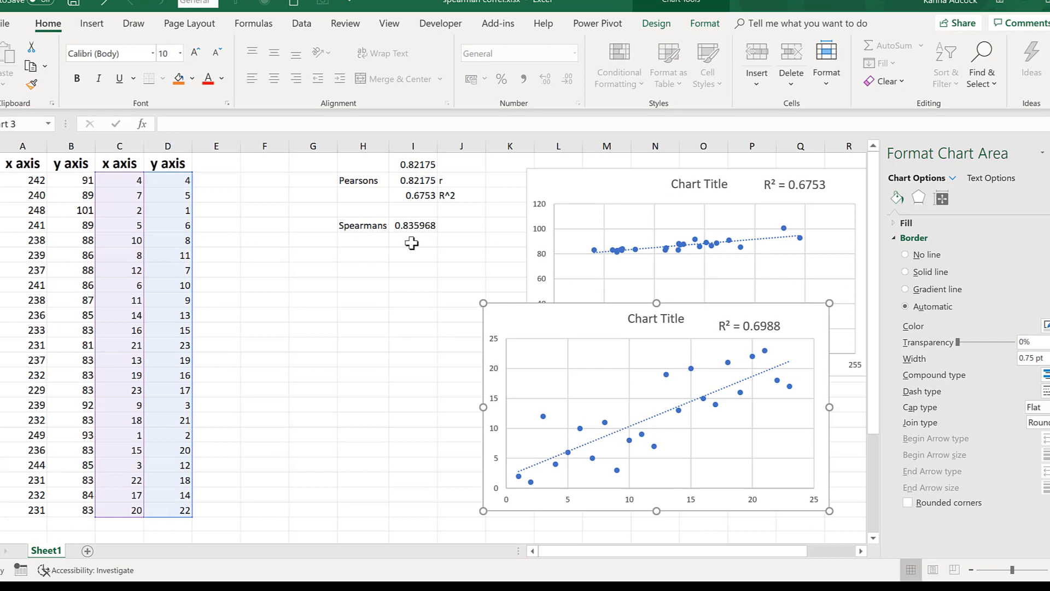
- Square the Spearman correlation in I6 with =I5^2 and show the result with four decimal places
{"action": "left_click", "coordinate": [411, 242]}
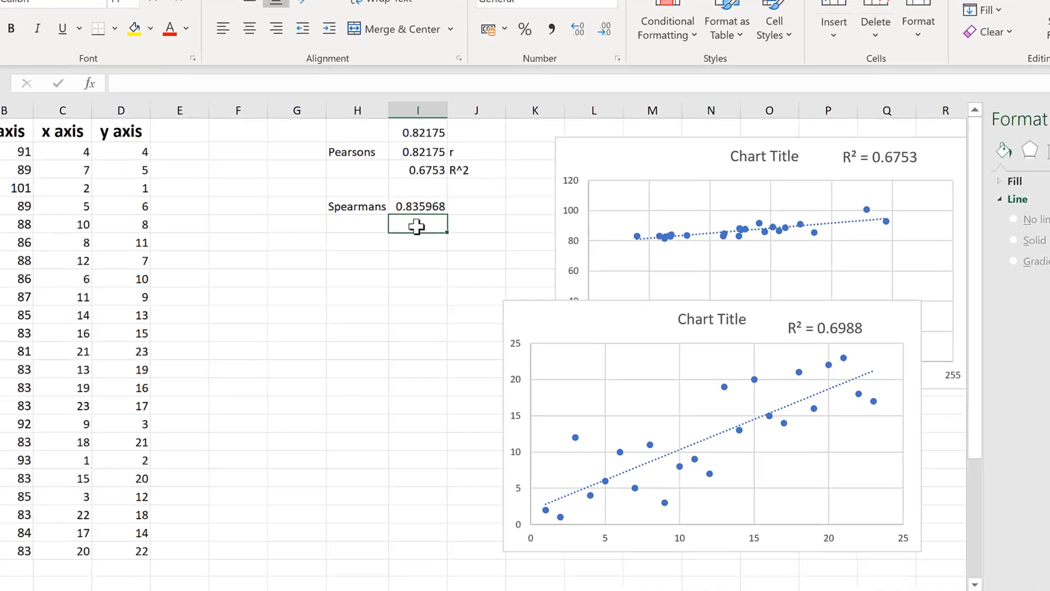
{"action": "type", "text": "="}
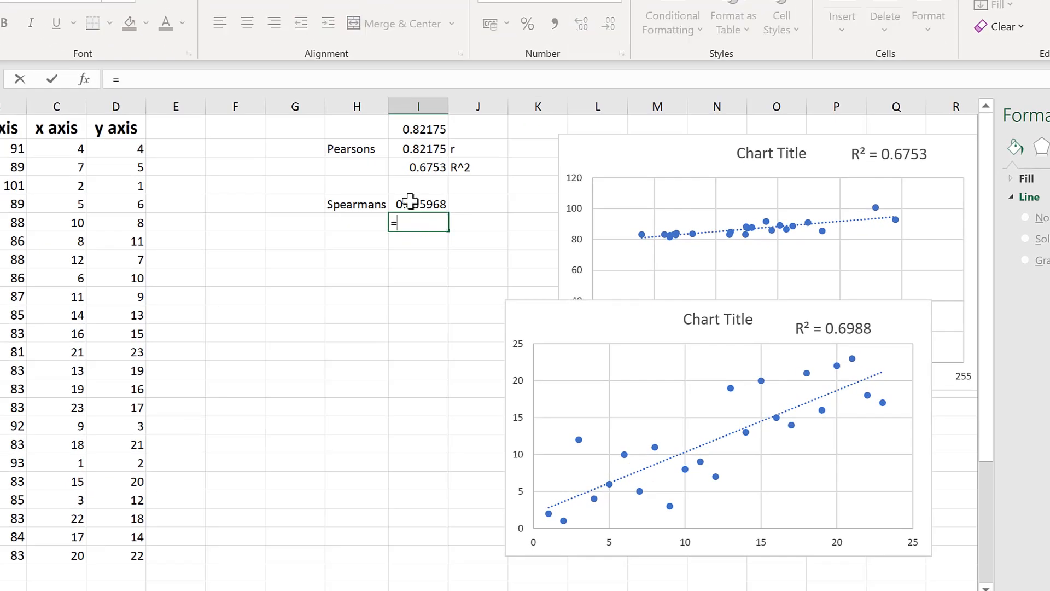
{"action": "left_click", "coordinate": [410, 201]}
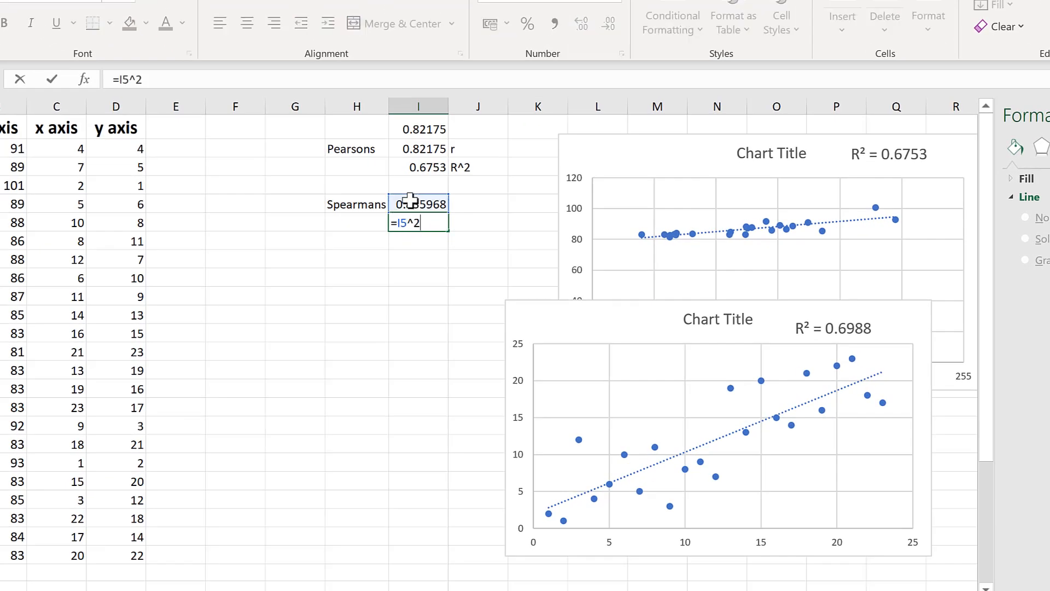
{"action": "type", "text": "^2"}
{"action": "key", "text": "Return"}
{"action": "left_click", "coordinate": [418, 221]}
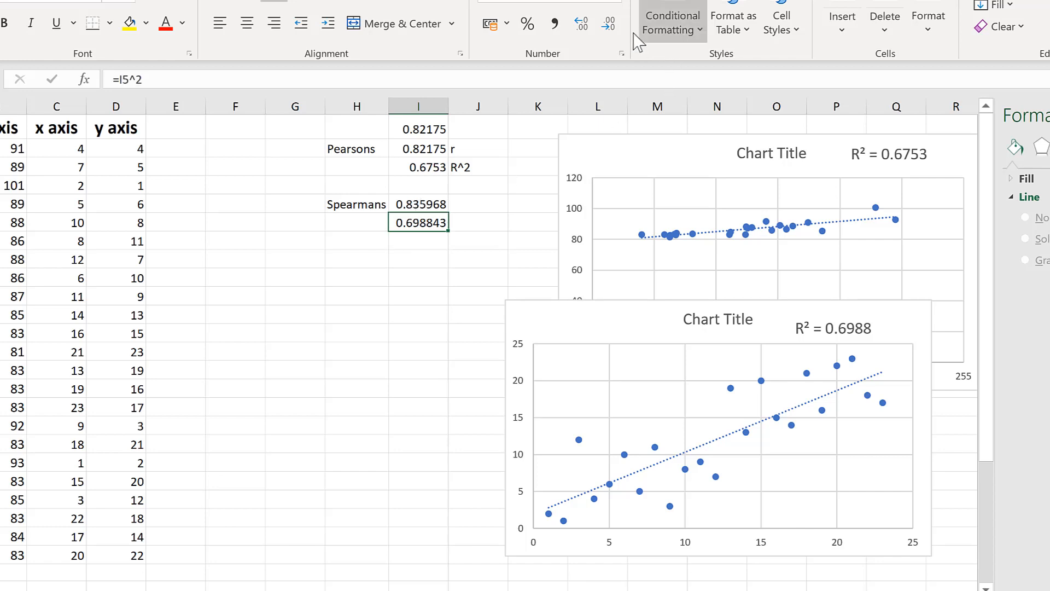
{"action": "left_click", "coordinate": [608, 25]}
{"action": "left_click", "coordinate": [608, 25]}
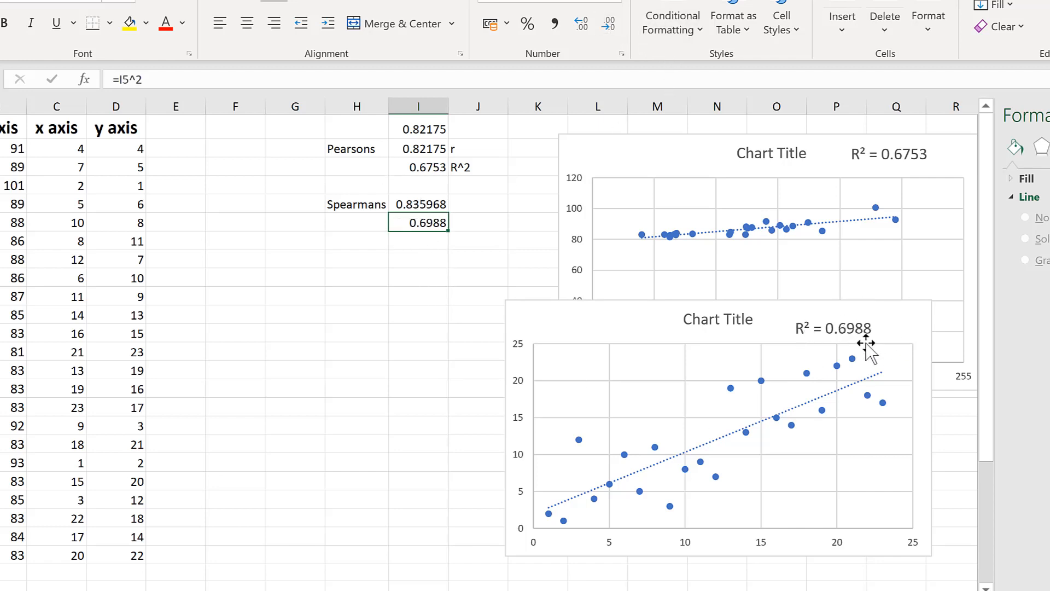
{"action": "left_click", "coordinate": [429, 254]}
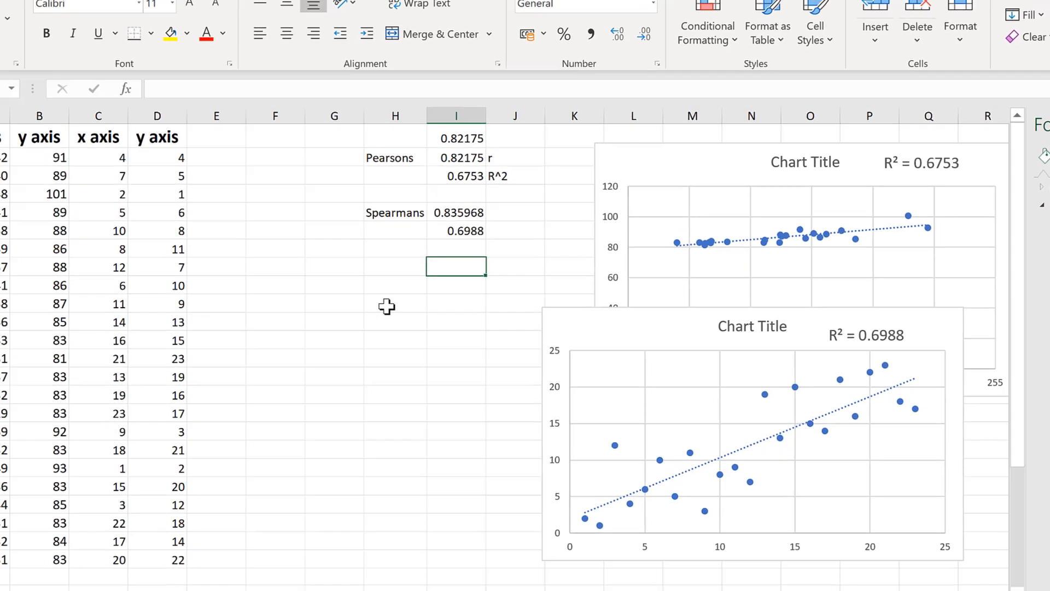
{"action": "left_click", "coordinate": [358, 295]}
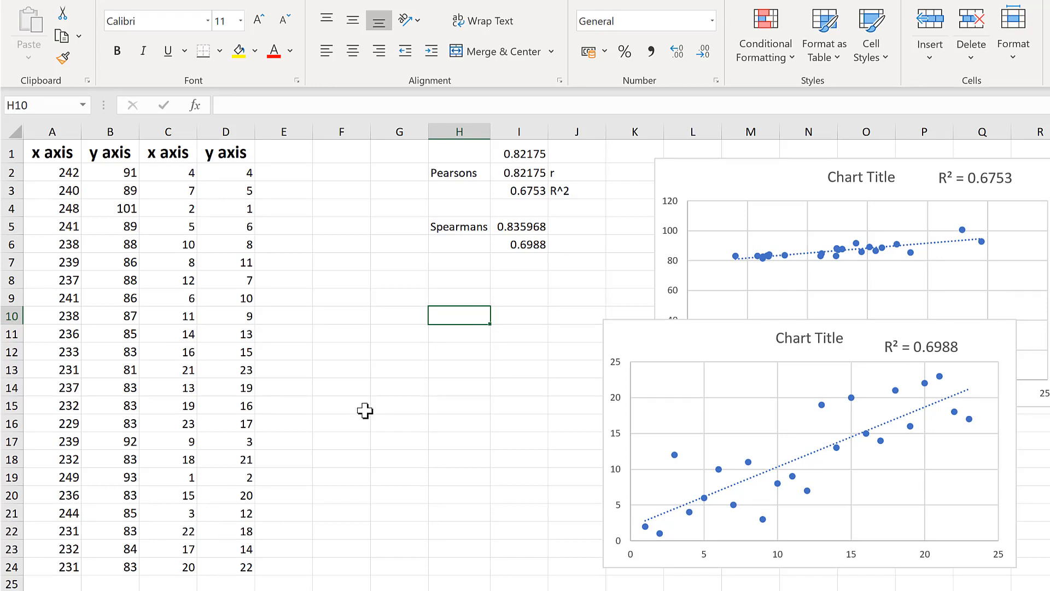
- Set the y value in B20 to 140 as an outlier and compare its effect on the Pearson and Spearman results
{"action": "left_click", "coordinate": [123, 494]}
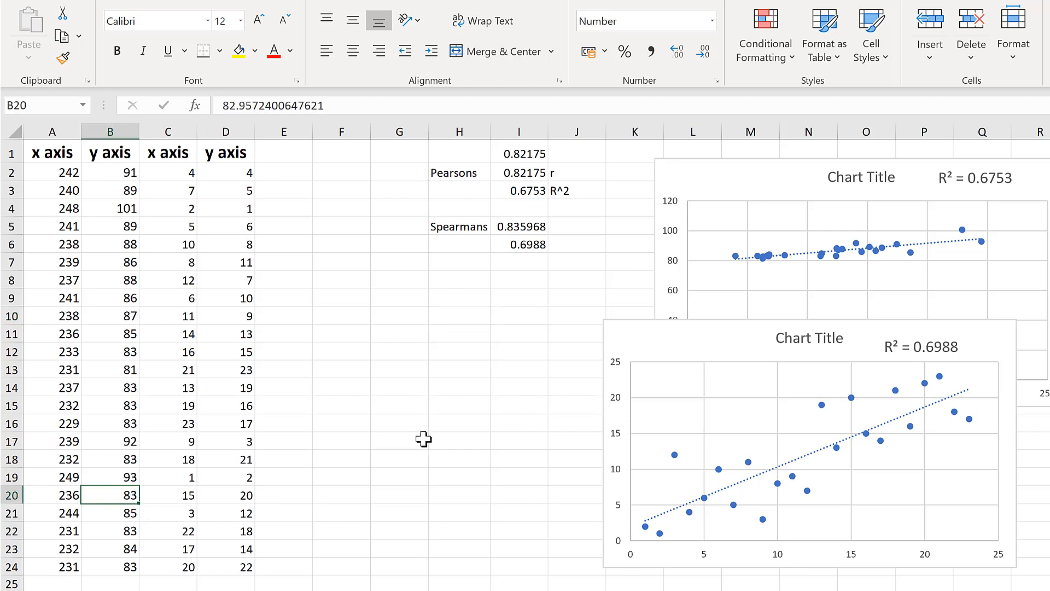
{"action": "key", "text": "F2"}
{"action": "type", "text": "140"}
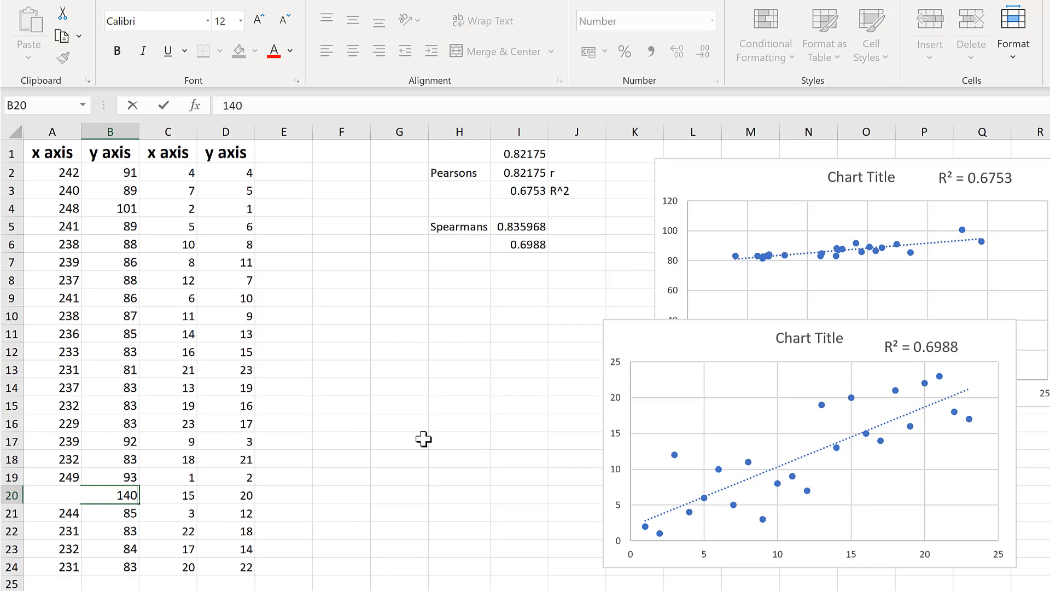
{"action": "key", "text": "Return"}
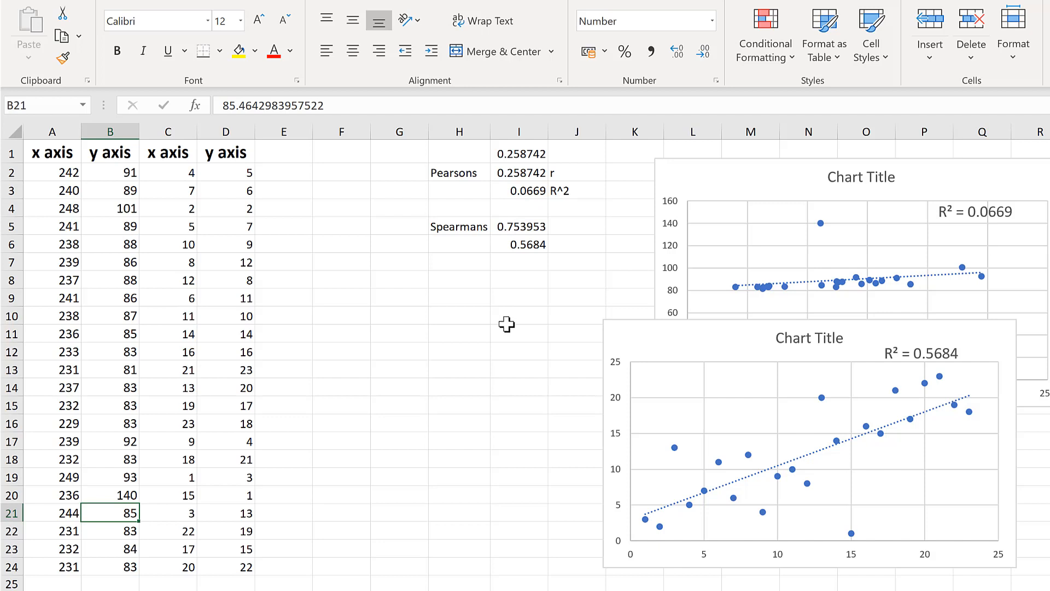
{"action": "left_click", "coordinate": [506, 280]}
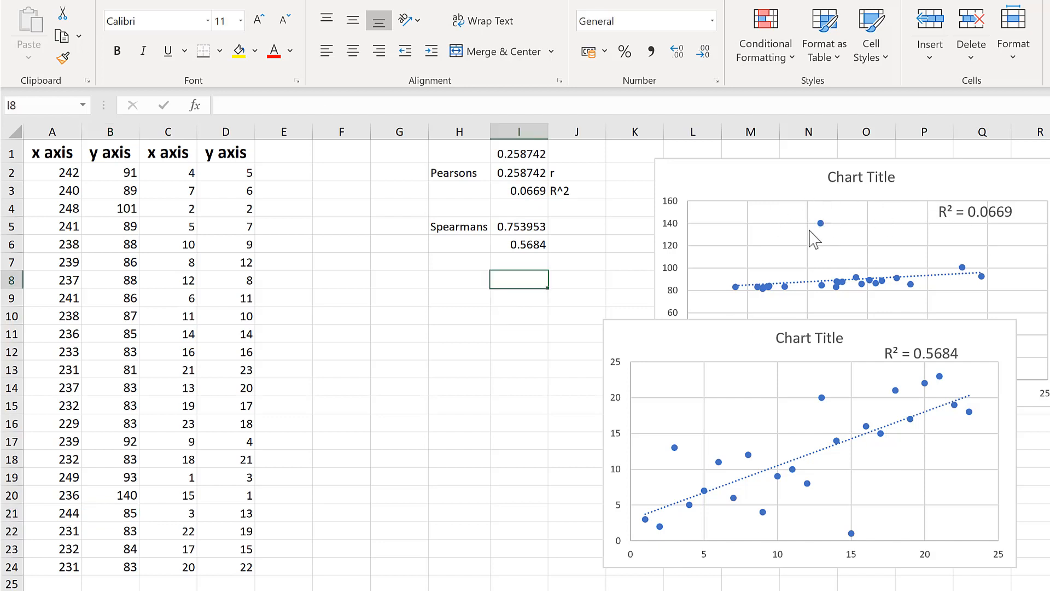
{"action": "left_click", "coordinate": [443, 177]}
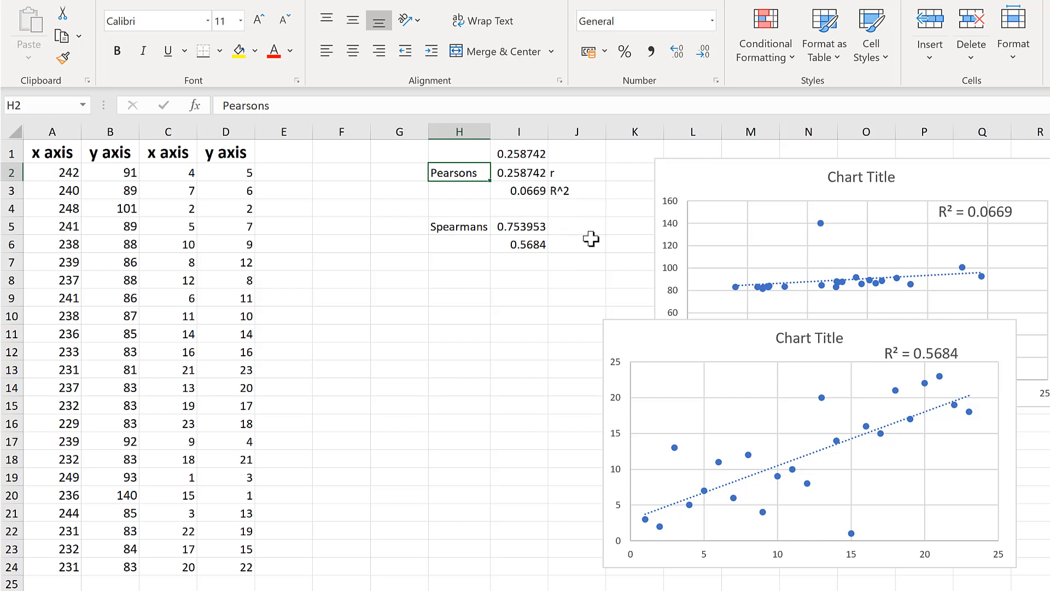
{"action": "left_click", "coordinate": [523, 290]}
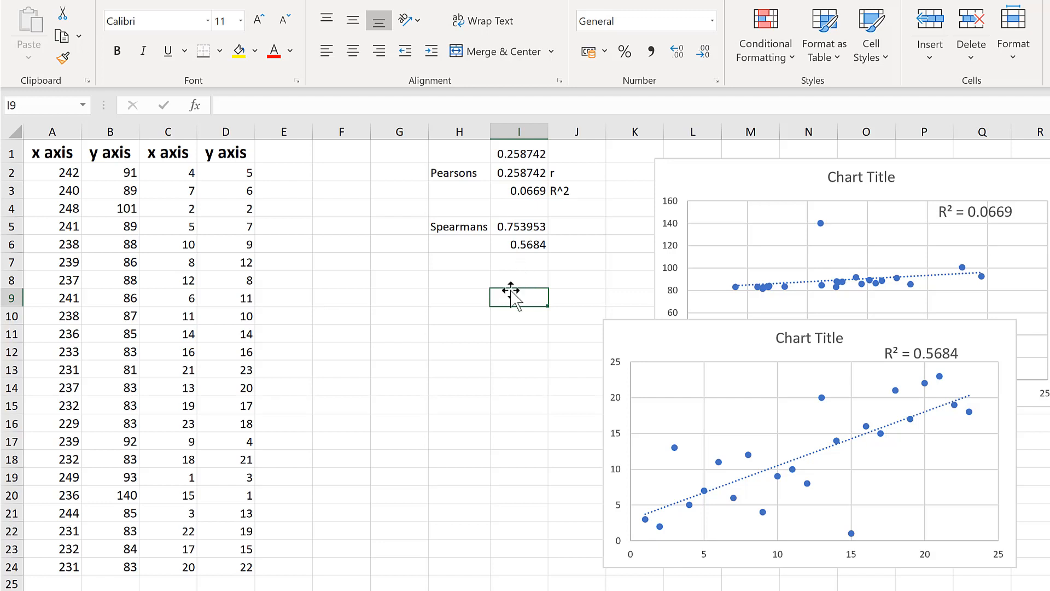
- Undo the outlier entry in B20 and move the rank chart slightly farther away from the correlation cells
{"action": "key", "text": "ctrl+z"}
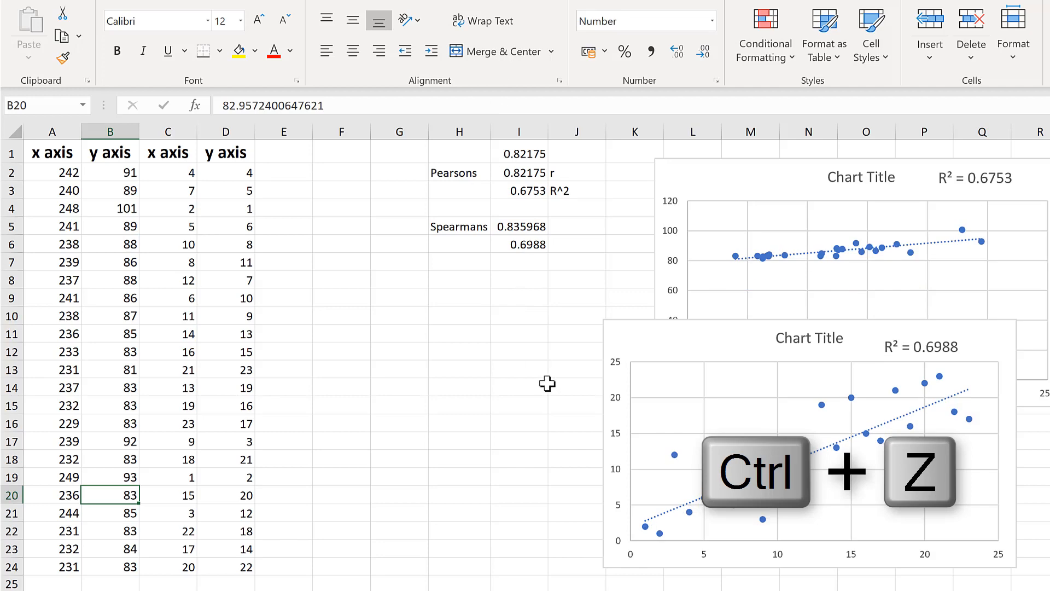
{"action": "left_click_drag", "start_coordinate": [665, 337], "coordinate": [695, 335]}
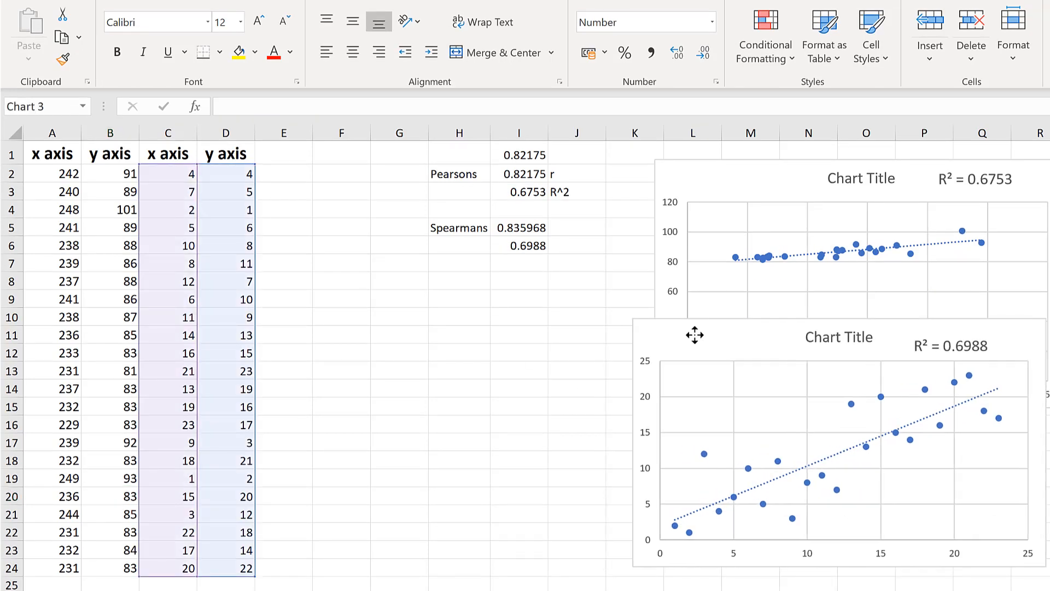
{"action": "left_click", "coordinate": [504, 298]}
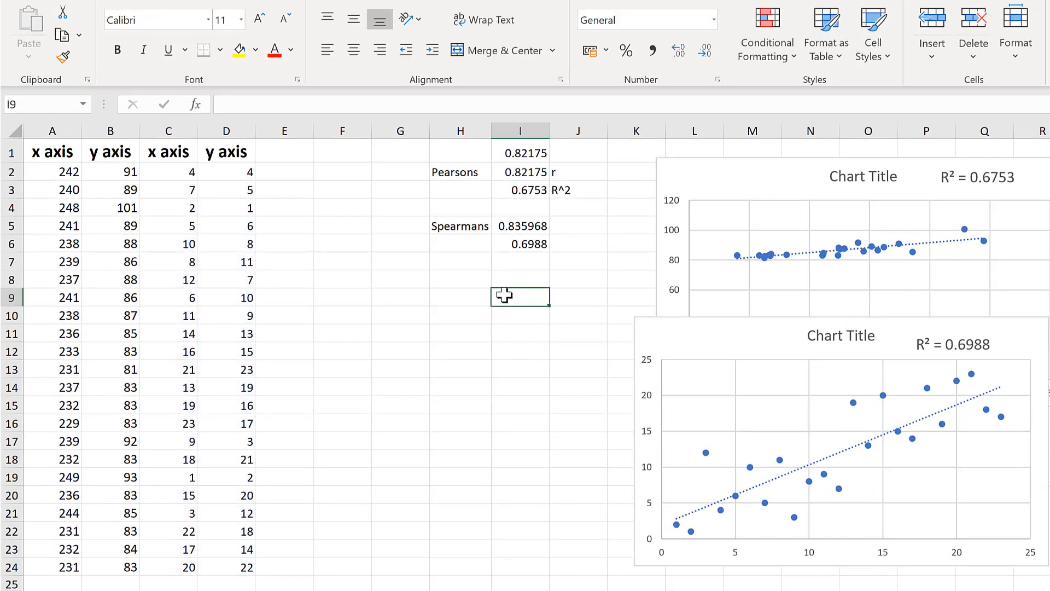
- Review the rank columns C:D behind the Spearman correlation and the RANK.AVG formula in C2
{"action": "left_click", "coordinate": [470, 224]}
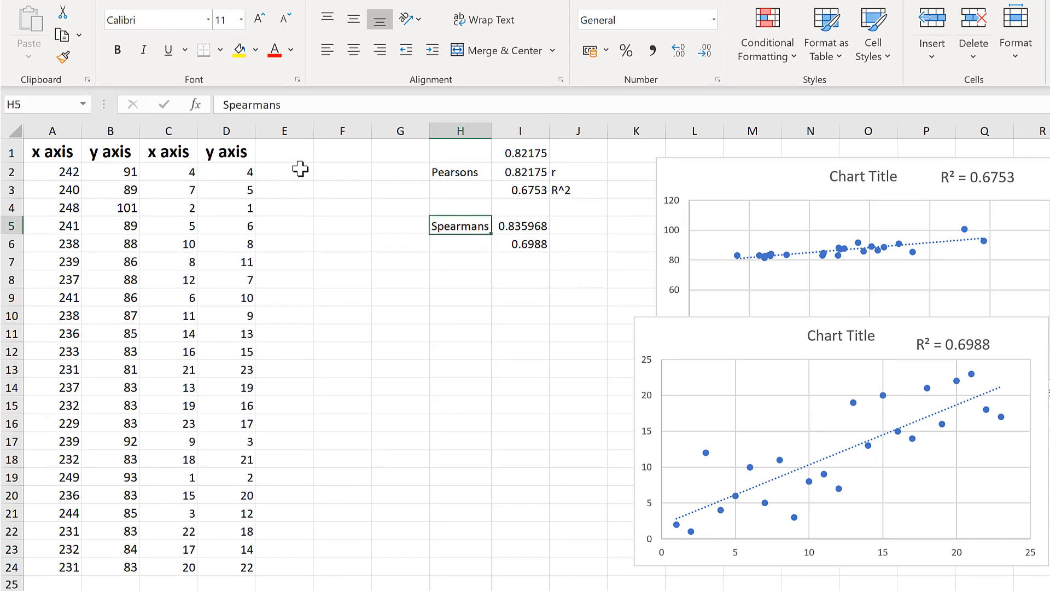
{"action": "left_click_drag", "start_coordinate": [187, 132], "coordinate": [225, 131]}
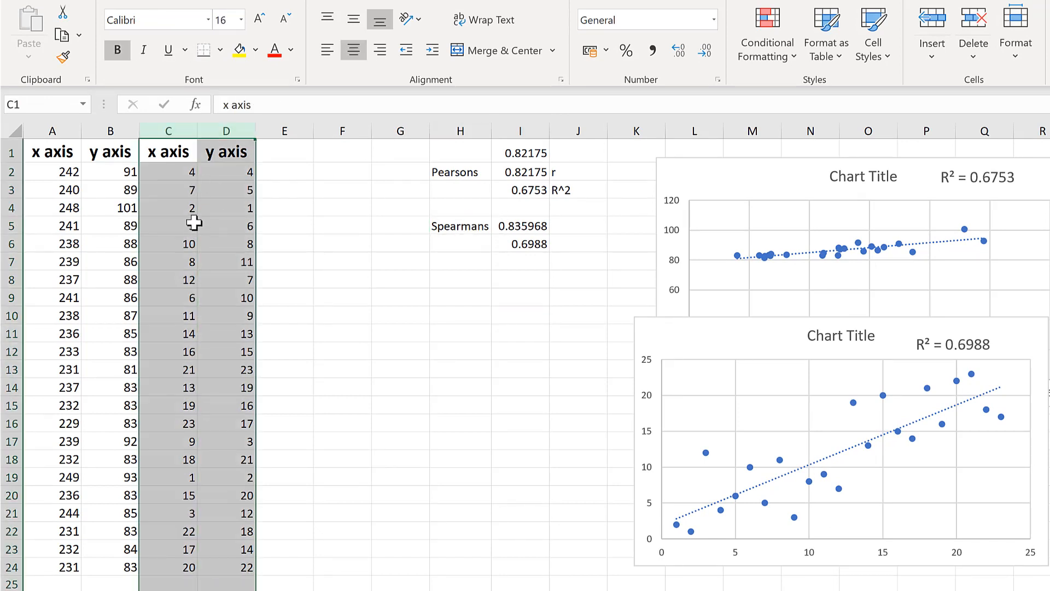
{"action": "left_click", "coordinate": [421, 260]}
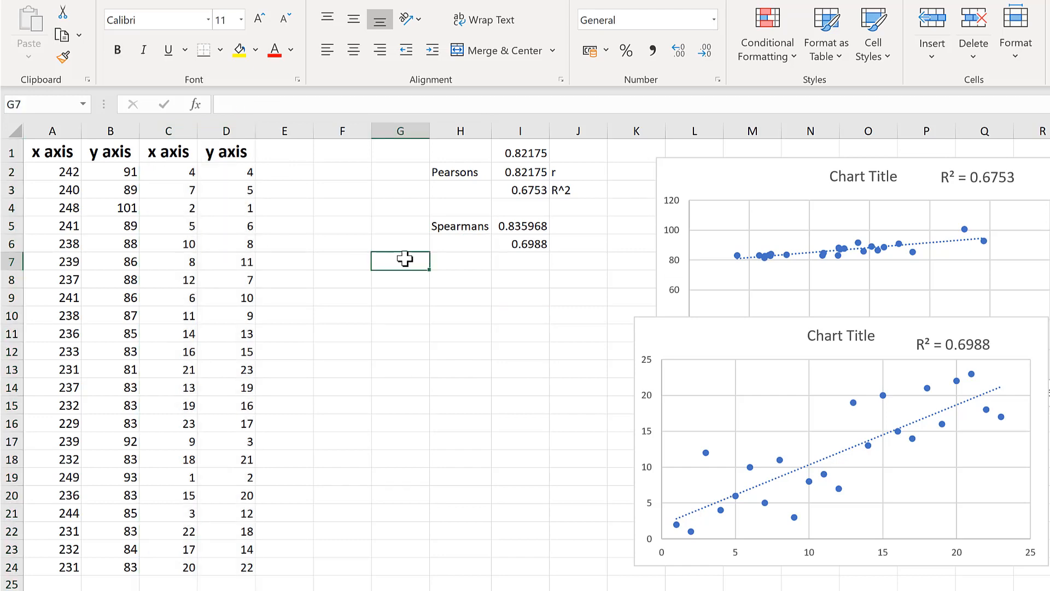
{"action": "left_click", "coordinate": [160, 171]}
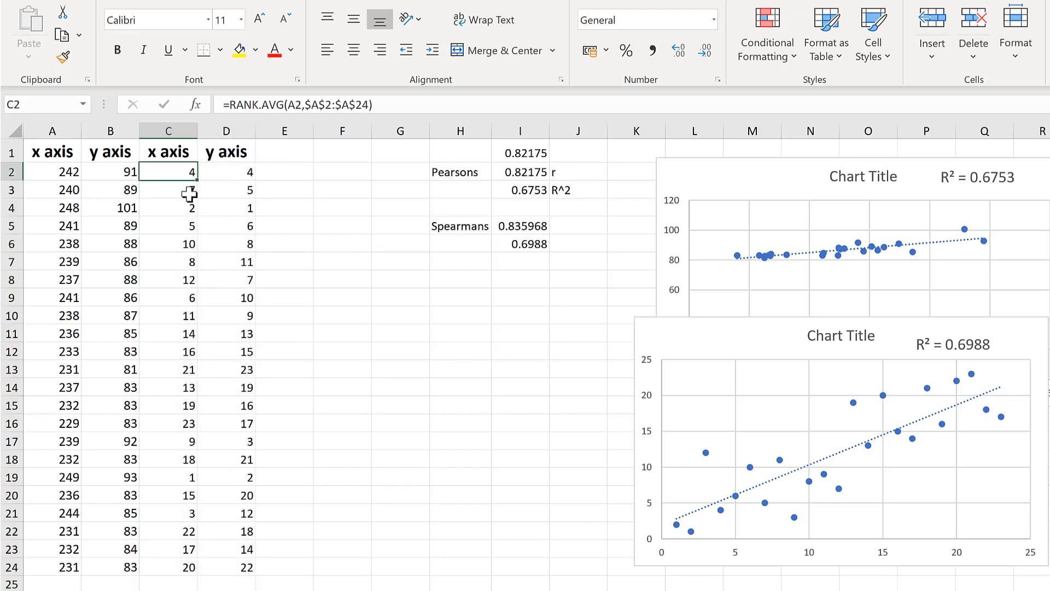
{"action": "left_click", "coordinate": [303, 200]}
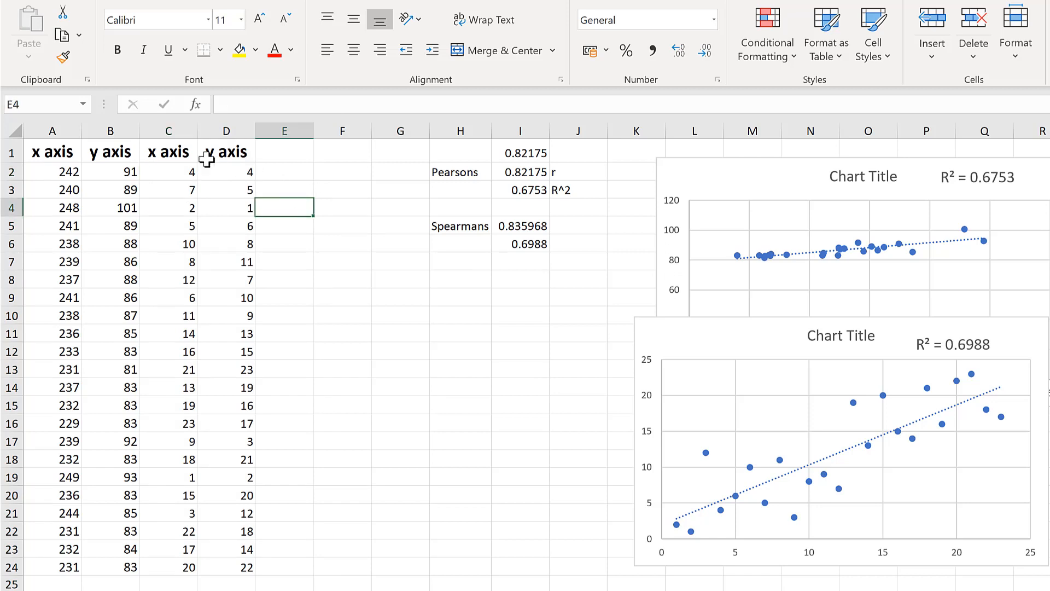
- Copy the x axis and y axis headers from C1:D1 to E1:F1
{"action": "left_click_drag", "start_coordinate": [178, 149], "coordinate": [255, 143]}
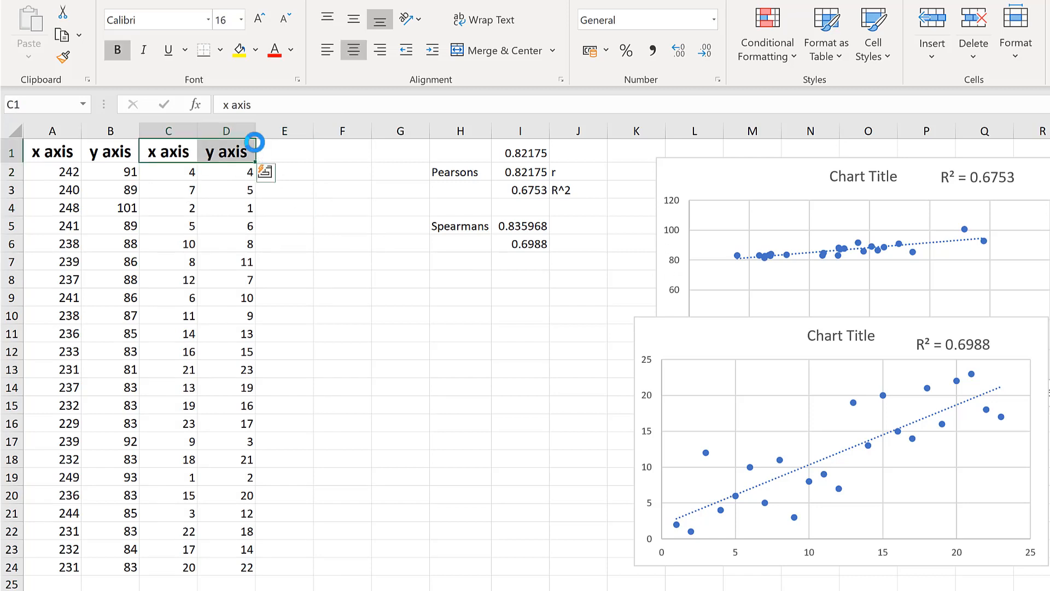
{"action": "key", "text": "ctrl+c"}
{"action": "left_click", "coordinate": [275, 147]}
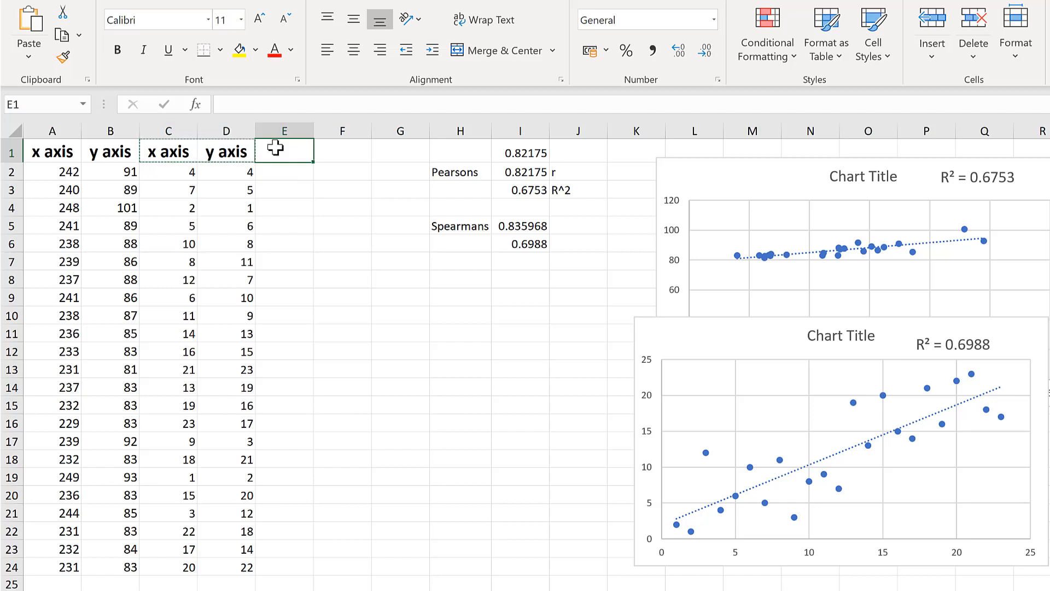
{"action": "key", "text": "ctrl+v"}
{"action": "left_click", "coordinate": [323, 223]}
{"action": "key", "text": "Escape"}
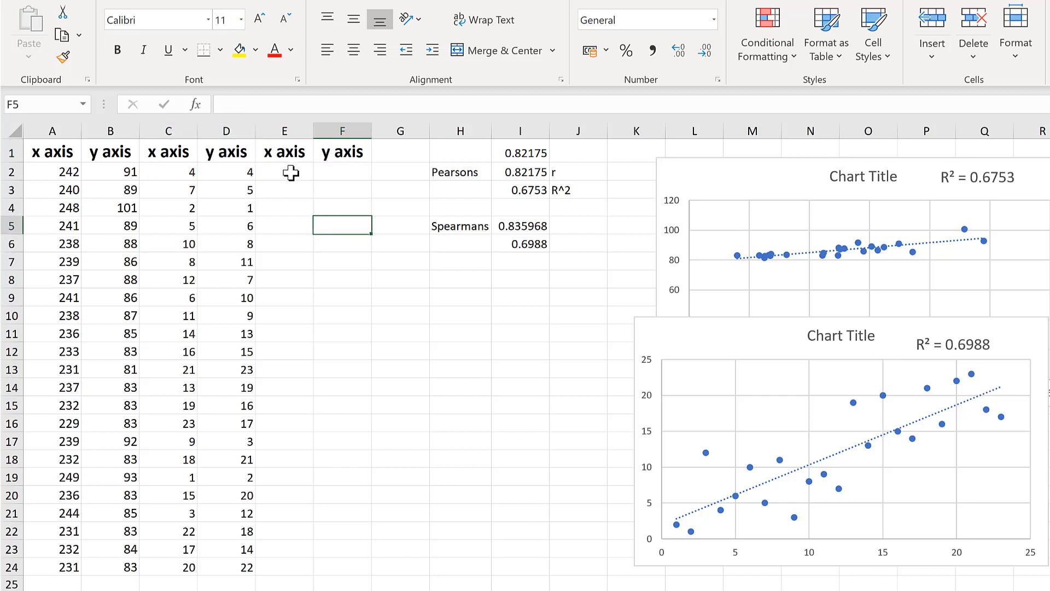
- Fill E2:E24 with the array formula =RANK.AVG(A2:A24,A2:A24) to rank the x values
{"action": "left_click_drag", "start_coordinate": [290, 173], "coordinate": [279, 554]}
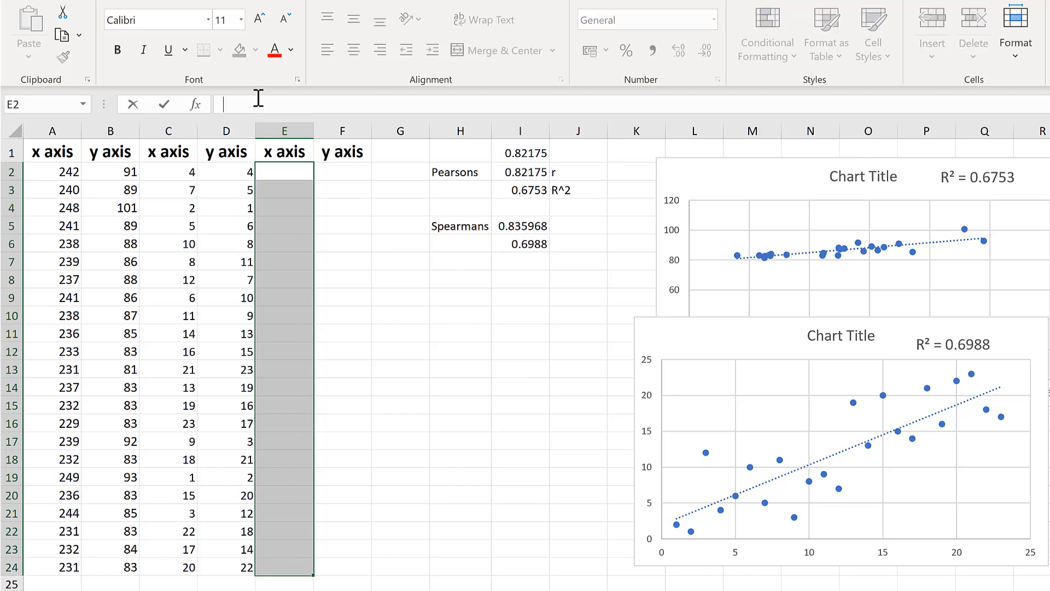
{"action": "type", "text": "rank.a"}
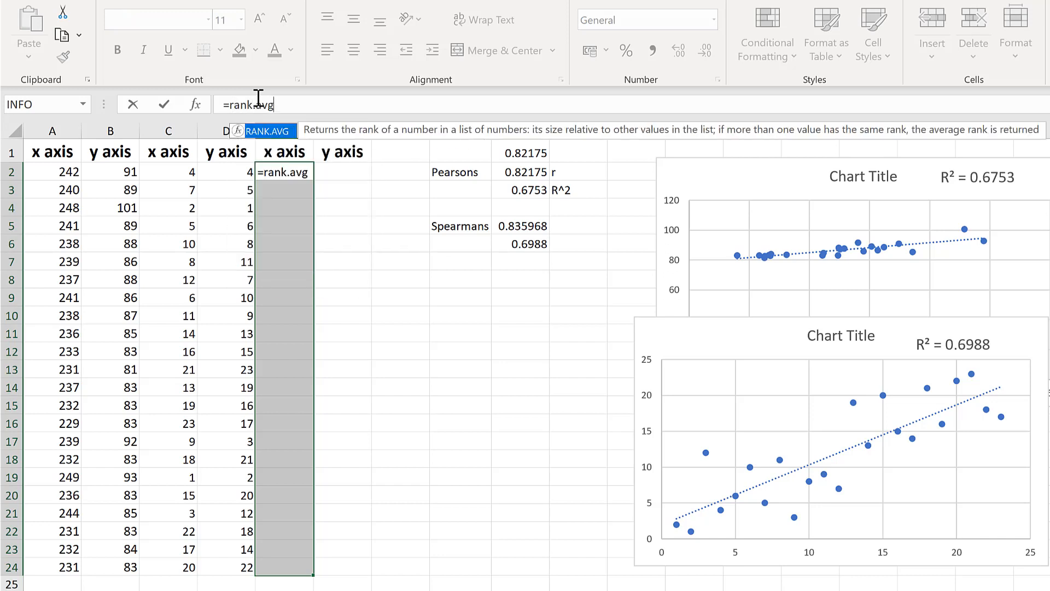
{"action": "type", "text": "vg"}
{"action": "key", "text": "Tab"}
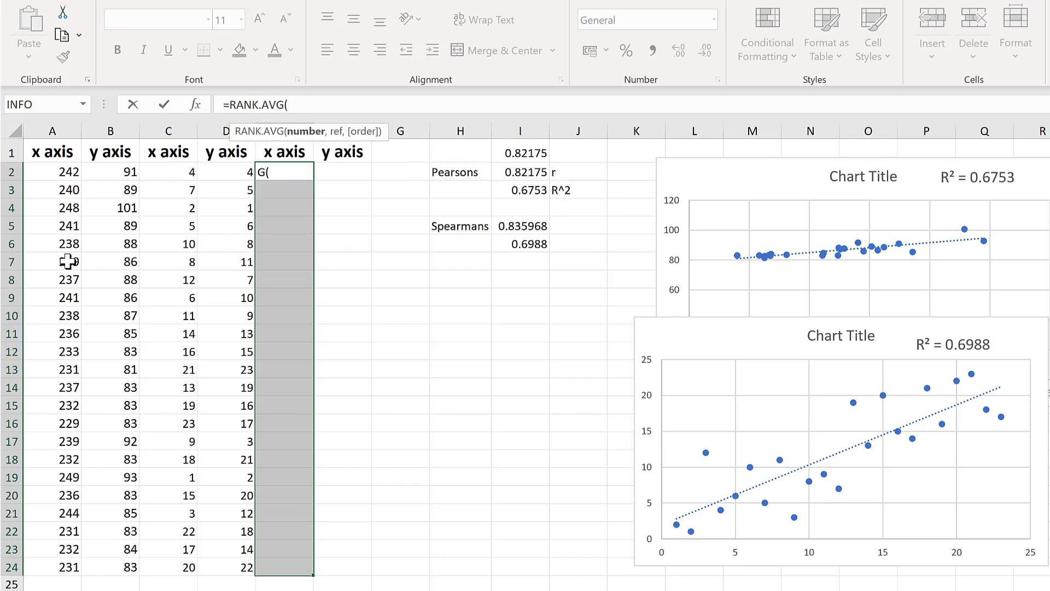
{"action": "left_click_drag", "start_coordinate": [69, 172], "coordinate": [60, 499]}
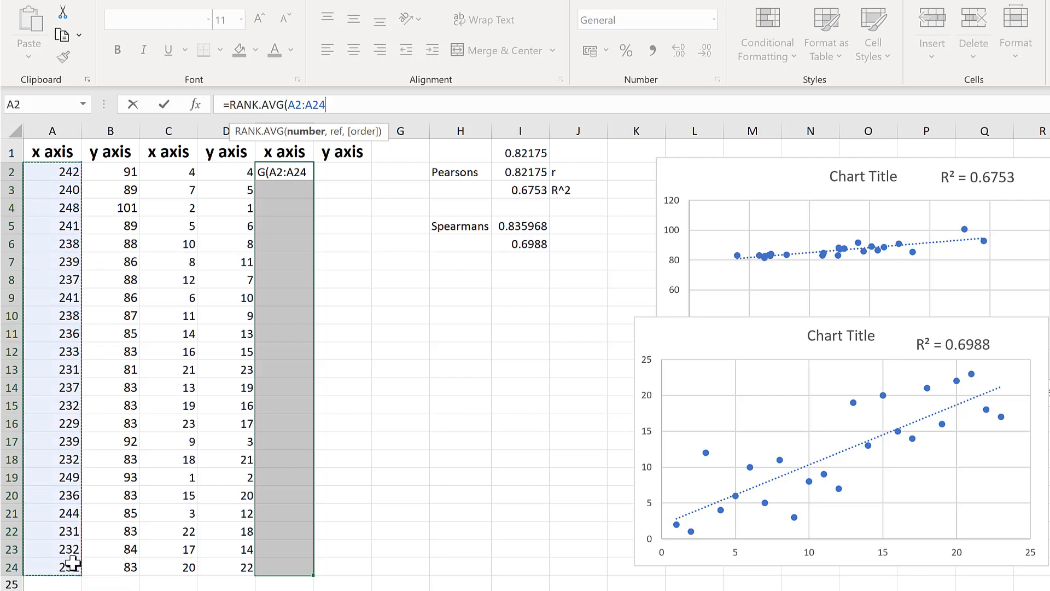
{"action": "type", "text": ","}
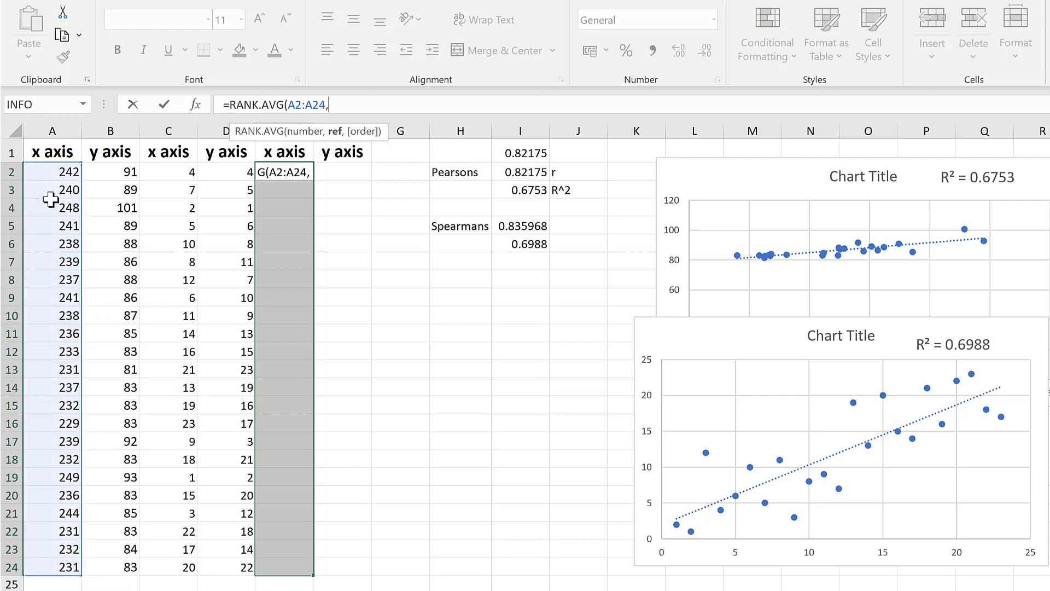
{"action": "left_click_drag", "start_coordinate": [52, 172], "coordinate": [48, 466]}
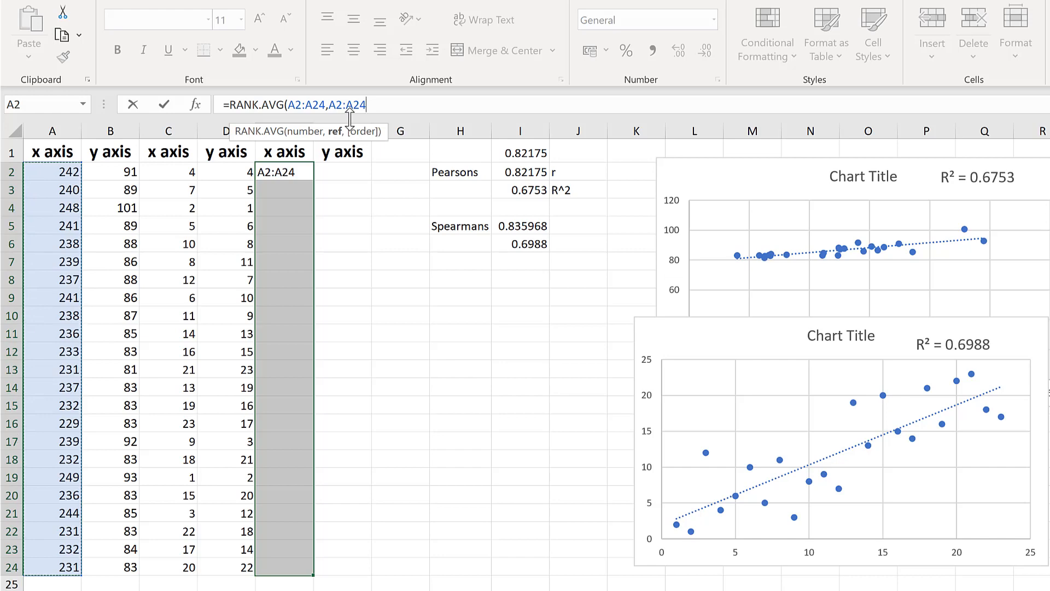
{"action": "type", "text": ")"}
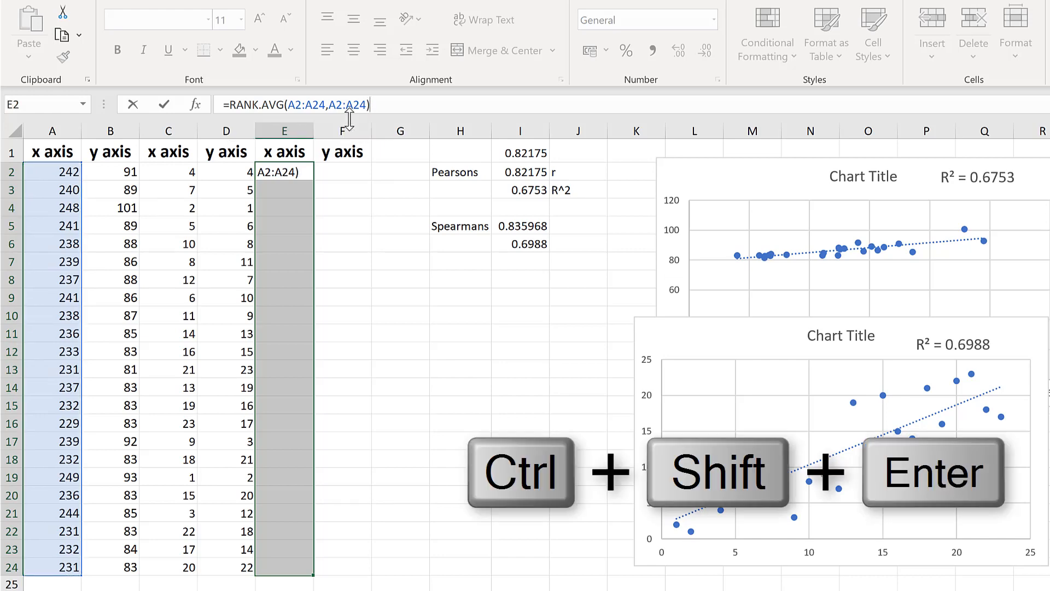
{"action": "key", "text": "ctrl+shift+Return"}
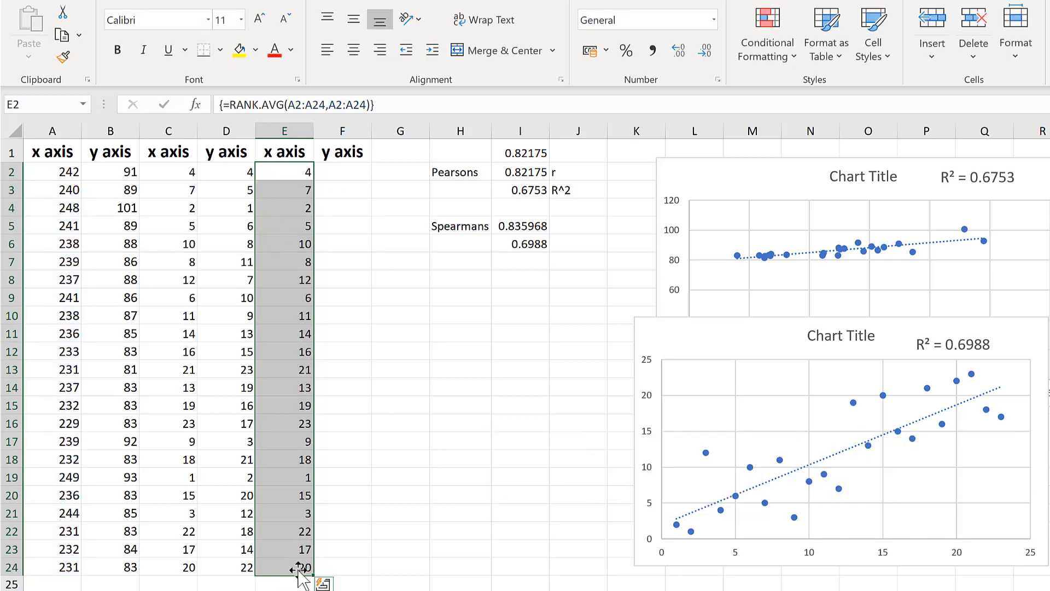
{"action": "left_click", "coordinate": [340, 276]}
- Hide column D and compare the array formula in E2 with the single-cell rank formula in C2
{"action": "left_click", "coordinate": [234, 123]}
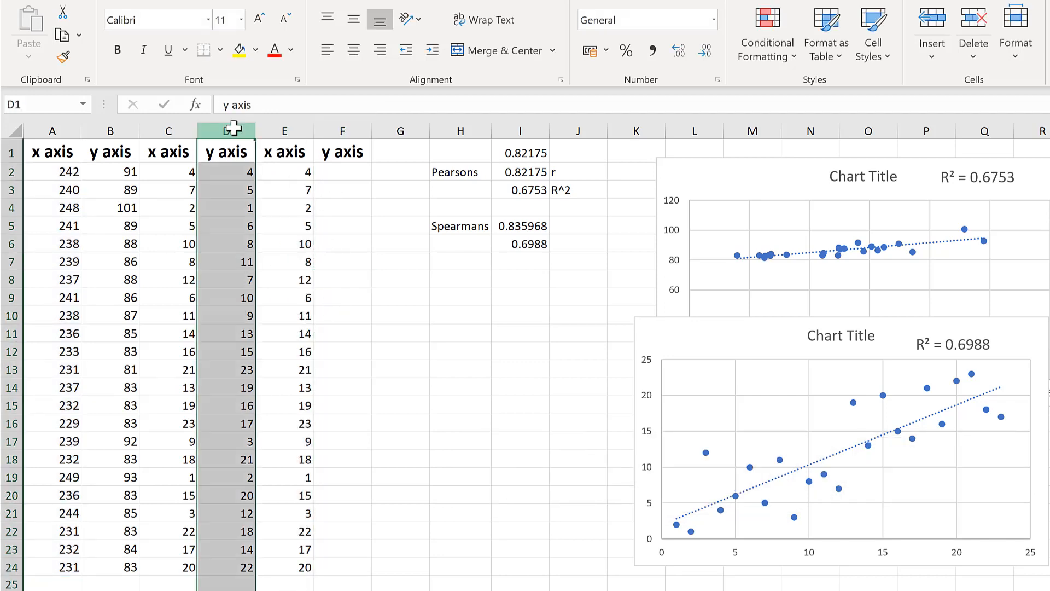
{"action": "right_click", "coordinate": [234, 125]}
{"action": "left_click", "coordinate": [264, 355]}
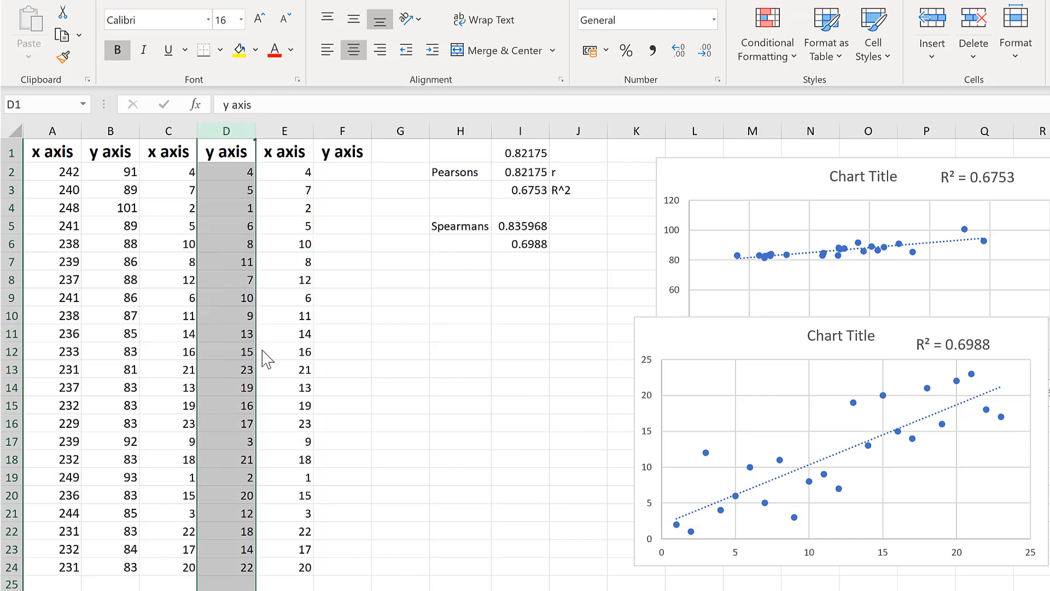
{"action": "left_click", "coordinate": [286, 227]}
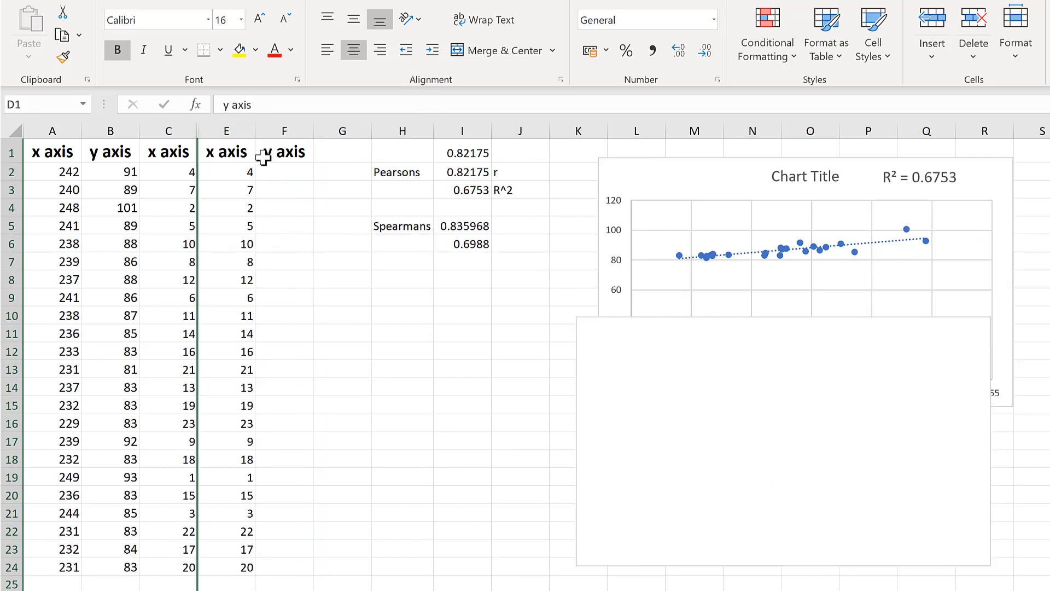
{"action": "left_click", "coordinate": [225, 173]}
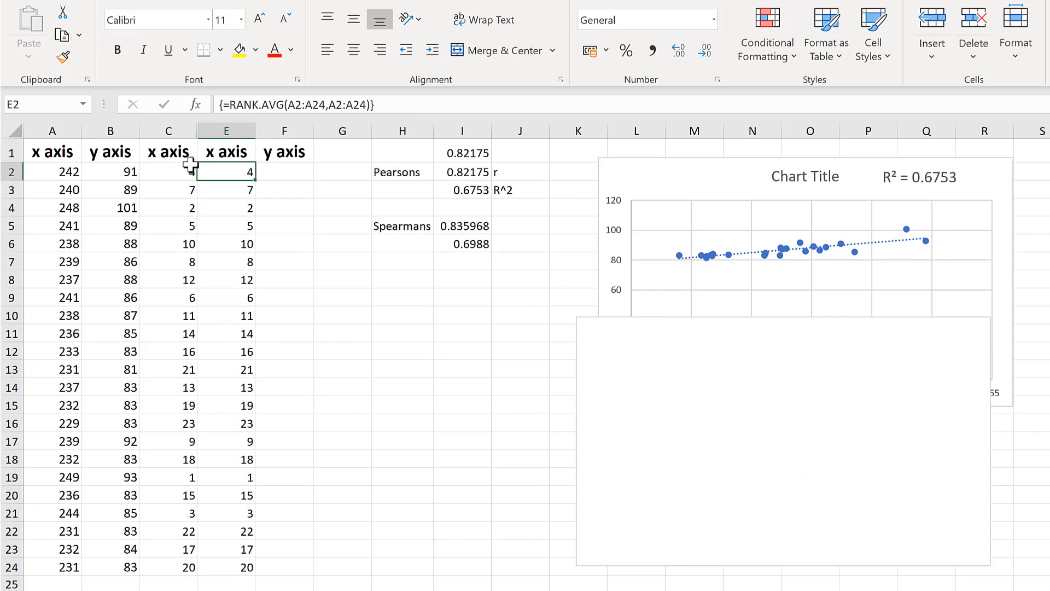
{"action": "left_click", "coordinate": [175, 170]}
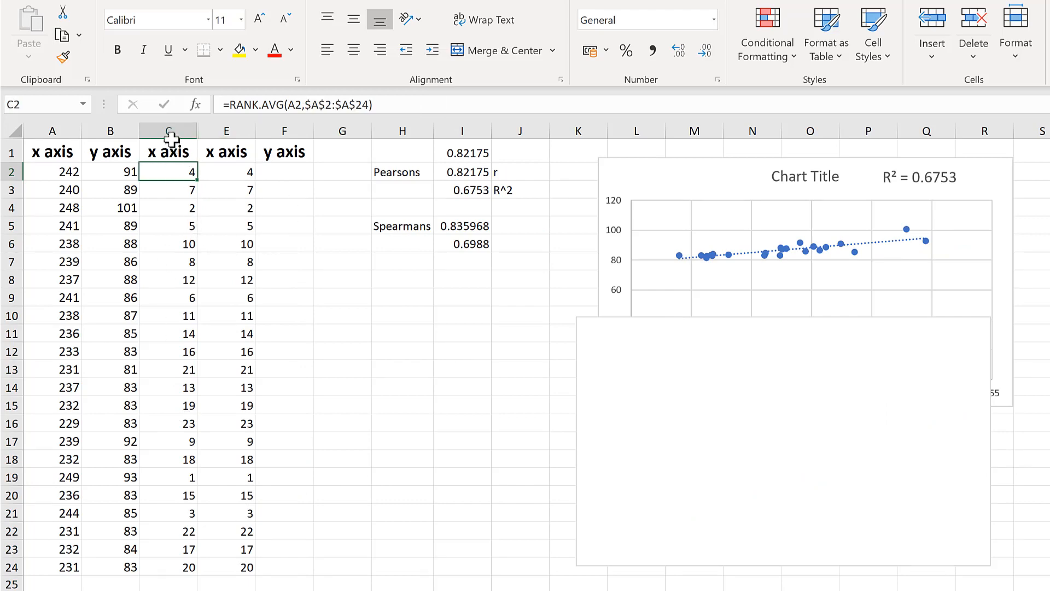
- Unhide column D between the two x-axis rank columns
{"action": "left_click_drag", "start_coordinate": [169, 131], "coordinate": [207, 126]}
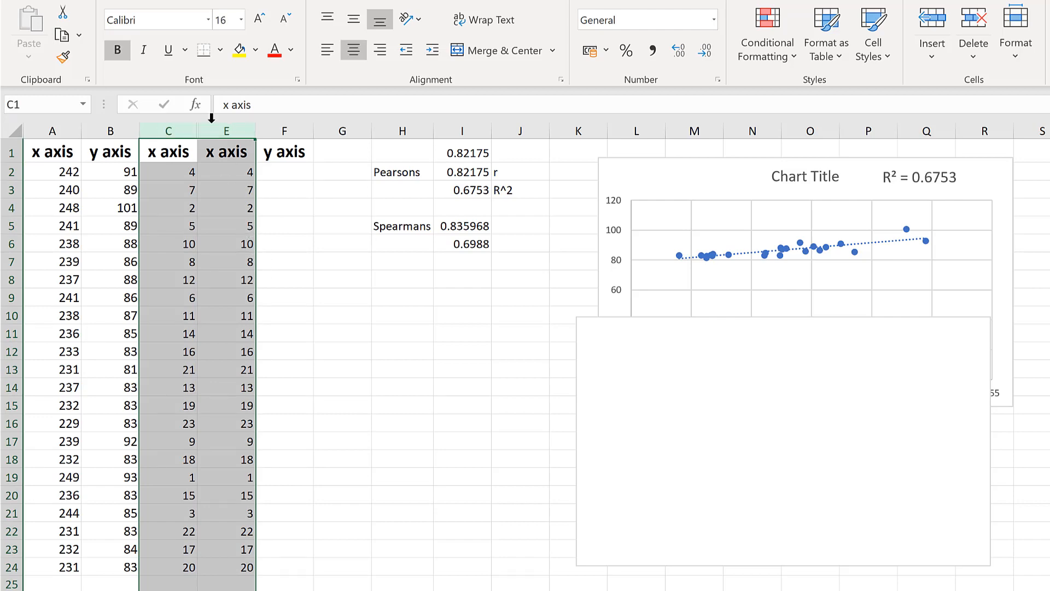
{"action": "right_click", "coordinate": [215, 129]}
{"action": "left_click", "coordinate": [251, 376]}
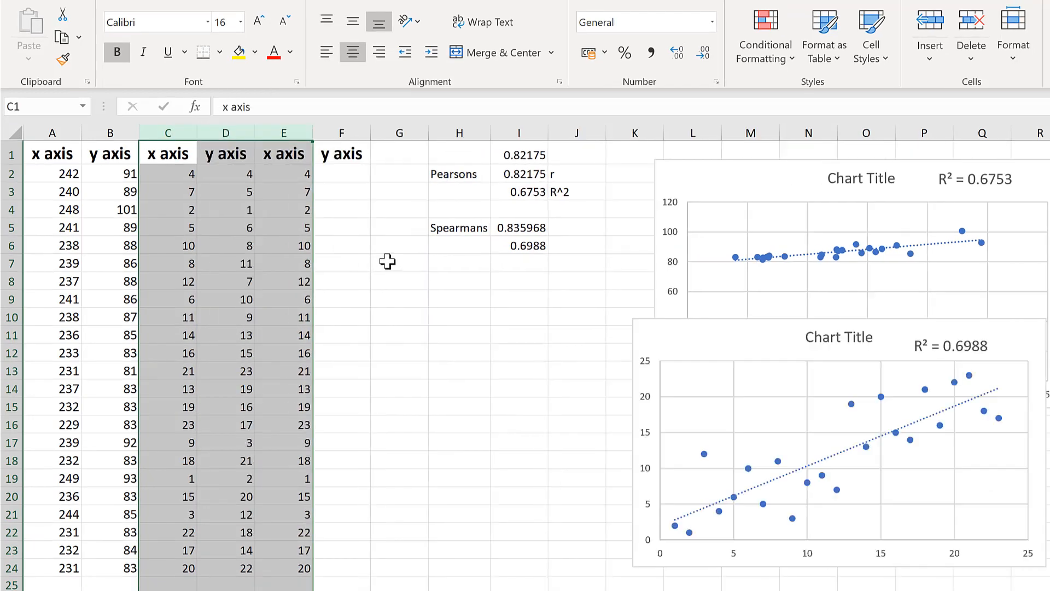
{"action": "left_click", "coordinate": [331, 247]}
- Rank the y values in F2:F24 by entering the array formula =RANK.AVG(B2:B24,B2:B24) in F2
{"action": "left_click", "coordinate": [332, 172]}
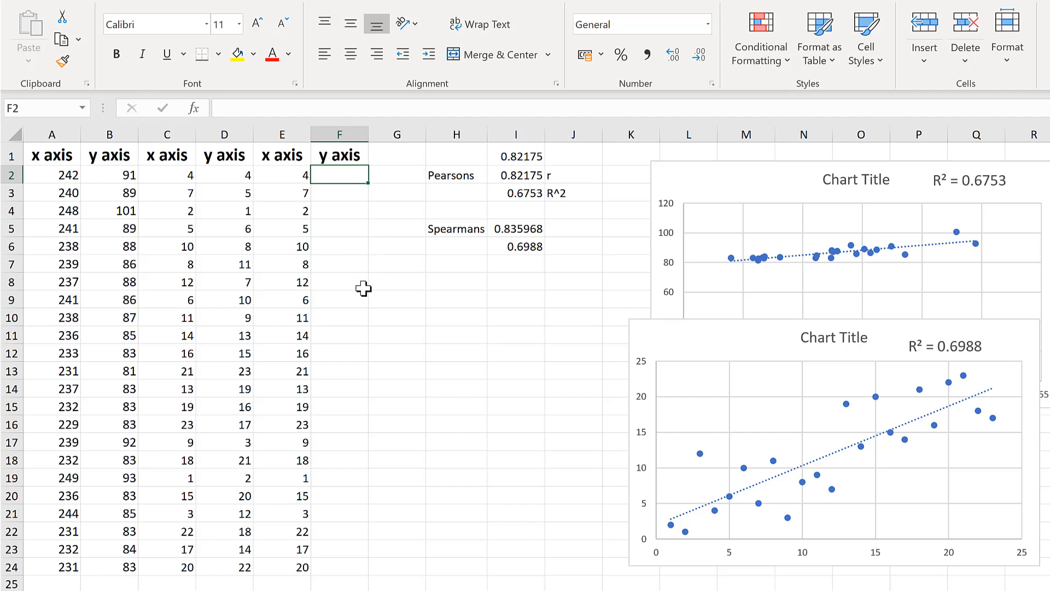
{"action": "type", "text": "=rank.av"}
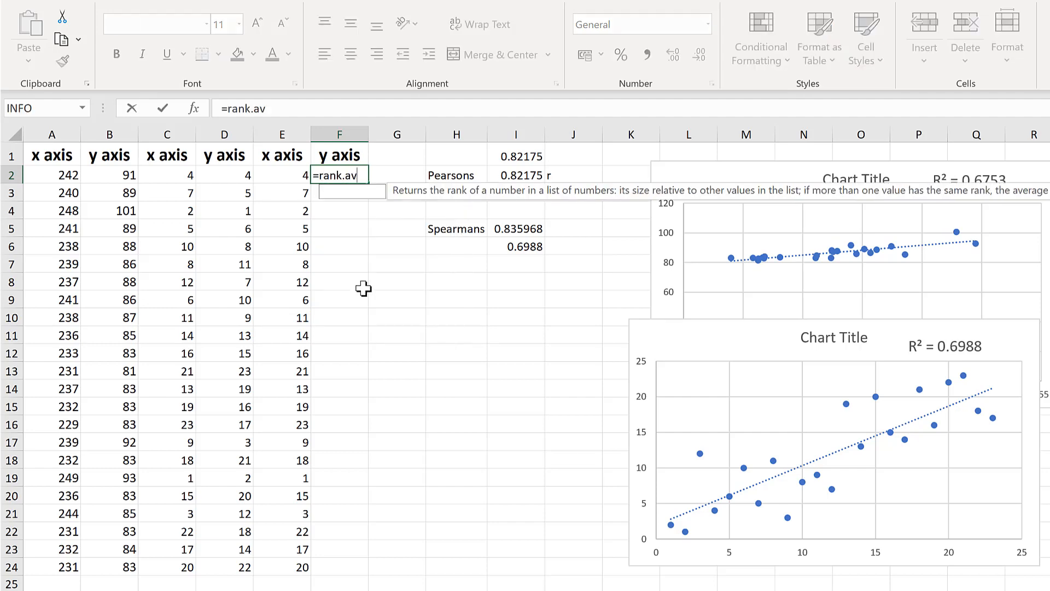
{"action": "key", "text": "Tab"}
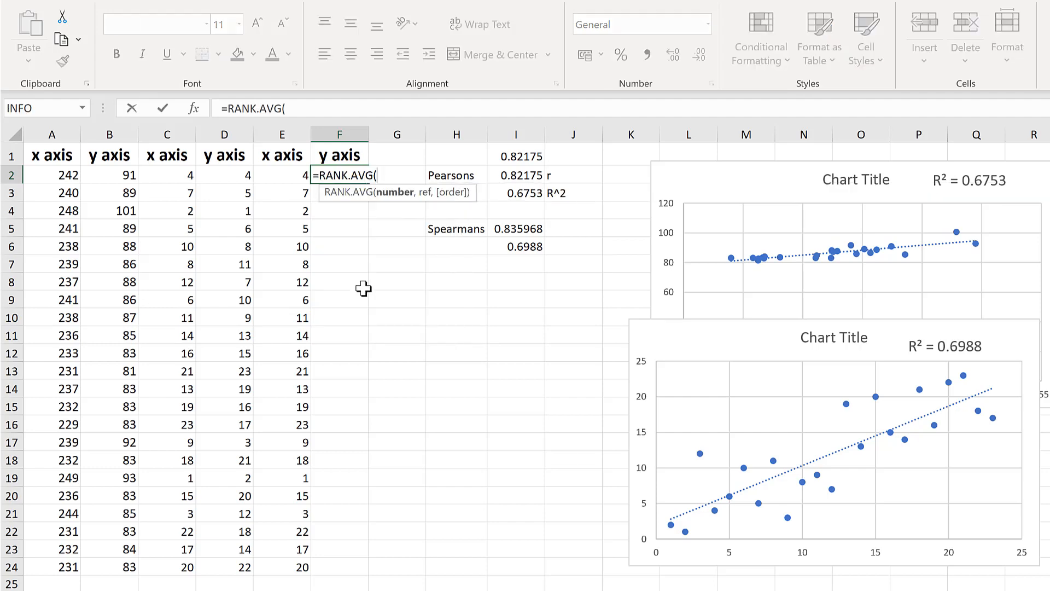
{"action": "left_click_drag", "start_coordinate": [115, 175], "coordinate": [130, 567]}
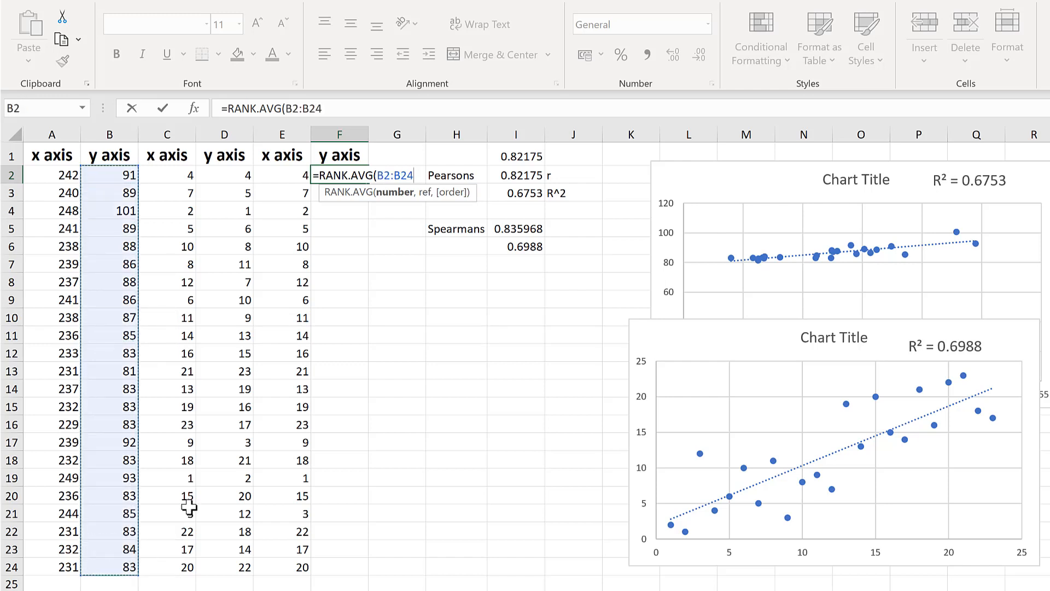
{"action": "type", "text": ","}
{"action": "left_click_drag", "start_coordinate": [115, 175], "coordinate": [119, 563]}
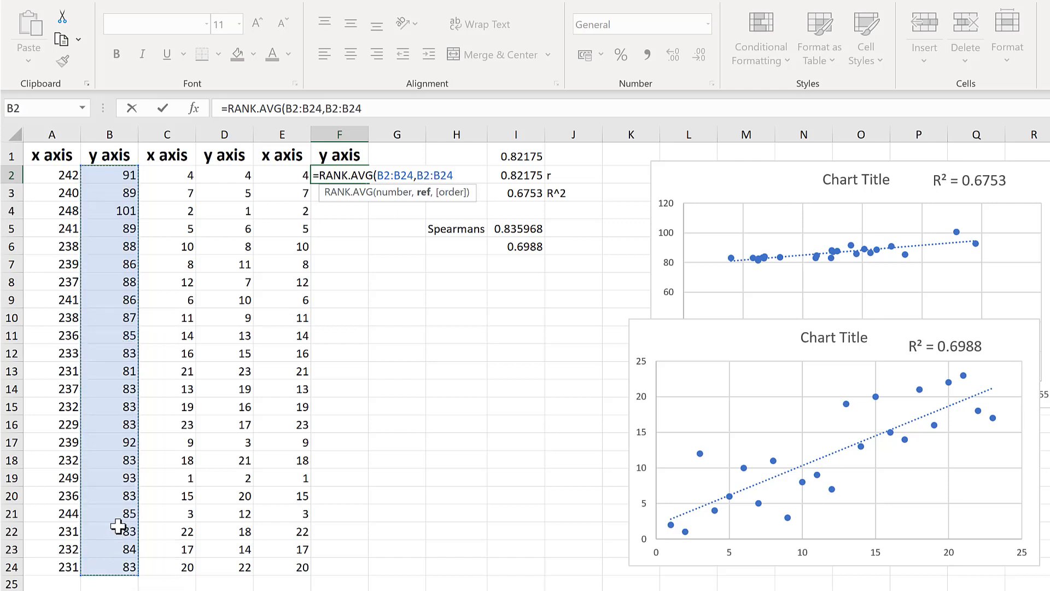
{"action": "key", "text": "Return"}
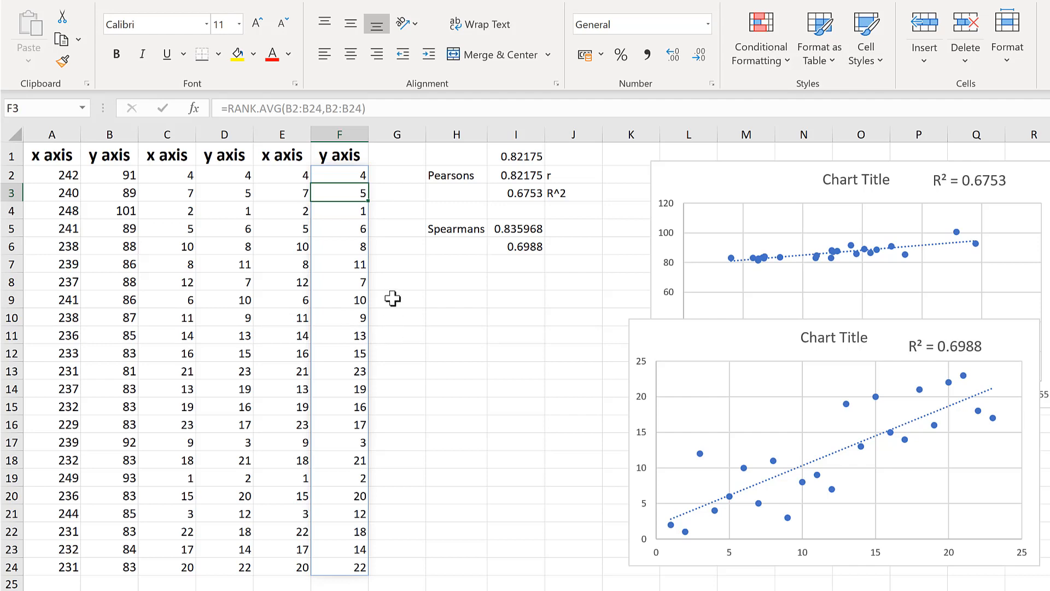
{"action": "left_click", "coordinate": [422, 290]}
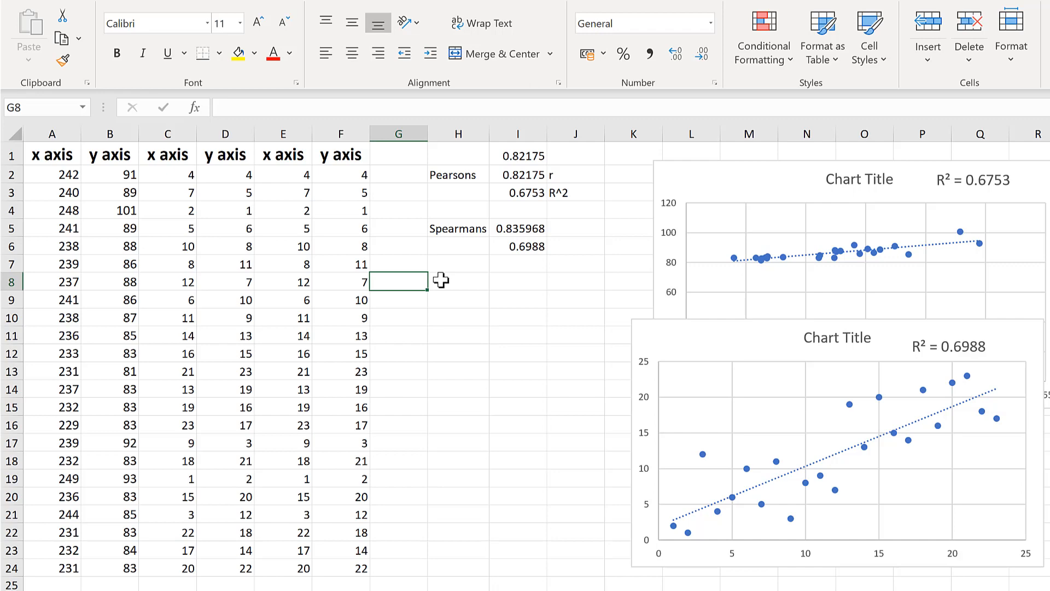
- Inspect the array formula in E2 and the range E2:E24 that it fills
{"action": "left_click", "coordinate": [295, 172]}
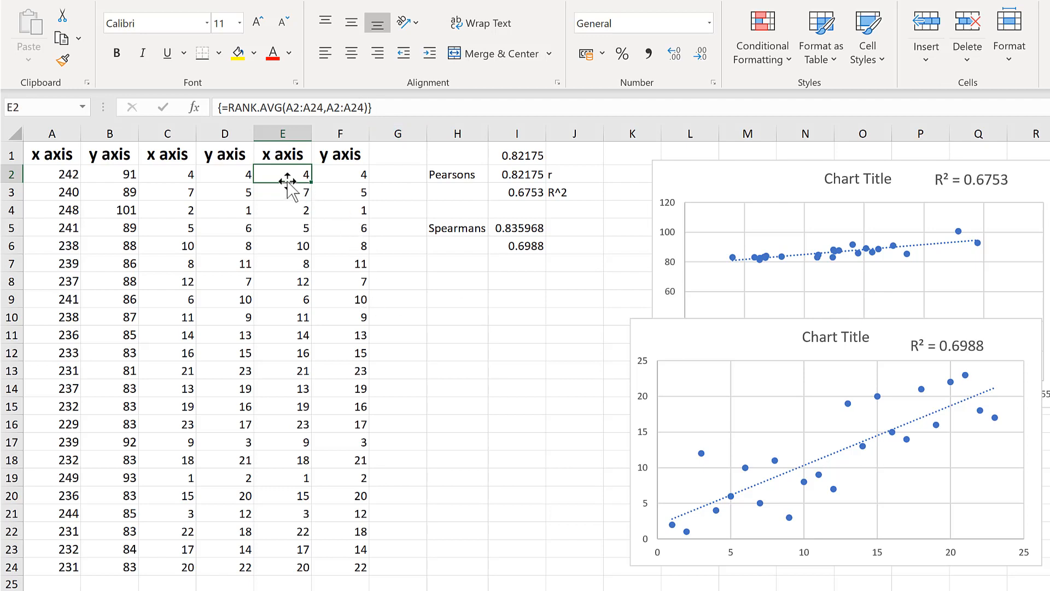
{"action": "left_click_drag", "start_coordinate": [283, 178], "coordinate": [285, 568]}
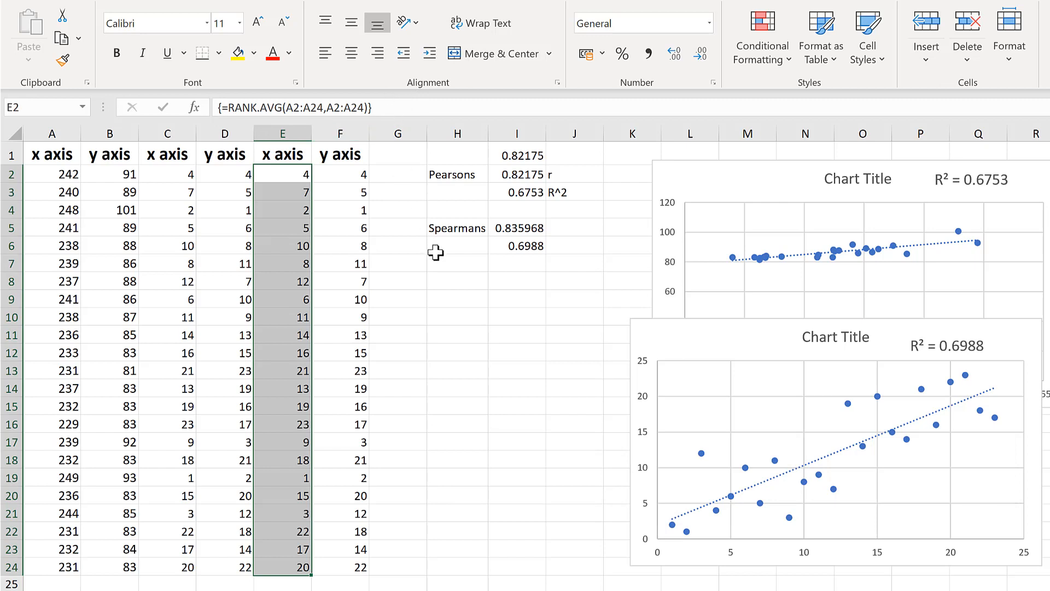
{"action": "left_click", "coordinate": [432, 298]}
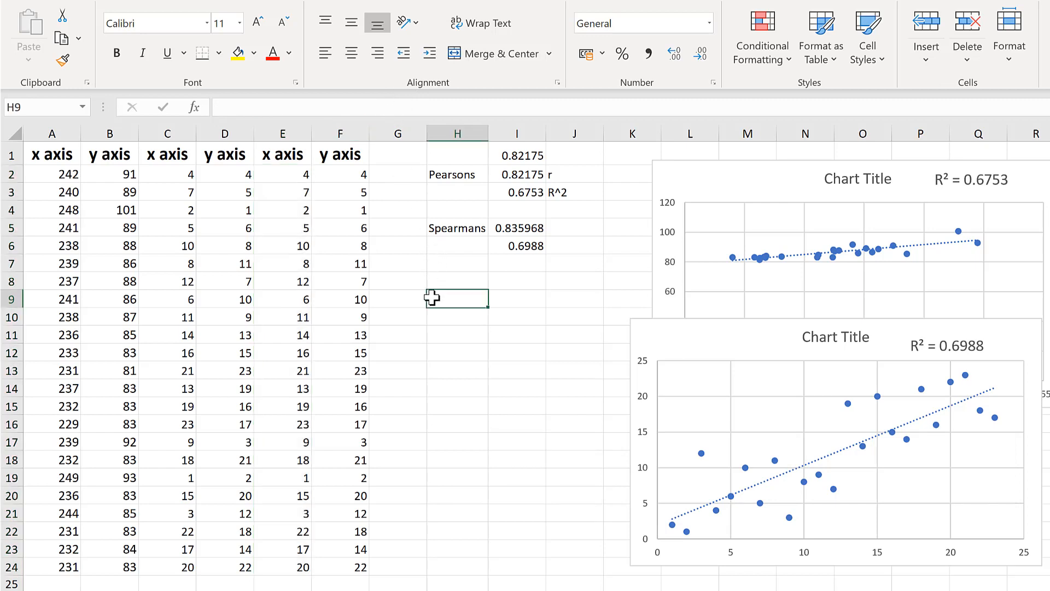
{"action": "left_click", "coordinate": [286, 175]}
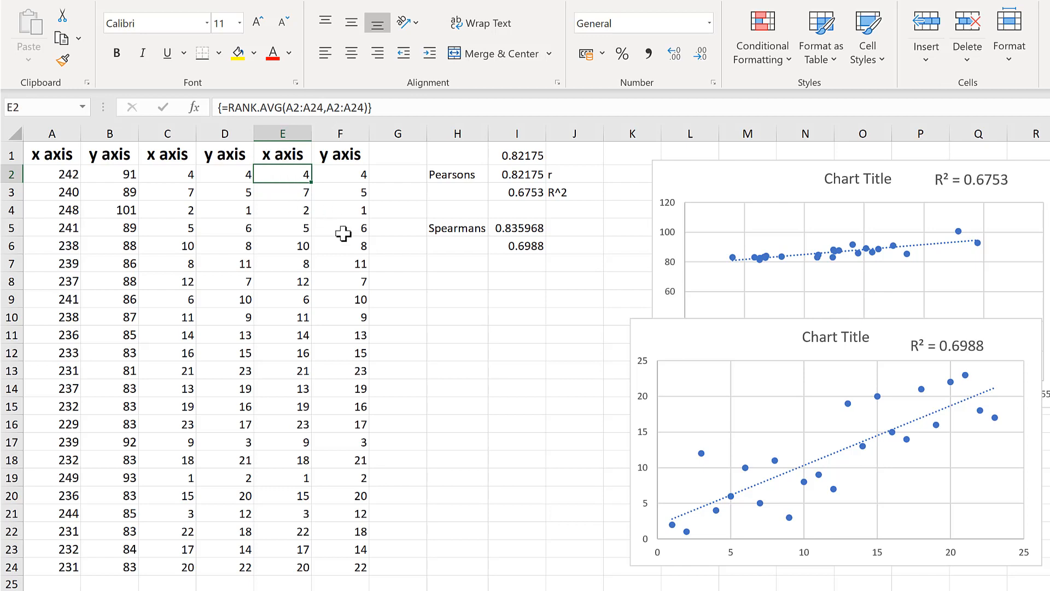
- Begin a CORREL formula in I8 with RANK.AVG(A2:A24,A2:A24) as its first array
{"action": "left_click", "coordinate": [497, 280]}
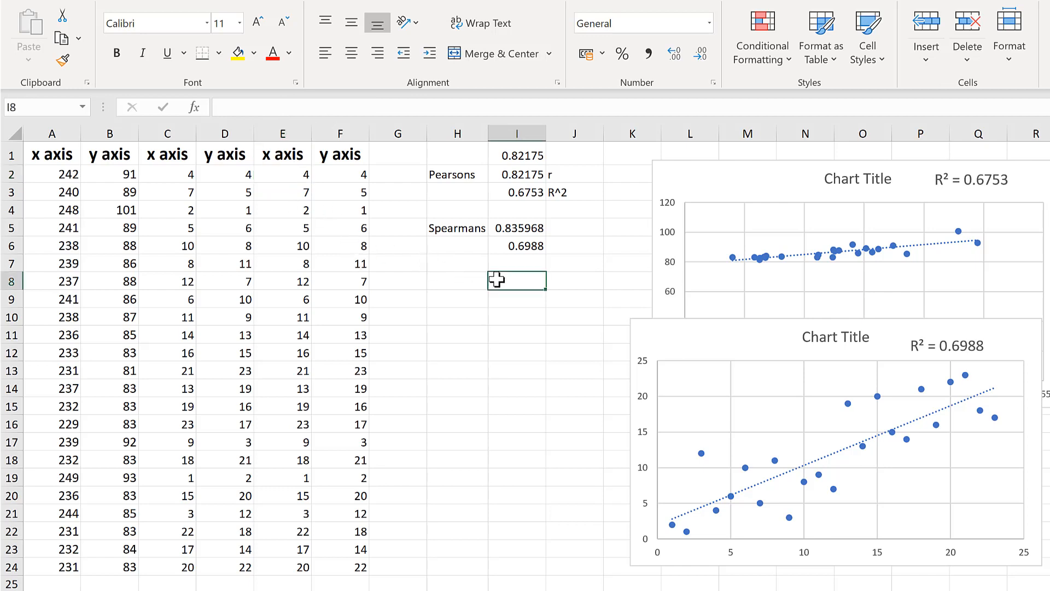
{"action": "type", "text": "=c"}
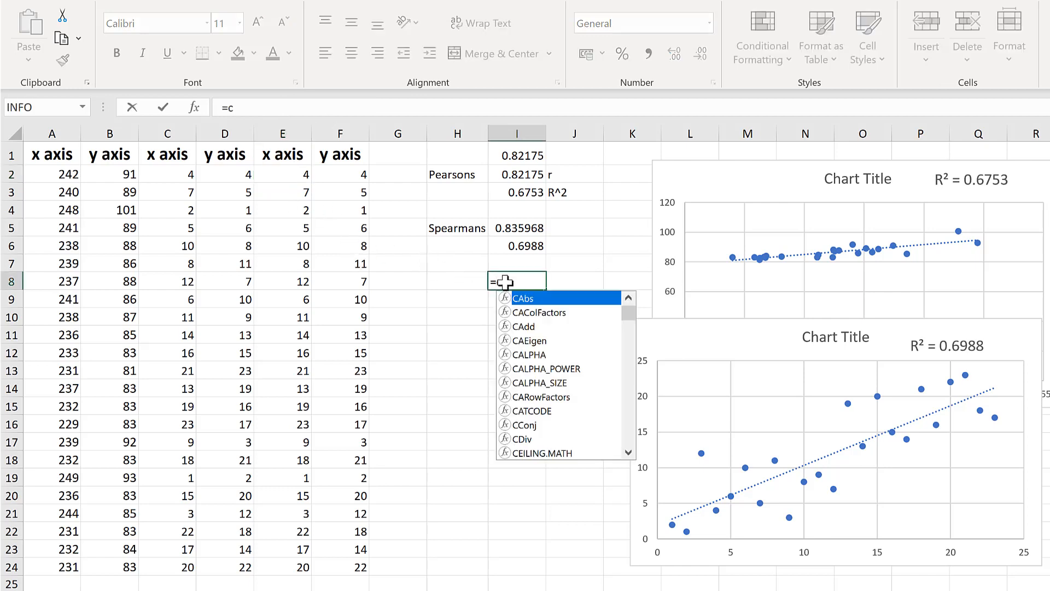
{"action": "type", "text": "orrel"}
{"action": "key", "text": "Tab"}
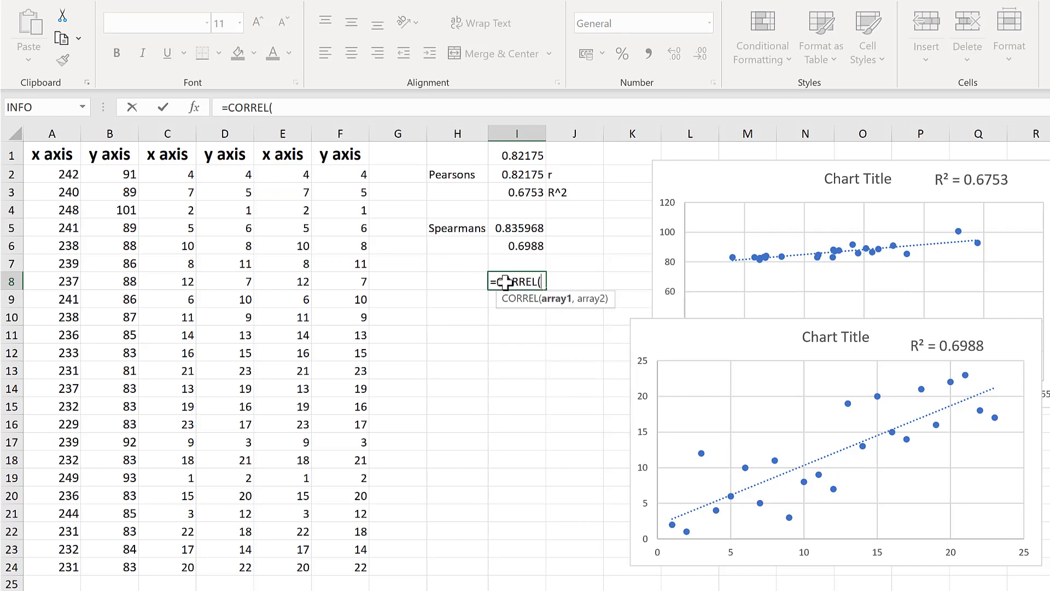
{"action": "type", "text": "rank.av"}
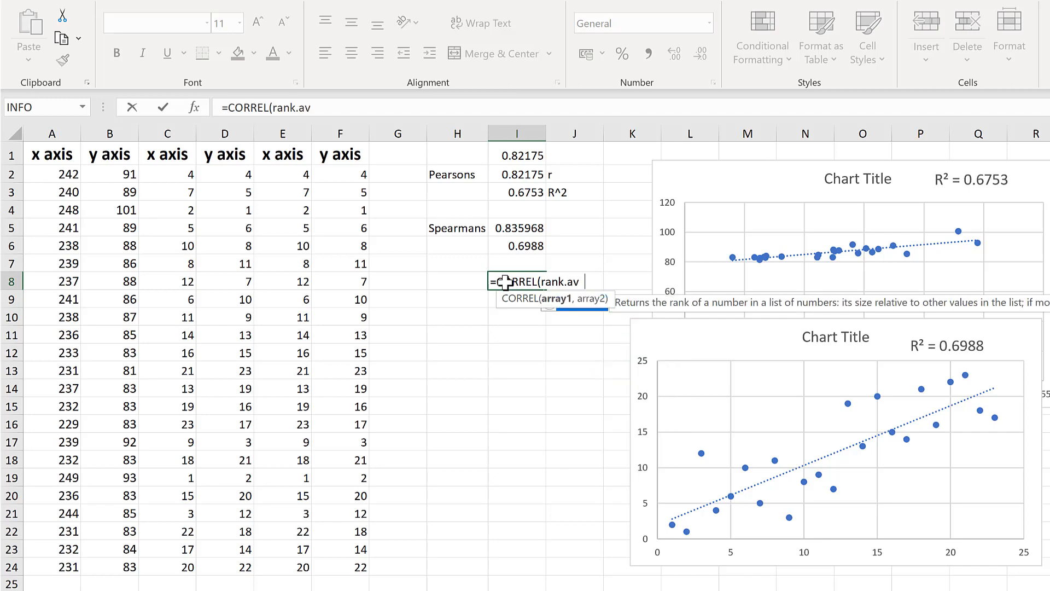
{"action": "type", "text": "g"}
{"action": "key", "text": "Tab"}
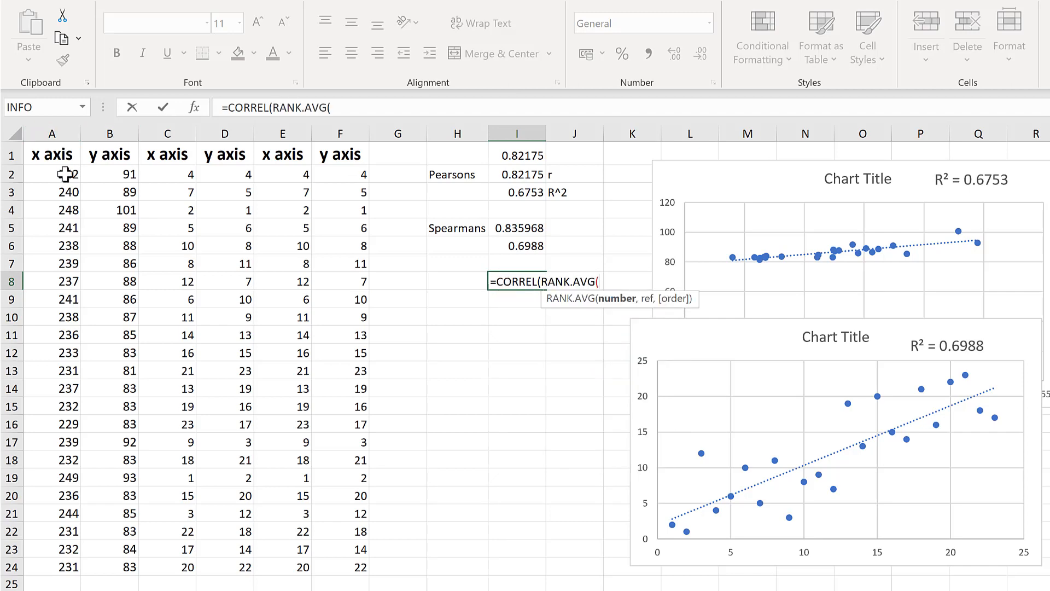
{"action": "left_click_drag", "start_coordinate": [66, 173], "coordinate": [67, 564]}
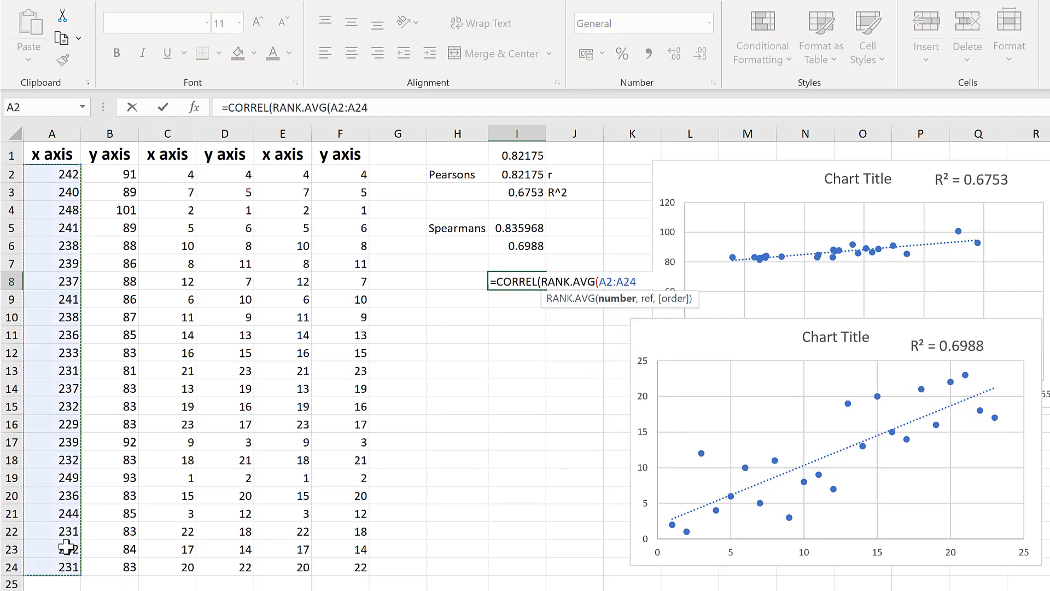
{"action": "type", "text": ","}
{"action": "left_click_drag", "start_coordinate": [42, 176], "coordinate": [49, 567]}
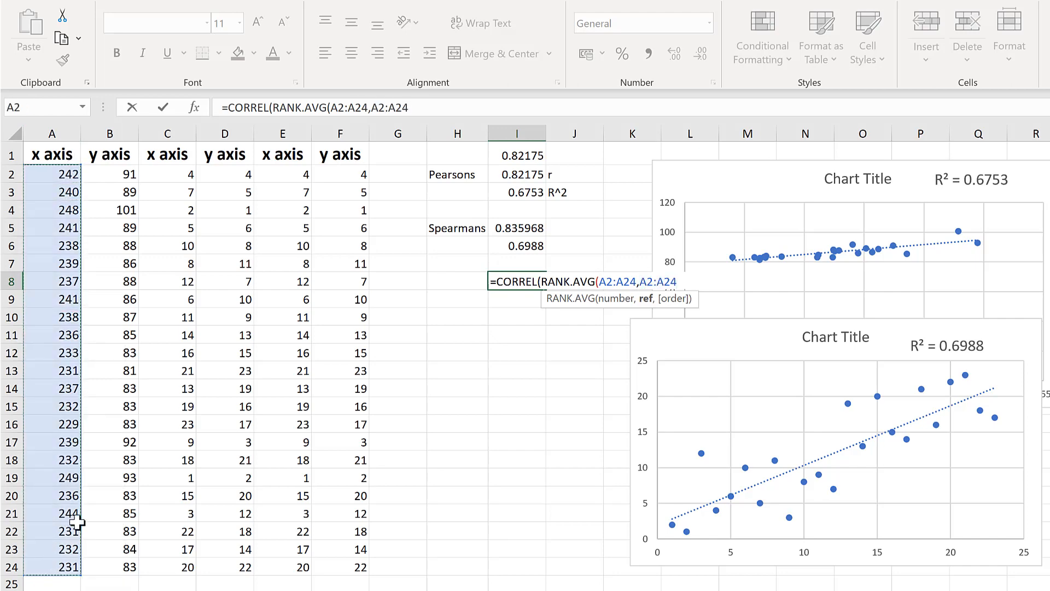
{"action": "type", "text": "),"}
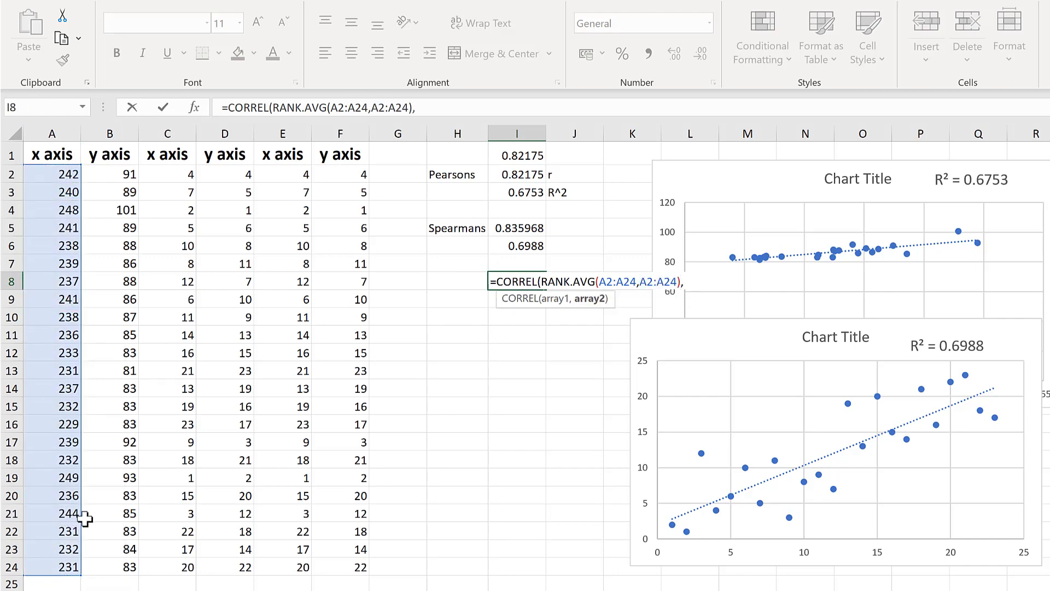
- Complete the CORREL formula in I8 with RANK.AVG(B2:B24,B2:B24) as its second array
{"action": "type", "text": "rank."}
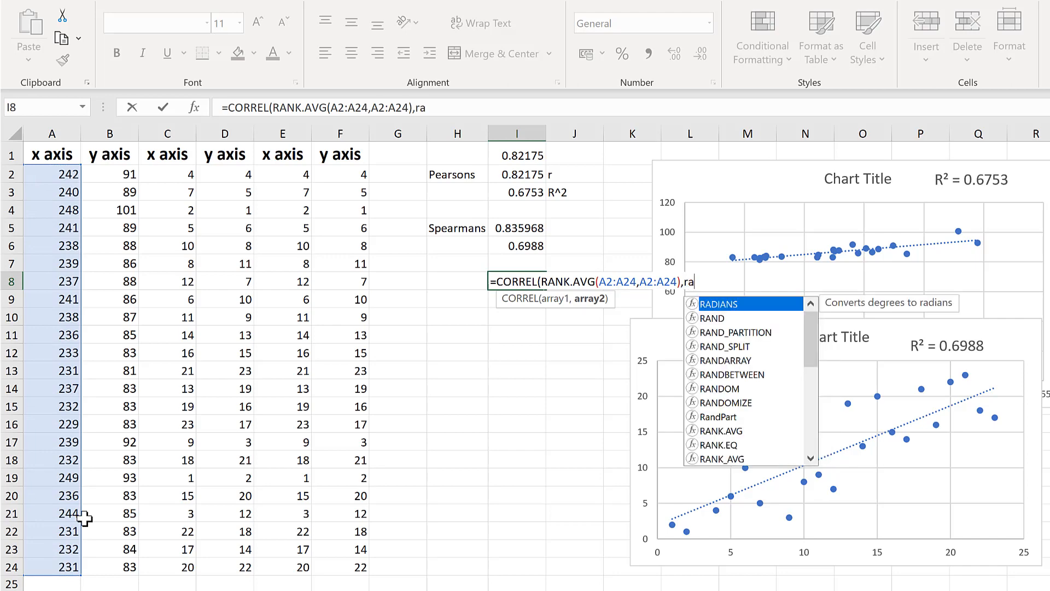
{"action": "type", "text": "avg"}
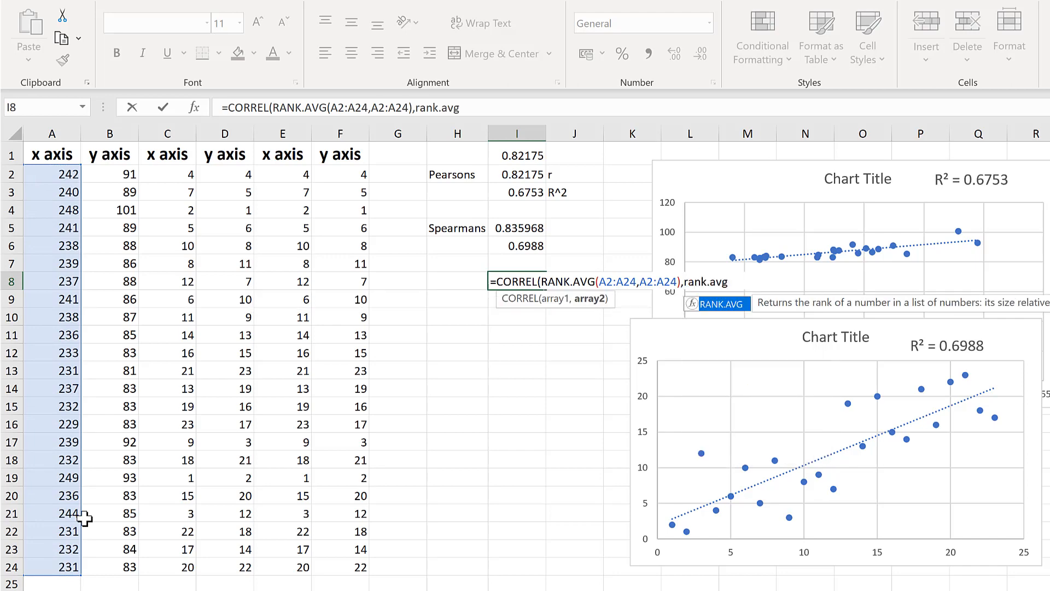
{"action": "key", "text": "Tab"}
{"action": "left_click_drag", "start_coordinate": [108, 174], "coordinate": [117, 563]}
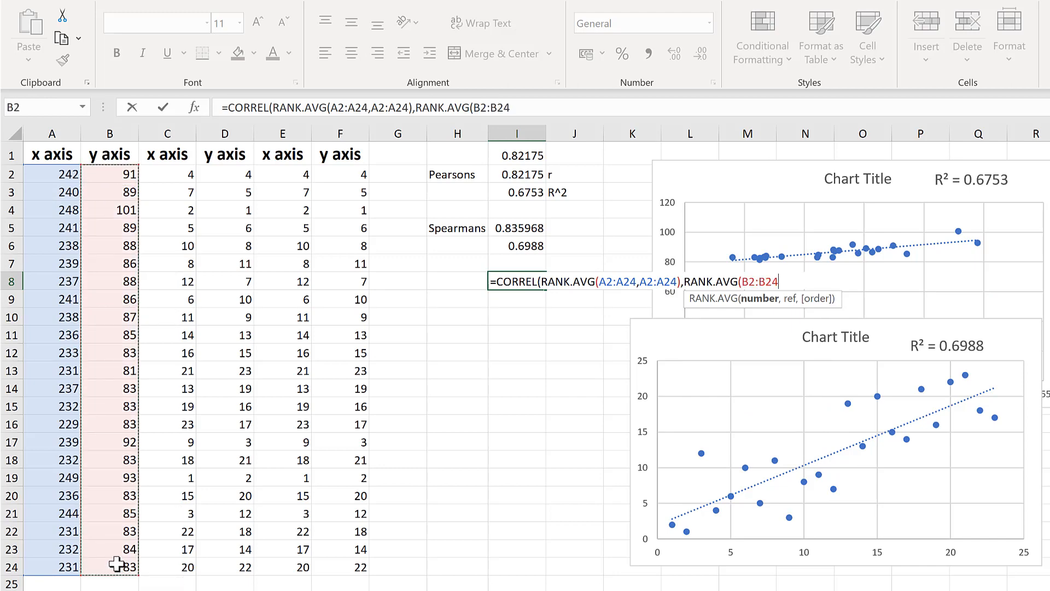
{"action": "type", "text": ","}
{"action": "left_click", "coordinate": [102, 173]}
{"action": "left_click_drag", "start_coordinate": [115, 407], "coordinate": [115, 569]}
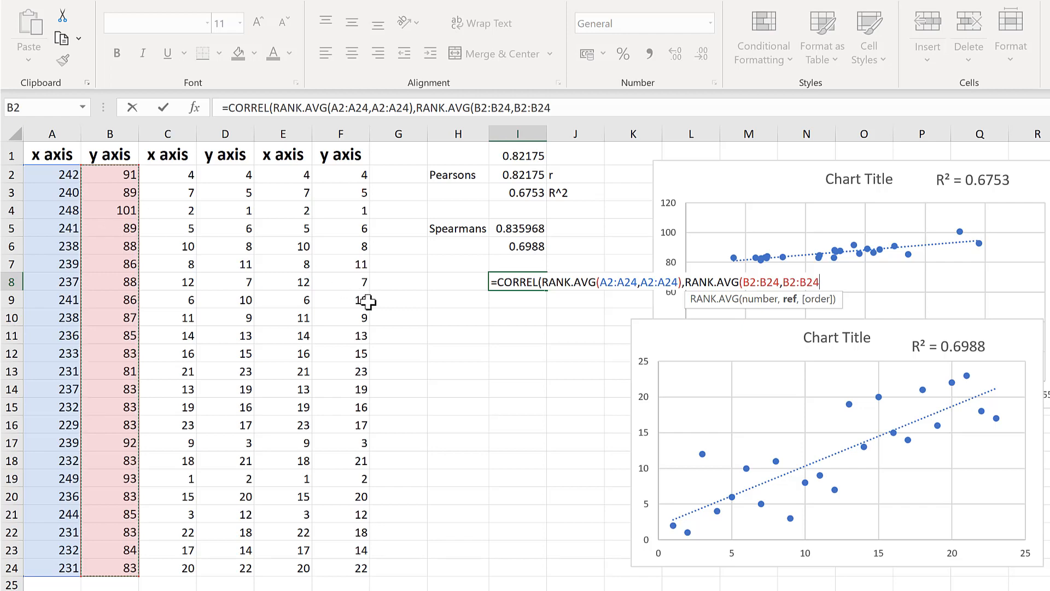
{"action": "type", "text": ")"}
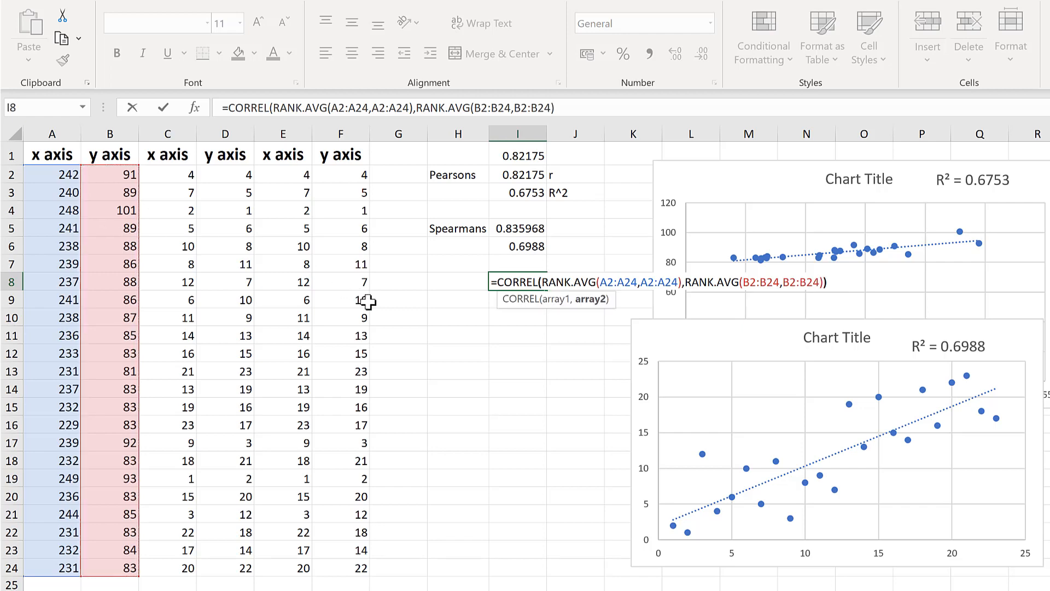
{"action": "type", "text": ")"}
{"action": "key", "text": "Return"}
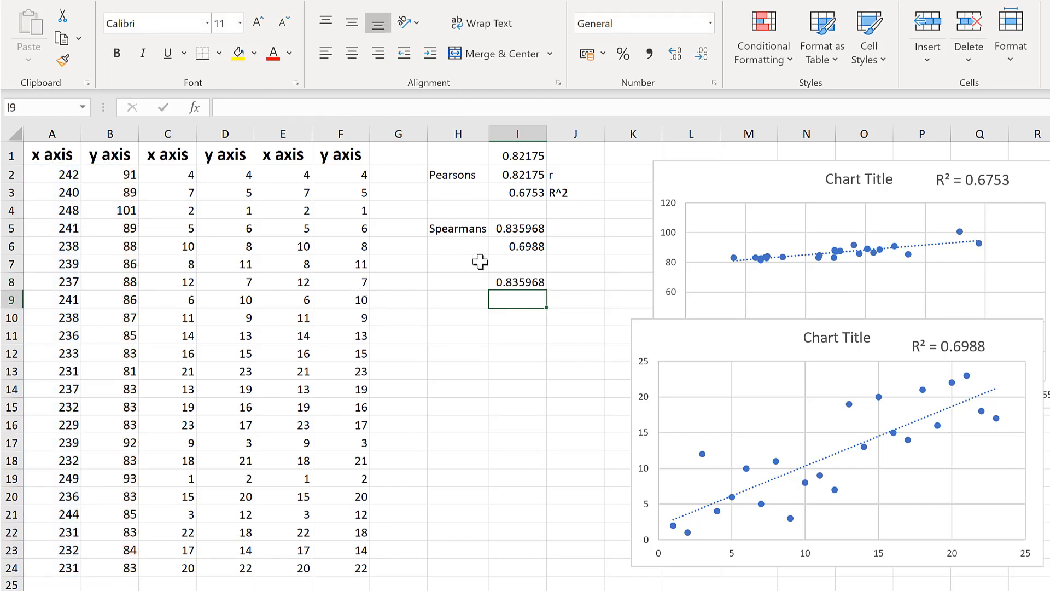
- Compare the nested CORREL and RANK.AVG formula in I8 with the Spearman formula in I5
{"action": "left_click", "coordinate": [509, 280]}
{"action": "left_click", "coordinate": [530, 229]}
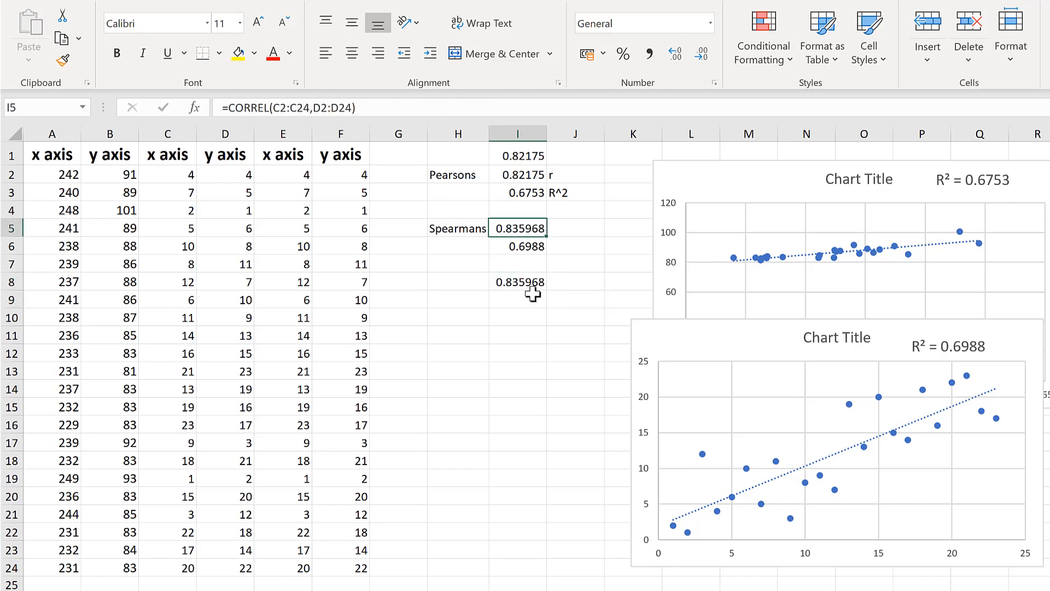
{"action": "left_click", "coordinate": [513, 281]}
{"action": "left_click", "coordinate": [517, 229]}
{"action": "left_click", "coordinate": [533, 279]}
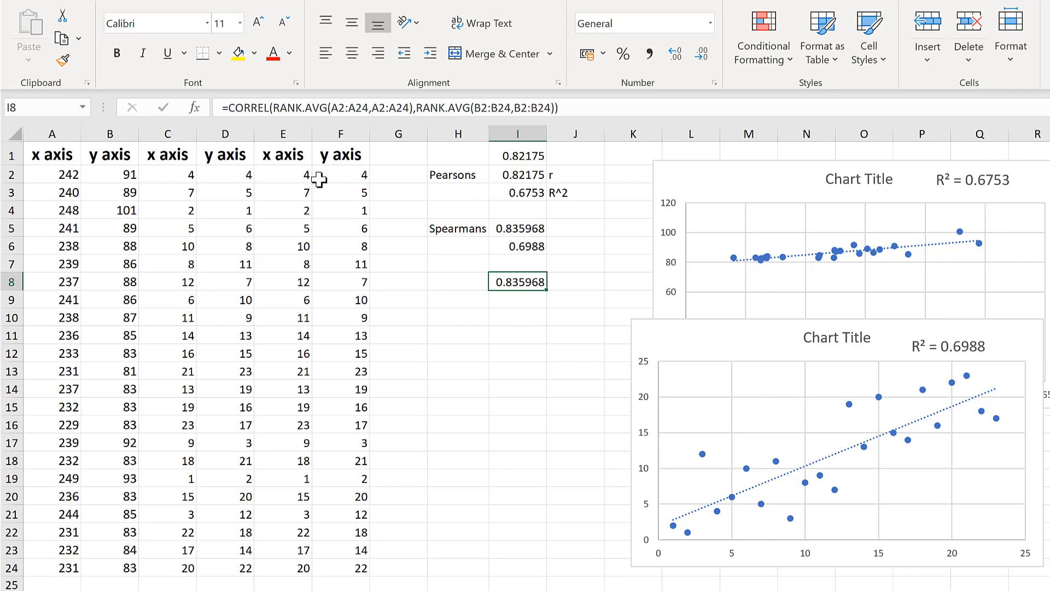
- Move the Spearman equation text box from below the data to the blank area around G15:J19
{"action": "left_click", "coordinate": [457, 319]}
{"action": "scroll", "coordinate": [459, 320], "scroll_direction": "down", "scroll_amount": 4}
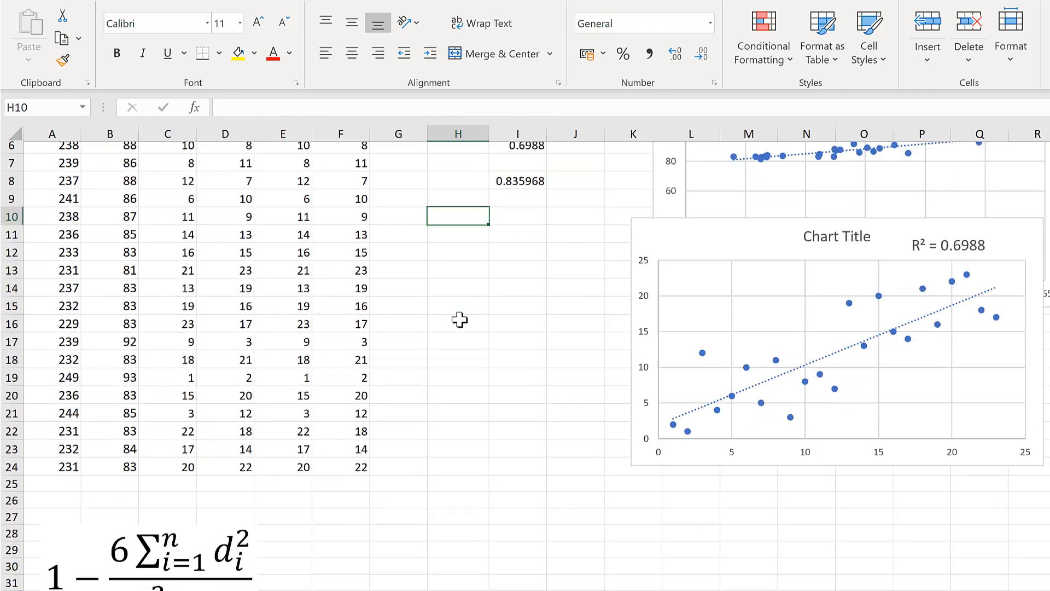
{"action": "left_click", "coordinate": [64, 410]}
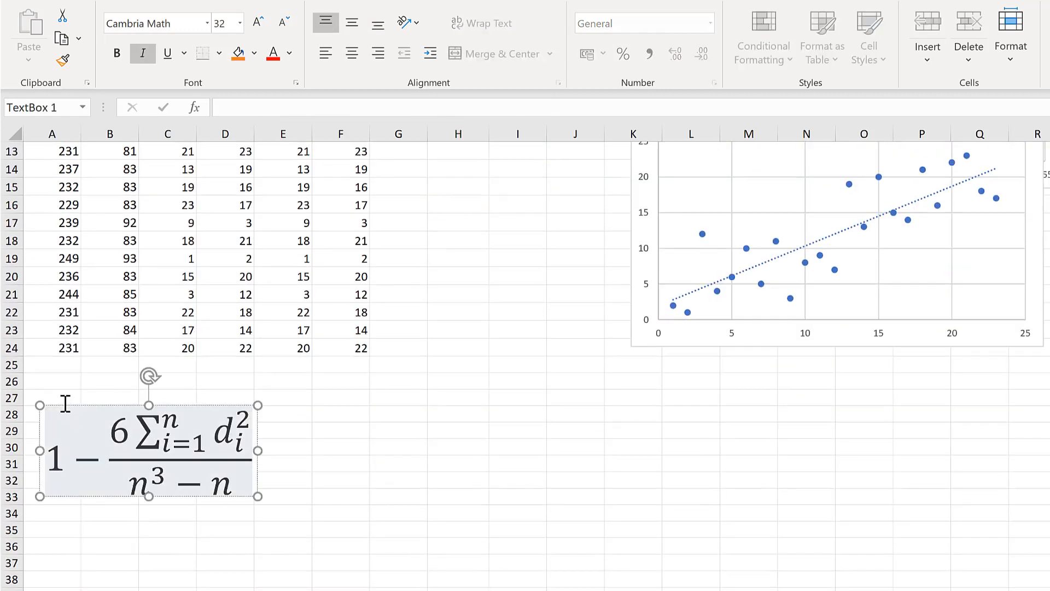
{"action": "left_click_drag", "start_coordinate": [77, 399], "coordinate": [416, 178]}
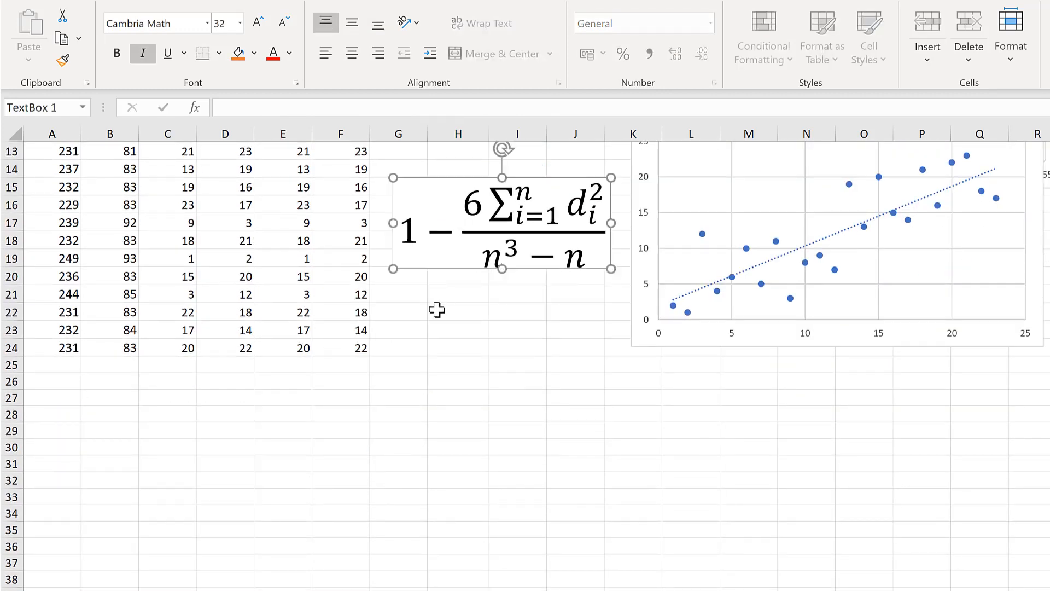
{"action": "scroll", "coordinate": [436, 309], "scroll_direction": "up", "scroll_amount": 4}
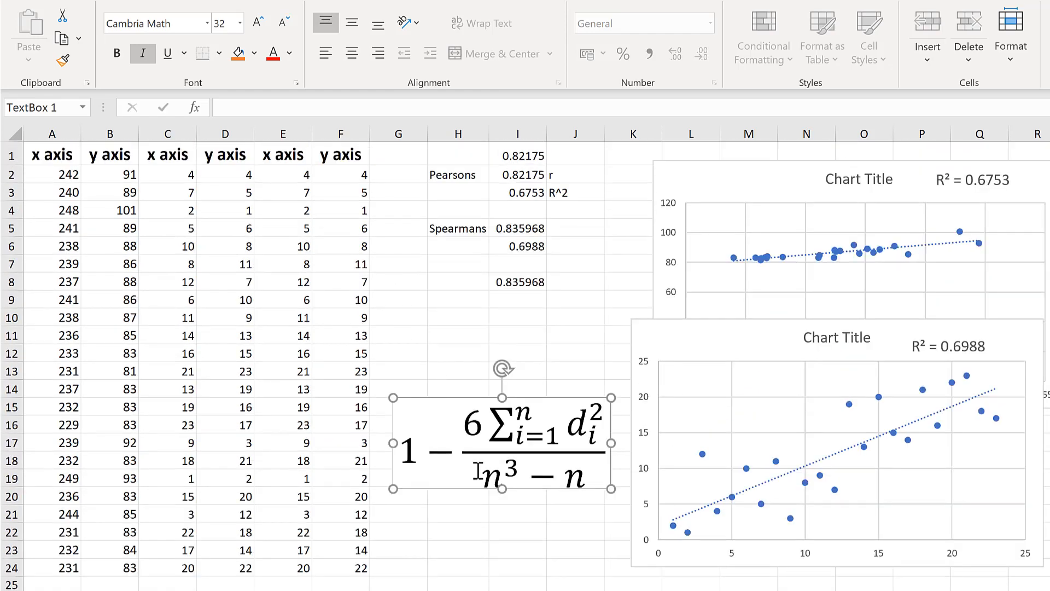
{"action": "left_click", "coordinate": [485, 323]}
{"action": "left_click", "coordinate": [517, 310]}
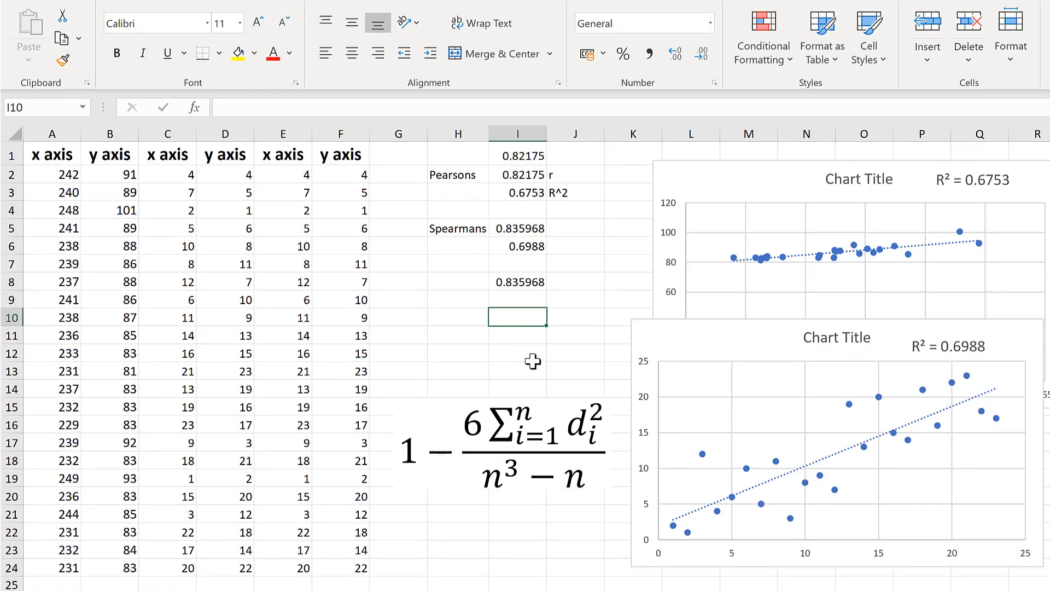
- Insert two blank columns before column G, between the rank columns and the correlation results
{"action": "left_click_drag", "start_coordinate": [412, 131], "coordinate": [468, 150]}
{"action": "right_click", "coordinate": [442, 134]}
{"action": "left_click", "coordinate": [504, 251]}
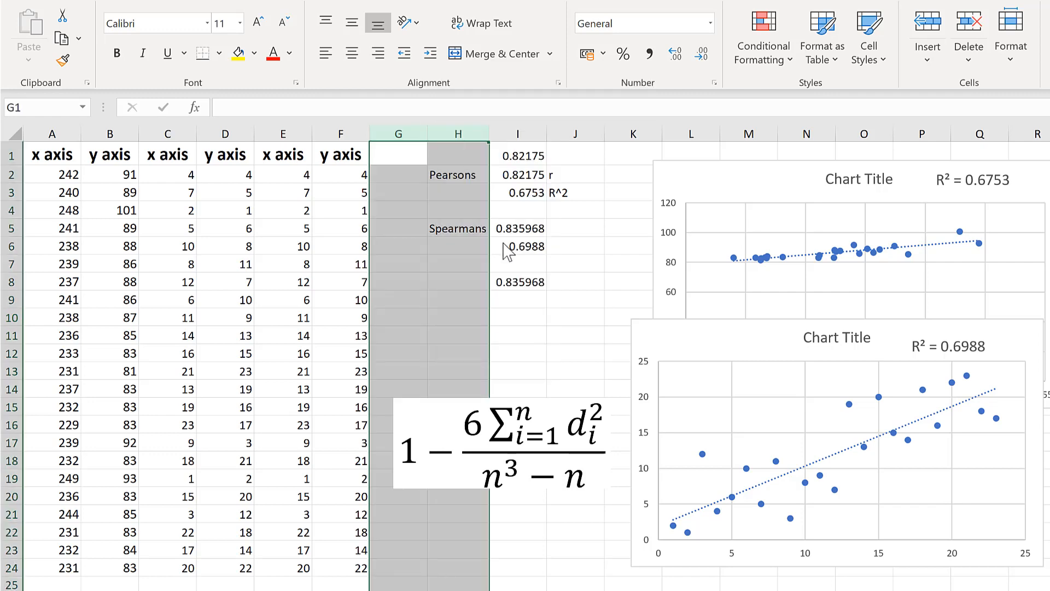
- Enter the heading "d (difference)" in G1 for the rank differences
{"action": "left_click", "coordinate": [394, 162]}
{"action": "type", "text": "d"}
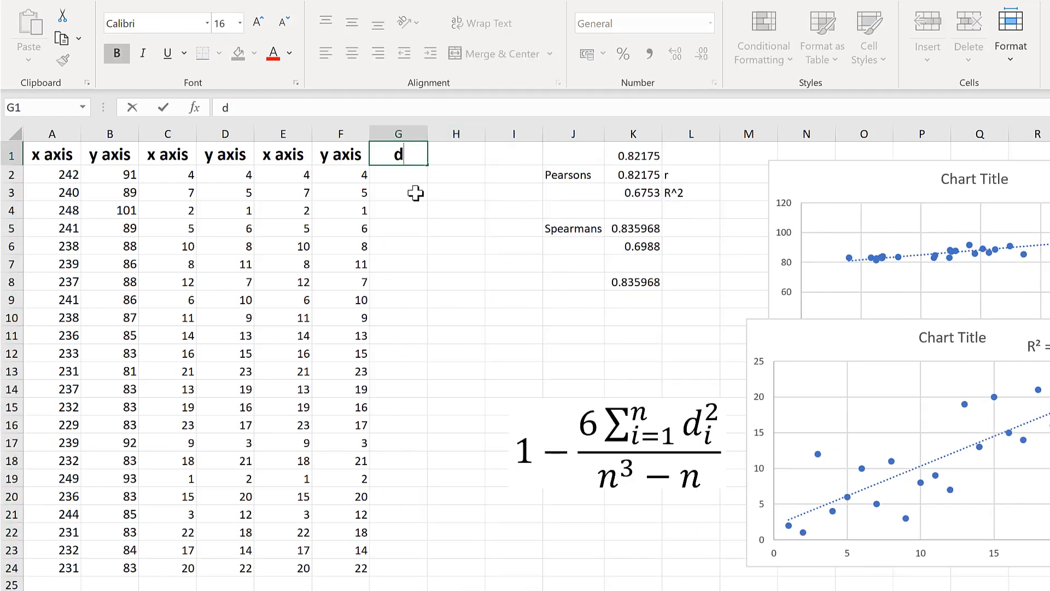
{"action": "type", "text": " (difference"}
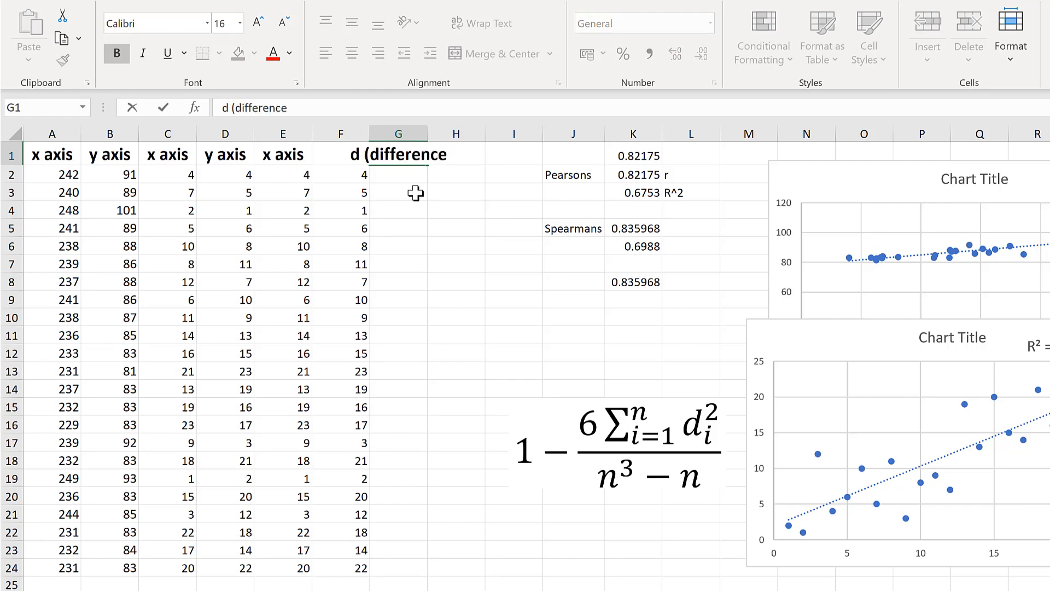
{"action": "type", "text": ")"}
{"action": "key", "text": "Return"}
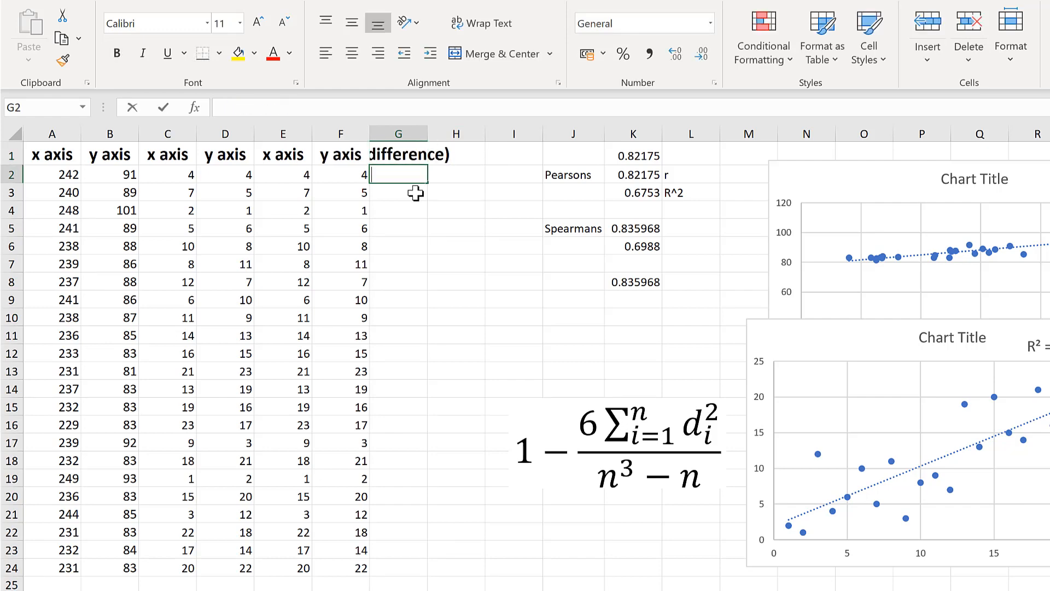
- Calculate =E2-F2 in G2, fill it down to row 24, and widen column G to fit its heading
{"action": "type", "text": "="}
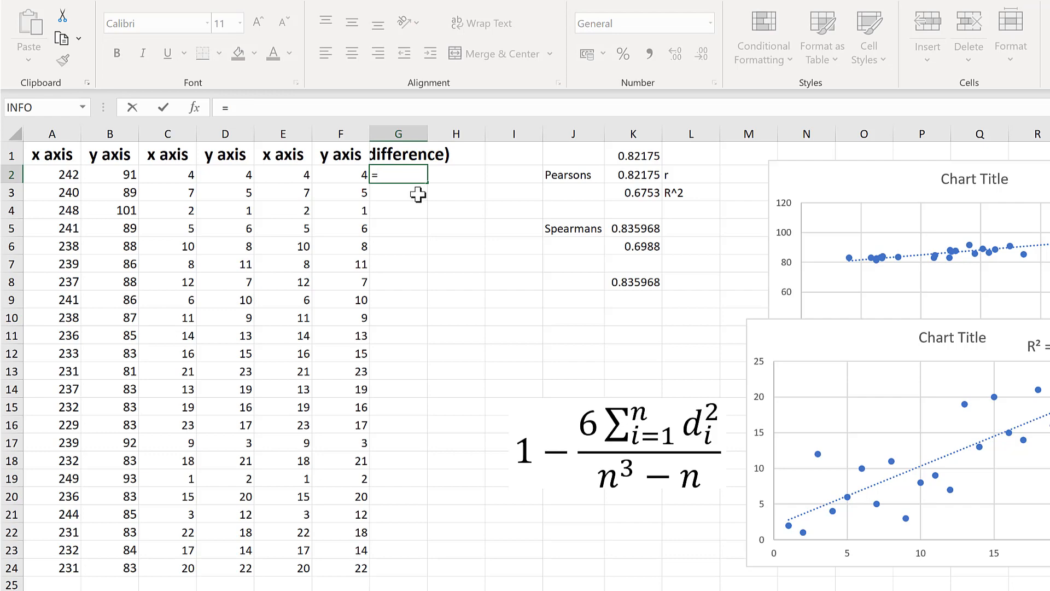
{"action": "left_click", "coordinate": [287, 176]}
{"action": "type", "text": "-"}
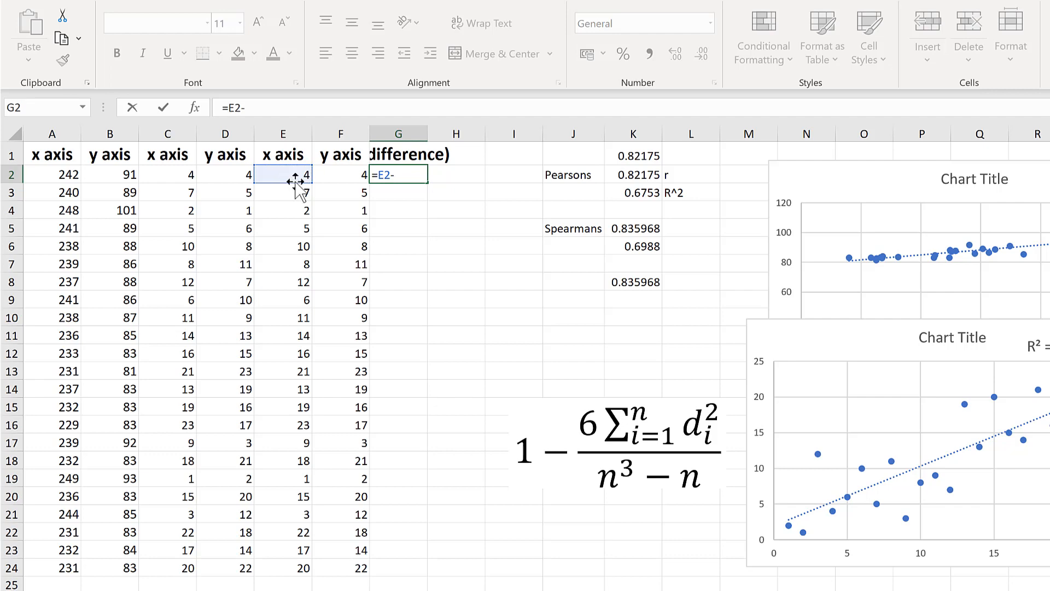
{"action": "left_click", "coordinate": [336, 174]}
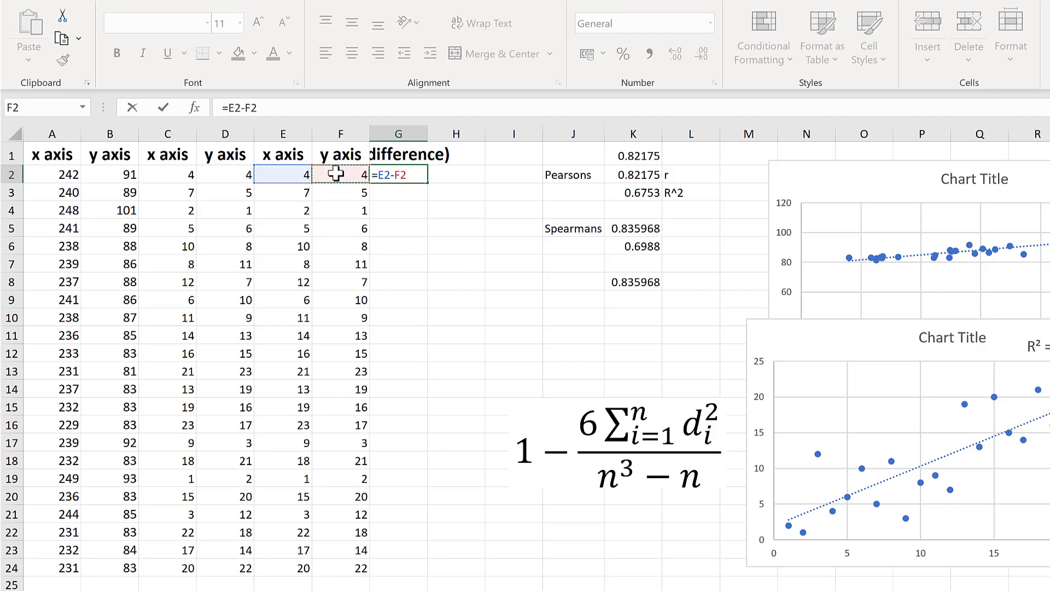
{"action": "key", "text": "Return"}
{"action": "left_click", "coordinate": [420, 177]}
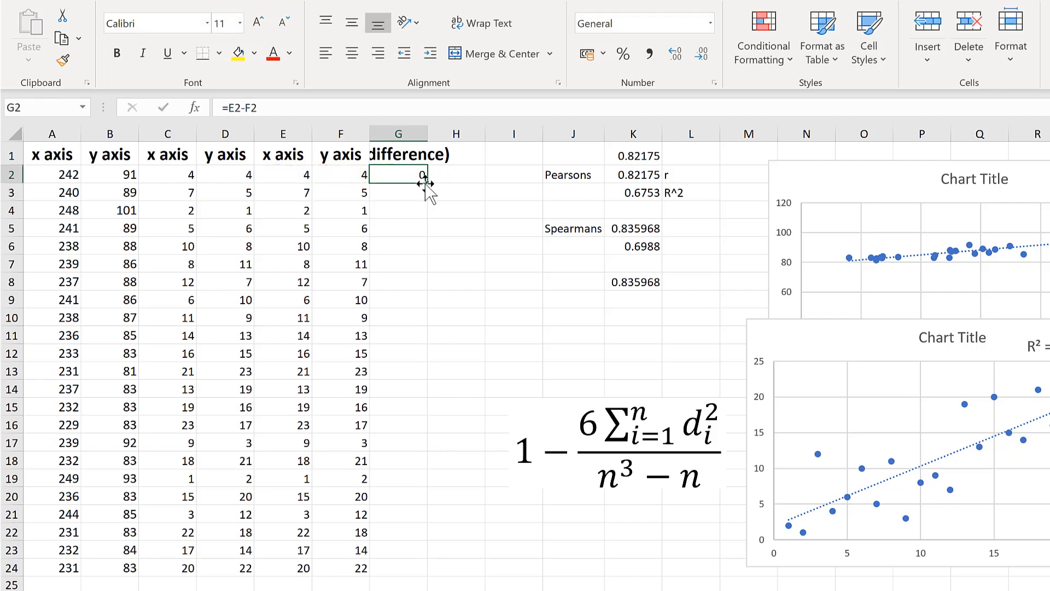
{"action": "double_click", "coordinate": [424, 183]}
{"action": "double_click", "coordinate": [428, 134]}
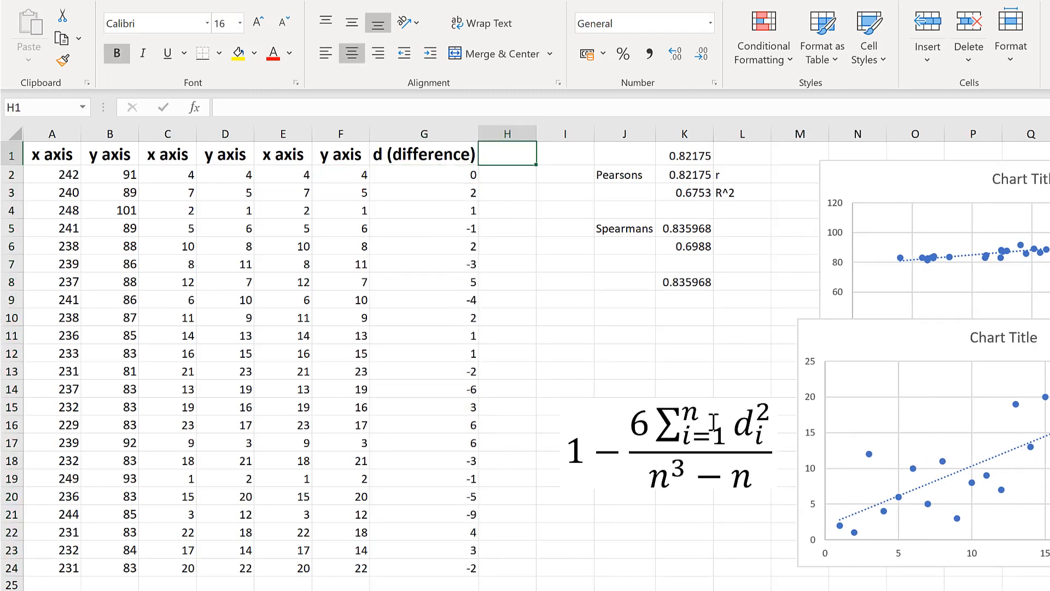
- Enter the heading "d^2" in H1 for the squared rank differences
{"action": "type", "text": "d"}
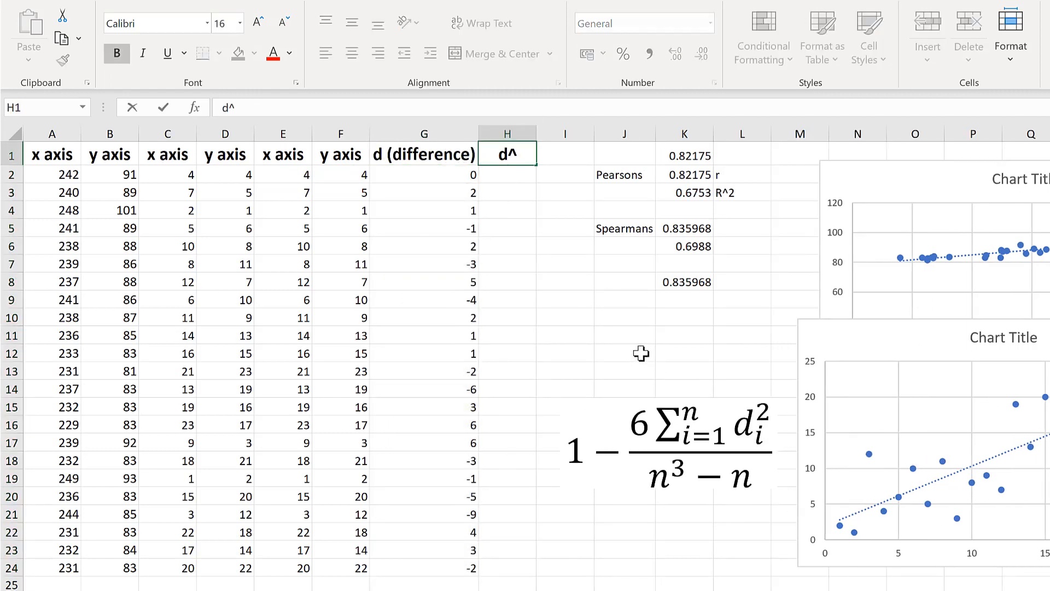
{"action": "type", "text": "^2"}
{"action": "key", "text": "Return"}
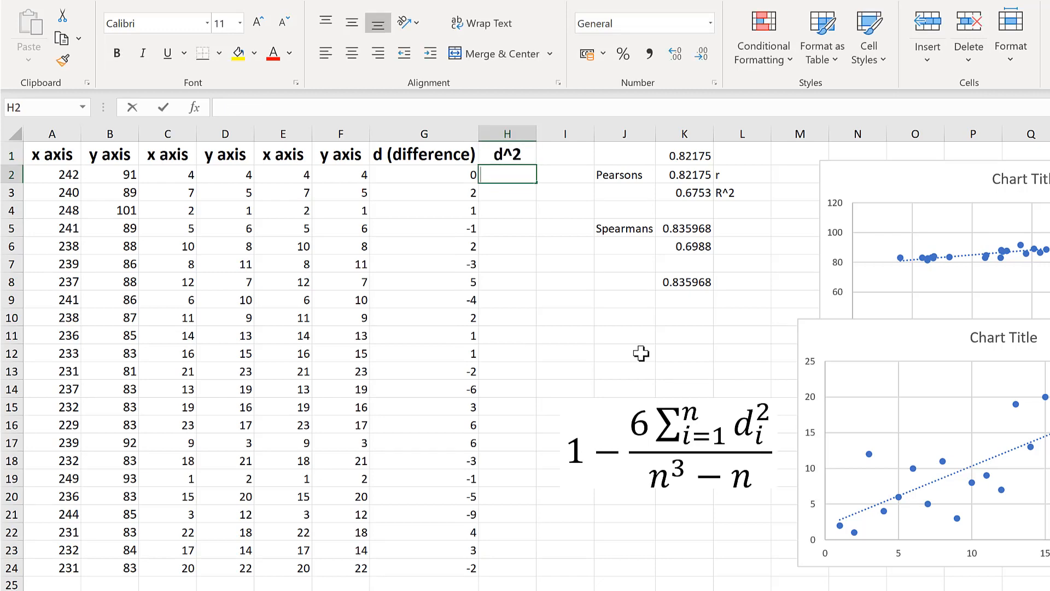
- Square the rank difference in H2 with =G2^2 and fill the formula down to row 24
{"action": "type", "text": "="}
{"action": "left_click", "coordinate": [466, 170]}
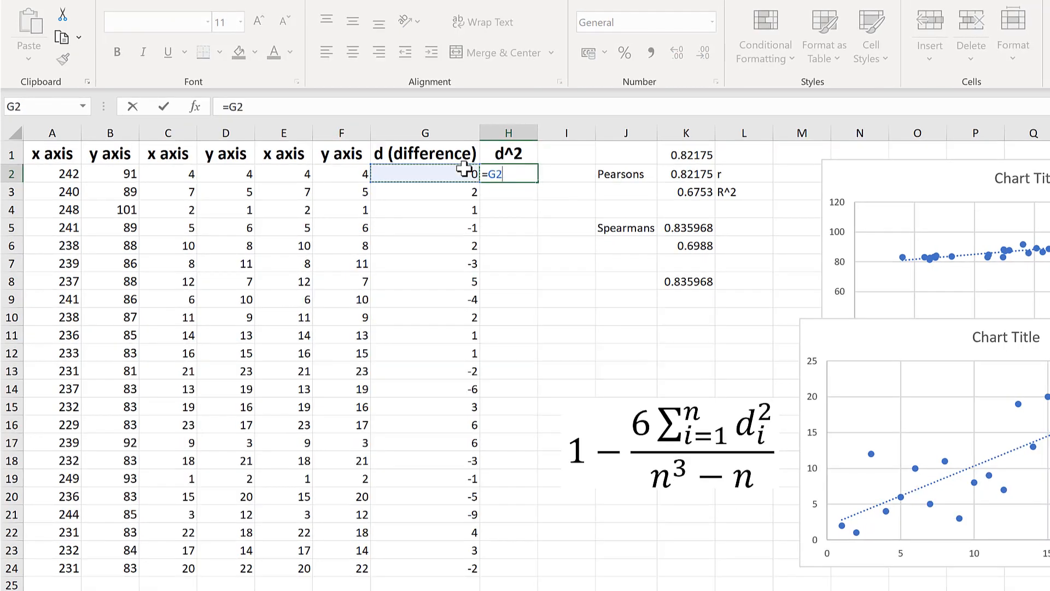
{"action": "type", "text": "^"}
{"action": "type", "text": "2"}
{"action": "key", "text": "Return"}
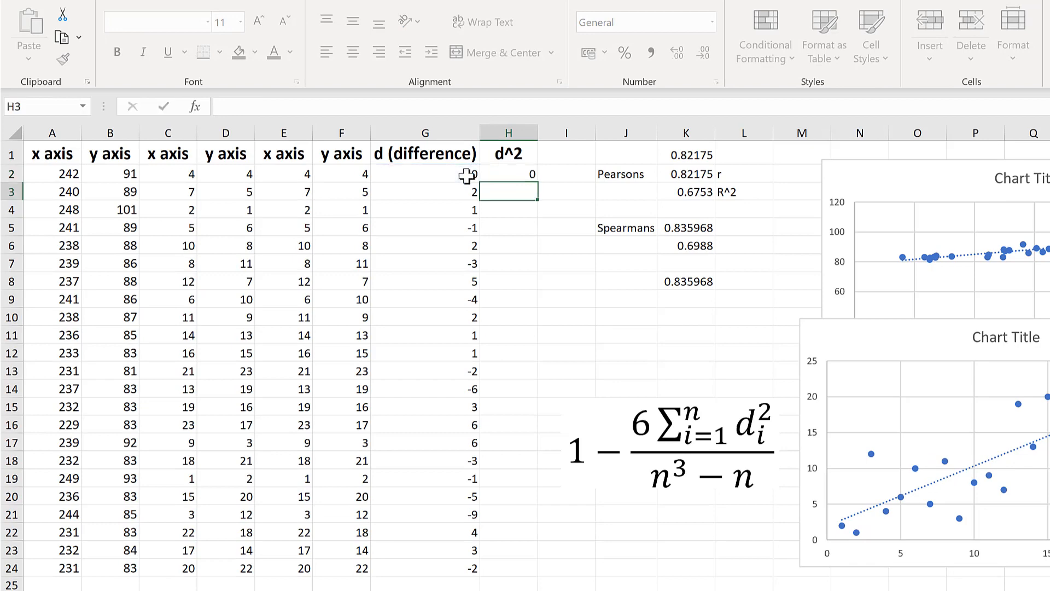
{"action": "left_click", "coordinate": [517, 173]}
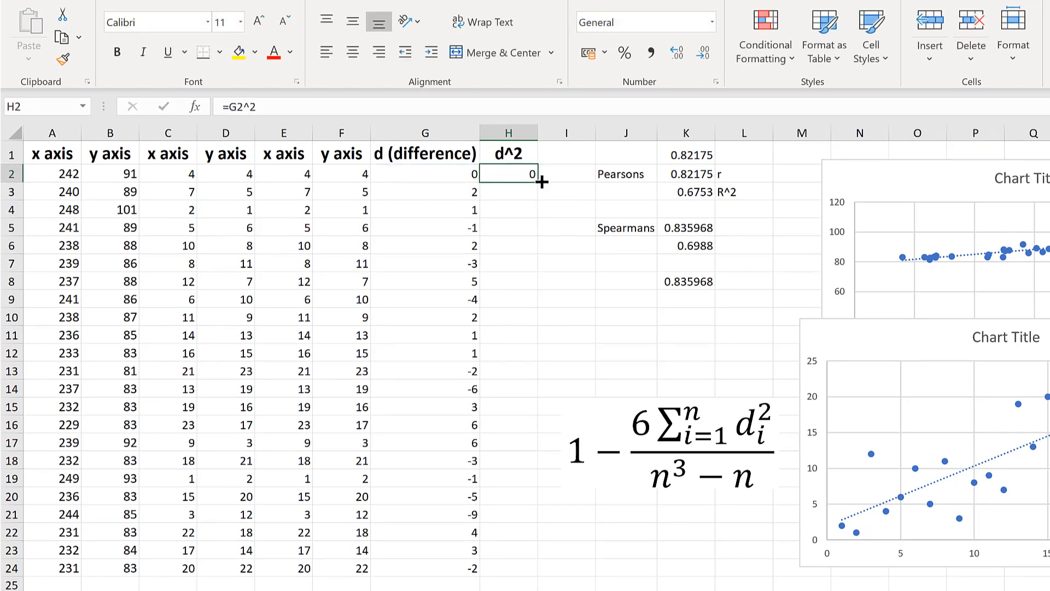
{"action": "double_click", "coordinate": [542, 182]}
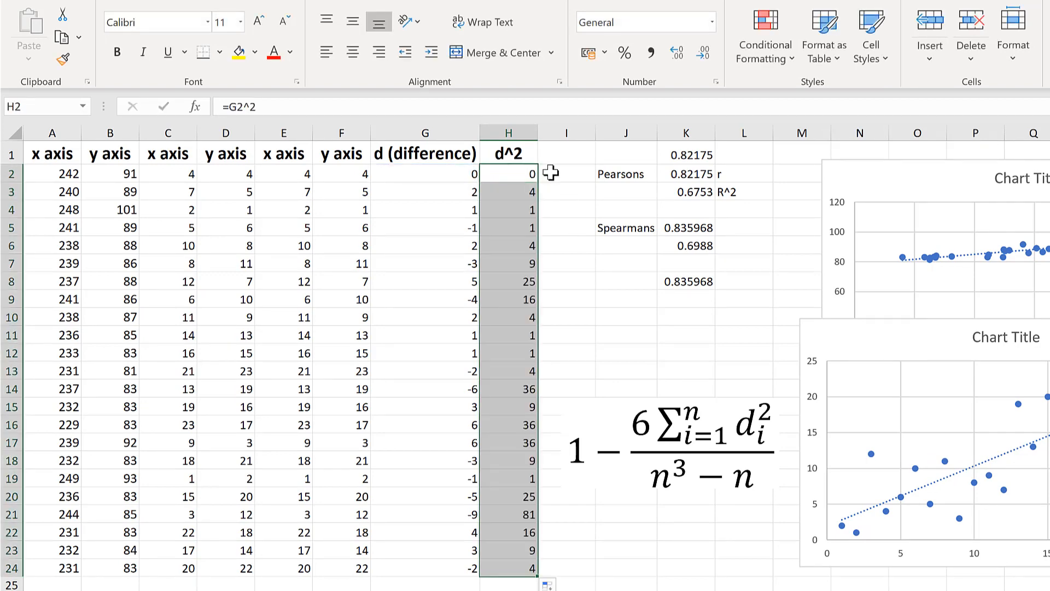
{"action": "left_click", "coordinate": [550, 173]}
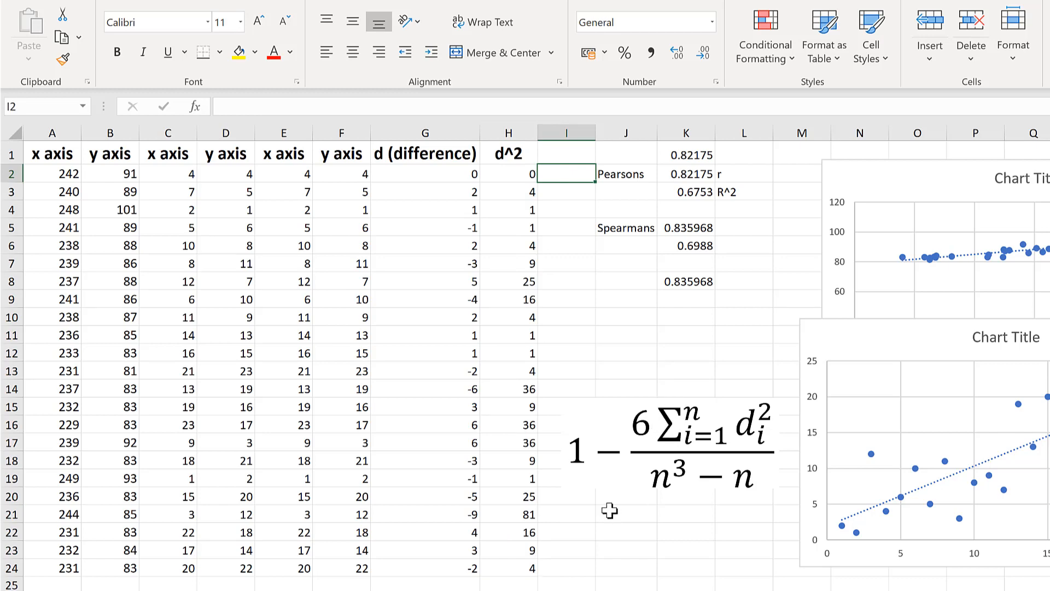
- Total the squared differences in H26 with a SUM of H2:H24
{"action": "scroll", "coordinate": [536, 525], "scroll_direction": "down", "scroll_amount": 1}
{"action": "left_click", "coordinate": [487, 541]}
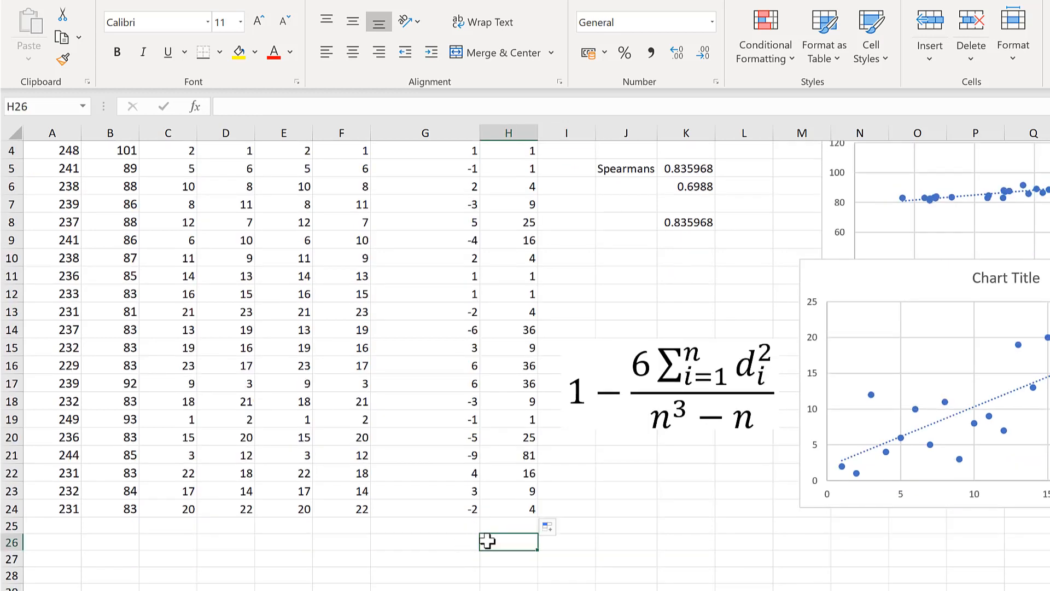
{"action": "type", "text": "=sum"}
{"action": "key", "text": "Tab"}
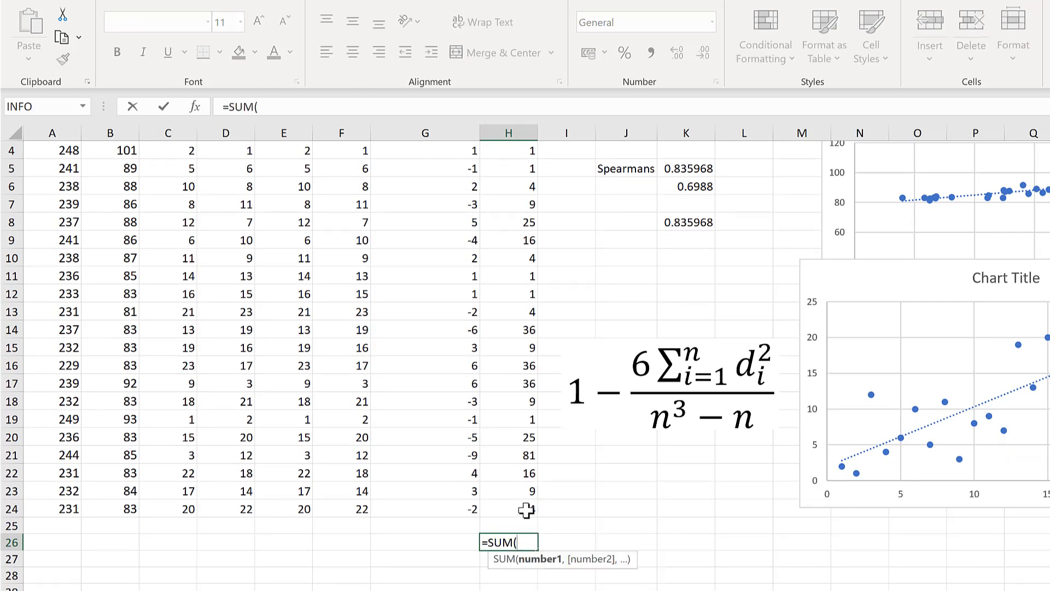
{"action": "left_click_drag", "start_coordinate": [526, 510], "coordinate": [515, 175]}
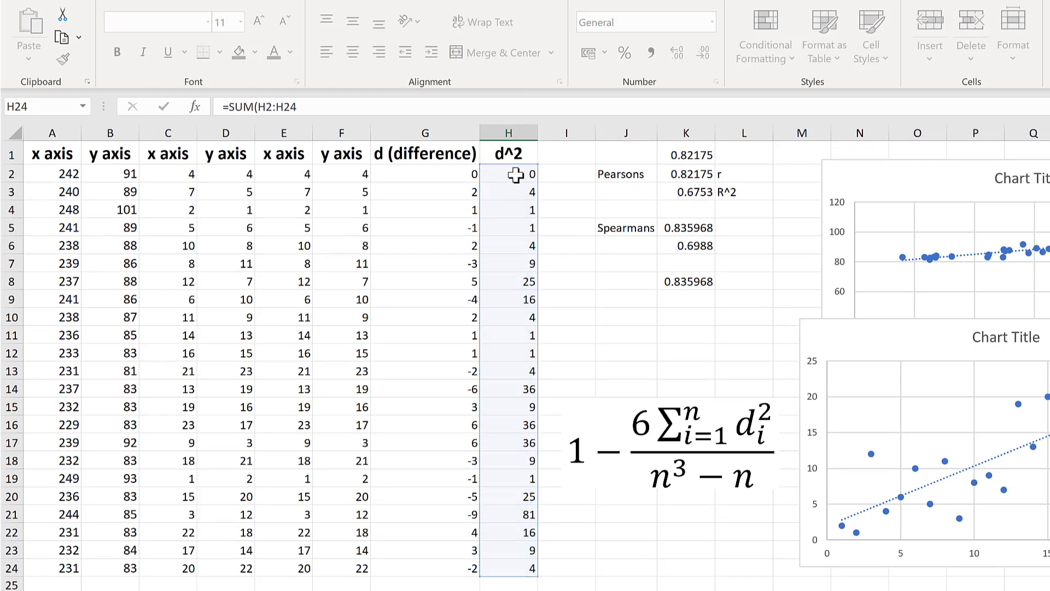
{"action": "key", "text": "Return"}
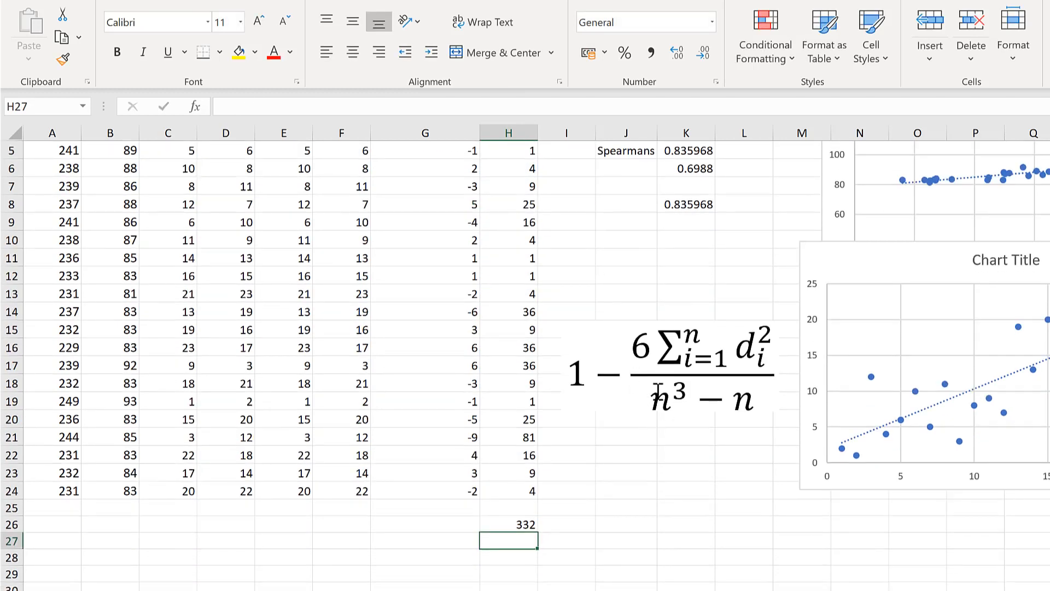
- Label F27 as "n (number of data points)"
{"action": "left_click", "coordinate": [341, 540]}
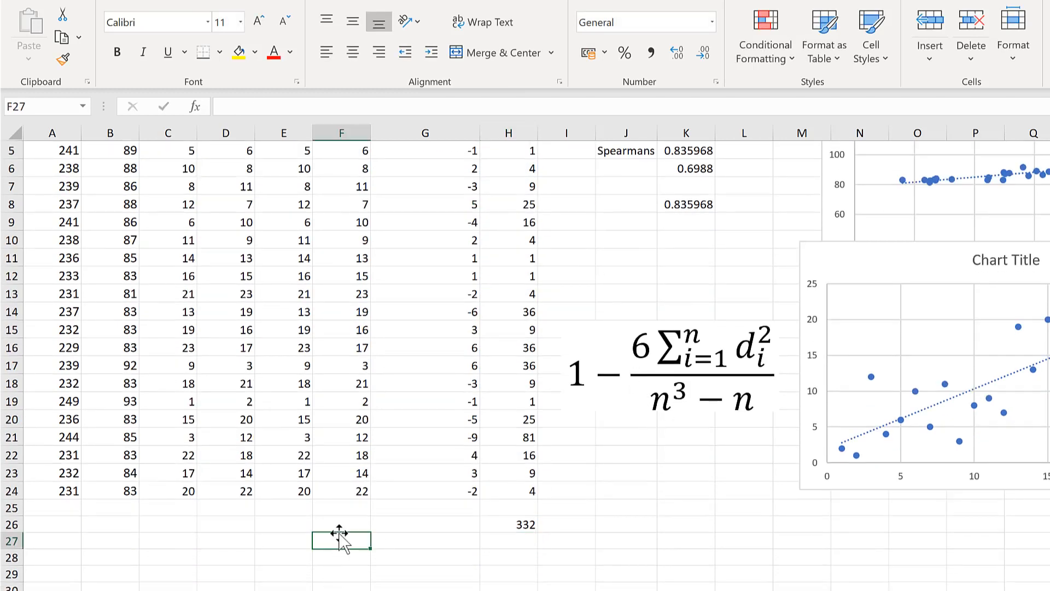
{"action": "type", "text": "n (n"}
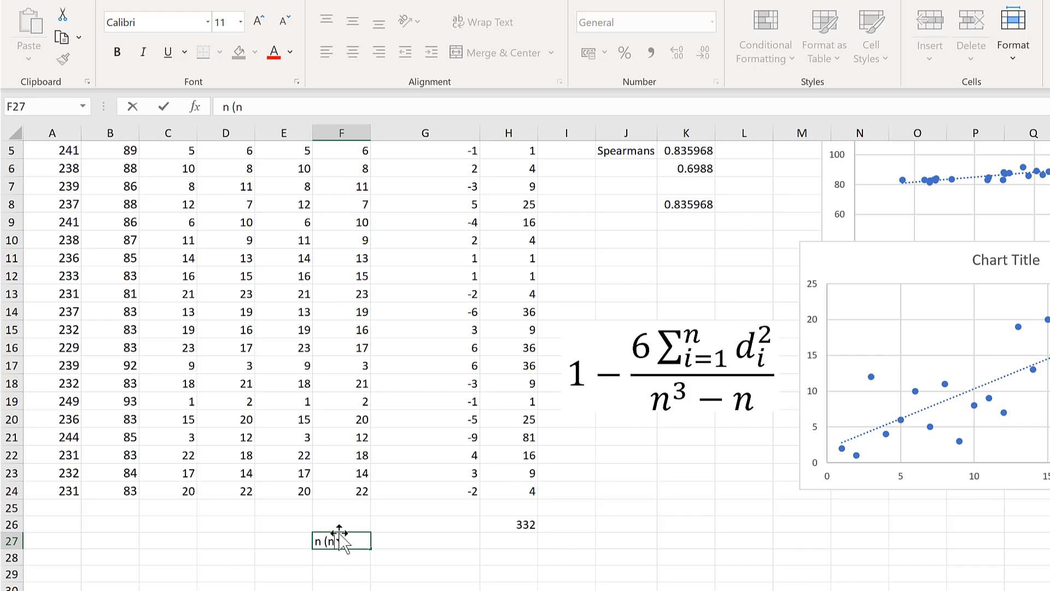
{"action": "type", "text": "umber of data points"}
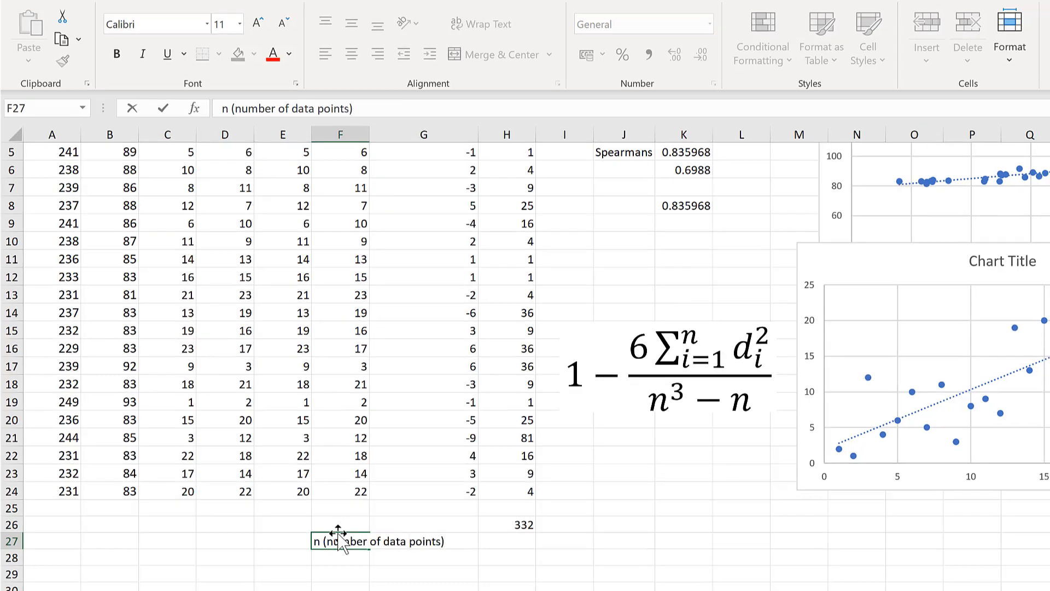
{"action": "key", "text": "Return"}
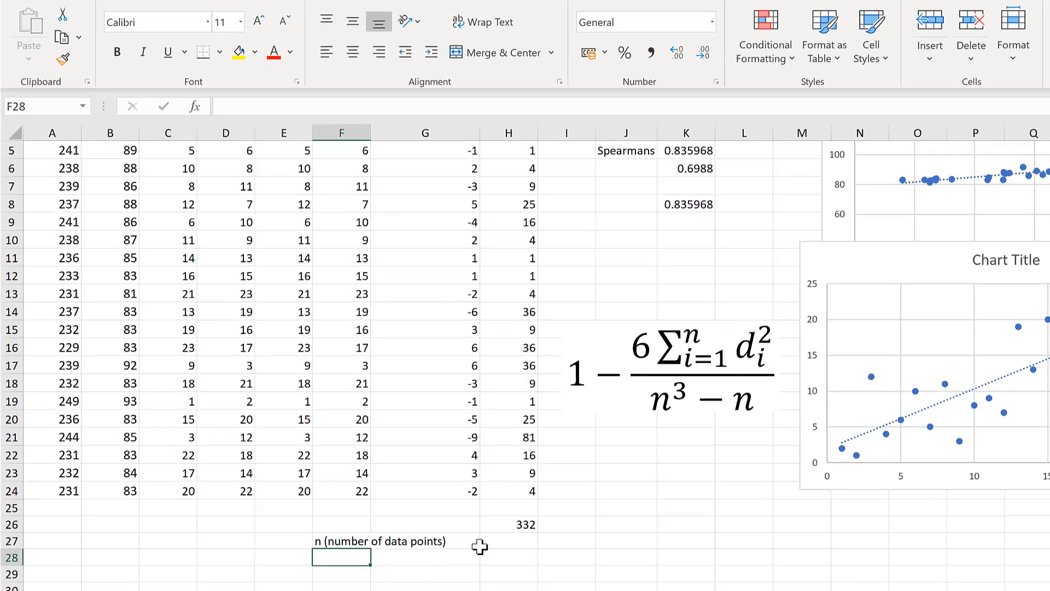
- Count the data points in H27 with a COUNT of H2:H24
{"action": "left_click", "coordinate": [487, 545]}
{"action": "type", "text": "=c"}
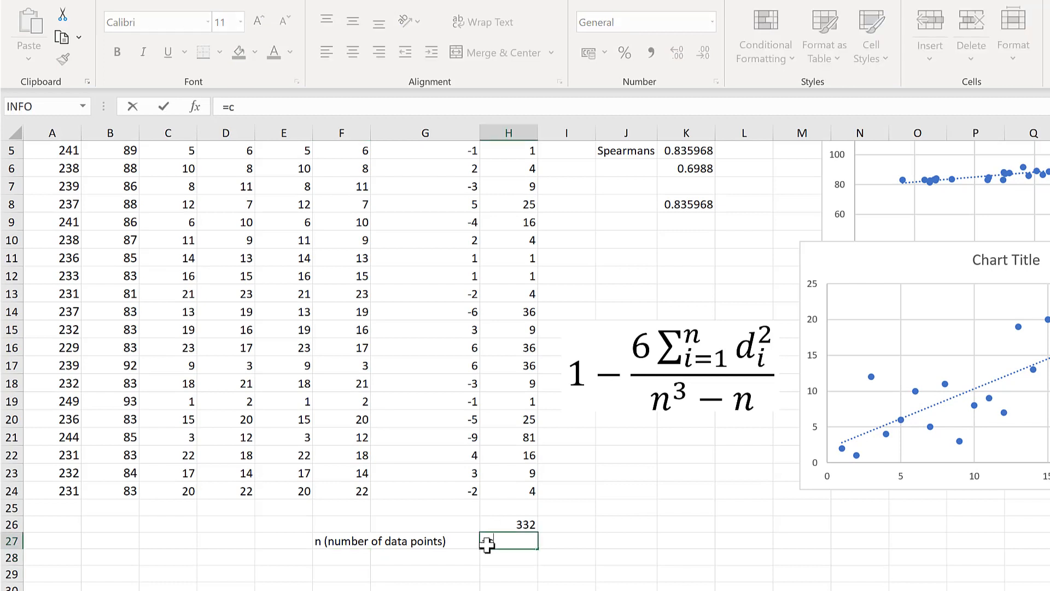
{"action": "type", "text": "ount"}
{"action": "key", "text": "Tab"}
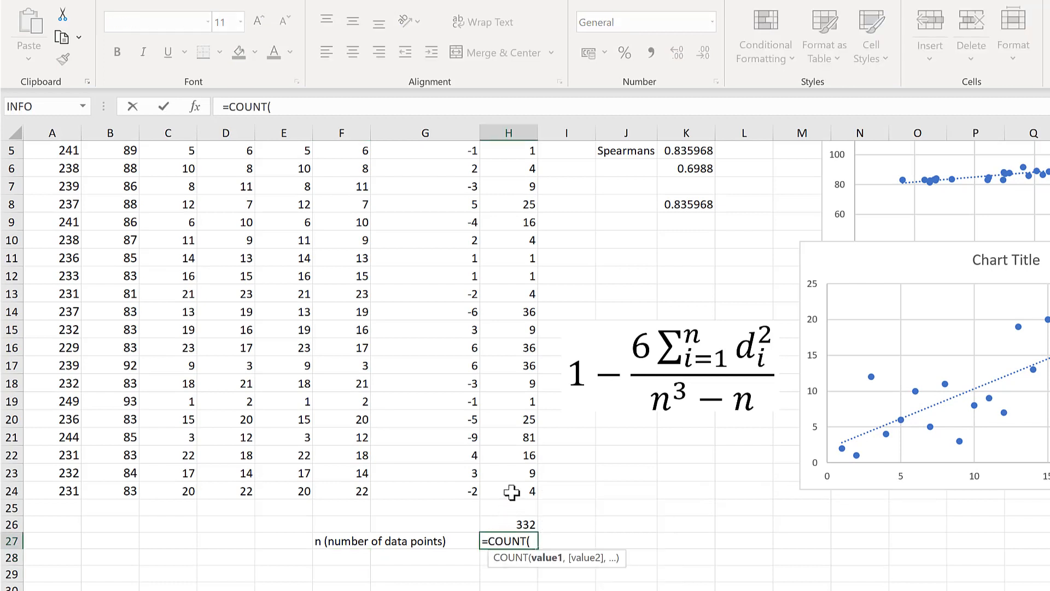
{"action": "left_click_drag", "start_coordinate": [510, 489], "coordinate": [512, 171]}
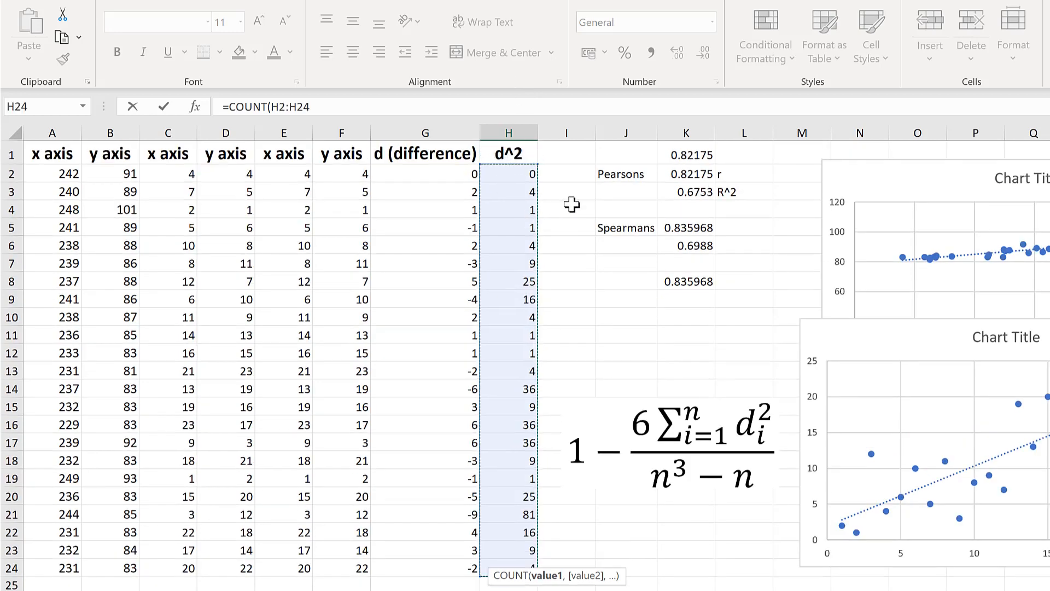
{"action": "key", "text": "Return"}
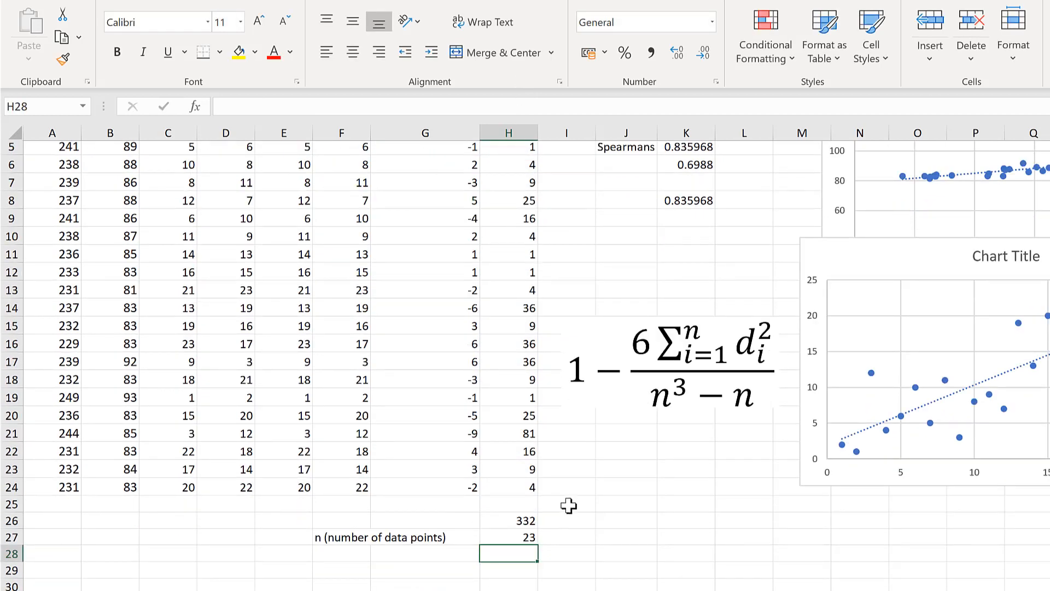
- Calculate Spearman's coefficient from the rank-difference equation in K9 with =1-((6*332)/(23^3-23))
{"action": "scroll", "coordinate": [592, 525], "scroll_direction": "up", "scroll_amount": 1}
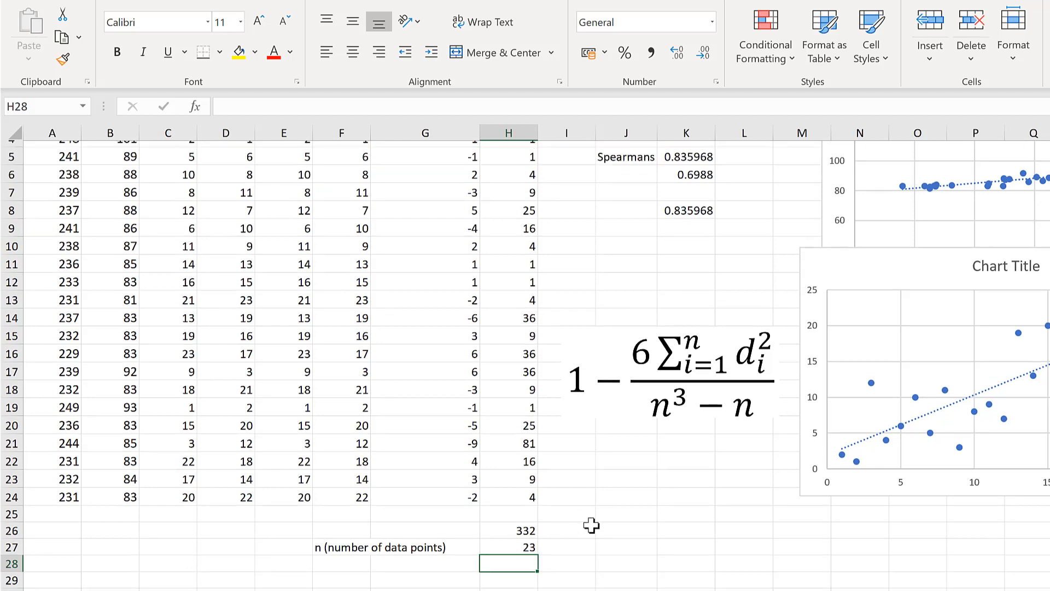
{"action": "left_click", "coordinate": [678, 257]}
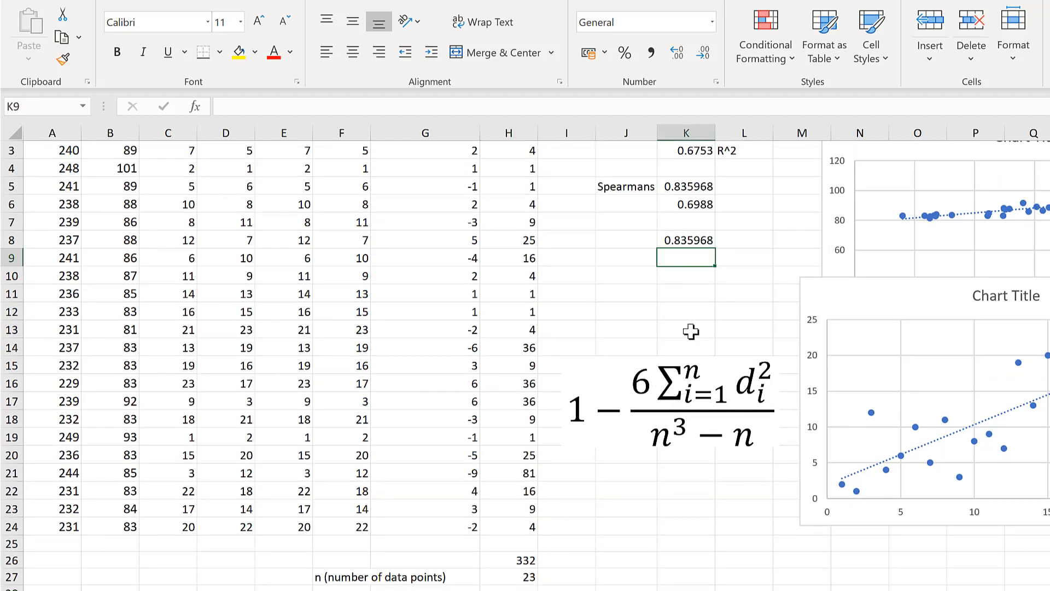
{"action": "type", "text": "=1-((6*332)/(23^3-23"}
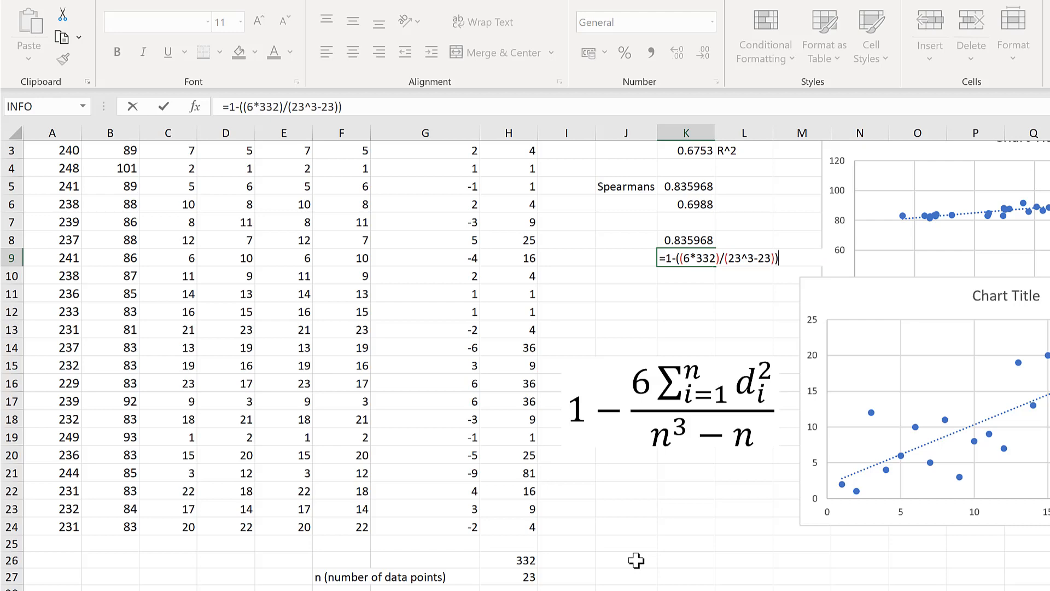
{"action": "key", "text": "Return"}
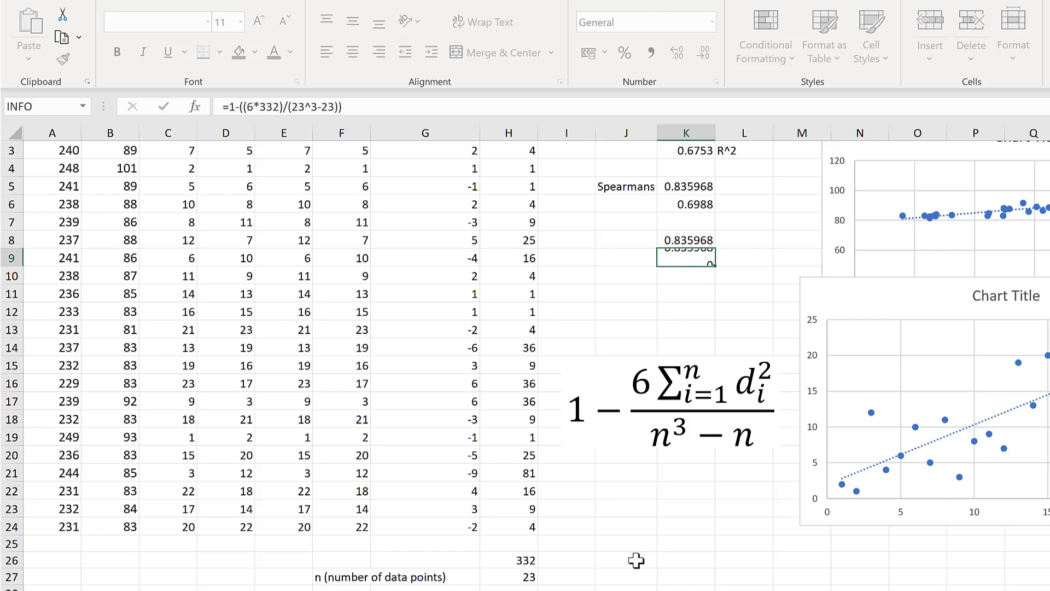
- Move the Spearman equation text box down to start around row 21, and select K8 to review its nested CORREL formula
{"action": "scroll", "coordinate": [727, 343], "scroll_direction": "up", "scroll_amount": 1}
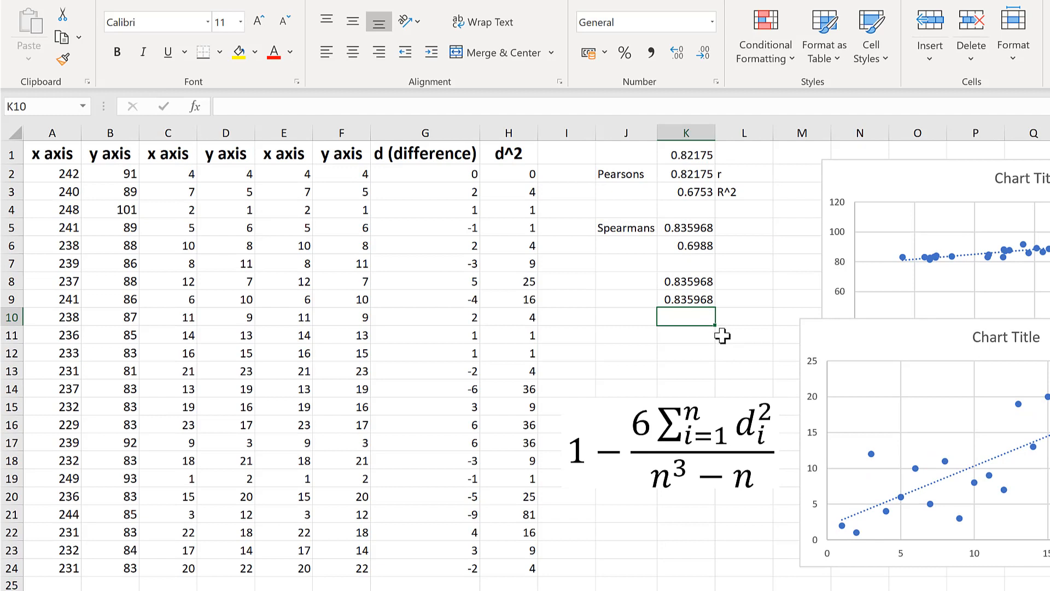
{"action": "left_click", "coordinate": [726, 336]}
{"action": "left_click", "coordinate": [604, 406]}
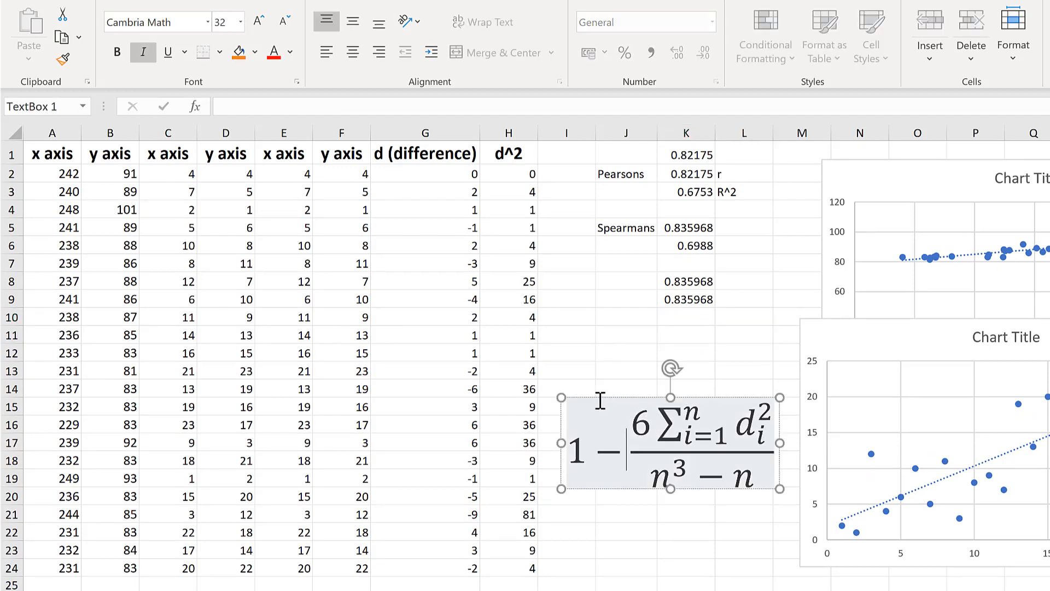
{"action": "left_click_drag", "start_coordinate": [600, 401], "coordinate": [609, 508]}
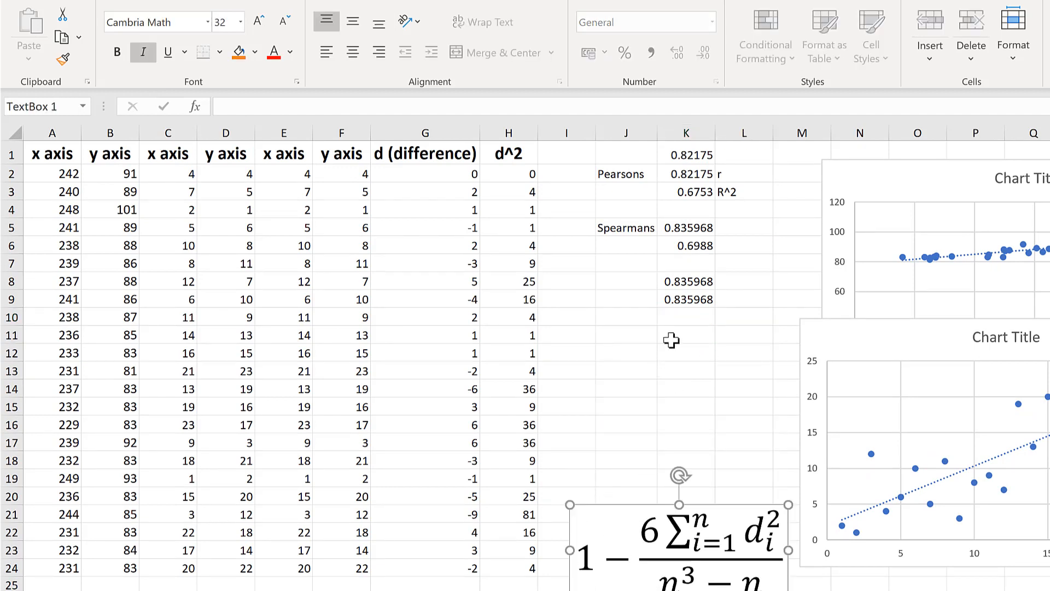
{"action": "key", "text": "Escape"}
{"action": "left_click", "coordinate": [698, 281]}
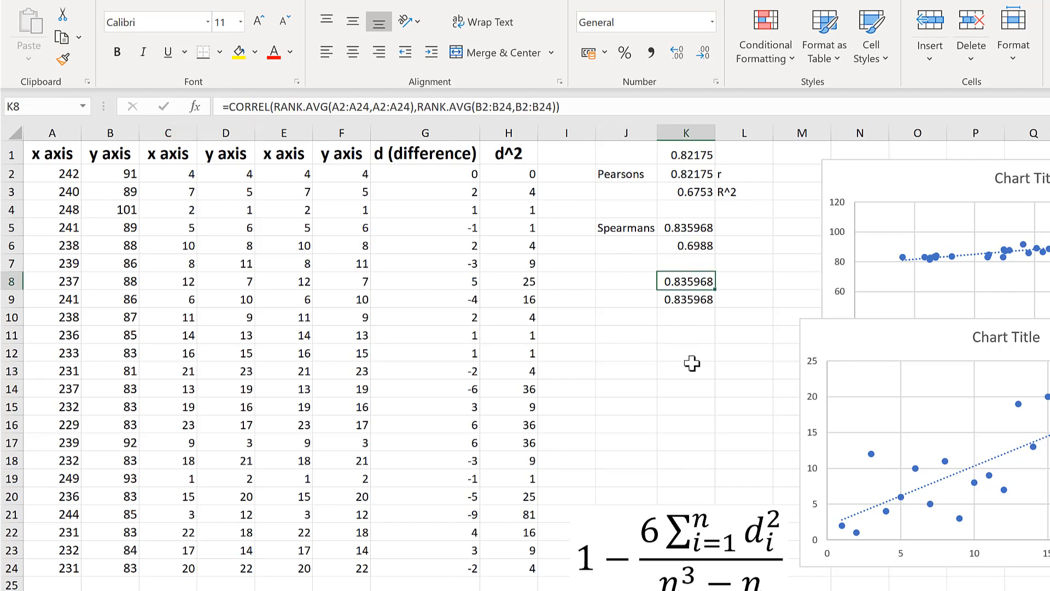
- Clear the y value in B20 and the x value in A6 to simulate missing data points
{"action": "left_click", "coordinate": [685, 334]}
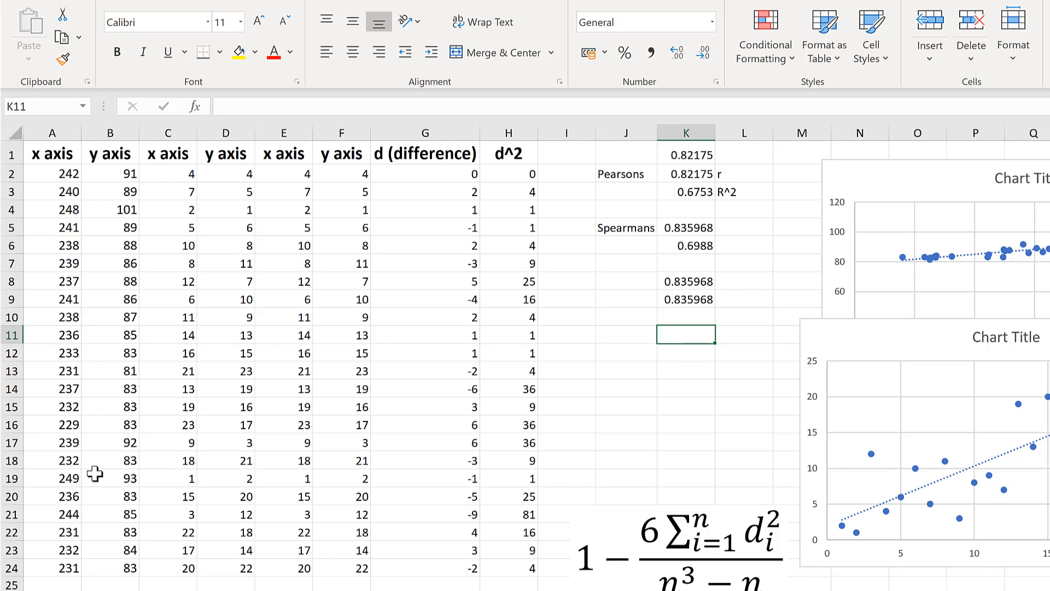
{"action": "left_click", "coordinate": [111, 497]}
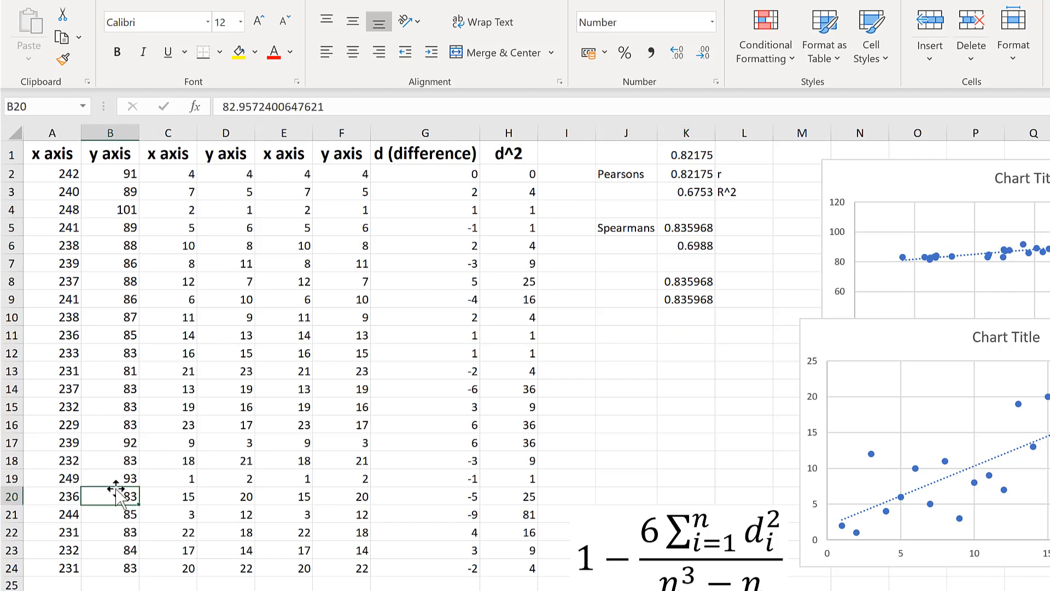
{"action": "key", "text": "Delete"}
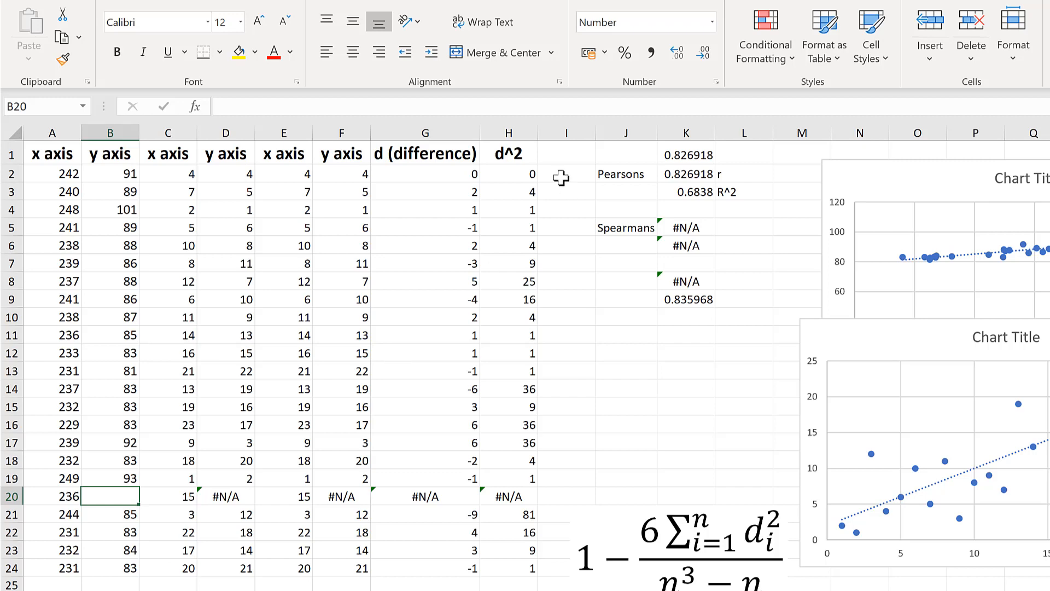
{"action": "left_click", "coordinate": [607, 174]}
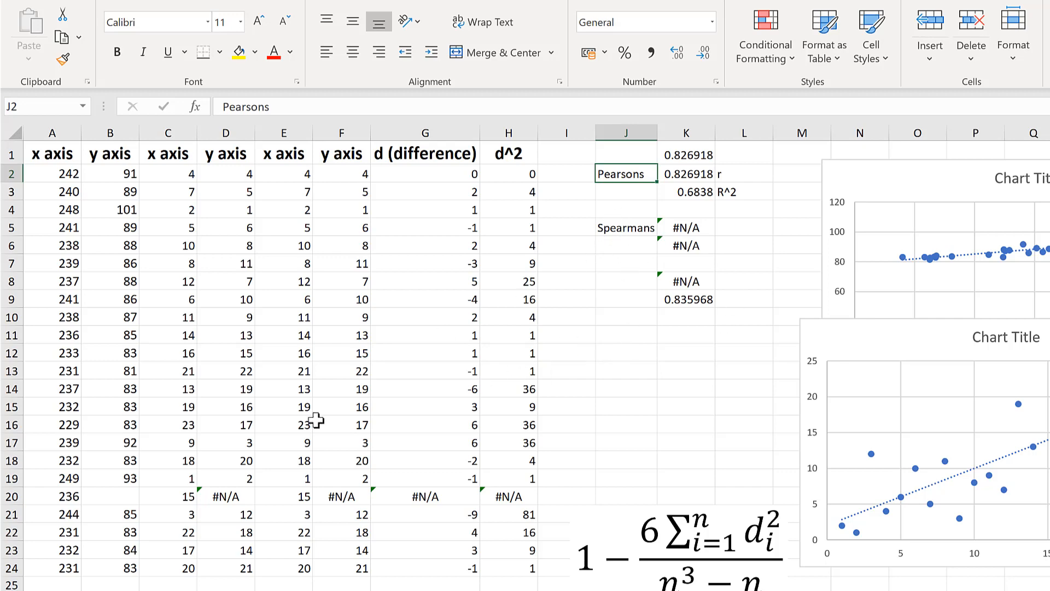
{"action": "left_click", "coordinate": [218, 495]}
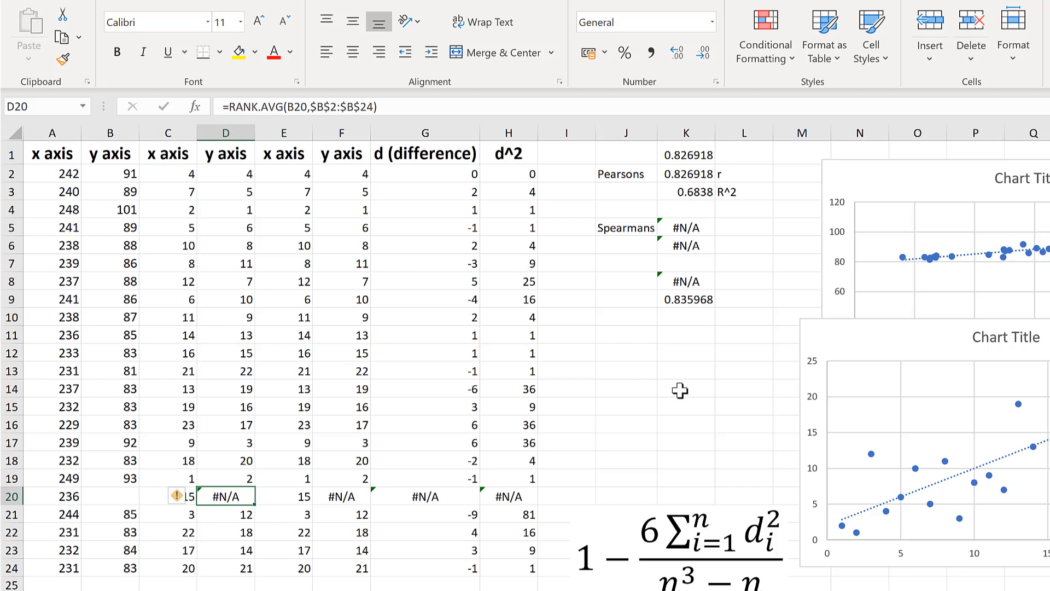
{"action": "left_click", "coordinate": [579, 374]}
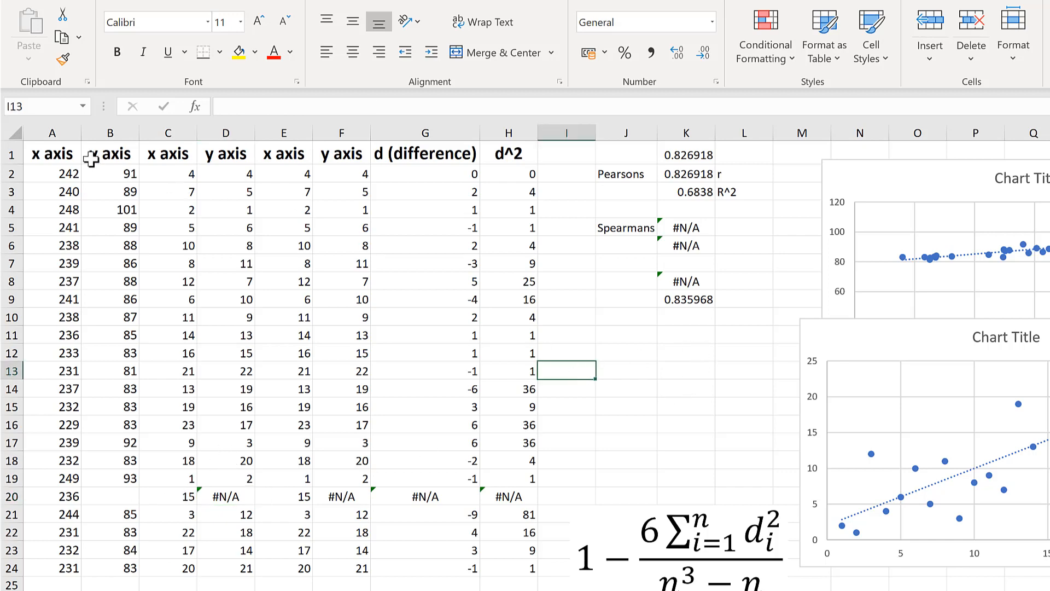
{"action": "left_click", "coordinate": [53, 242]}
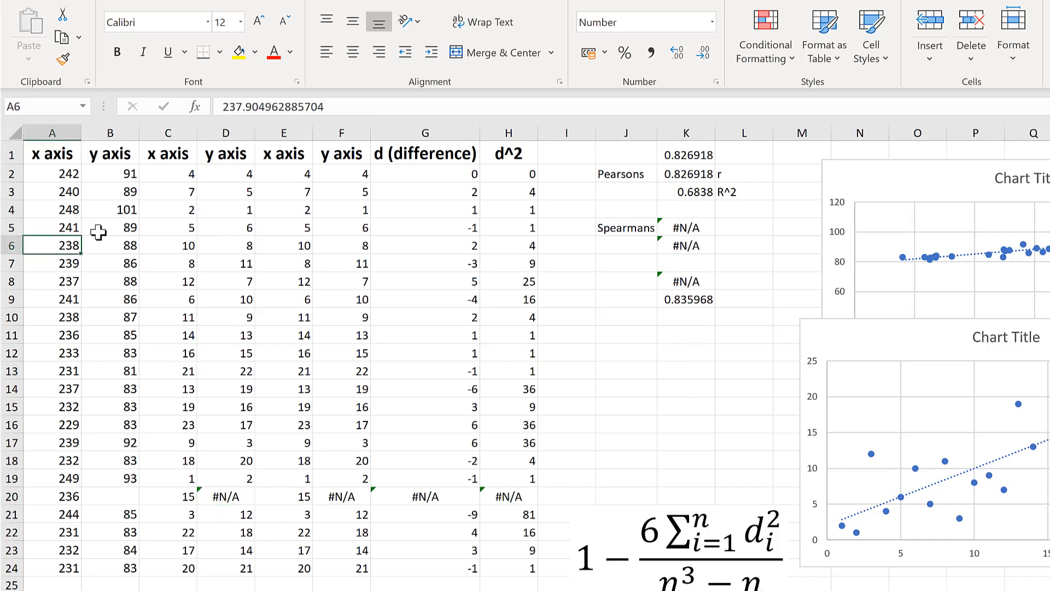
{"action": "key", "text": "Delete"}
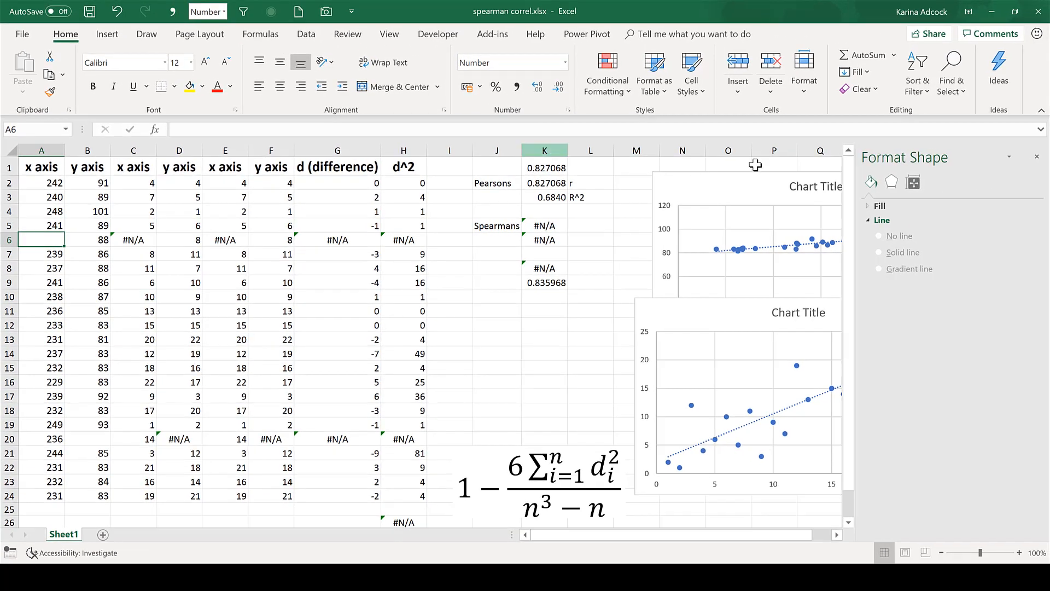
- Close the shape formatting pane and insert seven blank columns at M:S, ahead of the charts
{"action": "left_click", "coordinate": [1033, 157]}
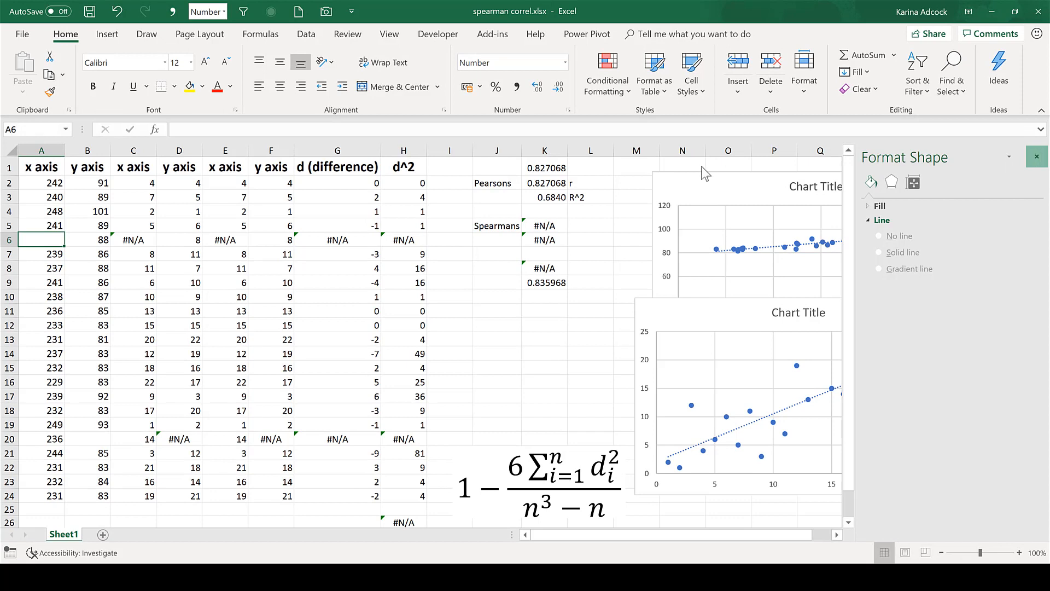
{"action": "left_click_drag", "start_coordinate": [636, 150], "coordinate": [912, 144]}
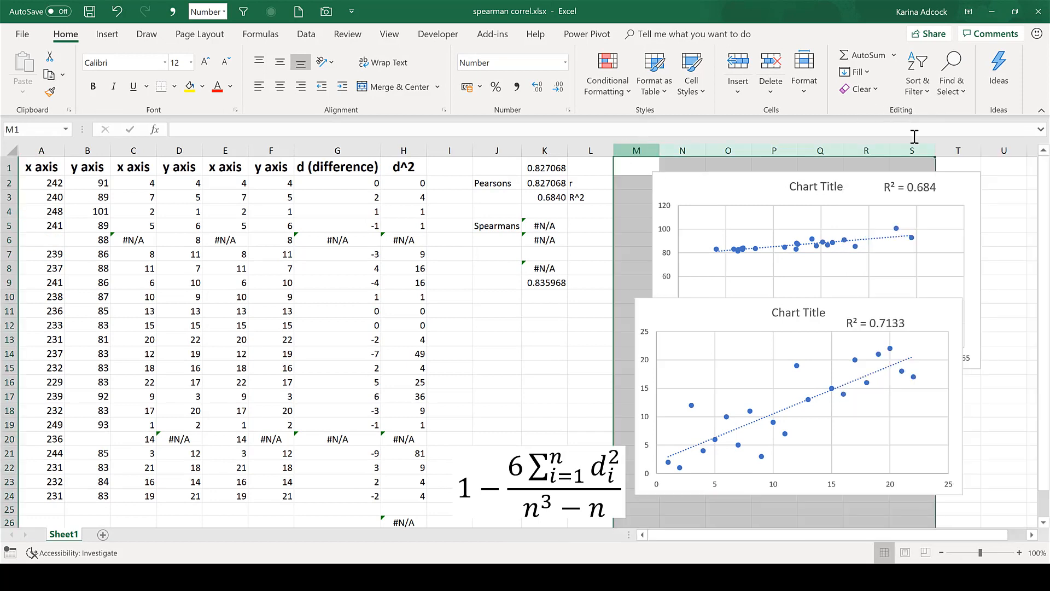
{"action": "right_click", "coordinate": [913, 144]}
{"action": "left_click", "coordinate": [940, 247]}
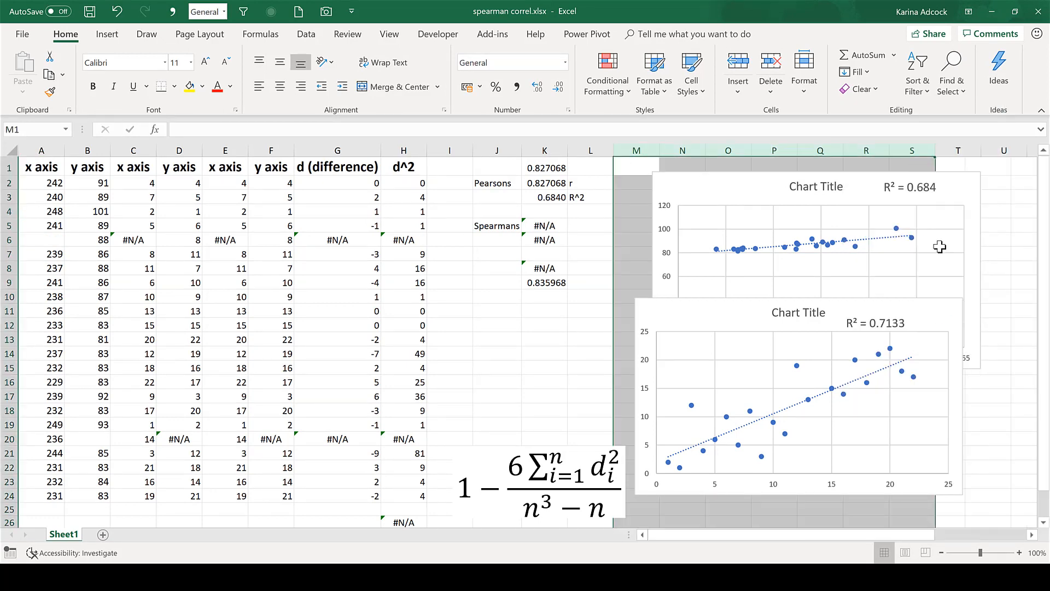
{"action": "left_click", "coordinate": [727, 210]}
- Copy the x and y data in A1:B24 to the empty columns starting at P1
{"action": "left_click_drag", "start_coordinate": [45, 167], "coordinate": [102, 491]}
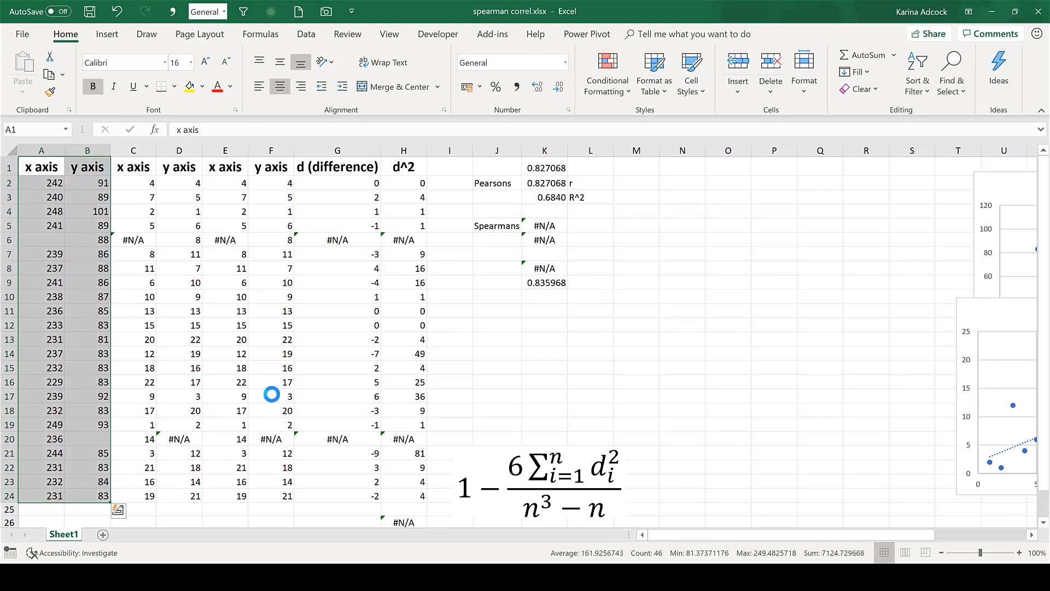
{"action": "key", "text": "ctrl+c"}
{"action": "left_click", "coordinate": [771, 169]}
{"action": "key", "text": "ctrl+v"}
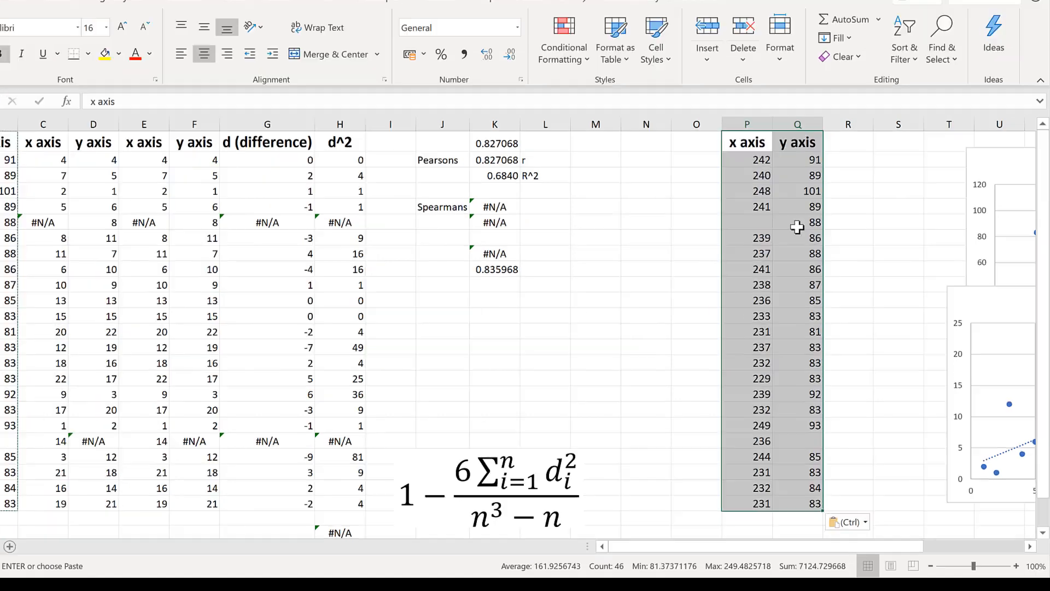
- Remove the incomplete pairs in rows 6 and 20 of the copied data and close the gaps, leaving P2:Q22 filled
{"action": "left_click_drag", "start_coordinate": [774, 240], "coordinate": [820, 244]}
{"action": "key", "text": "Delete"}
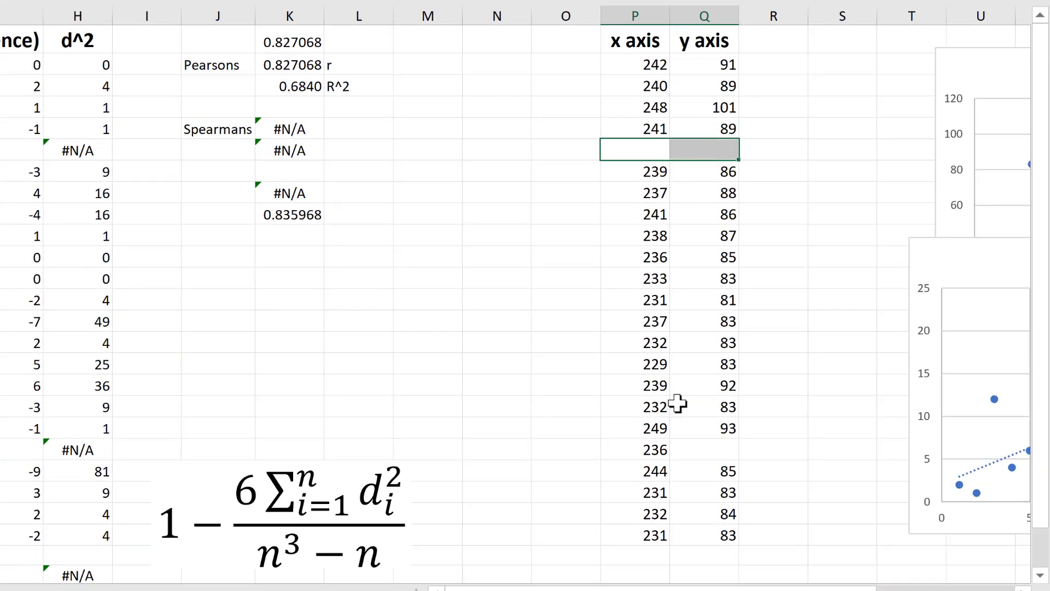
{"action": "left_click_drag", "start_coordinate": [706, 450], "coordinate": [648, 140]}
{"action": "key", "text": "Delete"}
{"action": "left_click_drag", "start_coordinate": [716, 531], "coordinate": [685, 387]}
{"action": "left_click", "coordinate": [774, 171]}
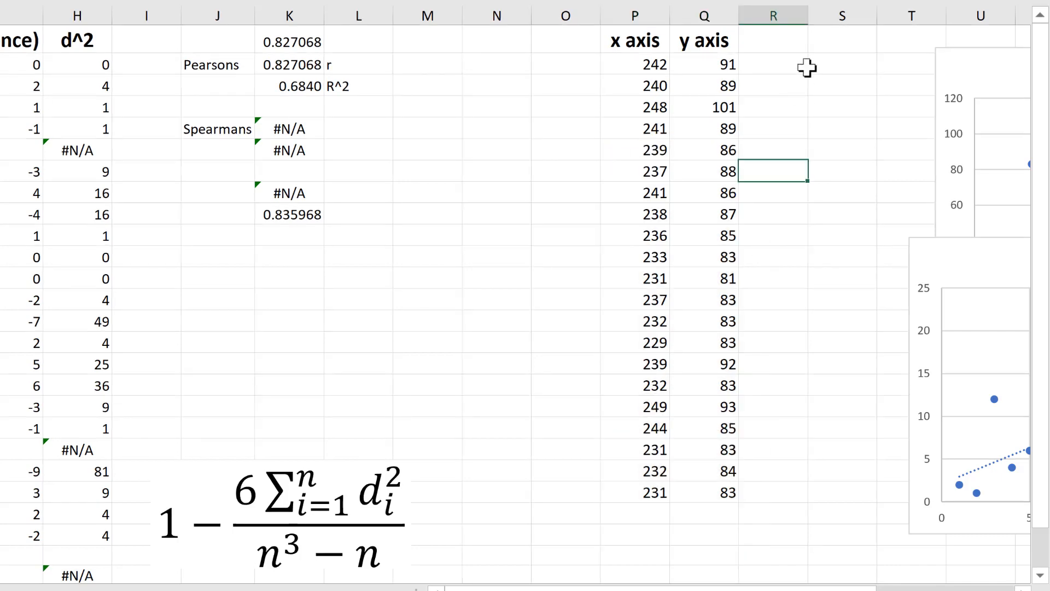
- Calculate Spearman's coefficient for the cleaned data in S2 with =CORREL(RANK.AVG(P2:P22,P2:P22),RANK.AVG(Q2:Q22,Q2:Q22))
{"action": "left_click", "coordinate": [812, 64]}
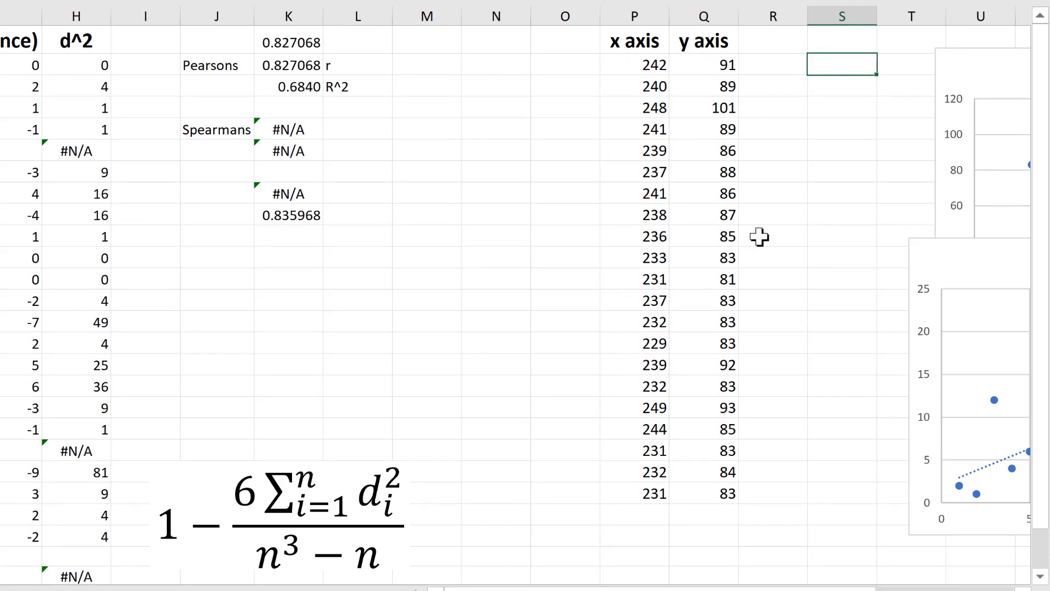
{"action": "type", "text": "=correl"}
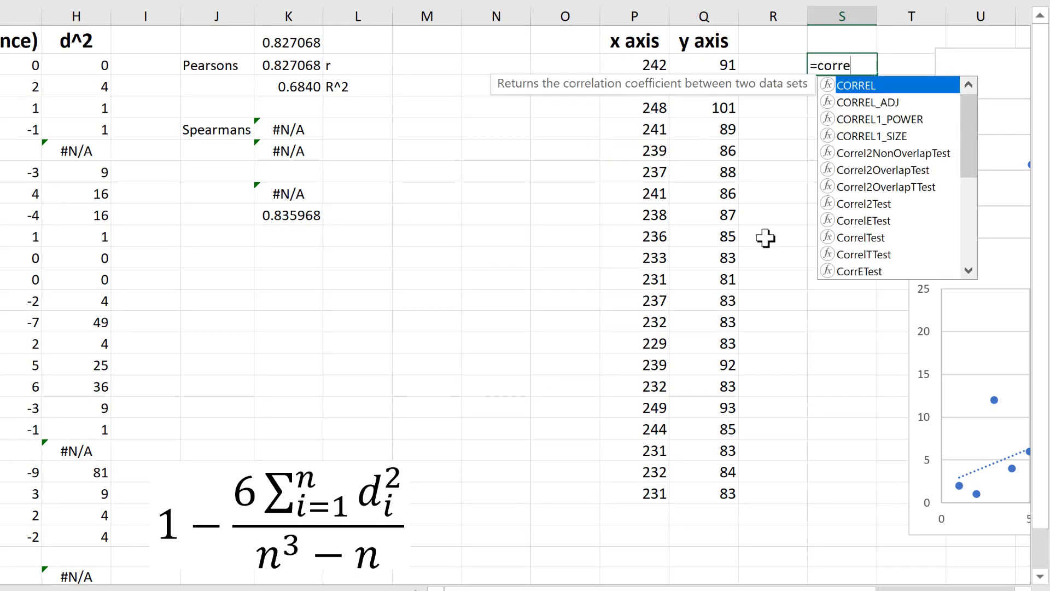
{"action": "key", "text": "Tab"}
{"action": "type", "text": "rank.avg("}
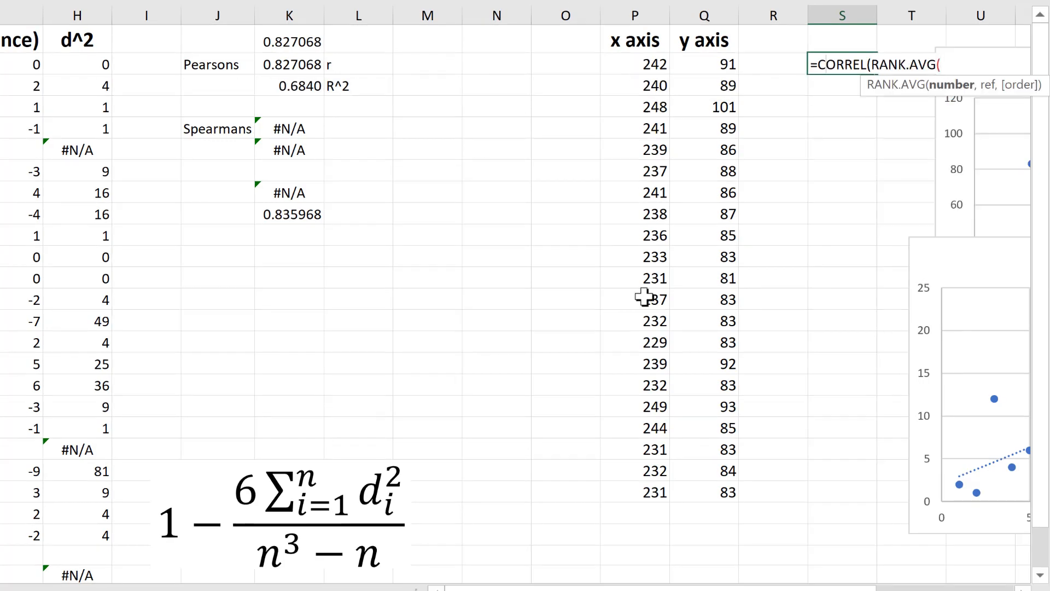
{"action": "left_click_drag", "start_coordinate": [651, 64], "coordinate": [648, 489]}
{"action": "type", "text": ","}
{"action": "left_click_drag", "start_coordinate": [656, 71], "coordinate": [654, 492]}
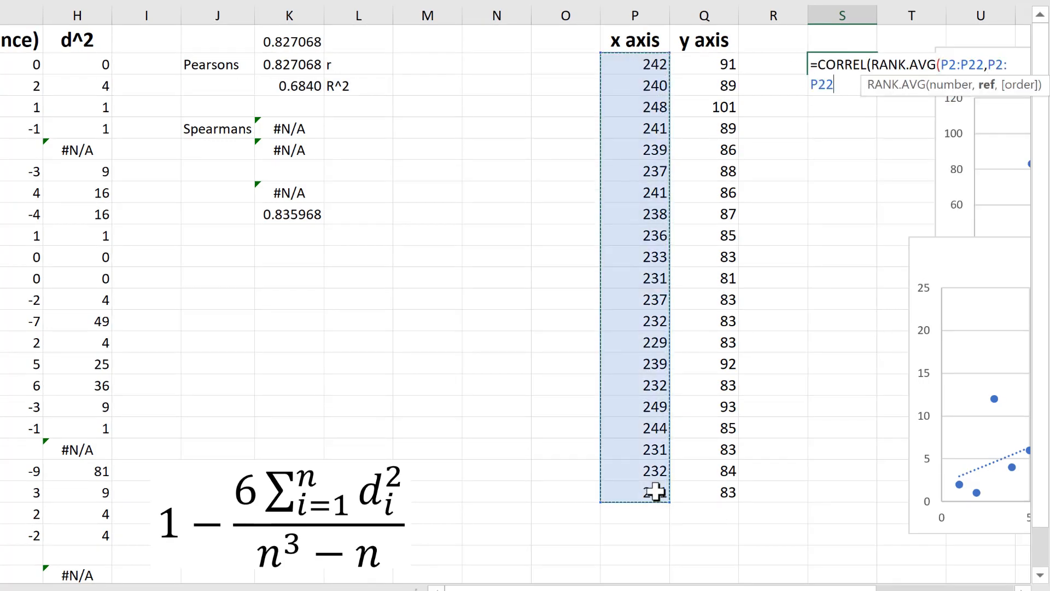
{"action": "type", "text": "),rank."}
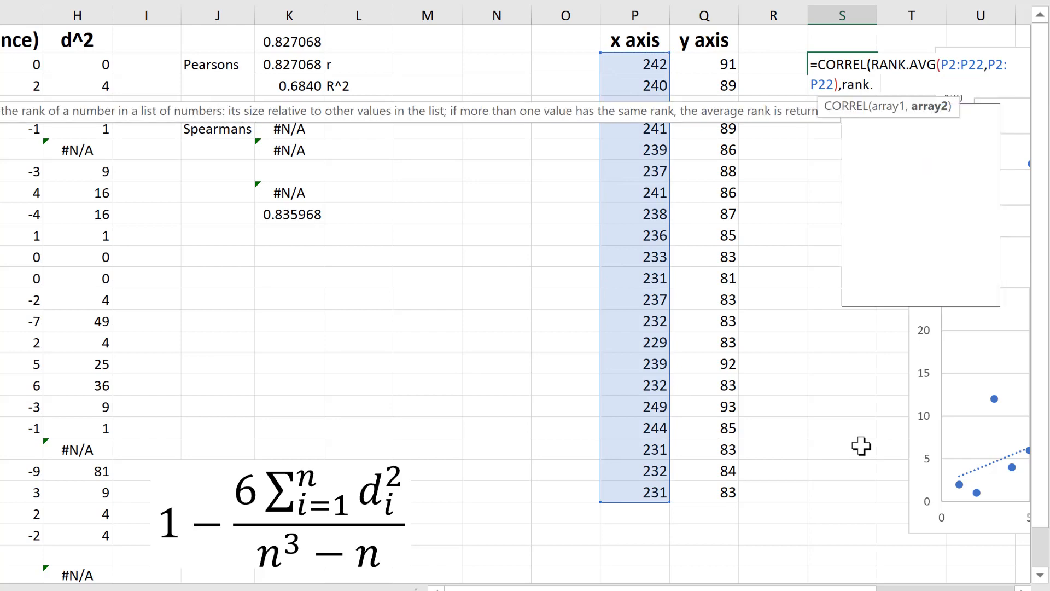
{"action": "key", "text": "Tab"}
{"action": "left_click_drag", "start_coordinate": [727, 65], "coordinate": [707, 487]}
{"action": "type", "text": ","}
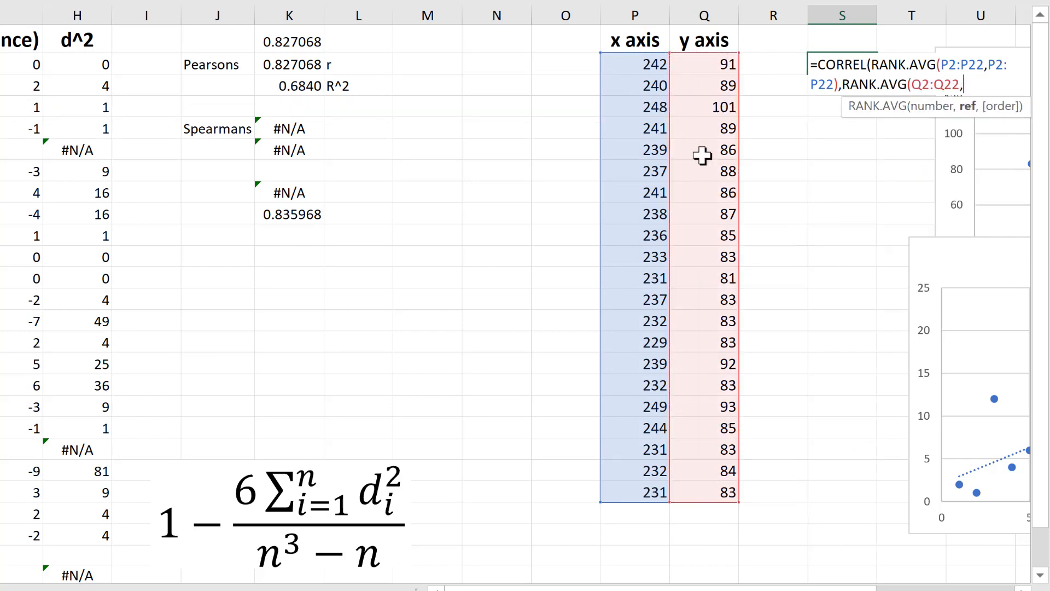
{"action": "left_click_drag", "start_coordinate": [711, 64], "coordinate": [711, 486]}
{"action": "type", "text": "))"}
{"action": "key", "text": "Return"}
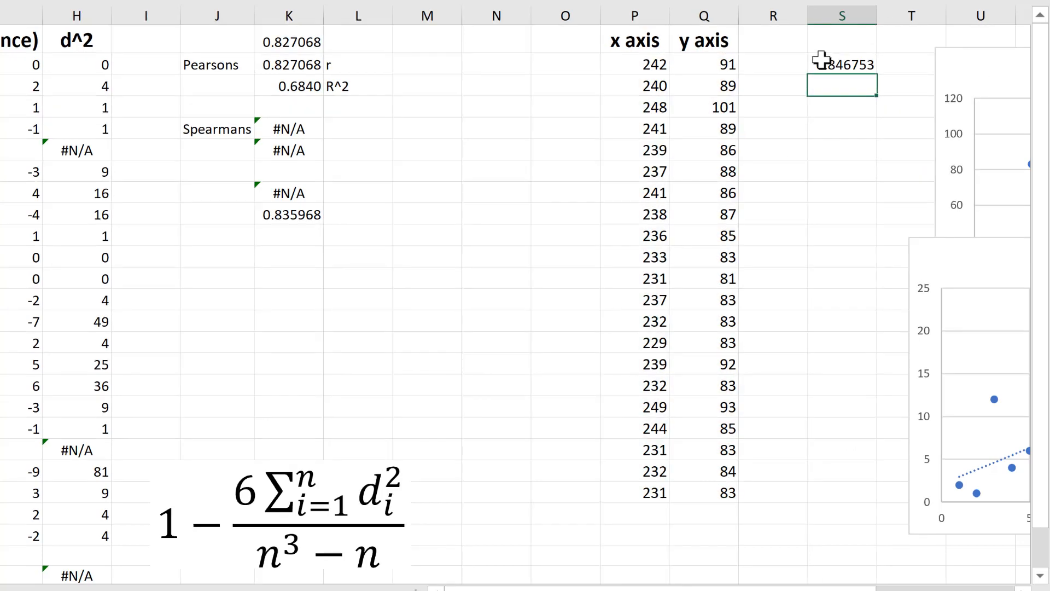
- Compare the cleaned-data coefficient in S2 with the equation-based Spearman coefficient in K9
{"action": "left_click", "coordinate": [857, 68]}
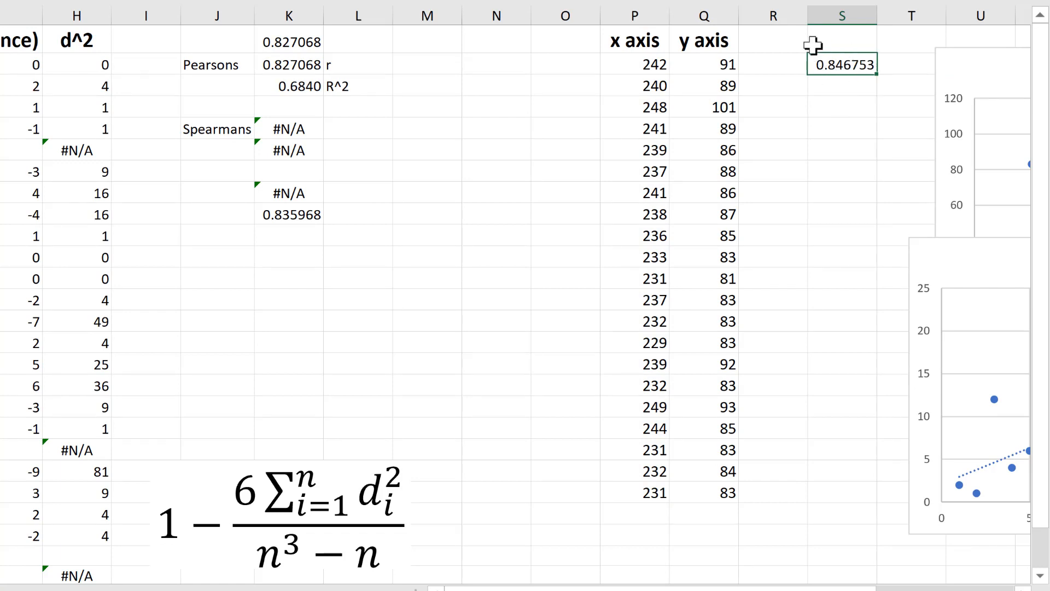
{"action": "left_click", "coordinate": [290, 214]}
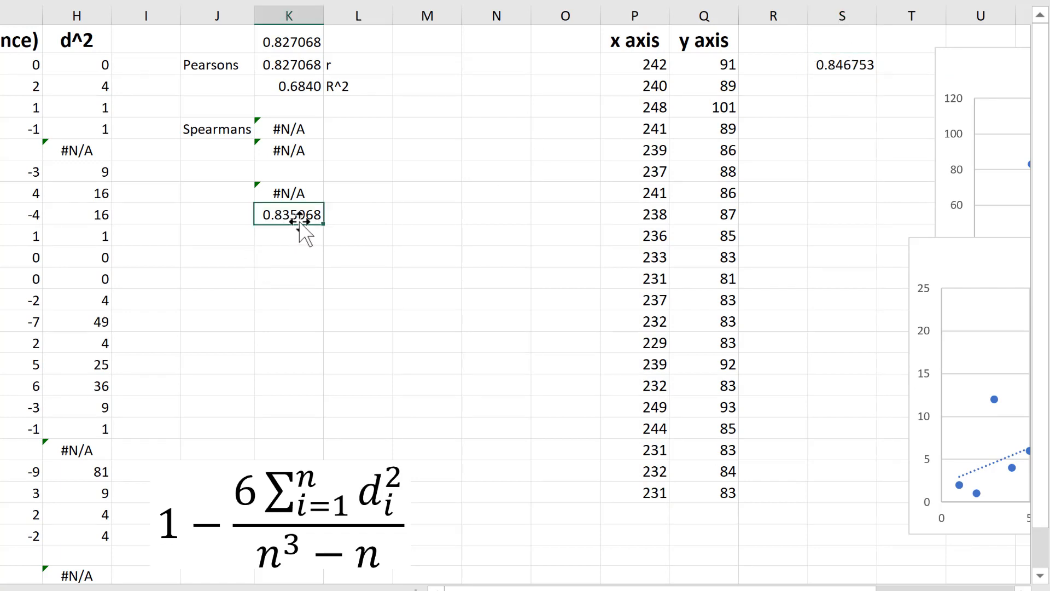
{"action": "left_click", "coordinate": [839, 65]}
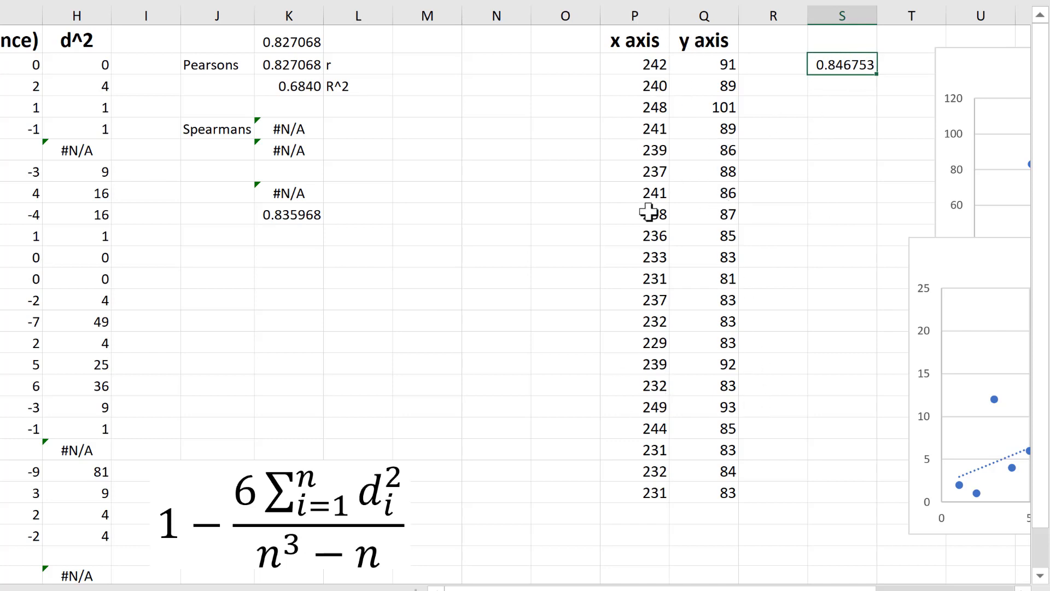
- Insert four blank columns before the rank columns, between the raw y data and column C
{"action": "left_click", "coordinate": [343, 259]}
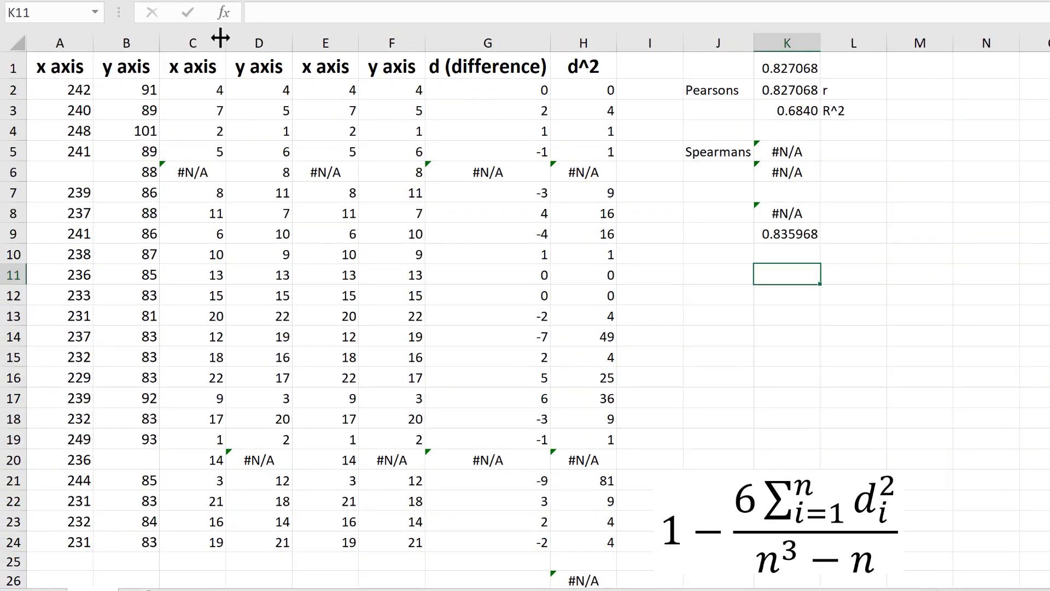
{"action": "left_click_drag", "start_coordinate": [194, 30], "coordinate": [390, 32]}
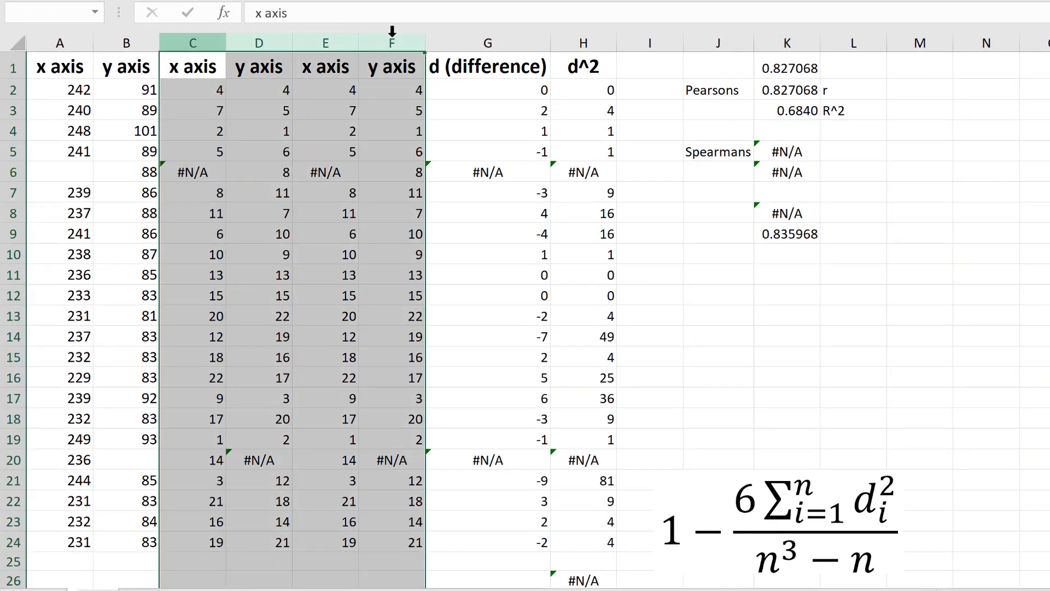
{"action": "right_click", "coordinate": [392, 37]}
{"action": "left_click", "coordinate": [446, 176]}
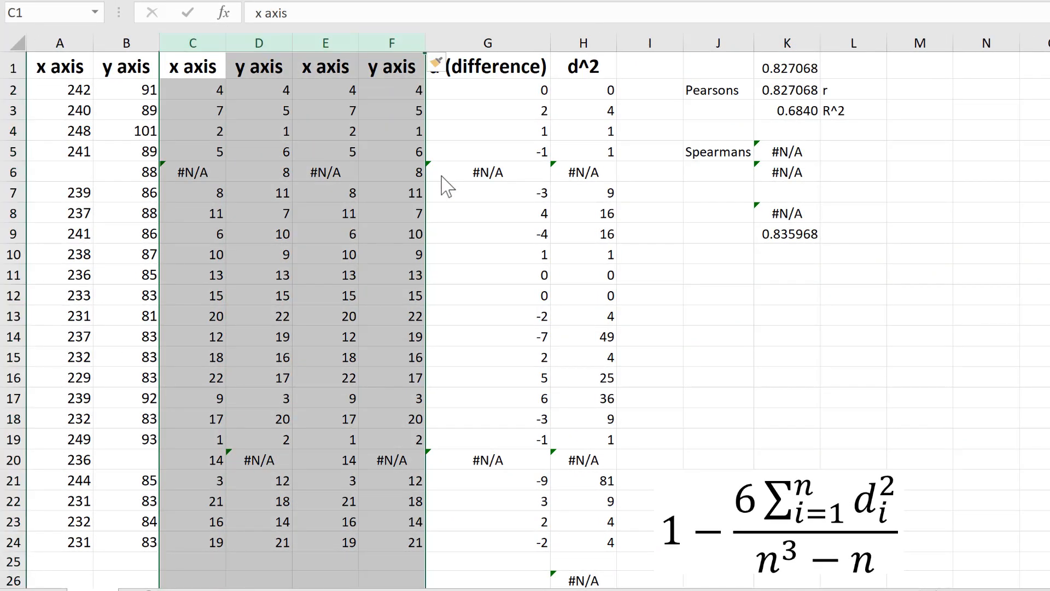
{"action": "left_click", "coordinate": [186, 123]}
- Copy the "x axis" and "y axis" headers from A1:B1 into C1:D1 and E1:F1
{"action": "left_click_drag", "start_coordinate": [58, 68], "coordinate": [109, 68]}
{"action": "key", "text": "ctrl+c"}
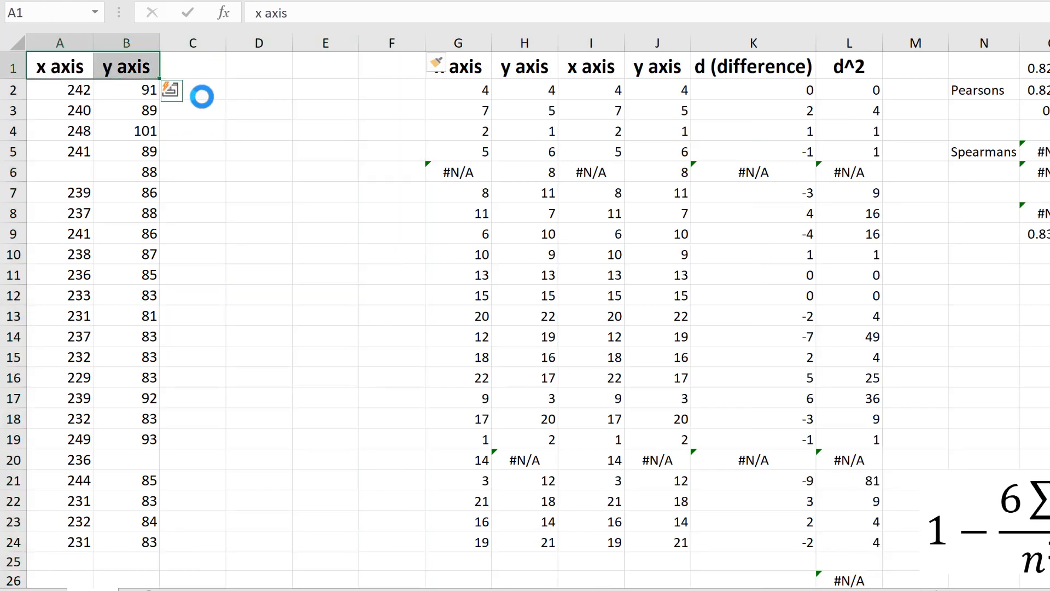
{"action": "left_click", "coordinate": [193, 66]}
{"action": "key", "text": "ctrl+v"}
{"action": "left_click", "coordinate": [310, 69]}
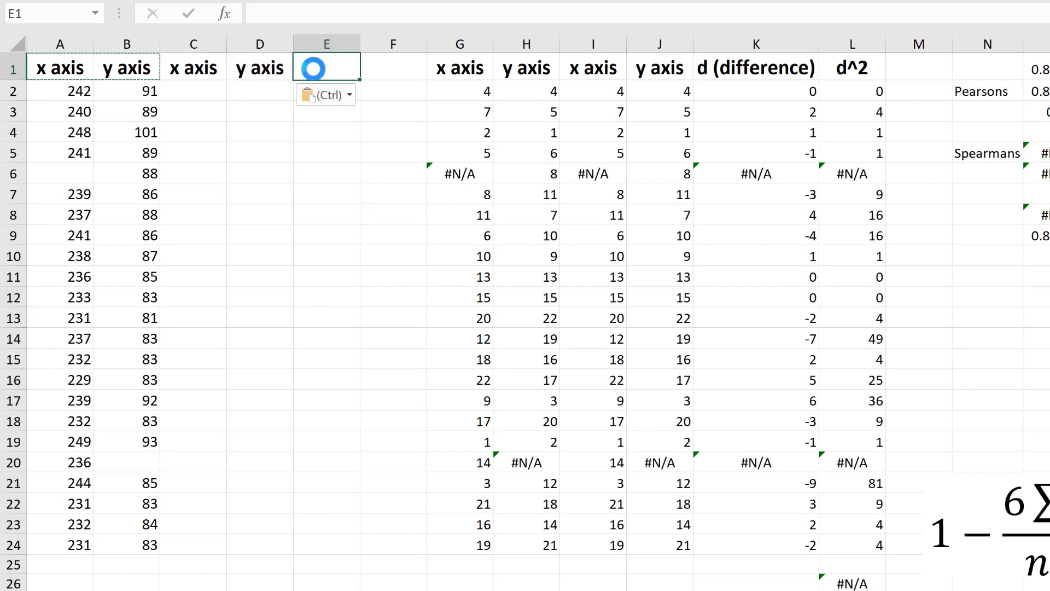
{"action": "key", "text": "ctrl+v"}
- Enter =IF((A2="")+(B2=""),"",A2) in C2 to blank out x values from incomplete pairs
{"action": "left_click", "coordinate": [219, 91]}
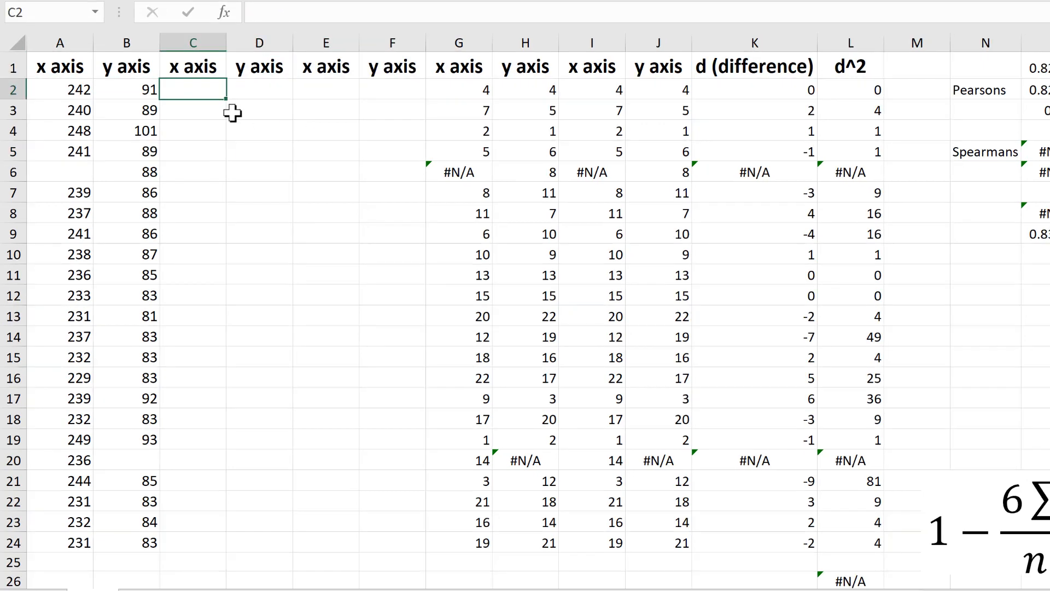
{"action": "type", "text": "=if"}
{"action": "key", "text": "Tab"}
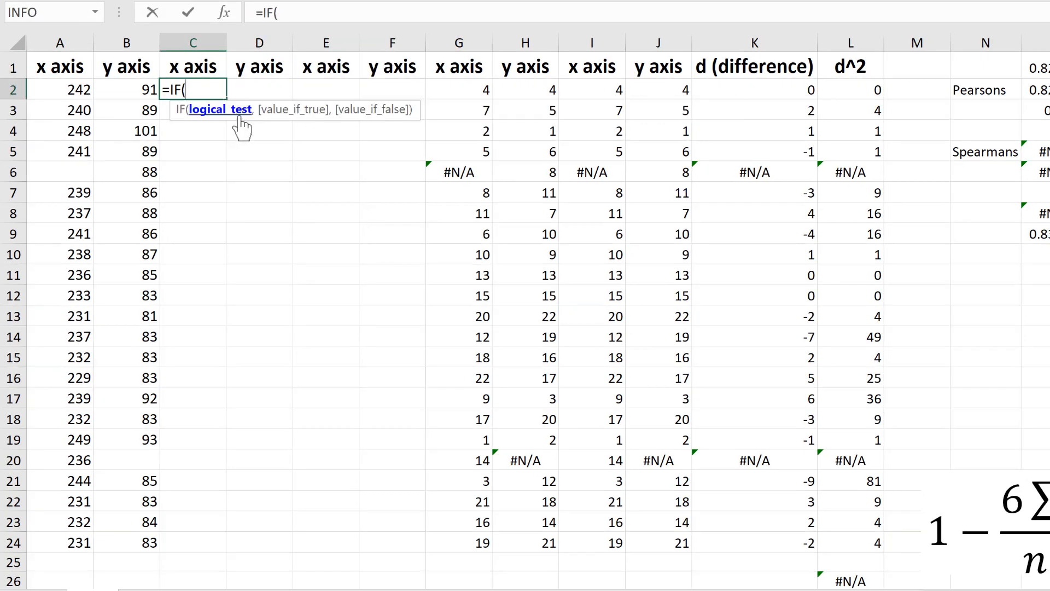
{"action": "left_click", "coordinate": [90, 91]}
{"action": "type", "text": "="}
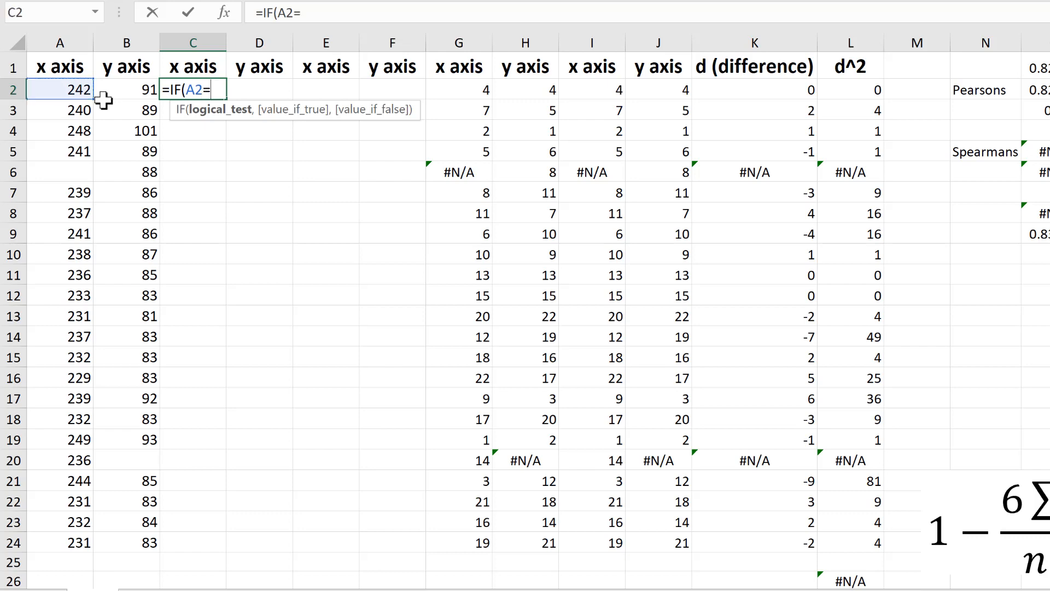
{"action": "left_click", "coordinate": [280, 13]}
{"action": "type", "text": "("}
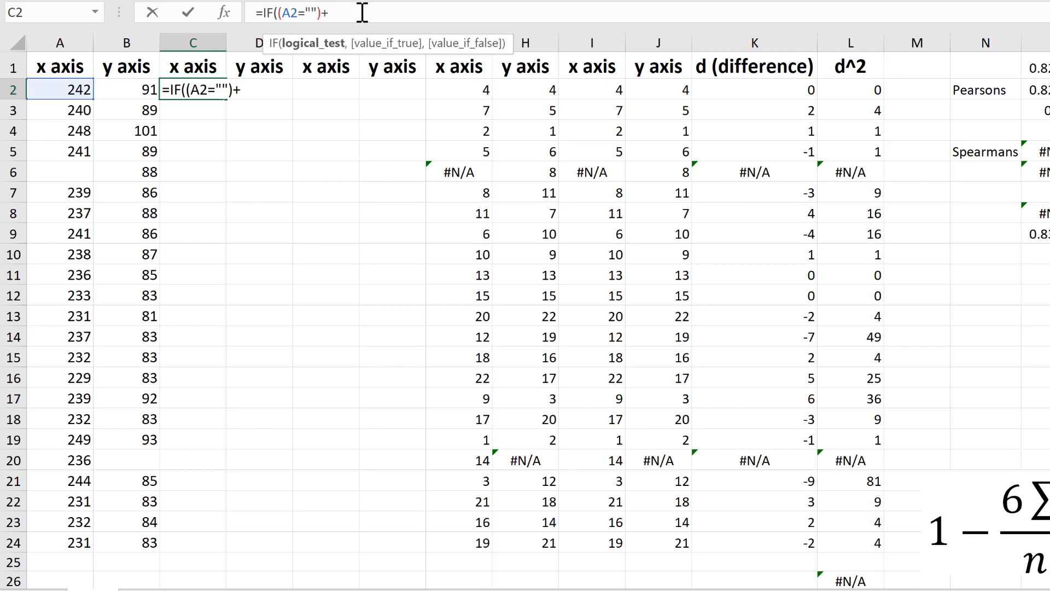
{"action": "type", "text": "b2=\""}
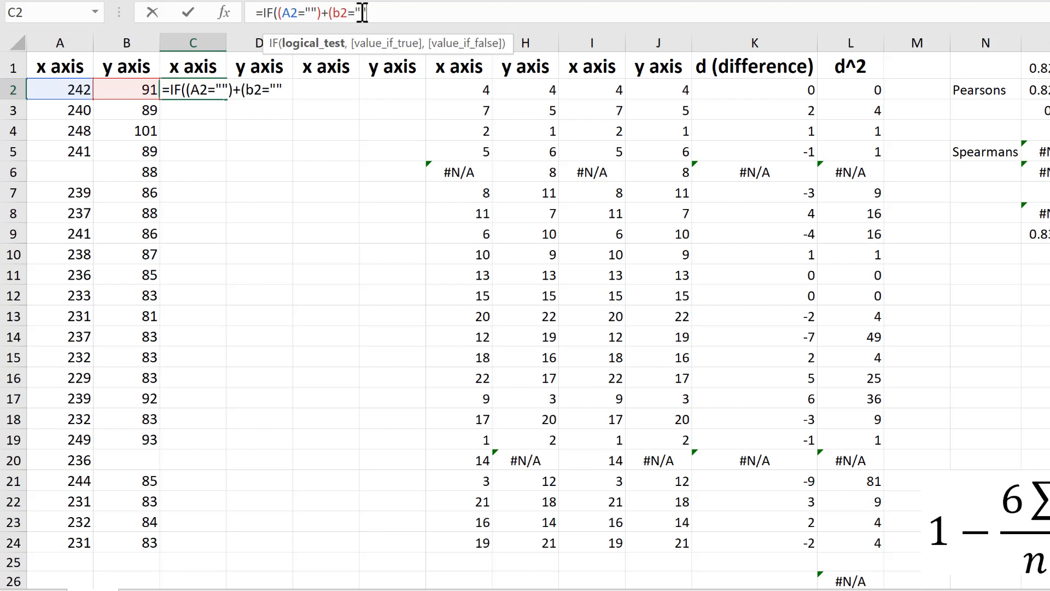
{"action": "type", "text": "\"),"}
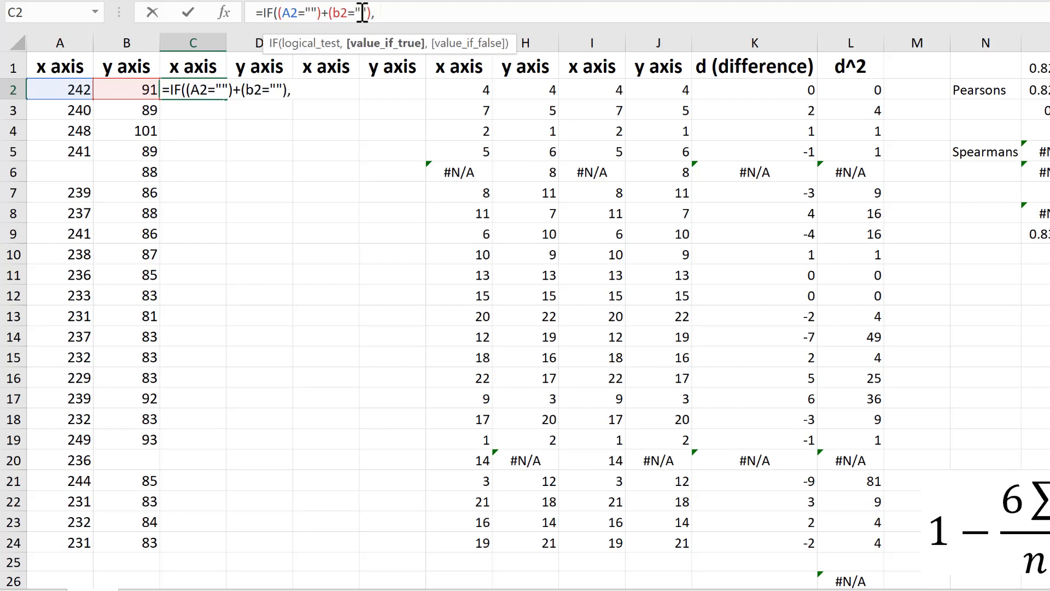
{"action": "type", "text": "\"\","}
{"action": "left_click", "coordinate": [76, 100]}
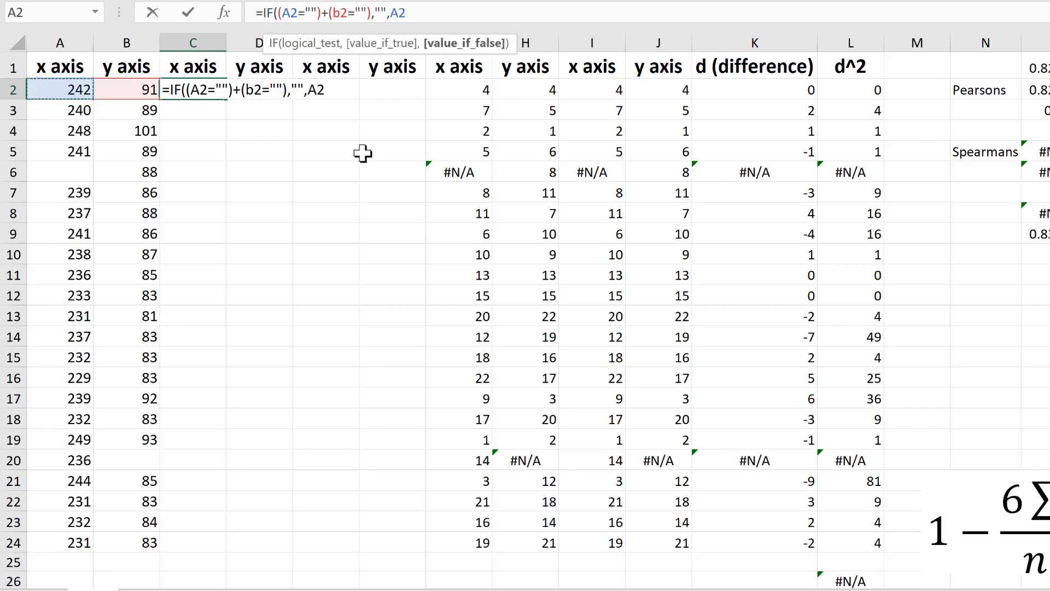
{"action": "type", "text": ")"}
{"action": "key", "text": "Return"}
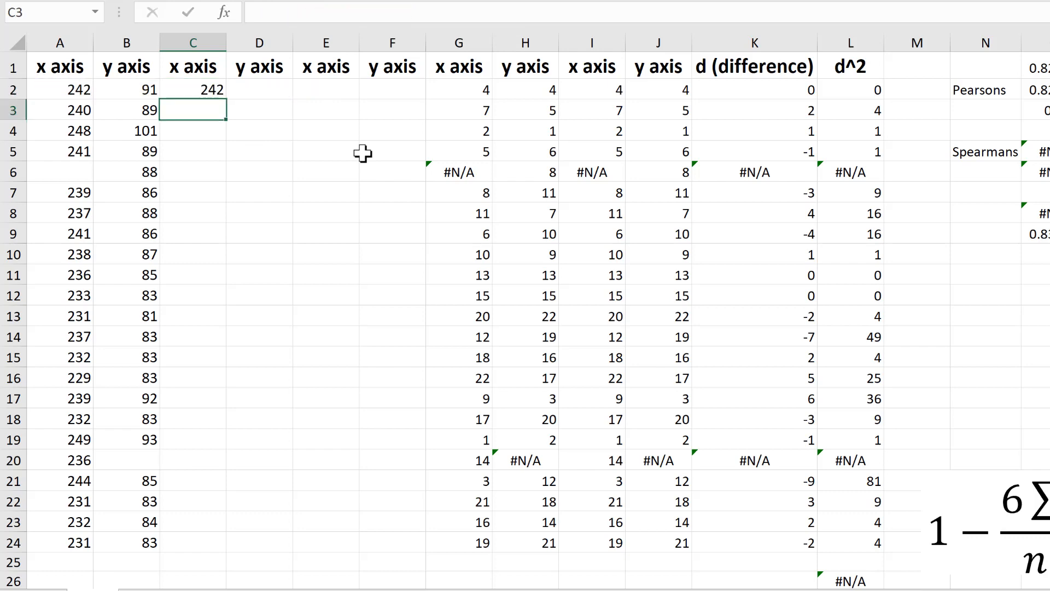
- Fill the C2 formula down to C24 and check C6 and C20 against the raw data in their rows
{"action": "left_click", "coordinate": [197, 91]}
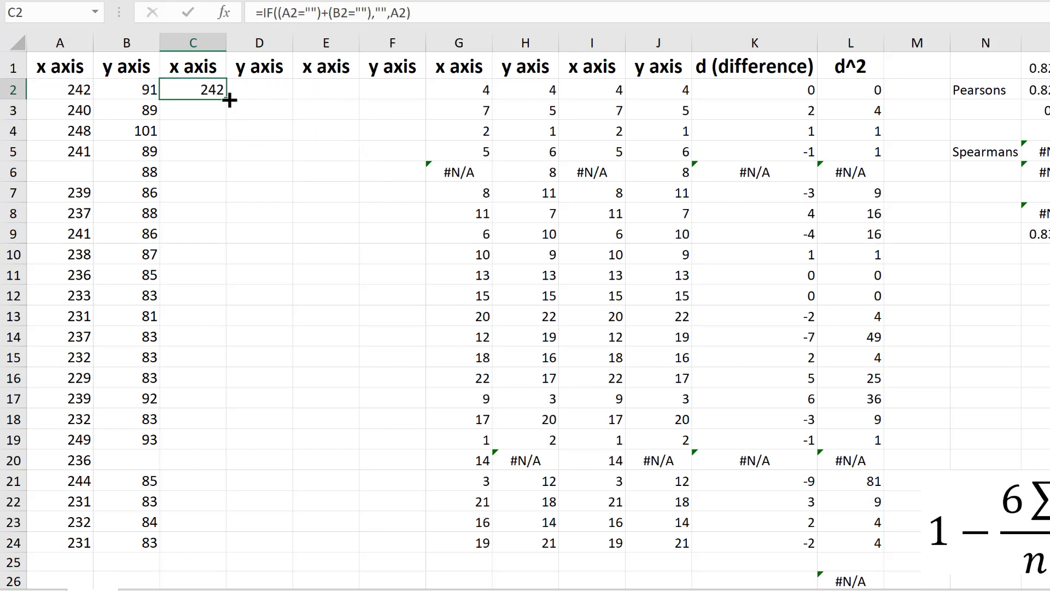
{"action": "double_click", "coordinate": [229, 99]}
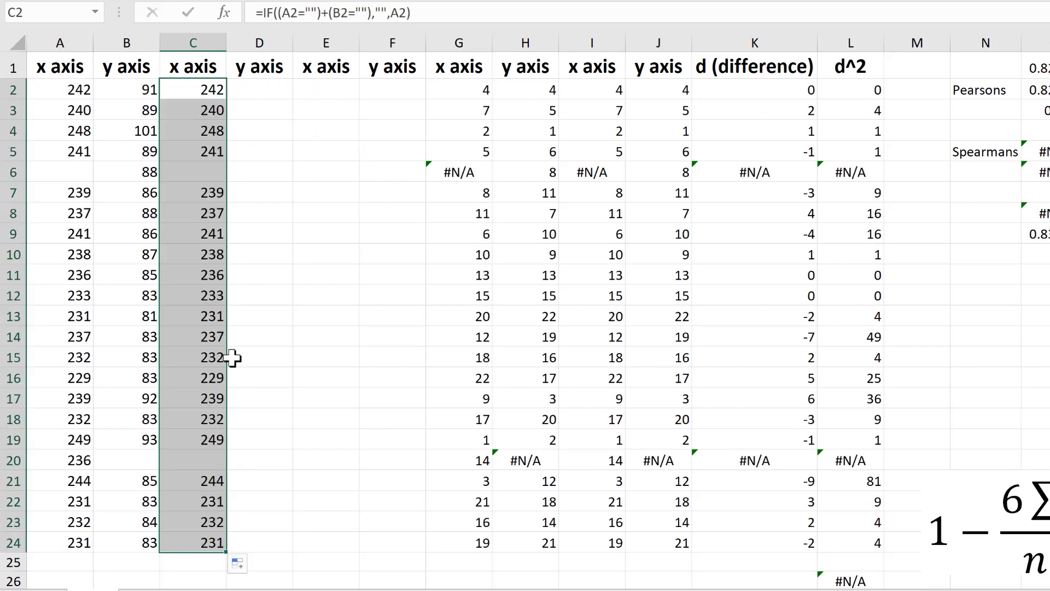
{"action": "left_click", "coordinate": [184, 172]}
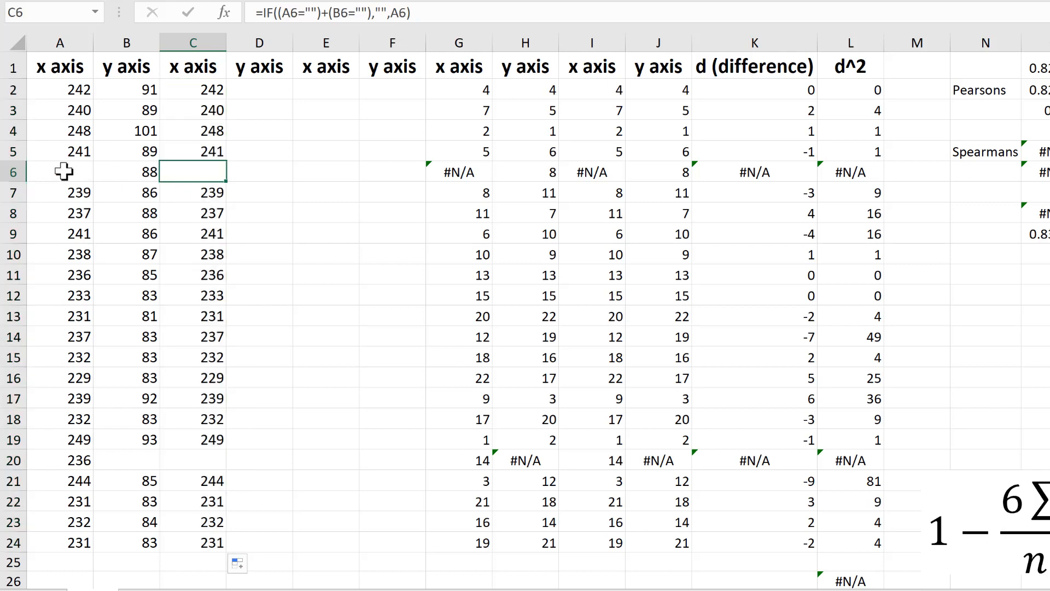
{"action": "left_click", "coordinate": [64, 171]}
{"action": "left_click", "coordinate": [202, 171]}
{"action": "left_click", "coordinate": [81, 460]}
{"action": "left_click", "coordinate": [192, 462]}
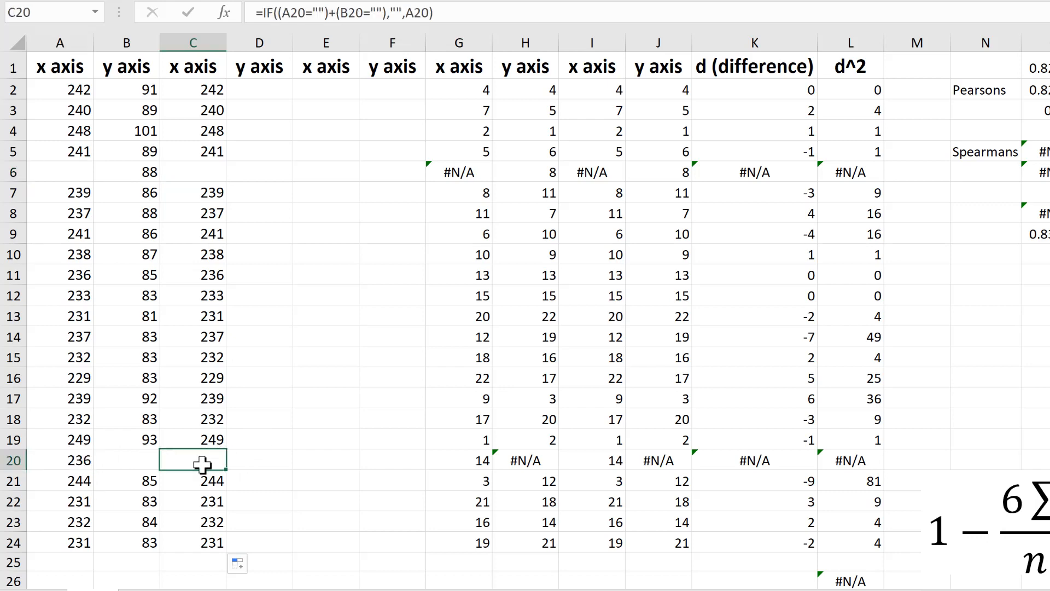
{"action": "left_click", "coordinate": [140, 460]}
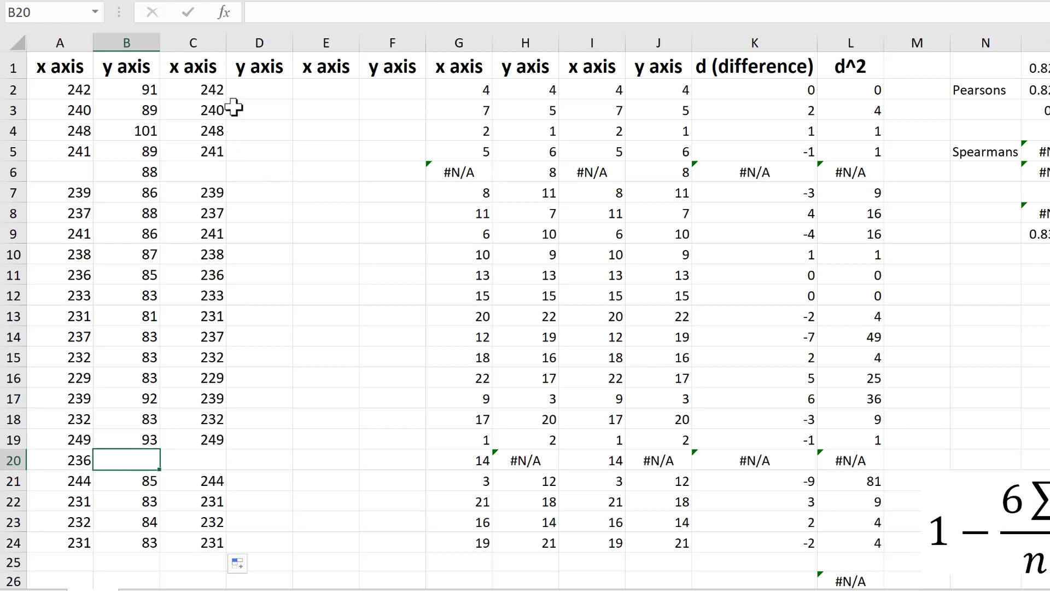
- Enter =IF((A2:A24="")+(B2:B24=""),"",B2:B24) in D2 to filter the y values, and check D6 and D20
{"action": "left_click", "coordinate": [206, 88]}
{"action": "left_click", "coordinate": [251, 93]}
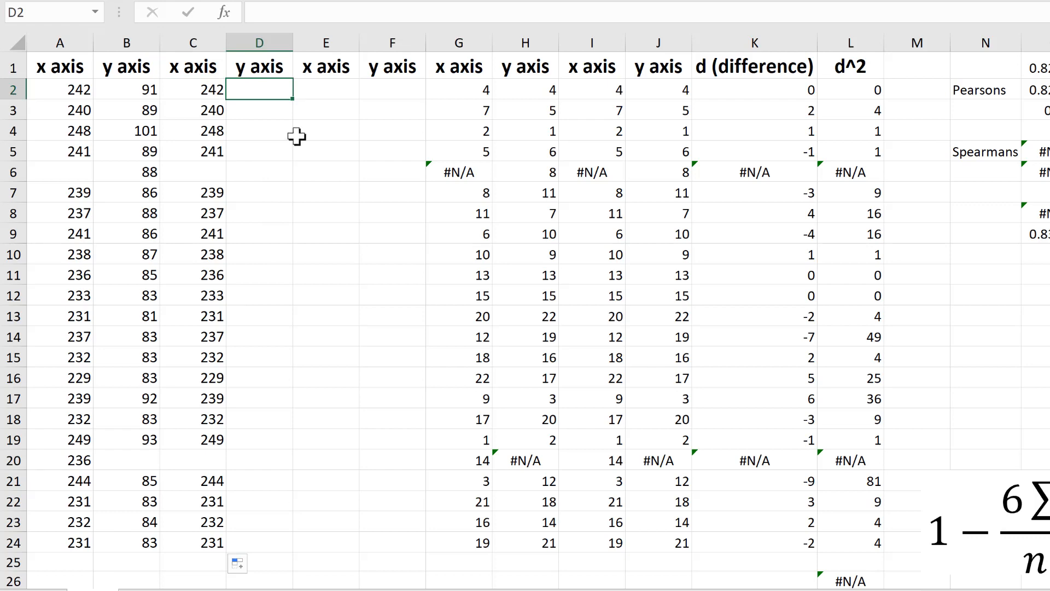
{"action": "type", "text": "=if"}
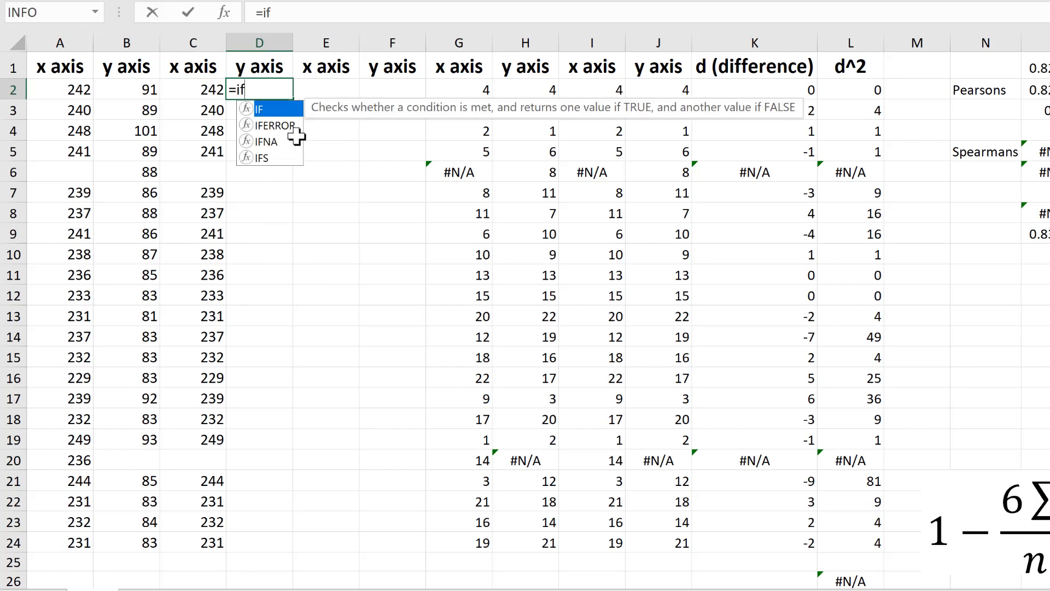
{"action": "key", "text": "Tab"}
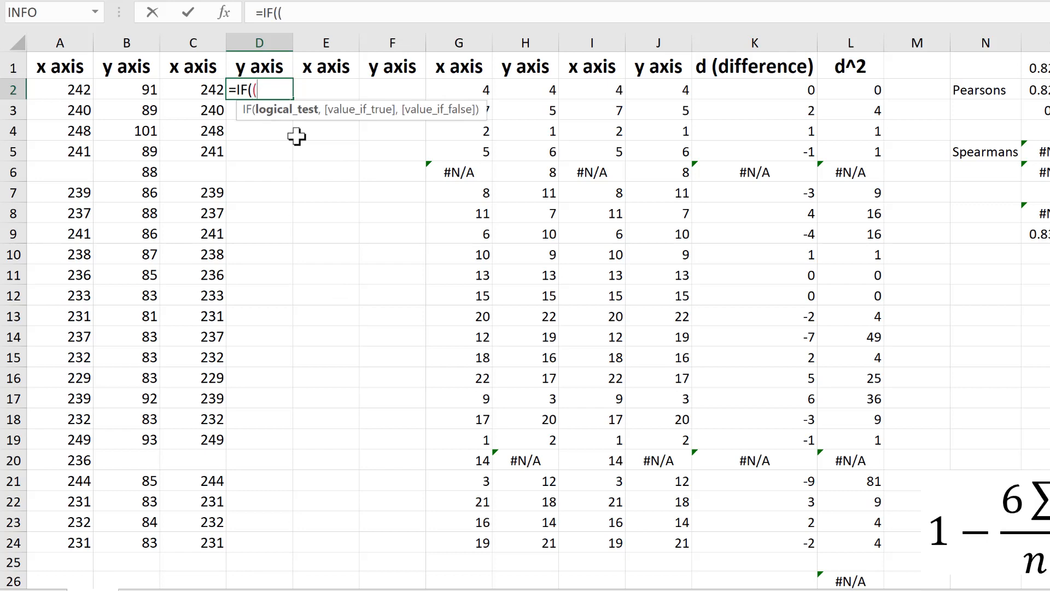
{"action": "type", "text": "("}
{"action": "left_click_drag", "start_coordinate": [73, 89], "coordinate": [77, 554]}
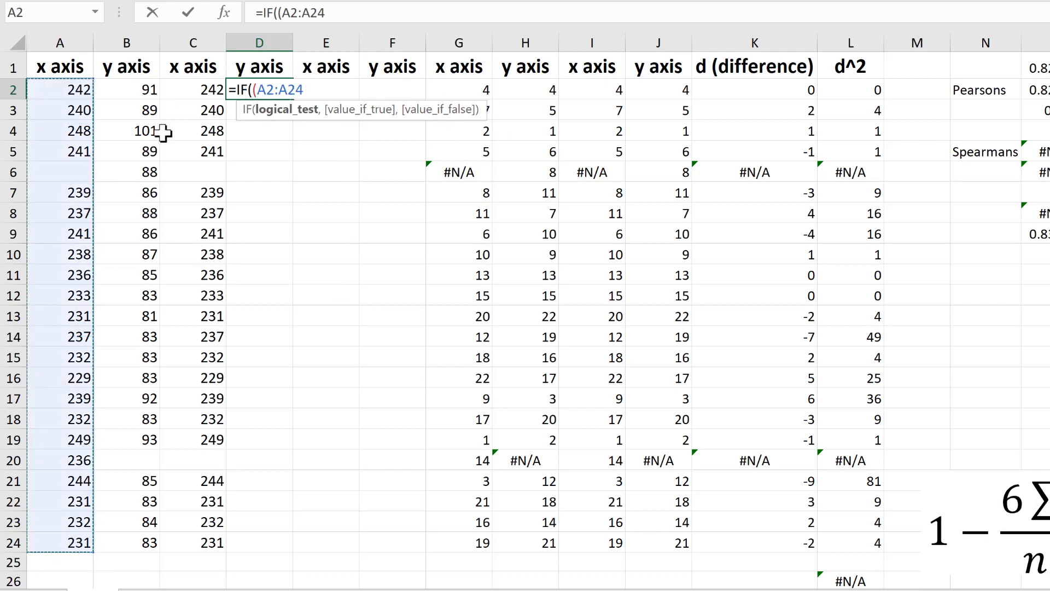
{"action": "type", "text": "=\"\")+("}
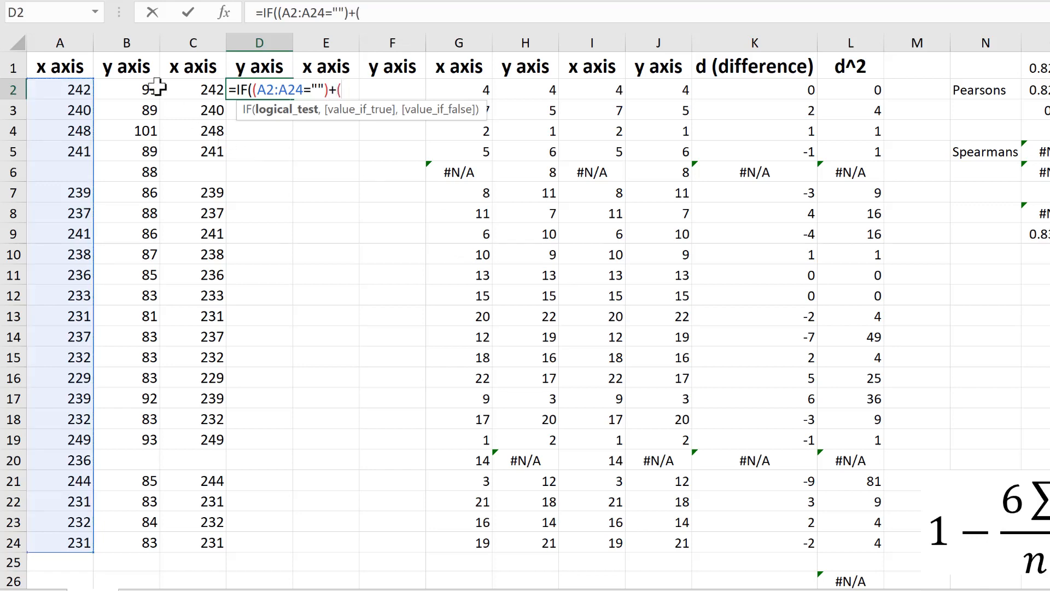
{"action": "left_click_drag", "start_coordinate": [146, 94], "coordinate": [147, 542]}
{"action": "type", "text": "="}
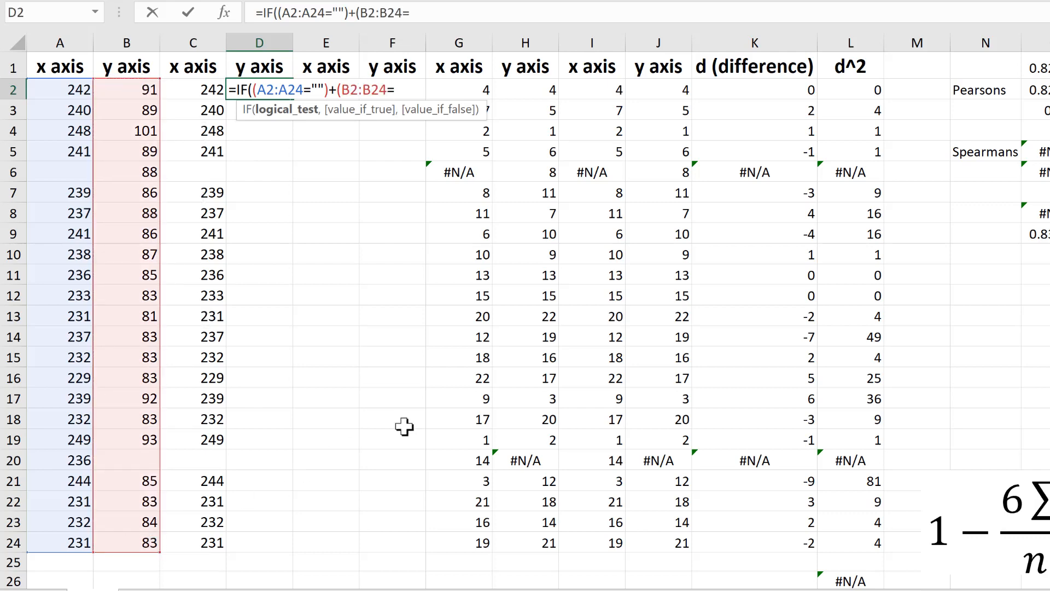
{"action": "type", "text": "\"\"),\"\","}
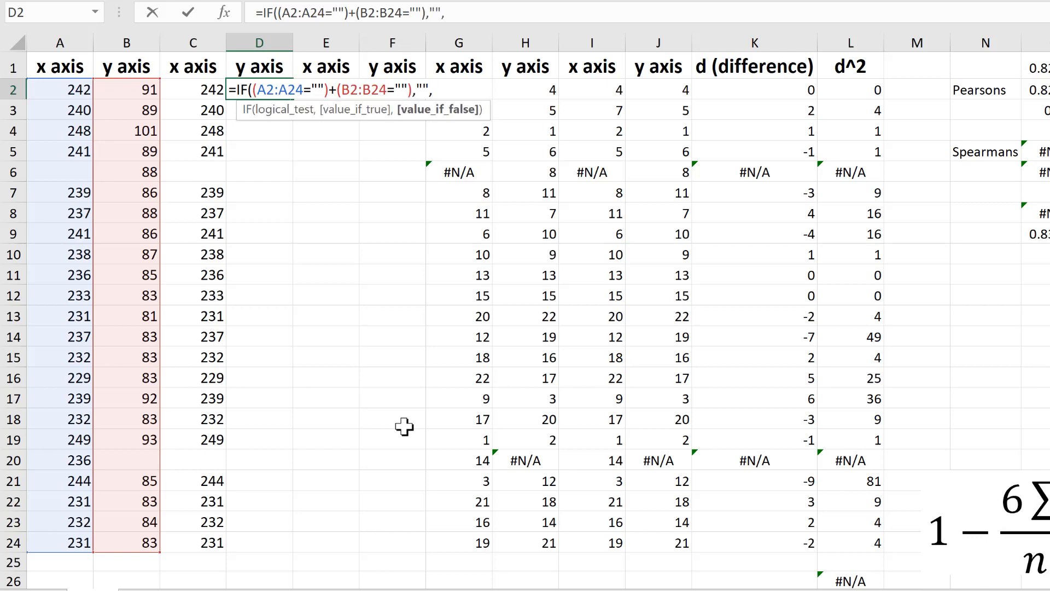
{"action": "left_click_drag", "start_coordinate": [126, 89], "coordinate": [123, 542]}
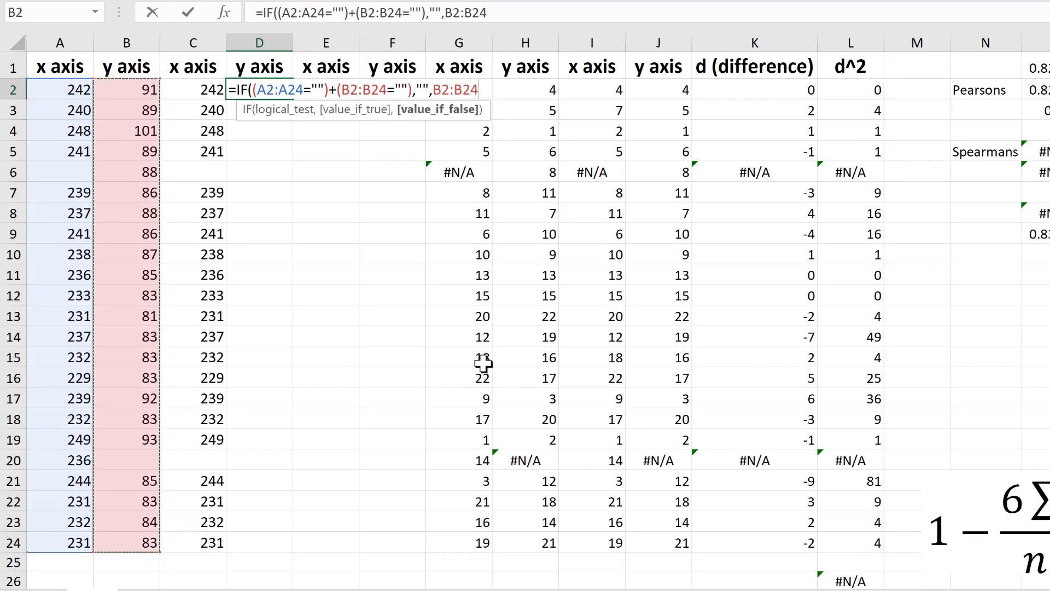
{"action": "type", "text": ")"}
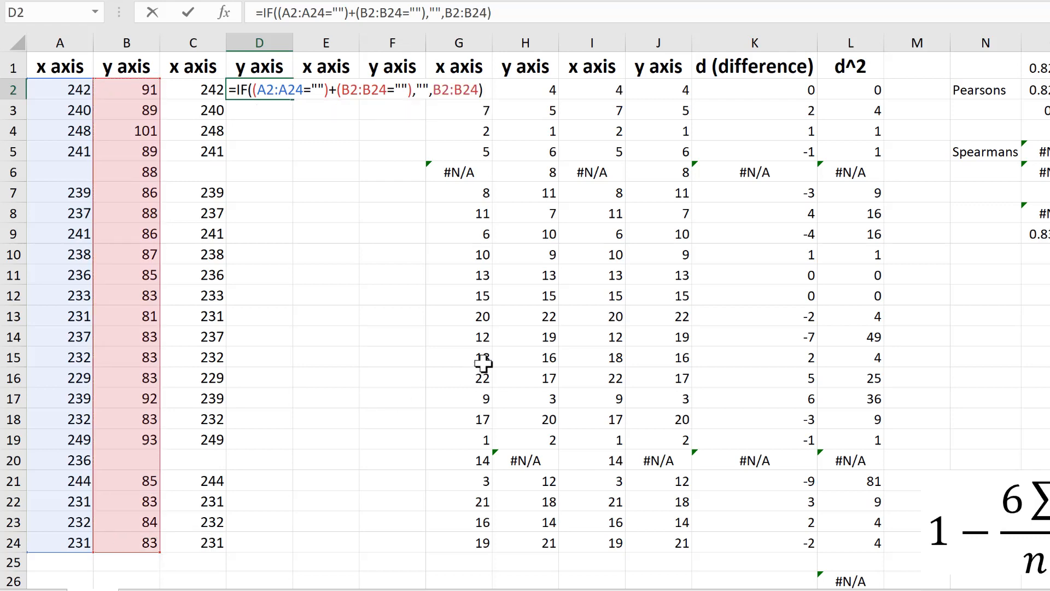
{"action": "key", "text": "Return"}
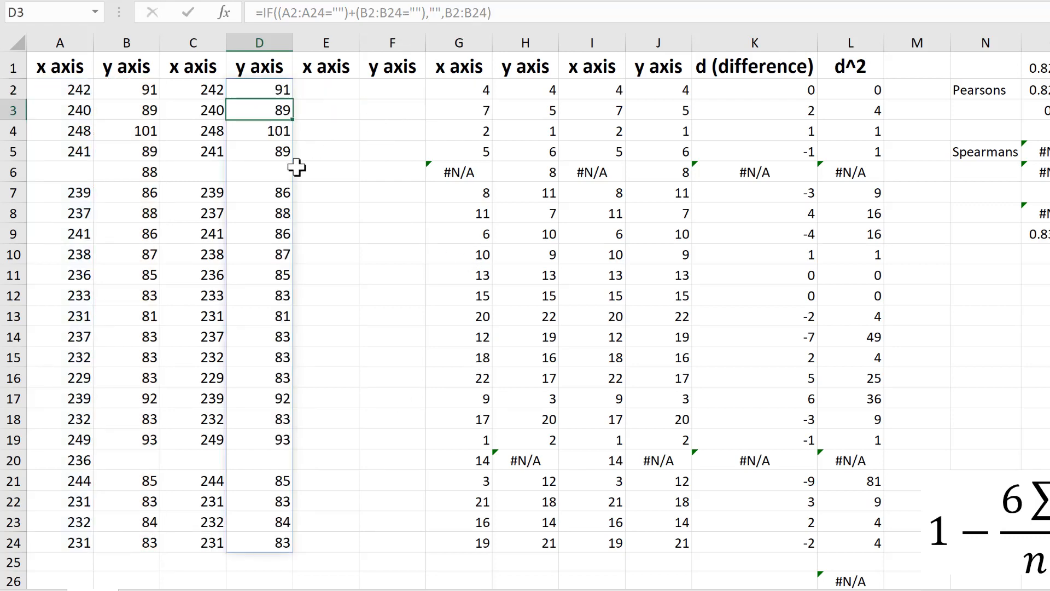
{"action": "left_click", "coordinate": [255, 169]}
{"action": "left_click", "coordinate": [265, 462]}
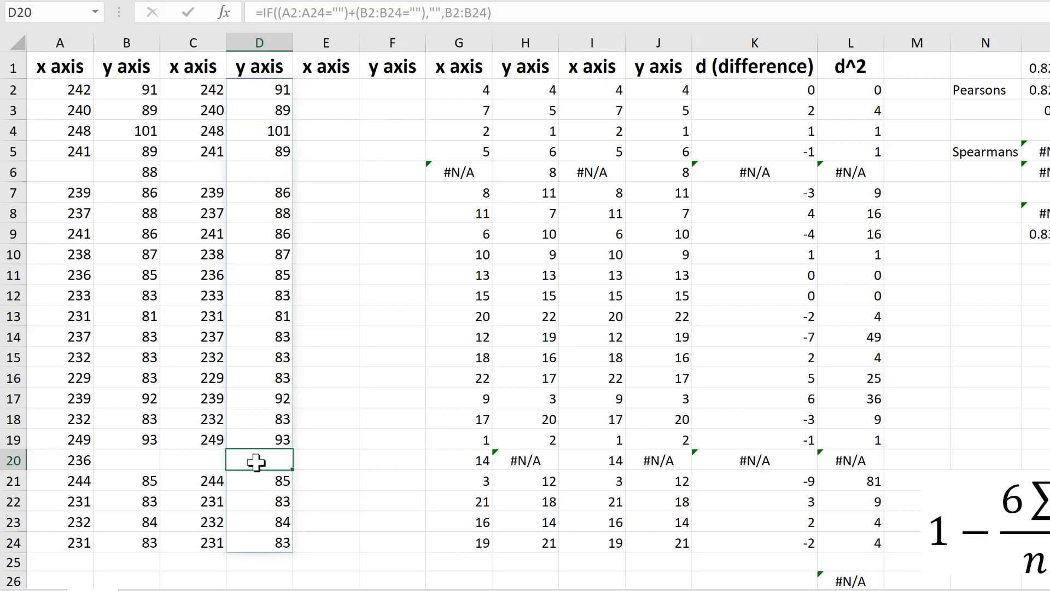
{"action": "left_click", "coordinate": [263, 174]}
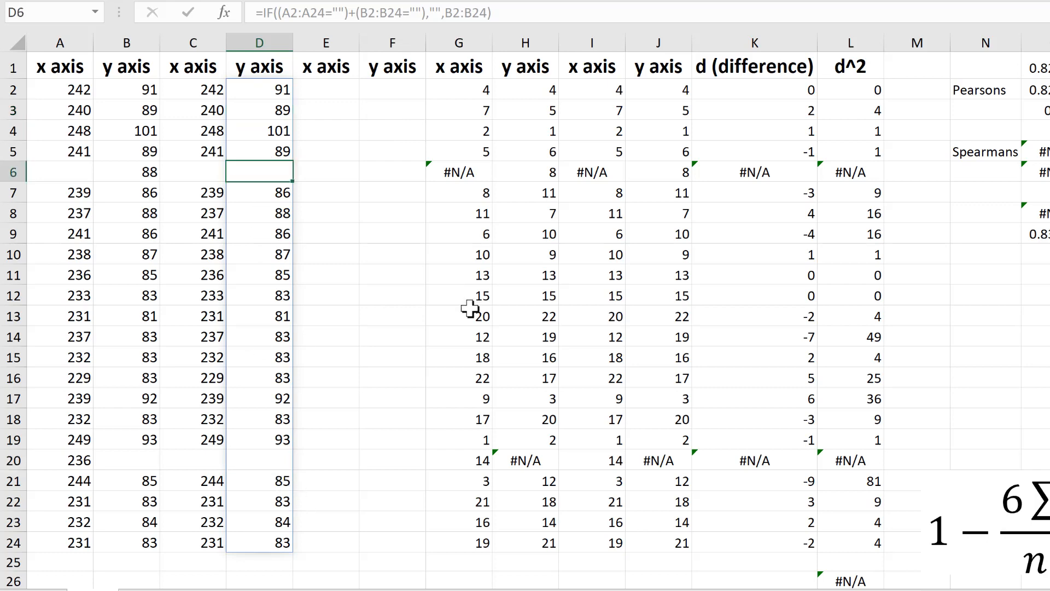
- Rank the filtered x values with =RANK.AVG(C2:C24,C2:C24) in E2 and inspect the results in E6 and E20
{"action": "left_click", "coordinate": [313, 89]}
{"action": "type", "text": "="}
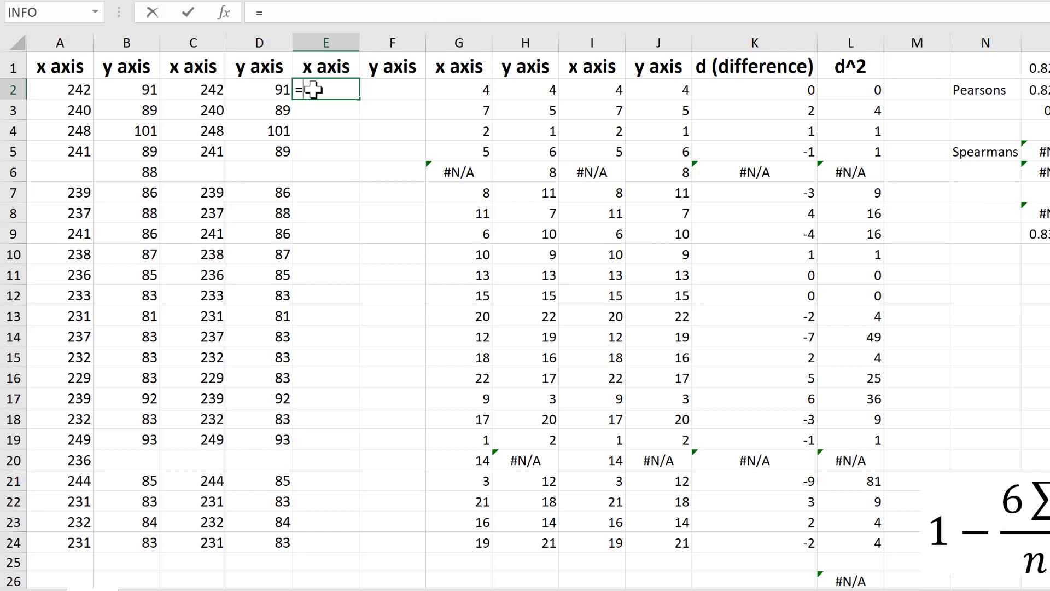
{"action": "type", "text": "rank.avg"}
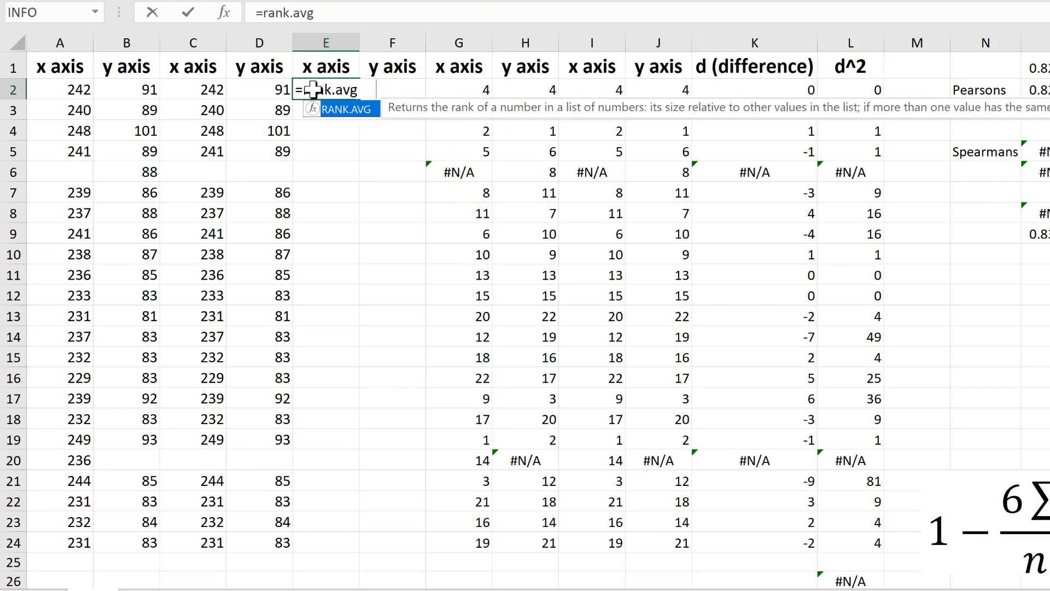
{"action": "key", "text": "Tab"}
{"action": "left_click_drag", "start_coordinate": [194, 89], "coordinate": [199, 532]}
{"action": "type", "text": ","}
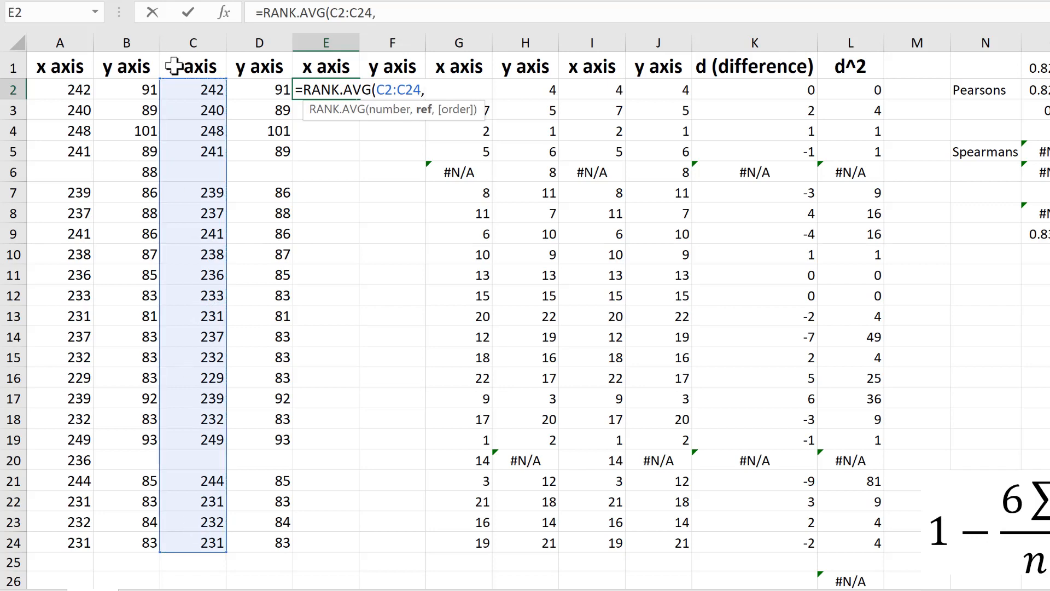
{"action": "left_click_drag", "start_coordinate": [182, 98], "coordinate": [195, 525]}
{"action": "key", "text": "Return"}
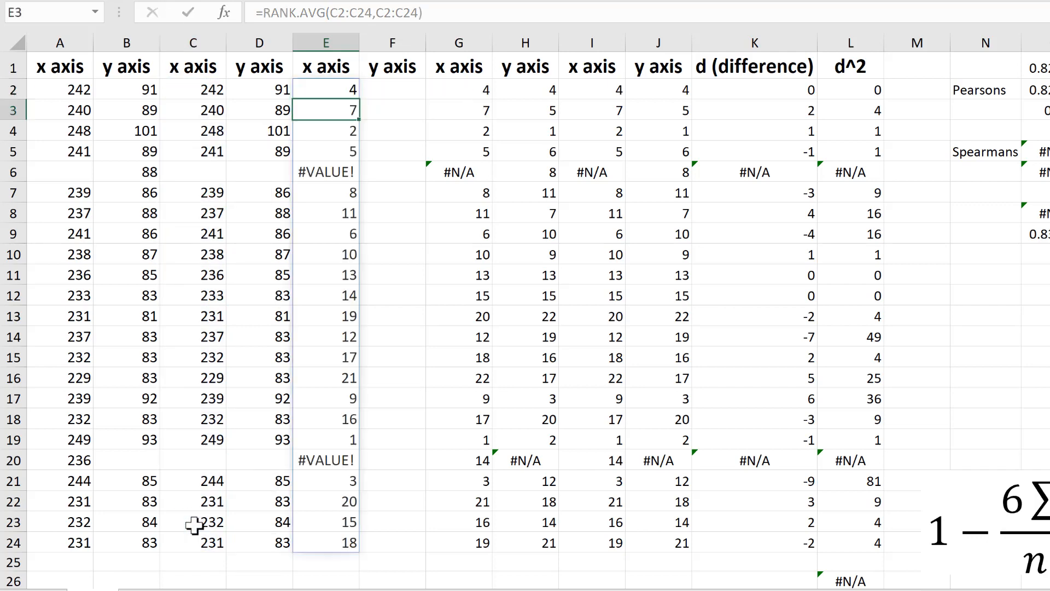
{"action": "left_click", "coordinate": [336, 174]}
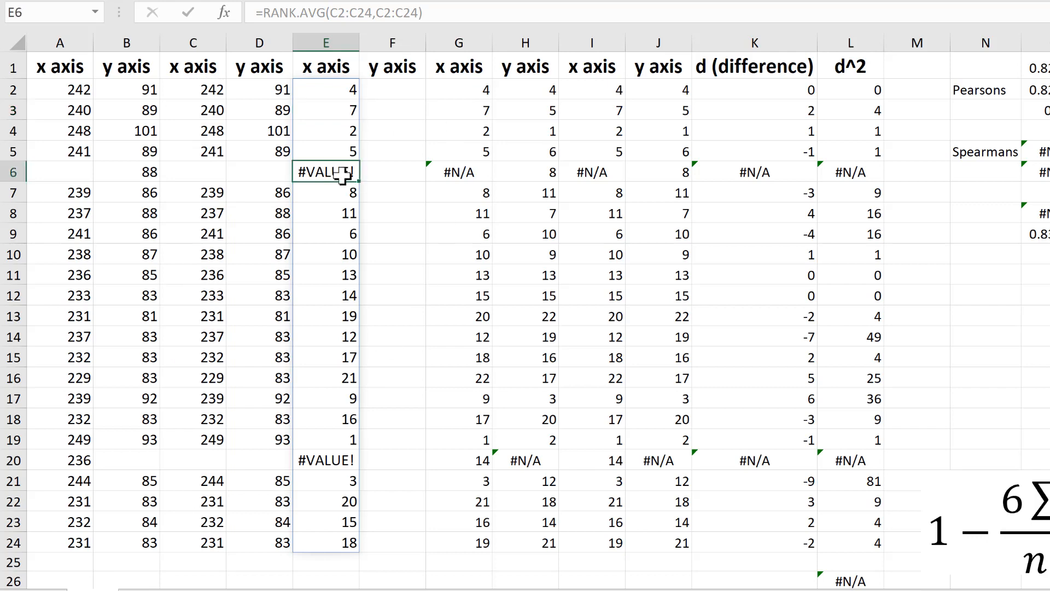
{"action": "left_click", "coordinate": [216, 170]}
{"action": "left_click", "coordinate": [320, 169]}
{"action": "left_click", "coordinate": [338, 460]}
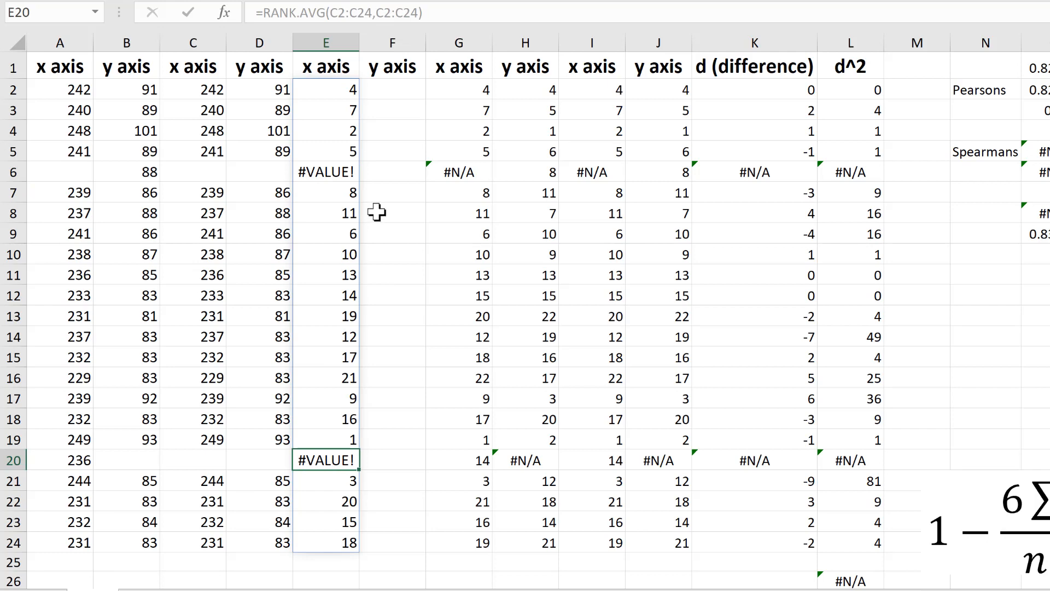
- Change the E2 formula to =IF(C2:C24="","",RANK.AVG(C2:C24,C2:C24)) so blank x values get no rank
{"action": "left_click", "coordinate": [314, 88]}
{"action": "left_click", "coordinate": [263, 12]}
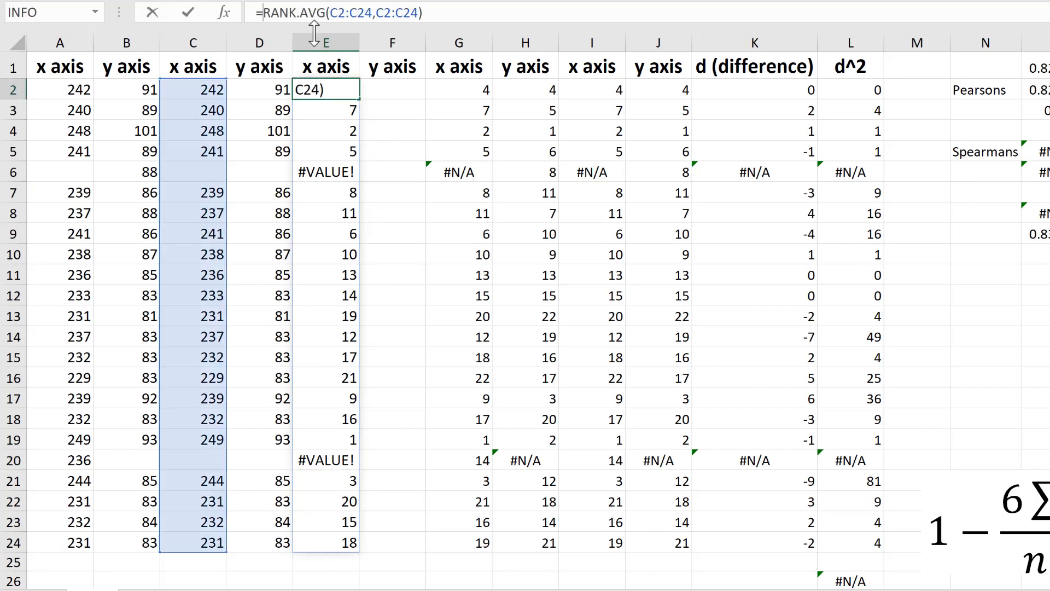
{"action": "type", "text": "If("}
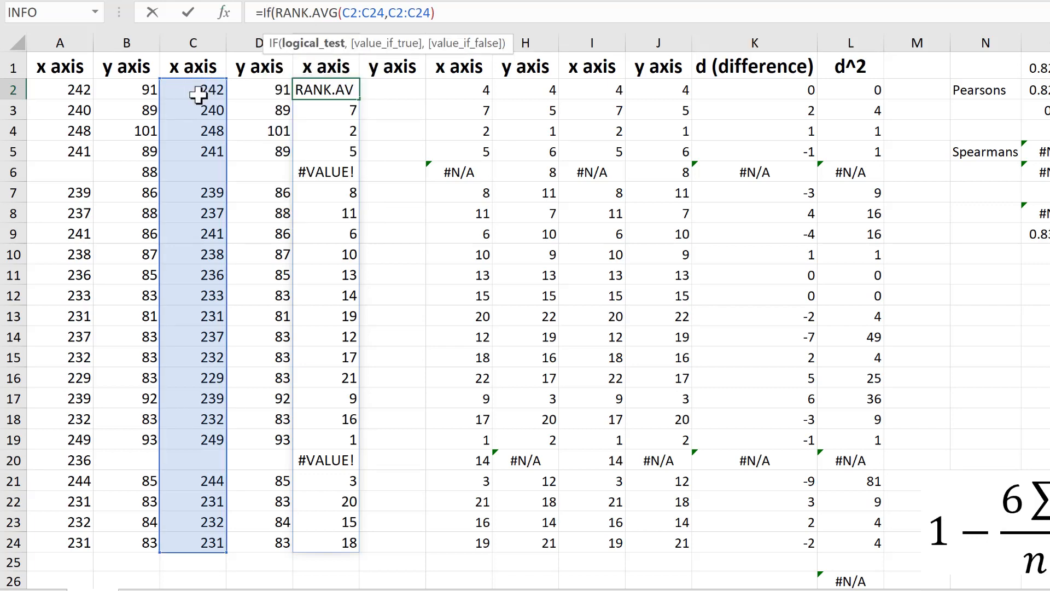
{"action": "left_click_drag", "start_coordinate": [203, 90], "coordinate": [205, 545]}
{"action": "type", "text": "=\"\""}
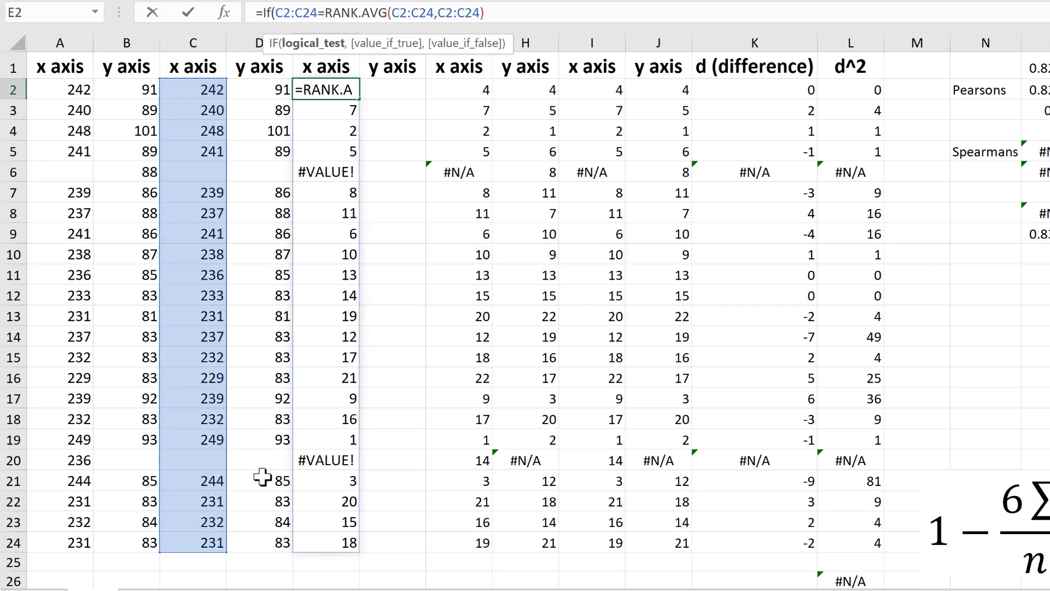
{"action": "type", "text": ","}
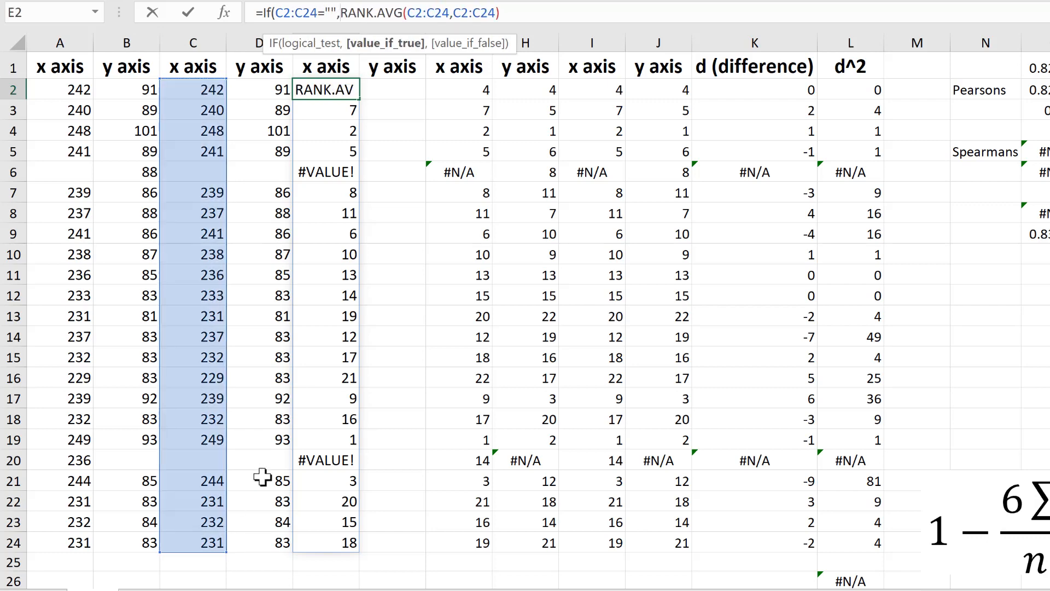
{"action": "type", "text": "\"\""}
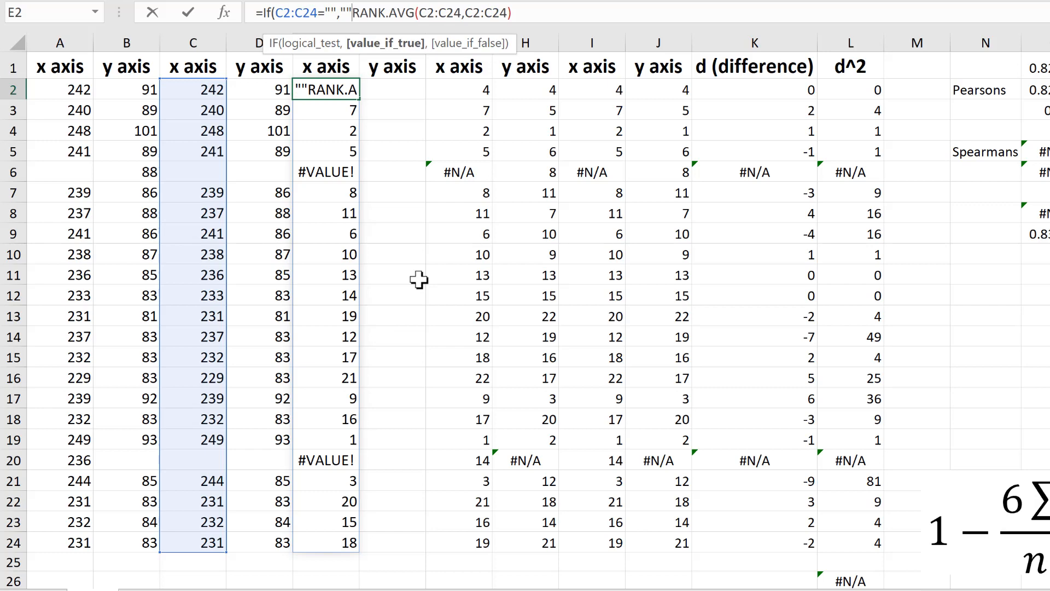
{"action": "type", "text": ","}
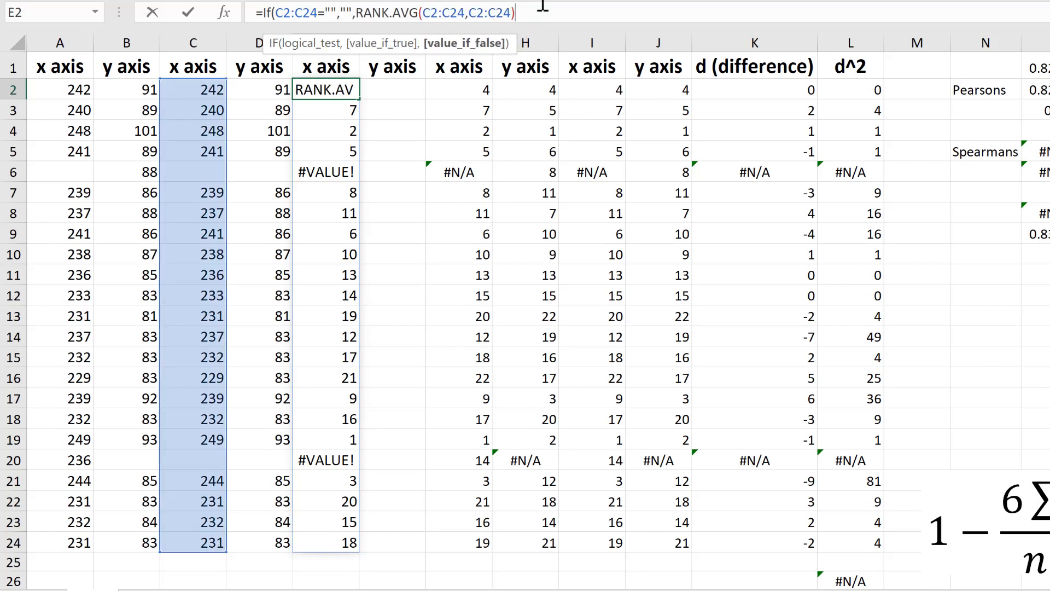
{"action": "type", "text": ")"}
{"action": "key", "text": "Return"}
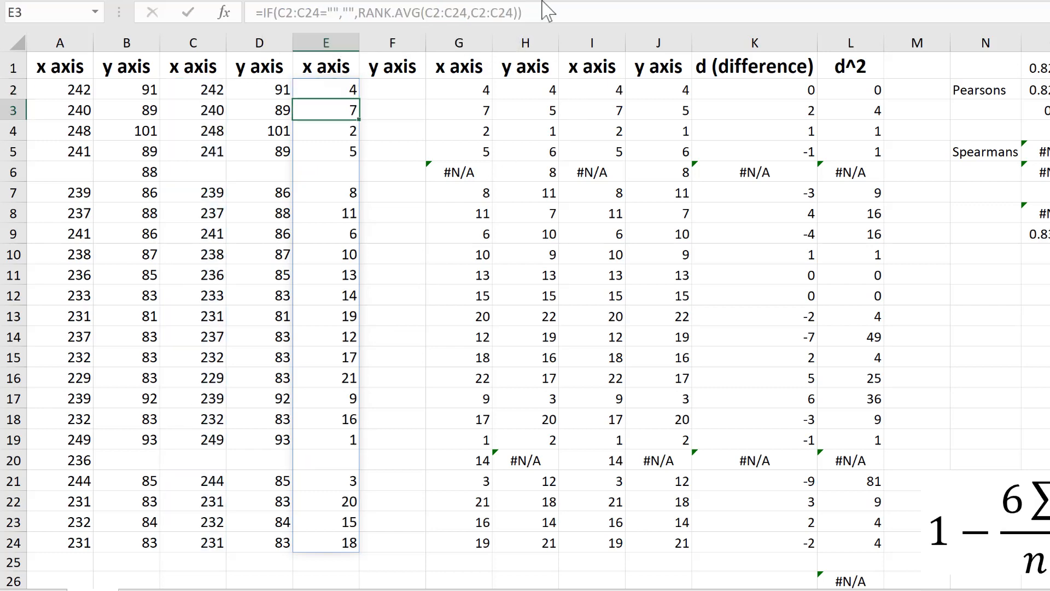
- Check the x-axis rank results for the incomplete pairs in E6 and E20
{"action": "left_click", "coordinate": [386, 159]}
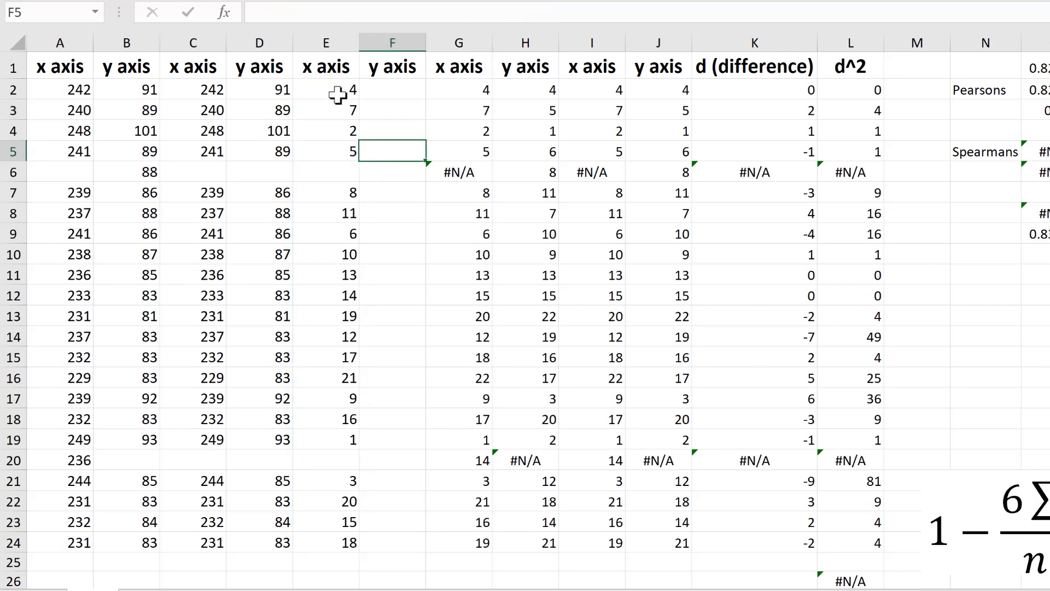
{"action": "left_click", "coordinate": [322, 174]}
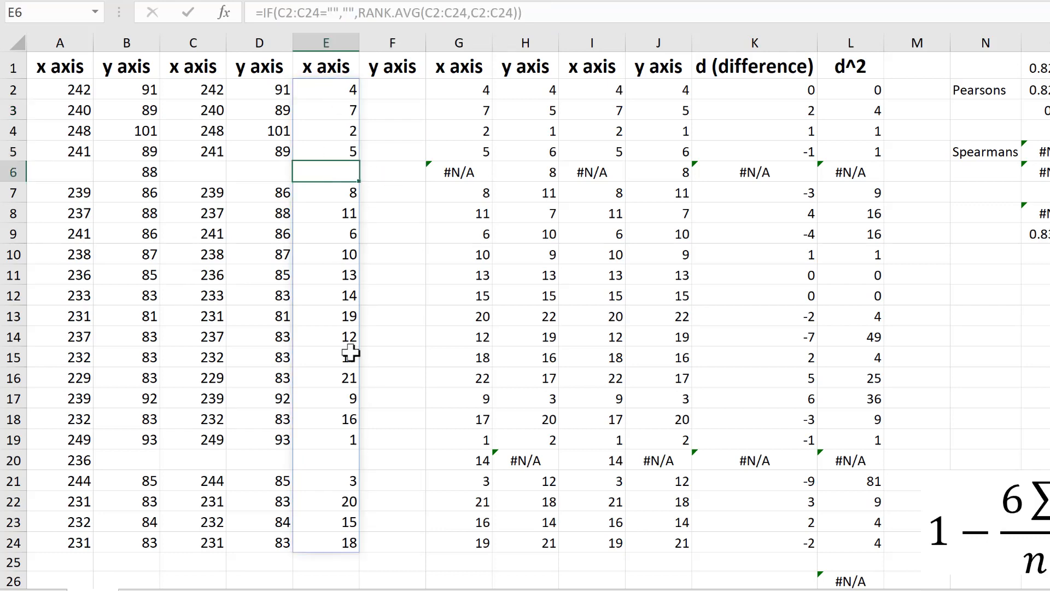
{"action": "left_click", "coordinate": [335, 459]}
{"action": "left_click", "coordinate": [314, 168]}
- Fill the E2 ranking formula across to F2 to rank the filtered y values, and check its references to D2:D24
{"action": "left_click", "coordinate": [347, 90]}
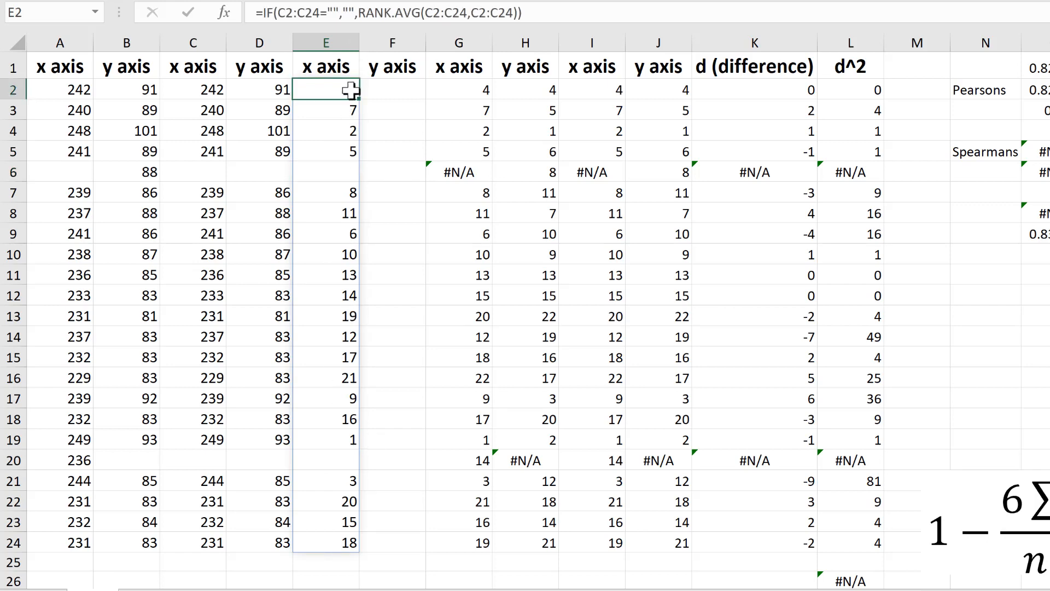
{"action": "left_click_drag", "start_coordinate": [358, 97], "coordinate": [404, 97]}
{"action": "left_click", "coordinate": [398, 90]}
{"action": "left_click", "coordinate": [539, 12]}
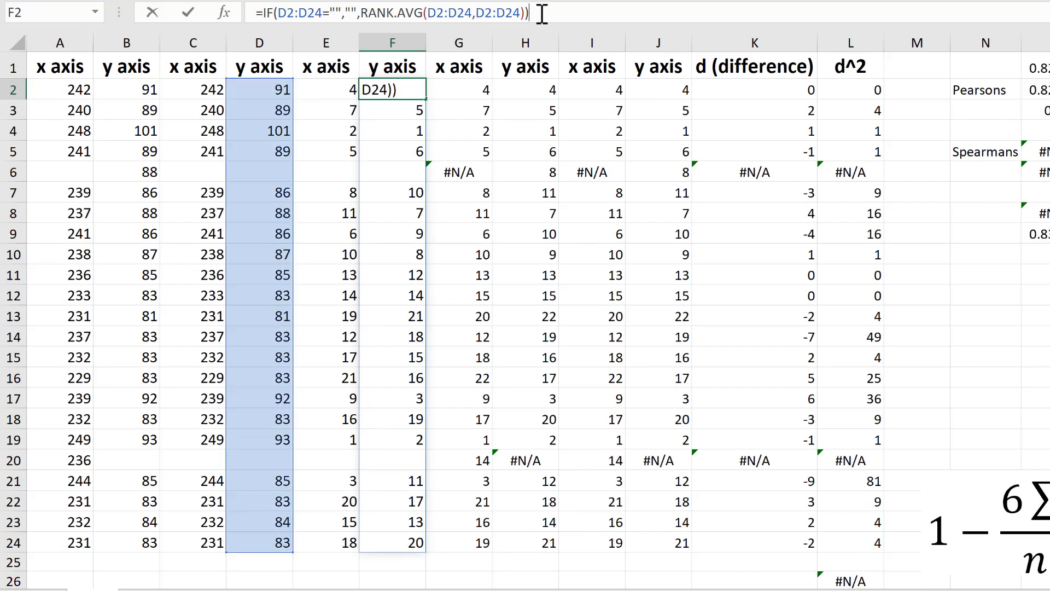
{"action": "key", "text": "Escape"}
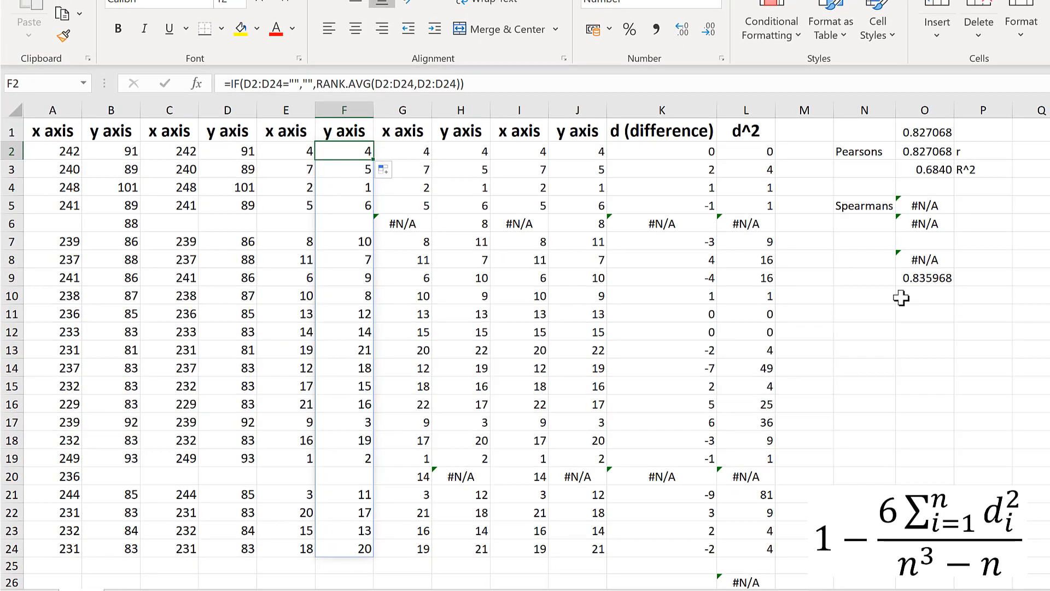
- Enter =CORREL(E2#,F2#) in O11 to correlate the filtered x and y ranks
{"action": "left_click", "coordinate": [901, 298]}
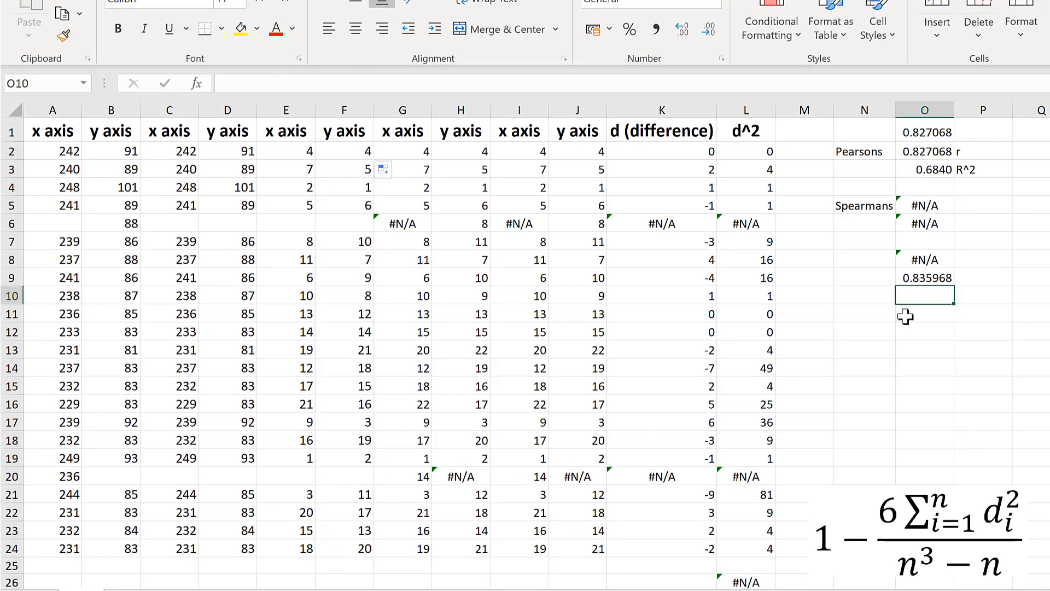
{"action": "left_click", "coordinate": [905, 314]}
{"action": "type", "text": "=corre"}
{"action": "key", "text": "Tab"}
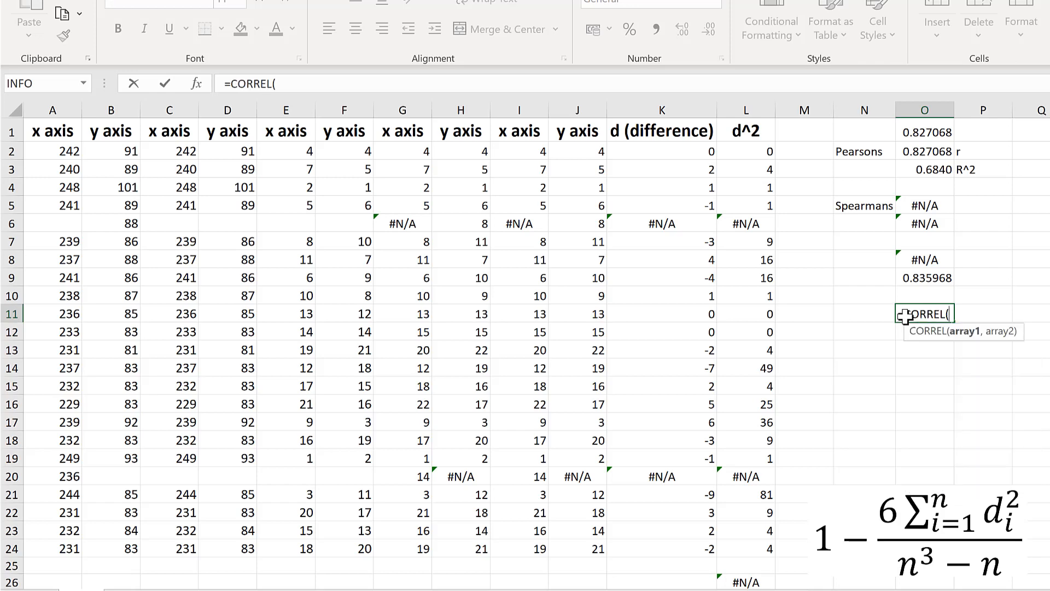
{"action": "left_click_drag", "start_coordinate": [292, 147], "coordinate": [304, 543]}
{"action": "type", "text": ","}
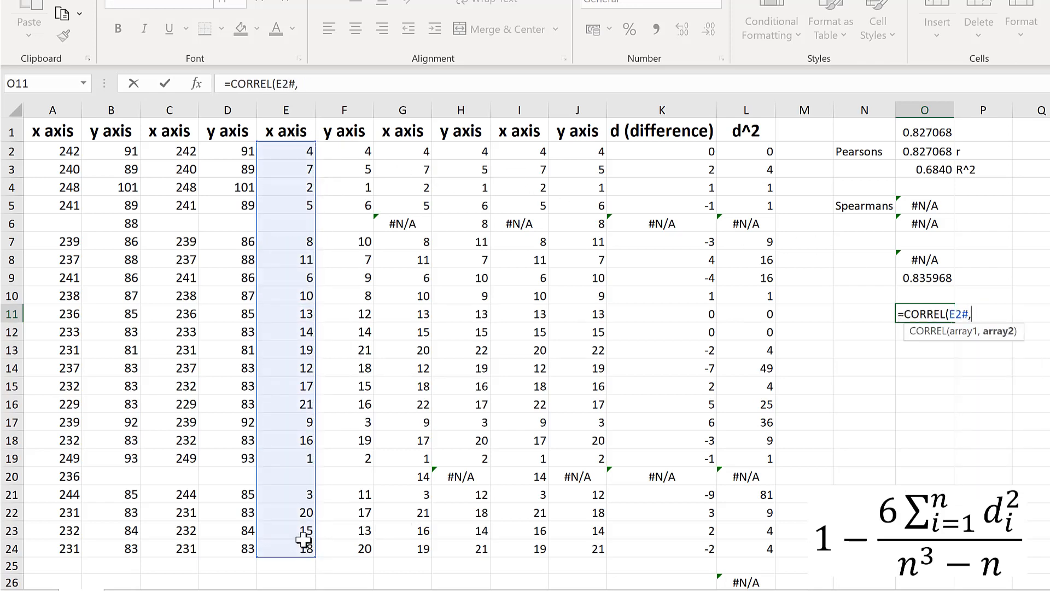
{"action": "left_click_drag", "start_coordinate": [363, 152], "coordinate": [342, 534]}
{"action": "key", "text": "Return"}
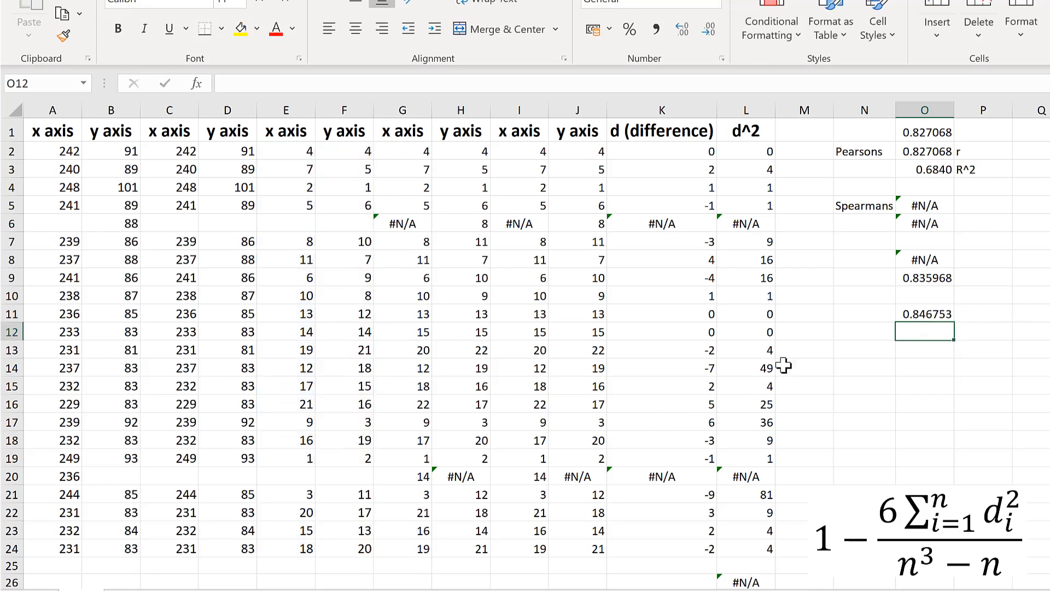
- Move the CORREL formula for the complete-pairs data from W2 to O12 for comparison with O11
{"action": "left_click", "coordinate": [923, 315]}
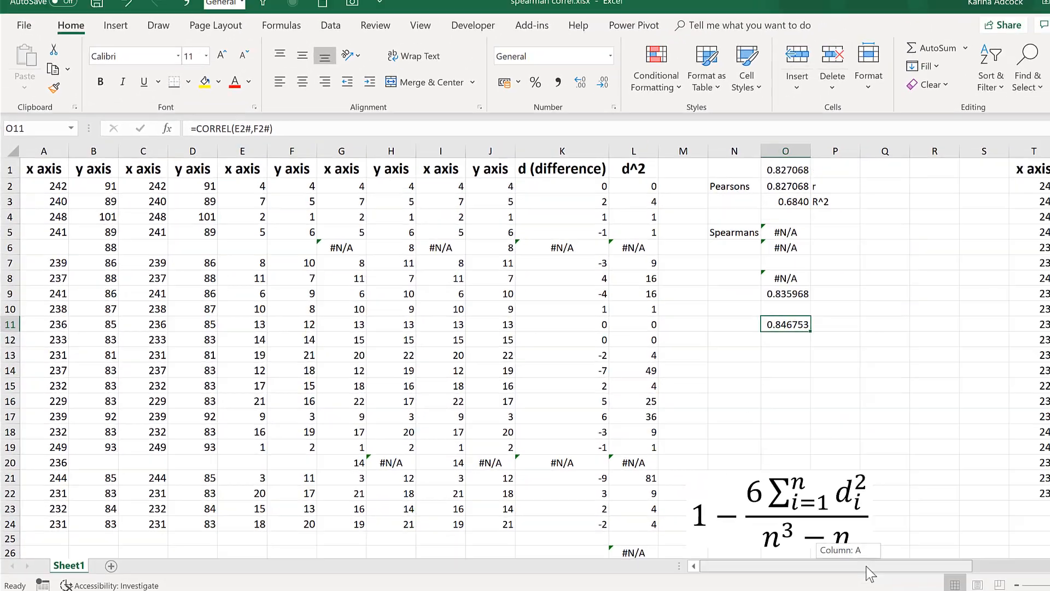
{"action": "scroll", "coordinate": [865, 565], "scroll_direction": "right", "scroll_amount": 4}
{"action": "left_click", "coordinate": [955, 191]}
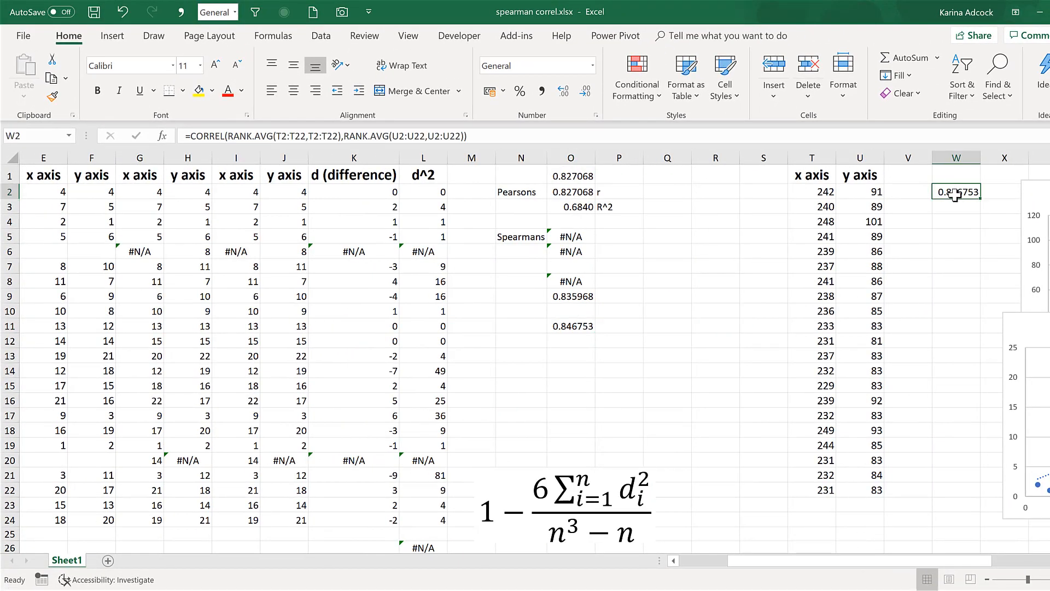
{"action": "key", "text": "ctrl+c"}
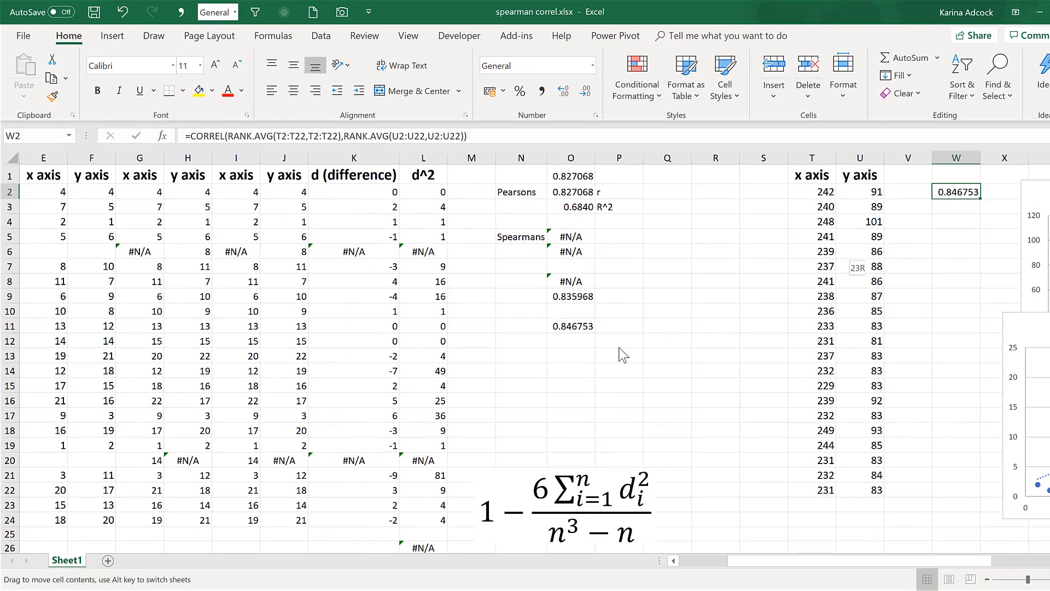
{"action": "left_click", "coordinate": [577, 342]}
{"action": "key", "text": "Return"}
{"action": "left_click", "coordinate": [576, 385]}
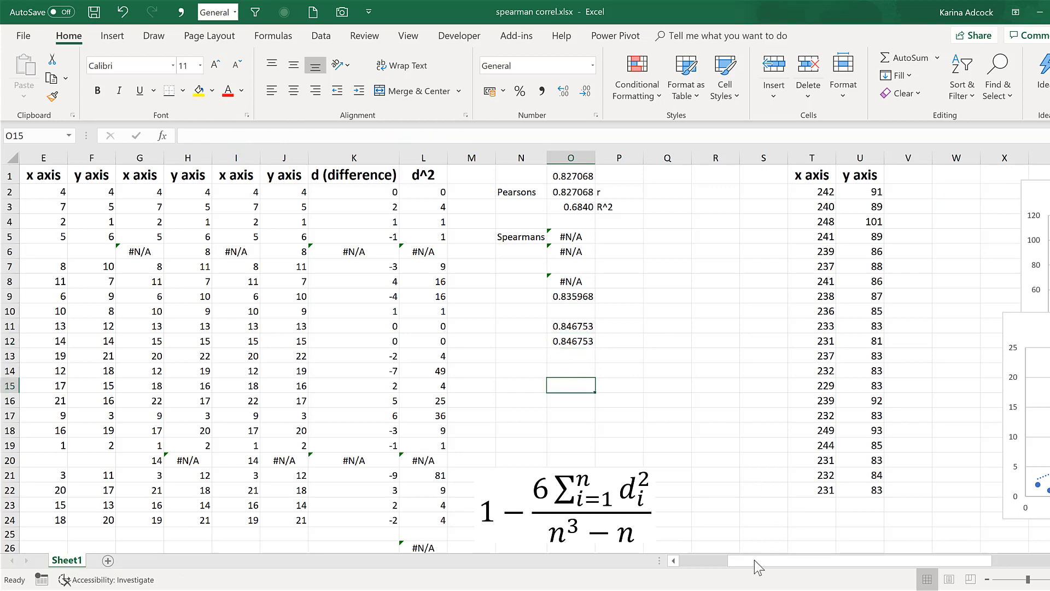
{"action": "left_click_drag", "start_coordinate": [754, 560], "coordinate": [705, 562]}
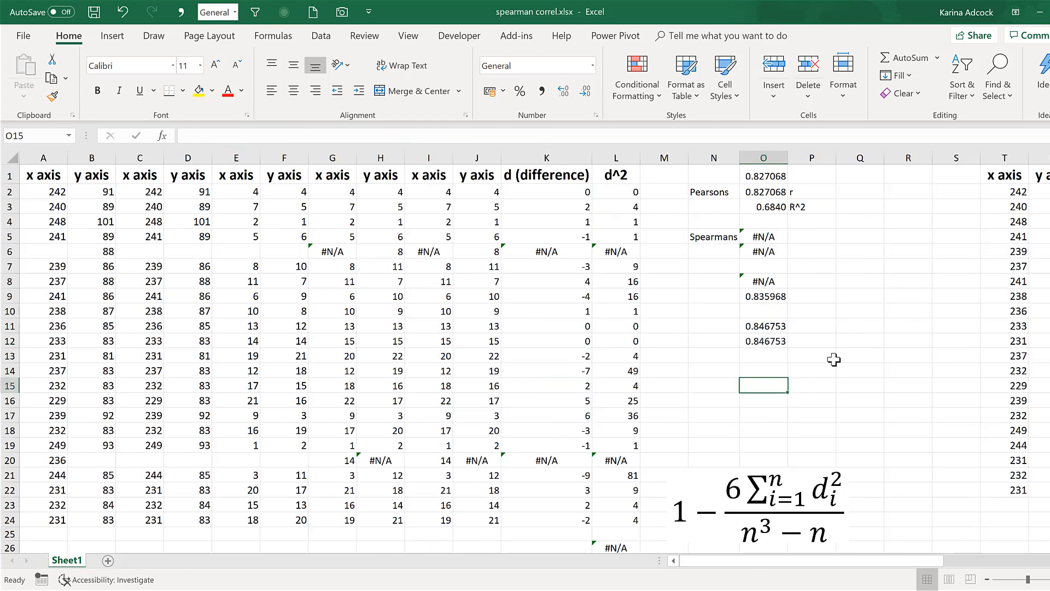
{"action": "key", "text": "Up"}
{"action": "key", "text": "Up"}
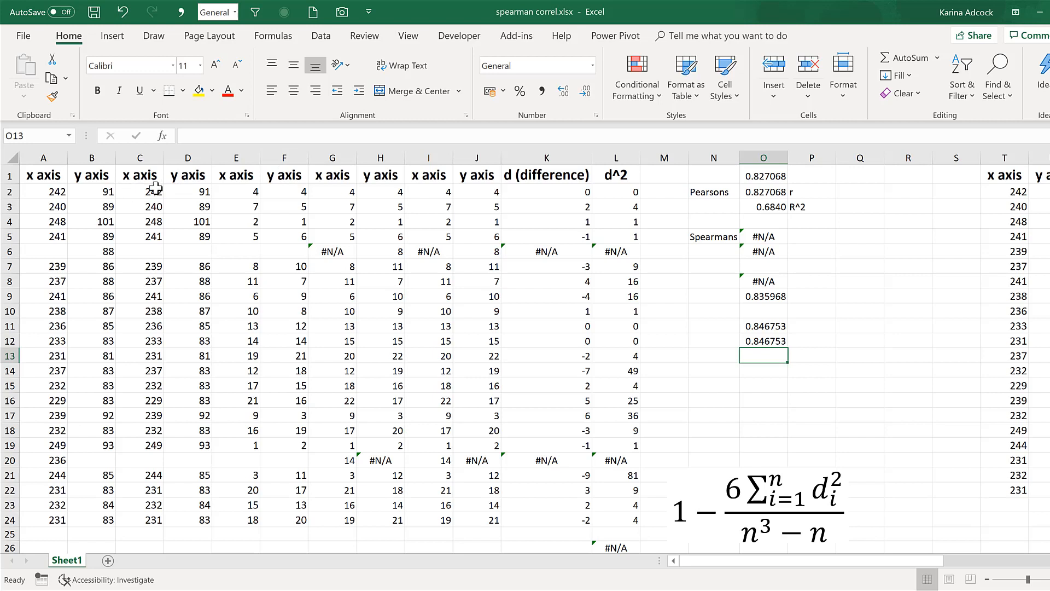
- Copy the test (A2:A24="")+(B2:B24="") from D2's formula and use it to replace D2:D24="" in F2's IF formula
{"action": "left_click", "coordinate": [153, 189]}
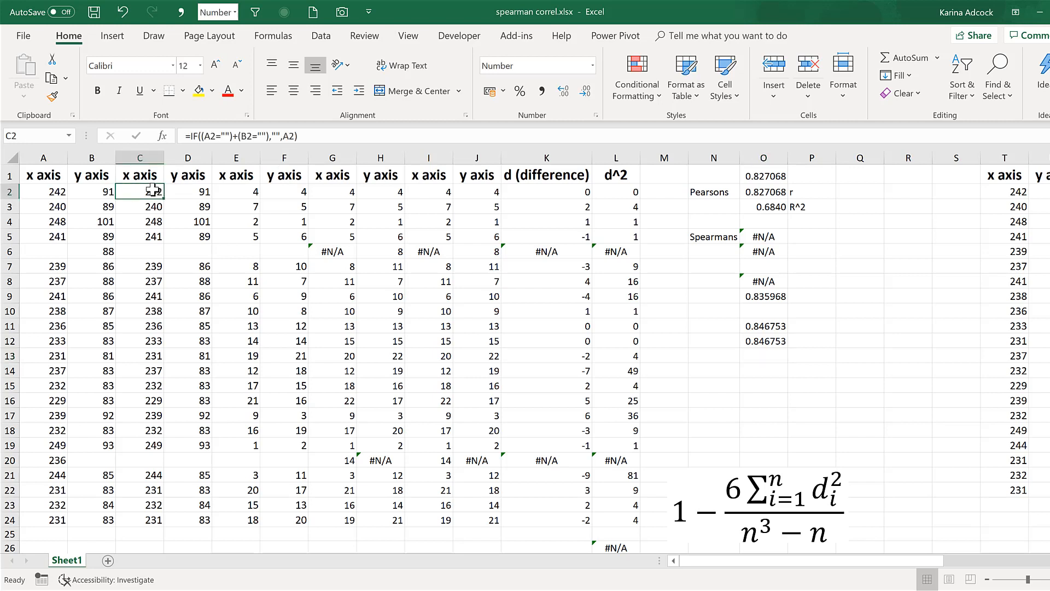
{"action": "left_click", "coordinate": [189, 189]}
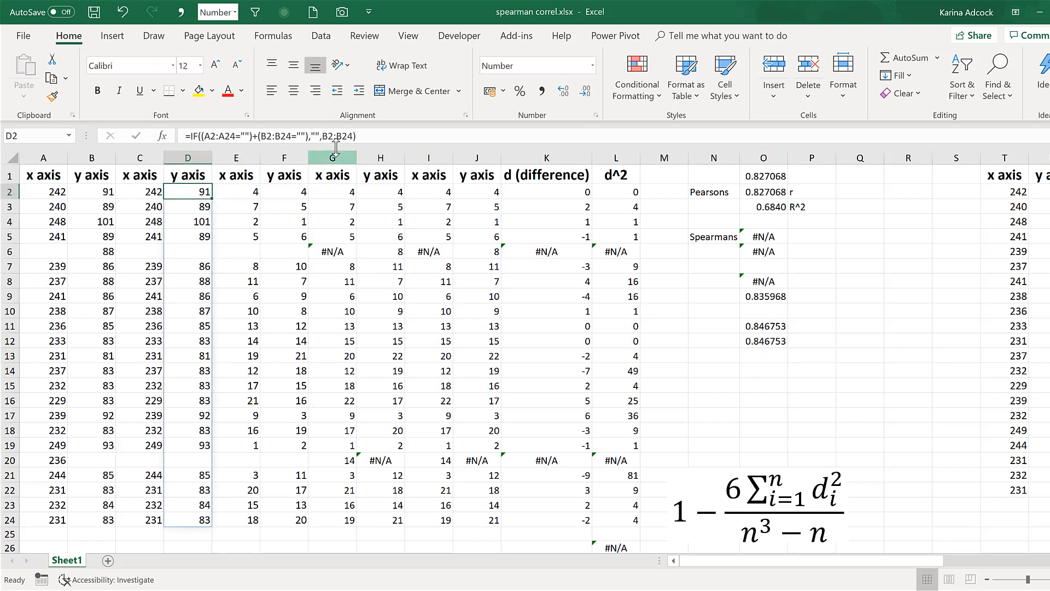
{"action": "left_click", "coordinate": [203, 142]}
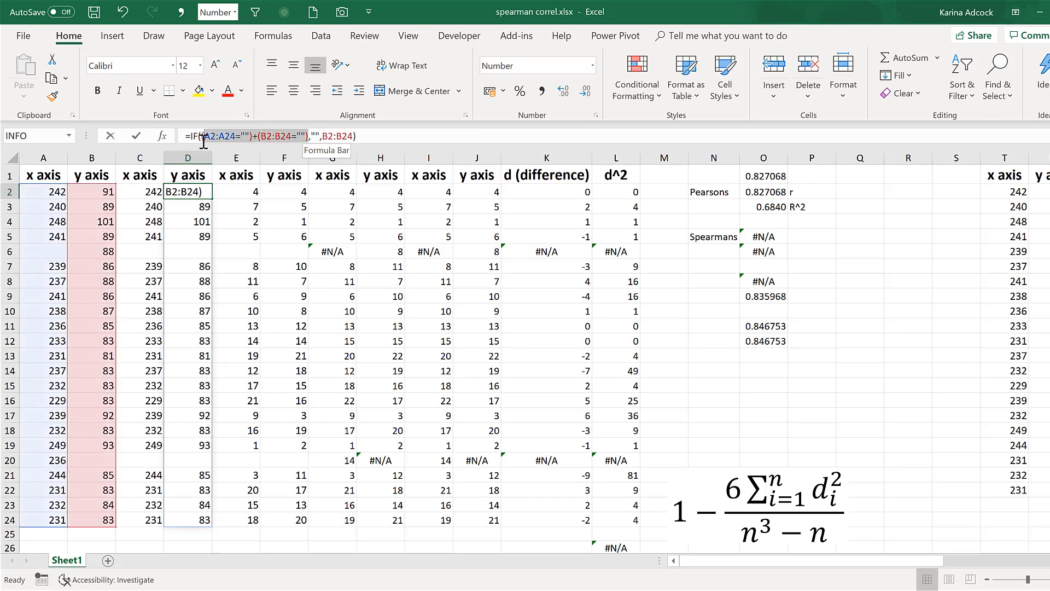
{"action": "left_click_drag", "start_coordinate": [201, 136], "coordinate": [309, 136]}
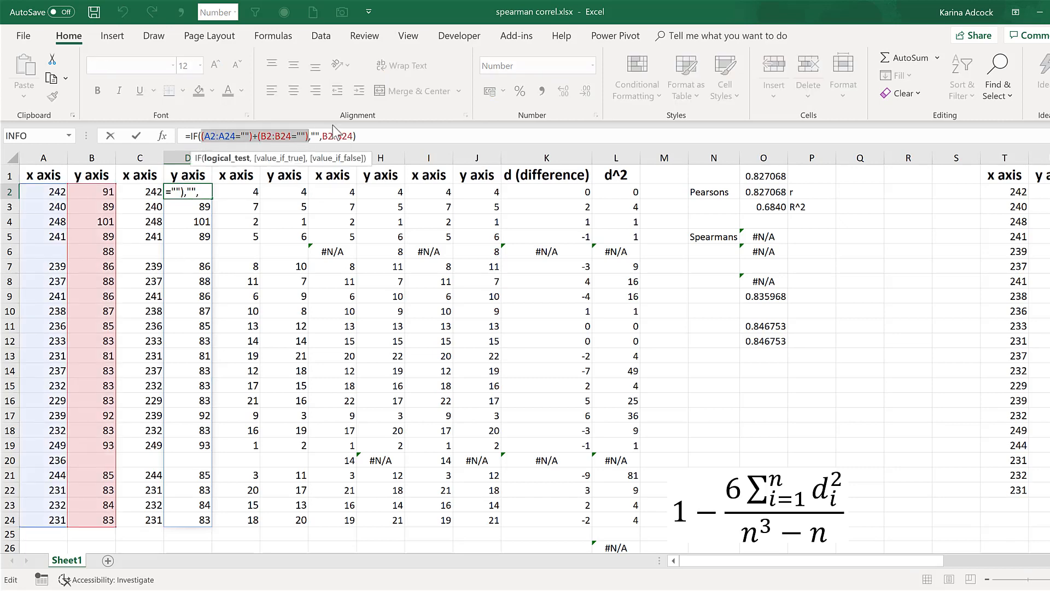
{"action": "key", "text": "ctrl+c"}
{"action": "key", "text": "Escape"}
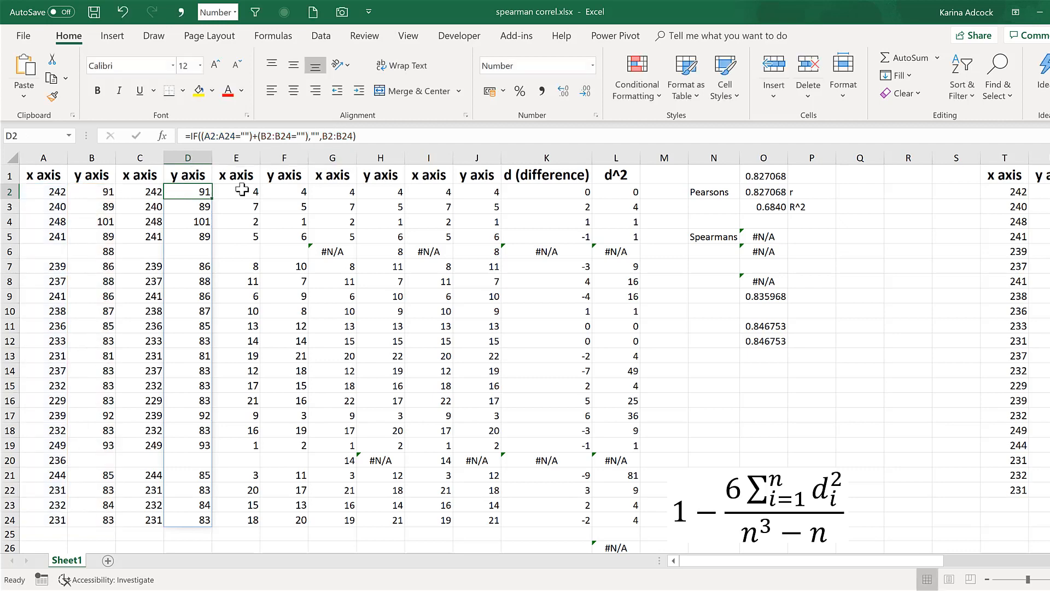
{"action": "left_click", "coordinate": [273, 192]}
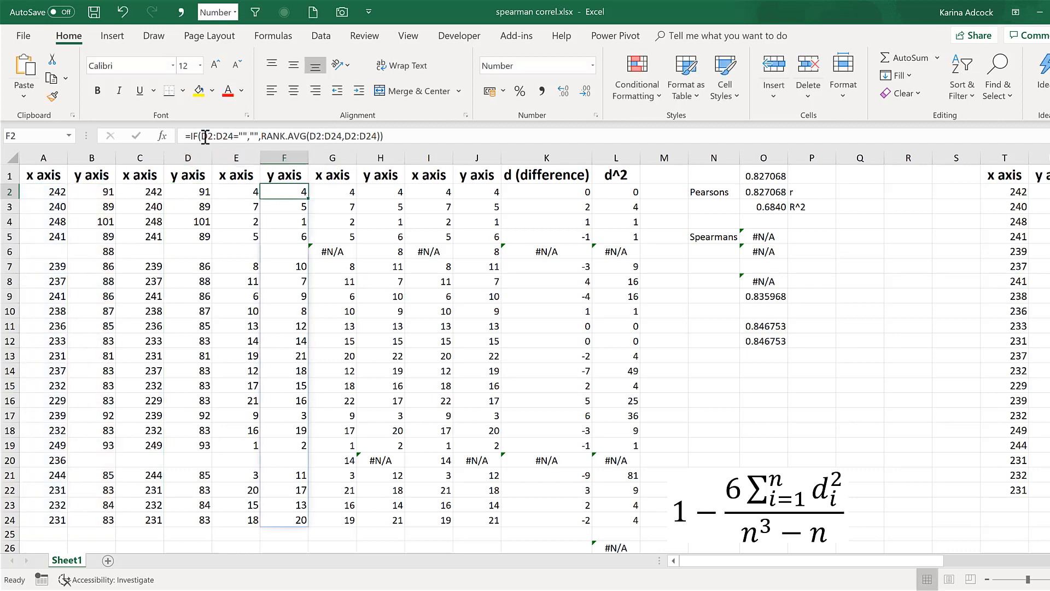
{"action": "left_click_drag", "start_coordinate": [201, 136], "coordinate": [249, 136]}
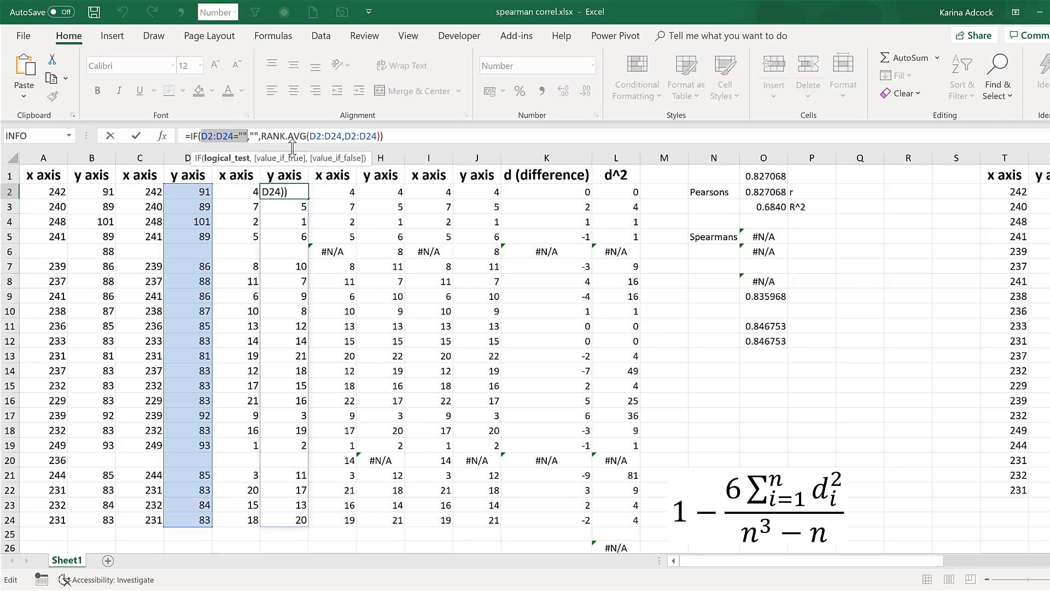
{"action": "key", "text": "ctrl+v"}
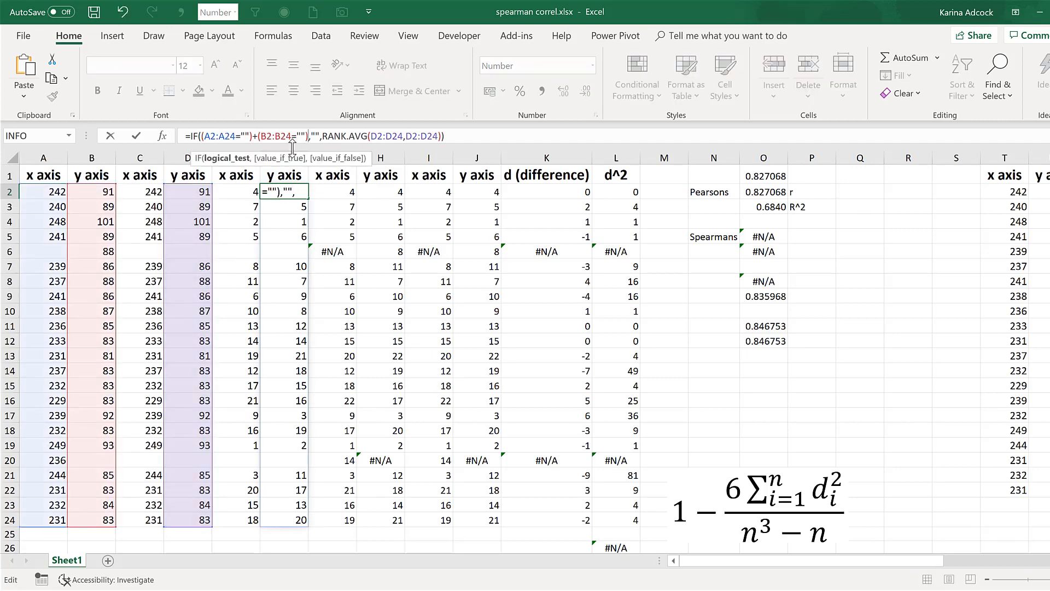
{"action": "key", "text": "Return"}
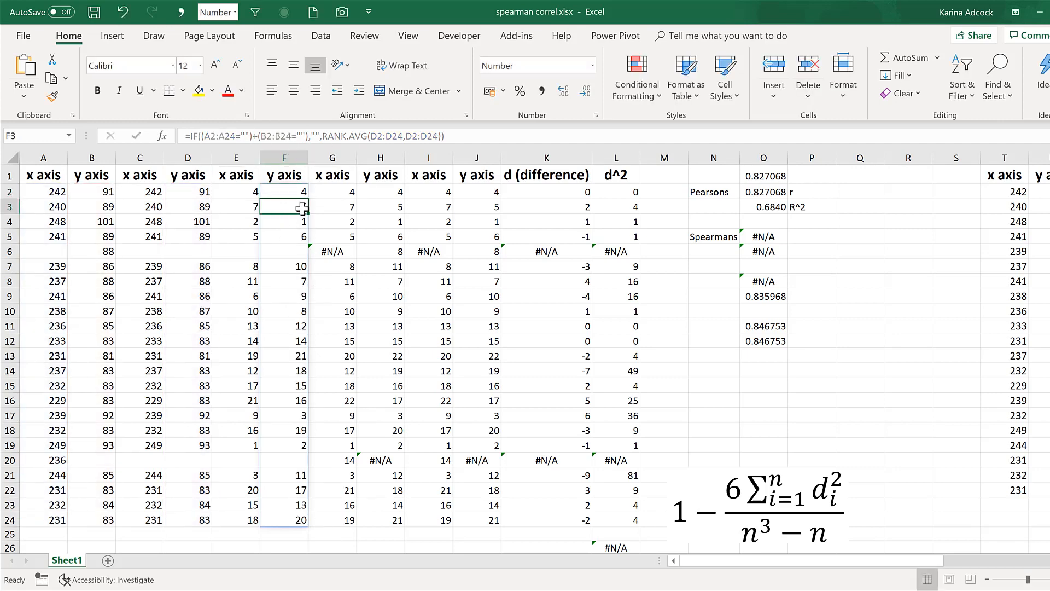
{"action": "left_click", "coordinate": [291, 191]}
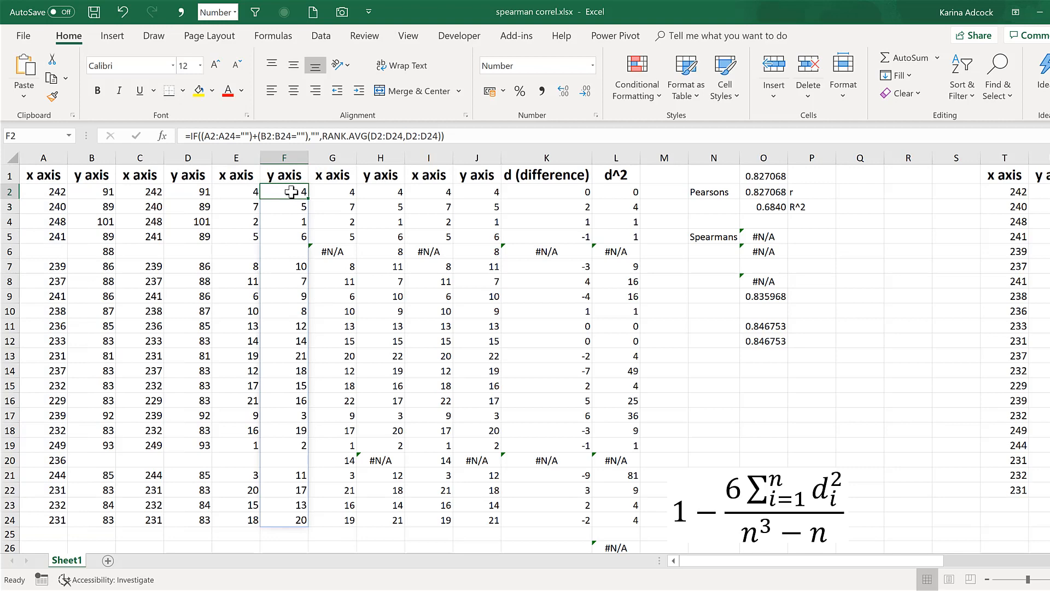
- Copy the IF formula from D2 and use it to replace D2:D24 as the number argument of RANK.AVG in F2
{"action": "left_click", "coordinate": [196, 192]}
{"action": "left_click", "coordinate": [362, 136]}
{"action": "left_click_drag", "start_coordinate": [196, 139], "coordinate": [197, 139]}
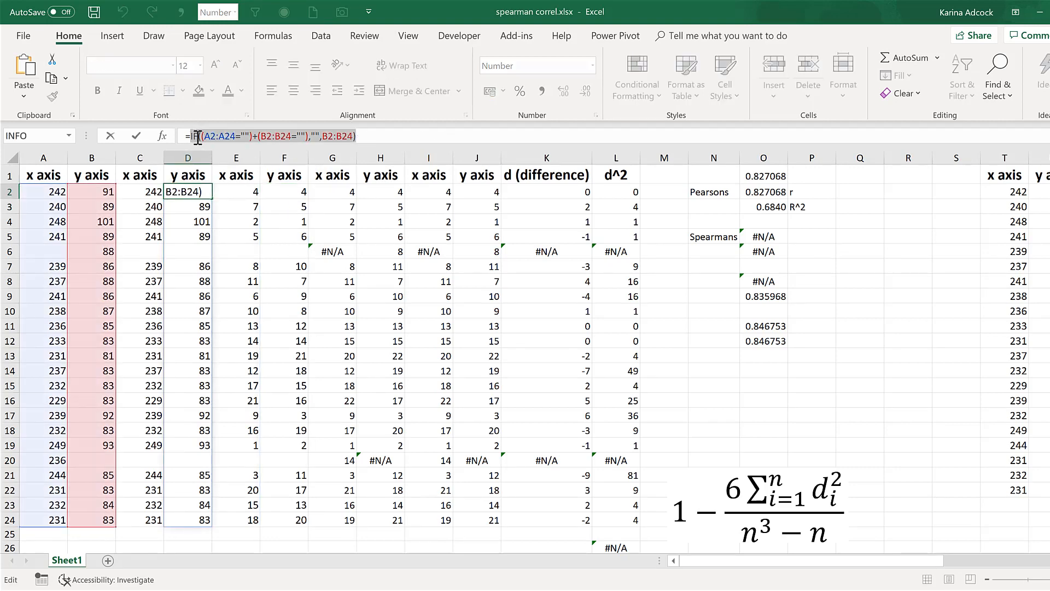
{"action": "key", "text": "Escape"}
{"action": "left_click", "coordinate": [284, 194]}
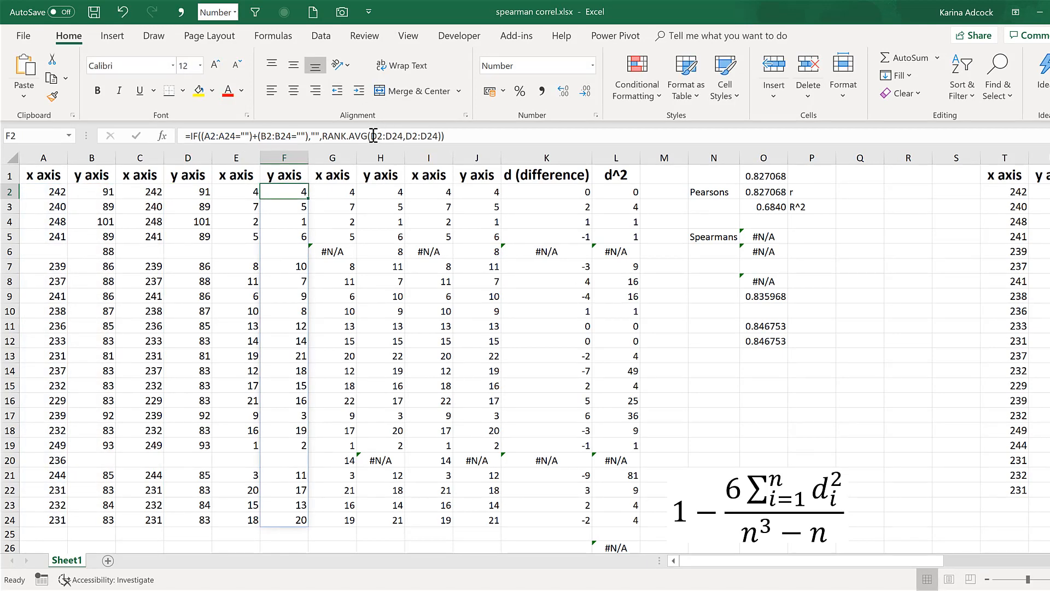
{"action": "left_click_drag", "start_coordinate": [370, 136], "coordinate": [403, 140]}
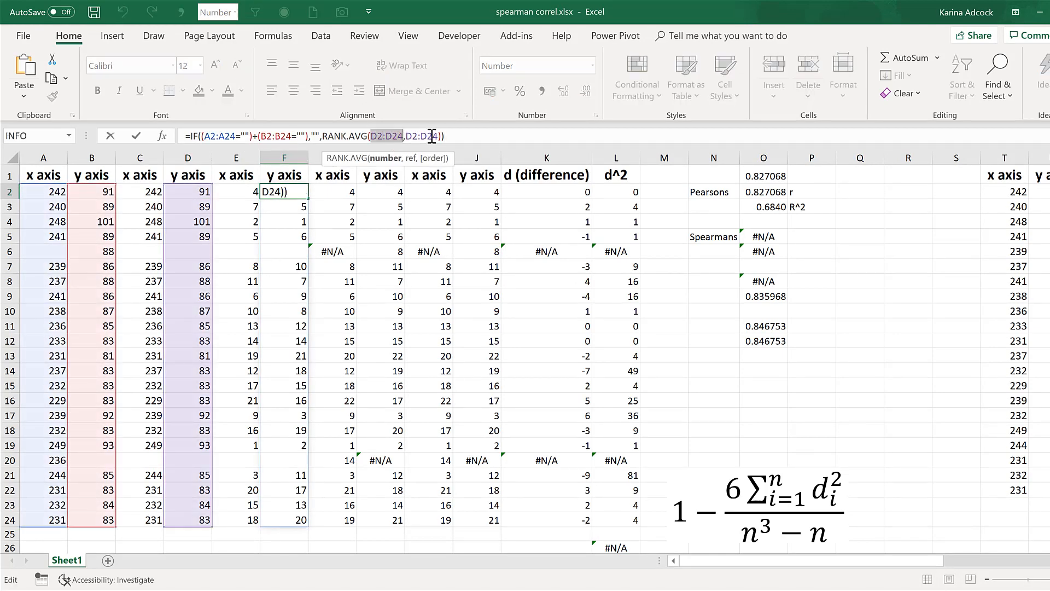
{"action": "key", "text": "ctrl+v"}
{"action": "key", "text": "Return"}
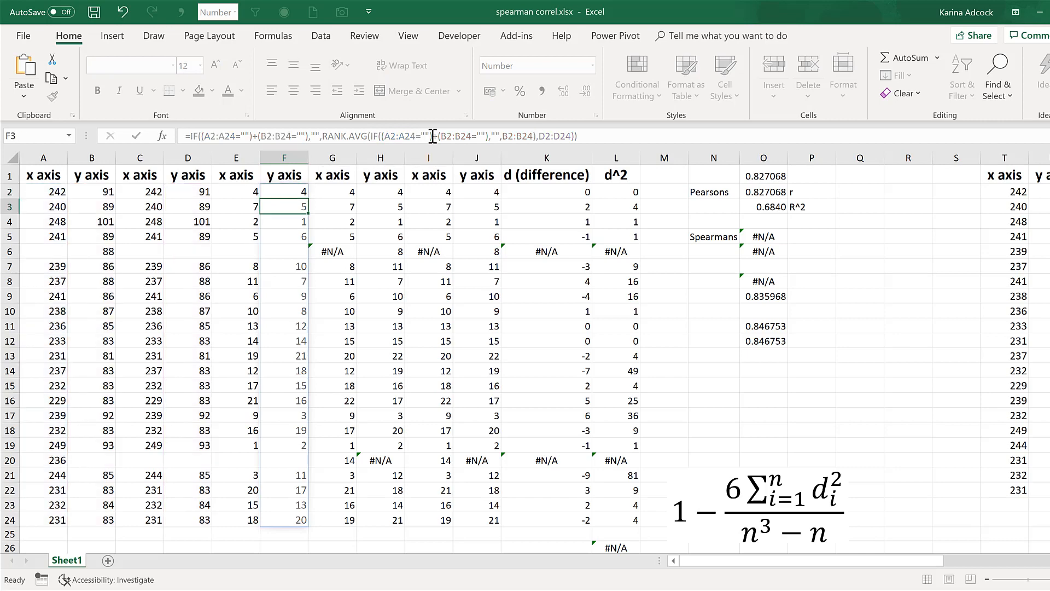
- Replace the remaining D2:D24 in F2, the ref argument of RANK.AVG, with the same copied IF formula
{"action": "left_click", "coordinate": [283, 191]}
{"action": "left_click_drag", "start_coordinate": [538, 137], "coordinate": [569, 136]}
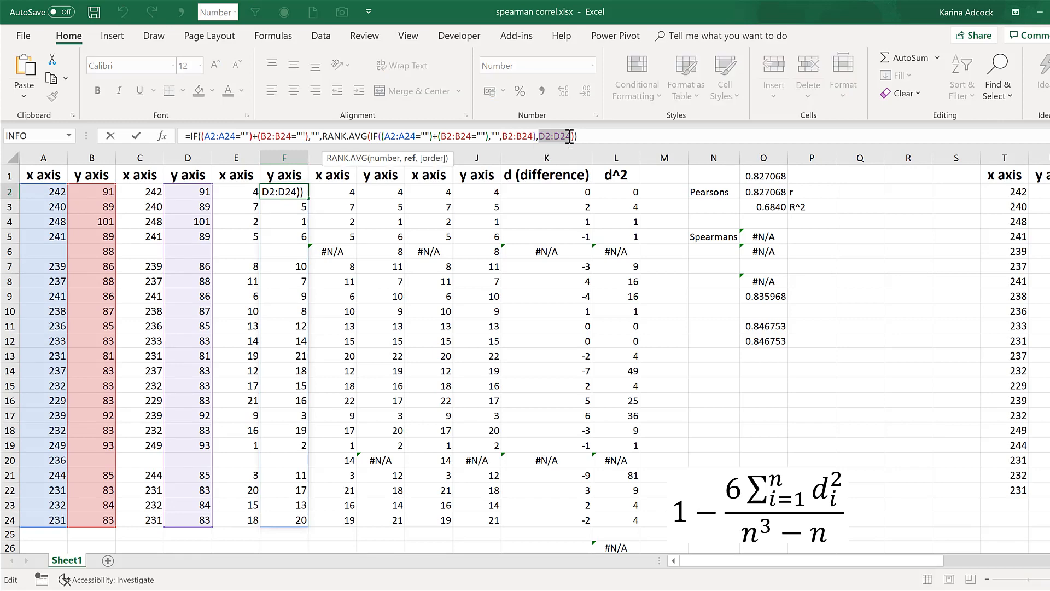
{"action": "key", "text": "ctrl+v"}
{"action": "key", "text": "Return"}
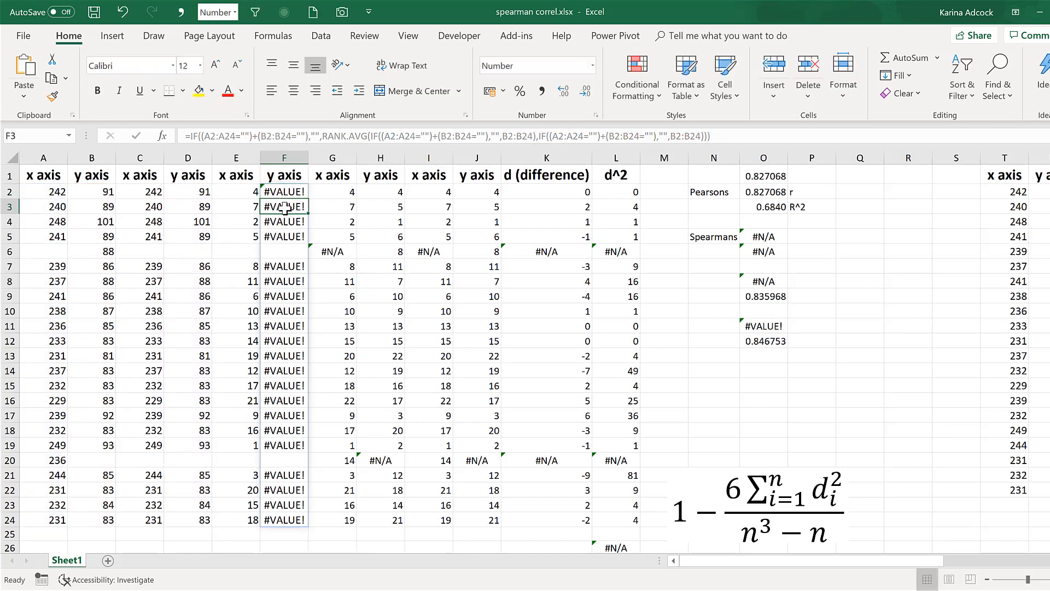
{"action": "left_click", "coordinate": [323, 187]}
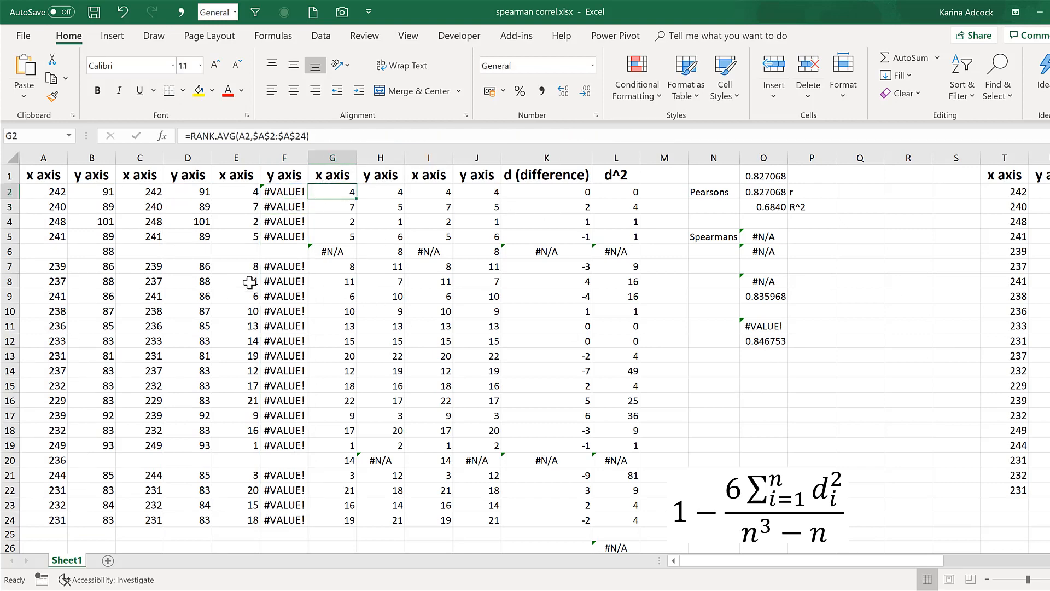
{"action": "left_click", "coordinate": [278, 189]}
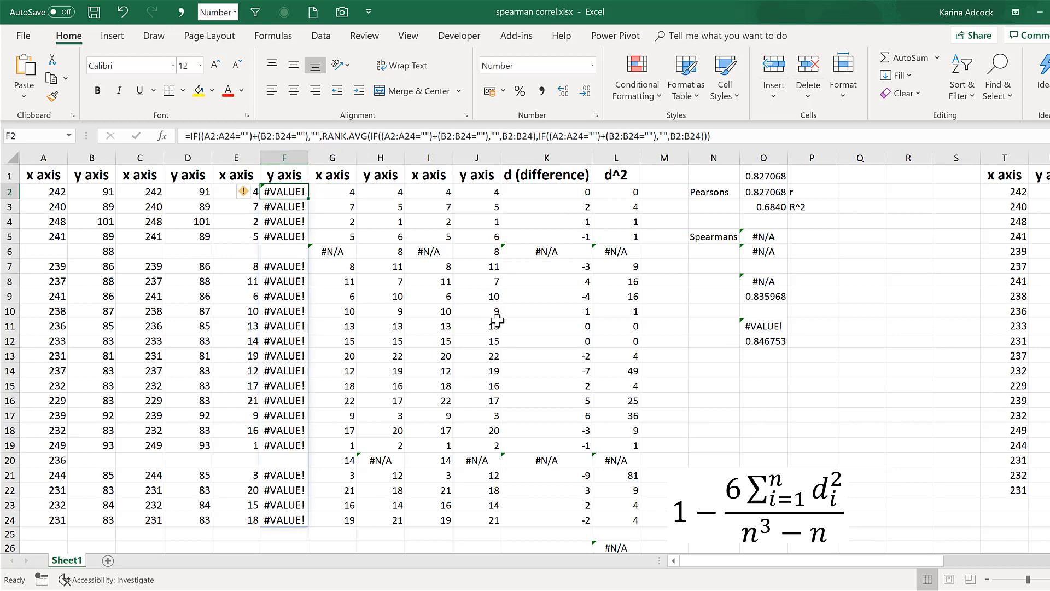
{"action": "left_click", "coordinate": [723, 397]}
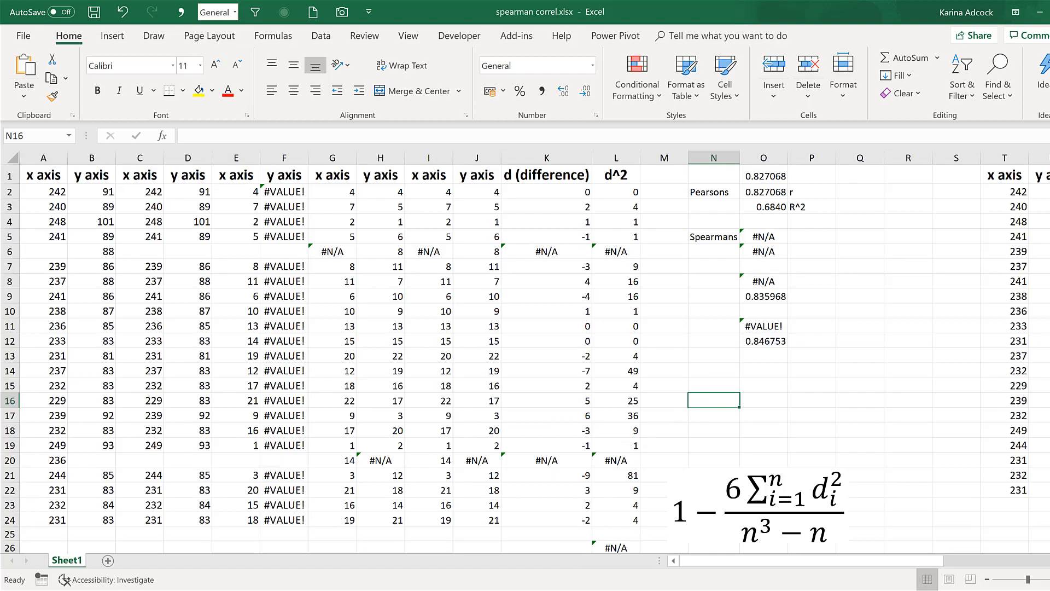
- Switch to the browser, review the Real Statistics Resource Pack page's download, installation and functions sections, and return to the Excel workbook
{"action": "left_click", "coordinate": [522, 533]}
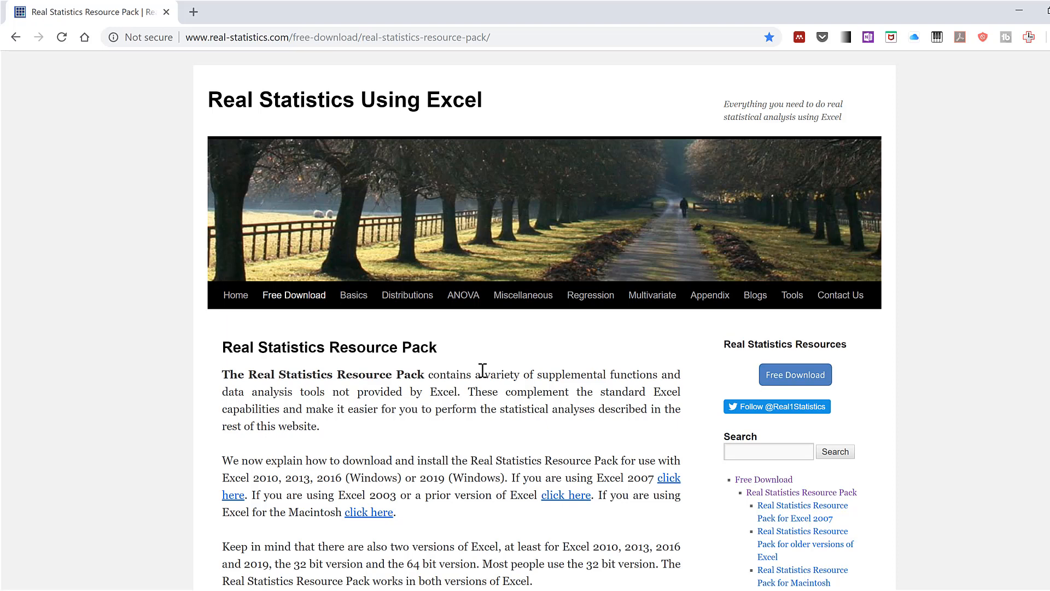
{"action": "scroll", "coordinate": [481, 370], "scroll_direction": "down", "scroll_amount": 4}
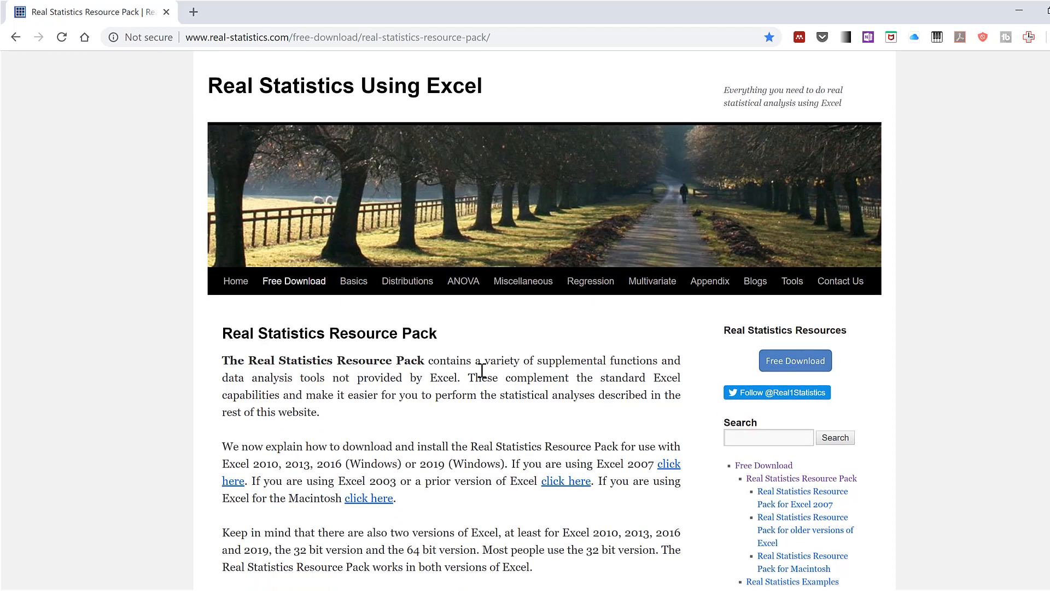
{"action": "scroll", "coordinate": [482, 369], "scroll_direction": "down", "scroll_amount": 8}
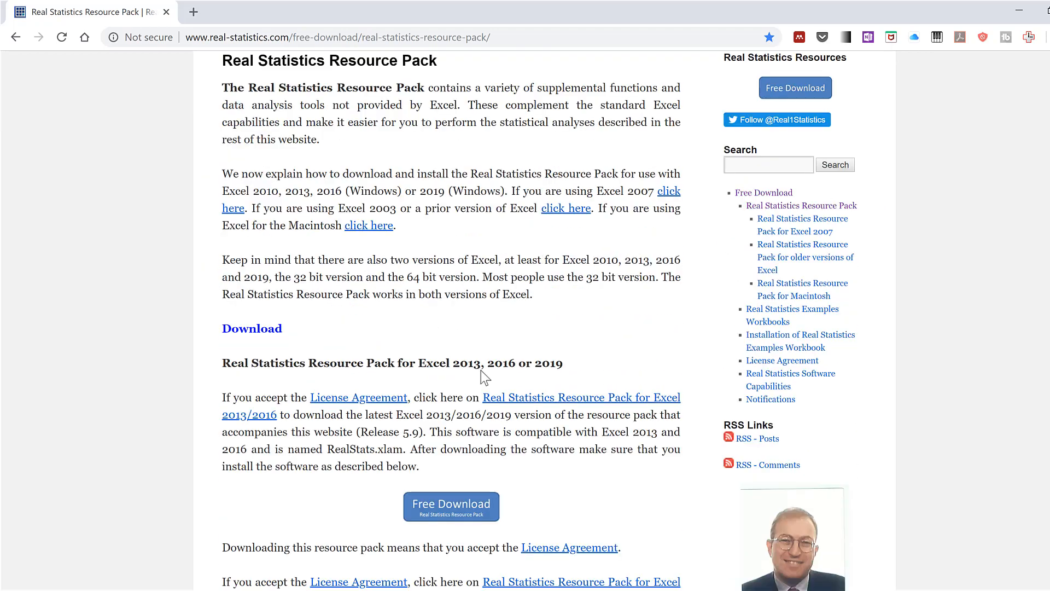
{"action": "scroll", "coordinate": [482, 370], "scroll_direction": "down", "scroll_amount": 11}
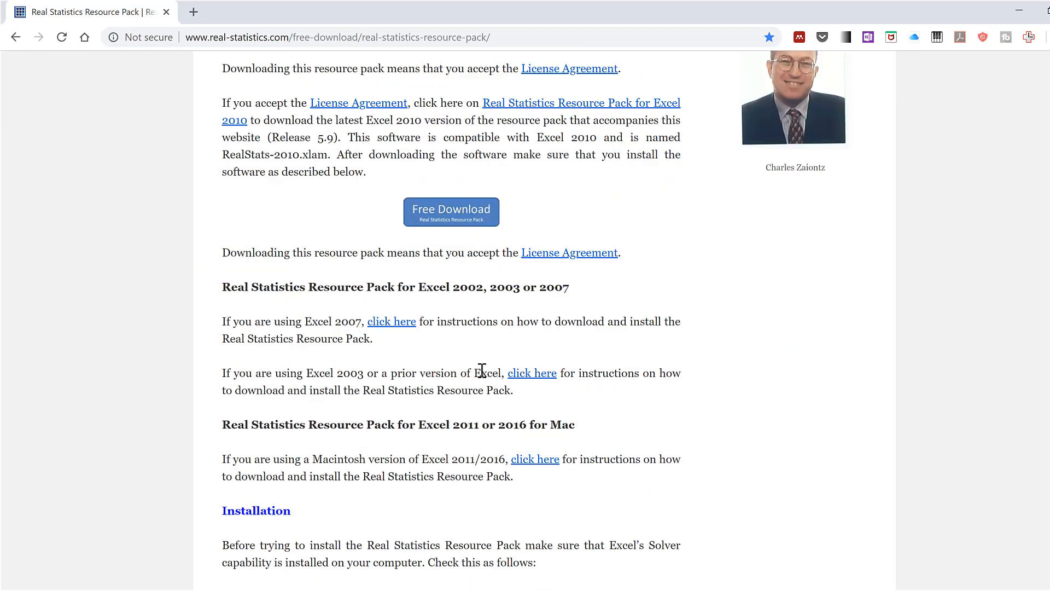
{"action": "scroll", "coordinate": [482, 377], "scroll_direction": "down", "scroll_amount": 10}
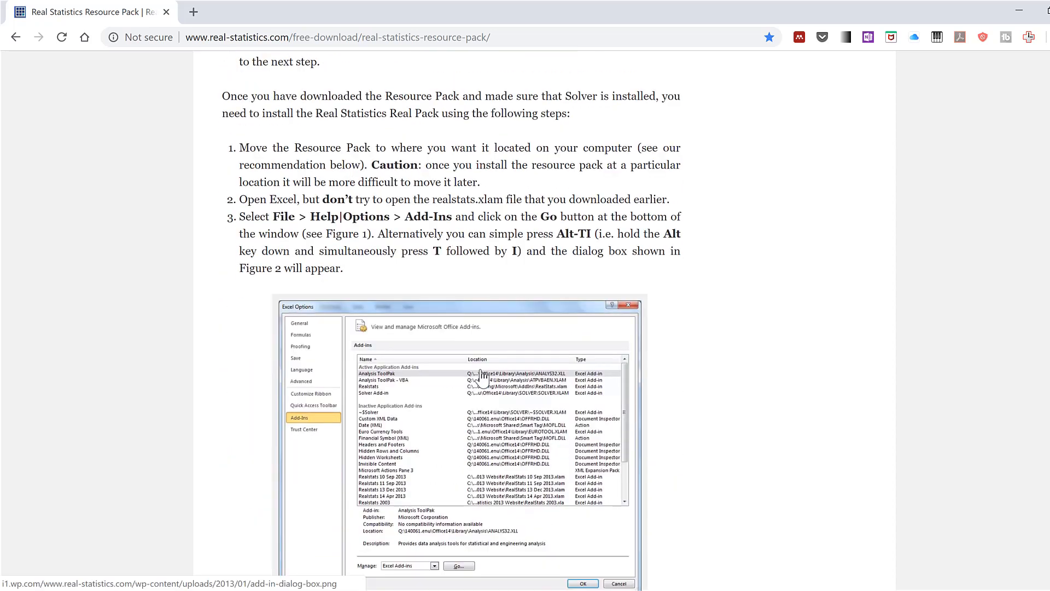
{"action": "scroll", "coordinate": [482, 377], "scroll_direction": "down", "scroll_amount": 10}
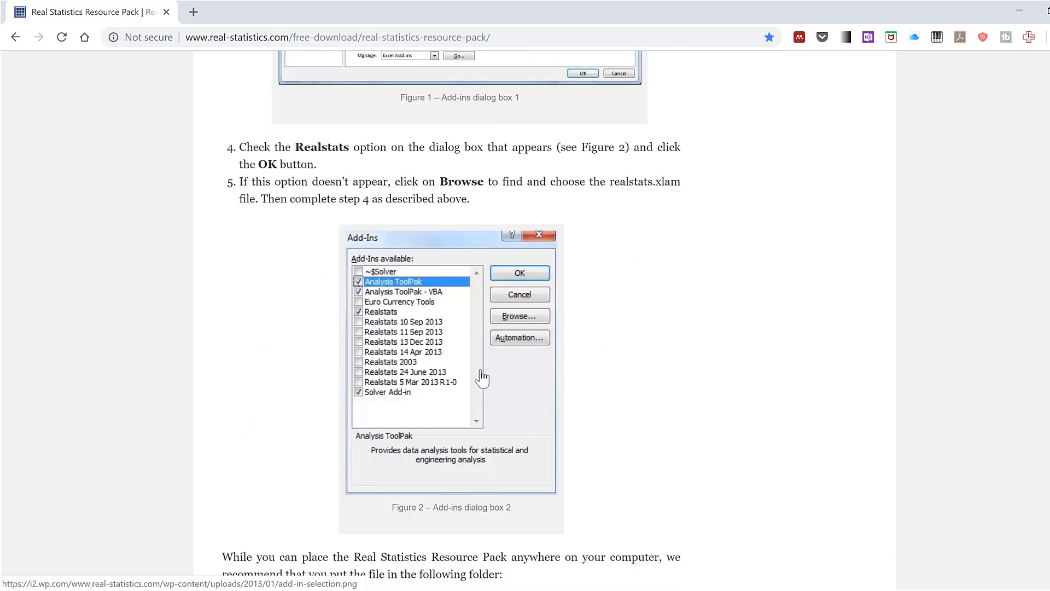
{"action": "scroll", "coordinate": [482, 370], "scroll_direction": "down", "scroll_amount": 12}
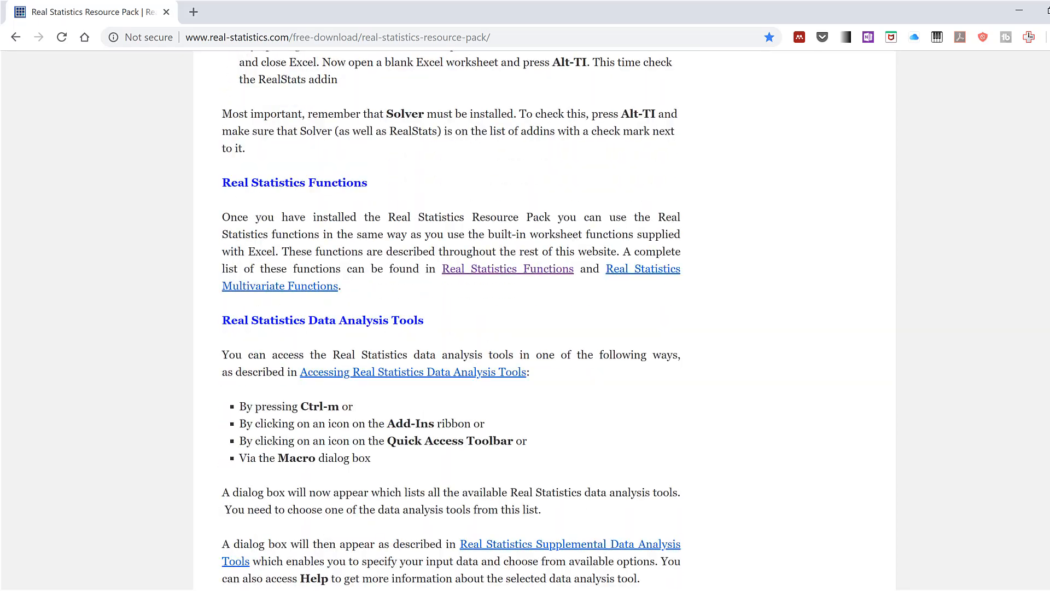
{"action": "key", "text": "alt+Tab"}
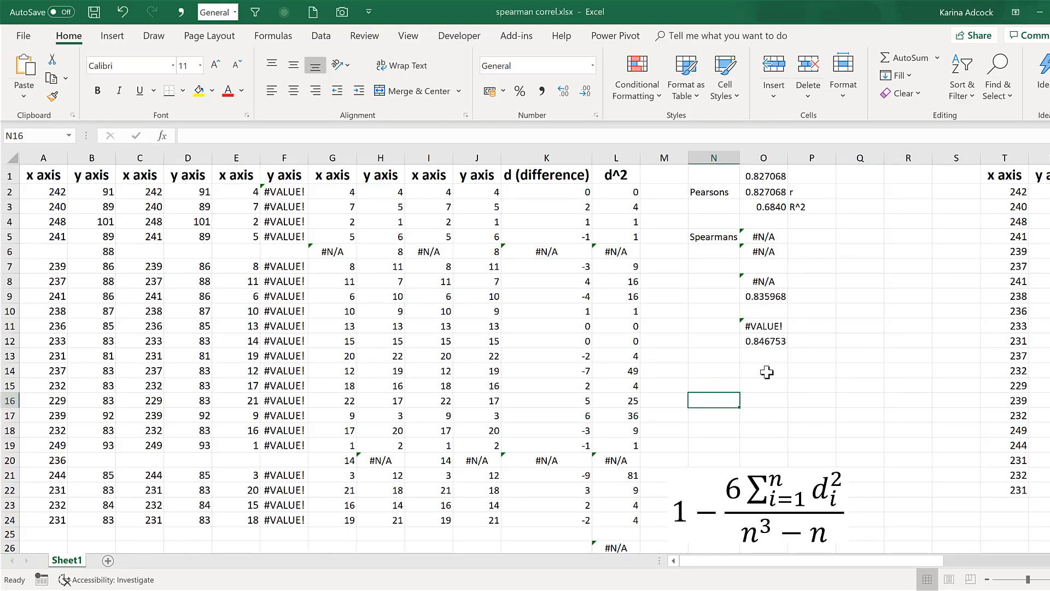
- Enter =SCORREL(A2:A24,B2:B24) in O14 to compute the Spearman correlation from the original x and y data
{"action": "left_click", "coordinate": [766, 372]}
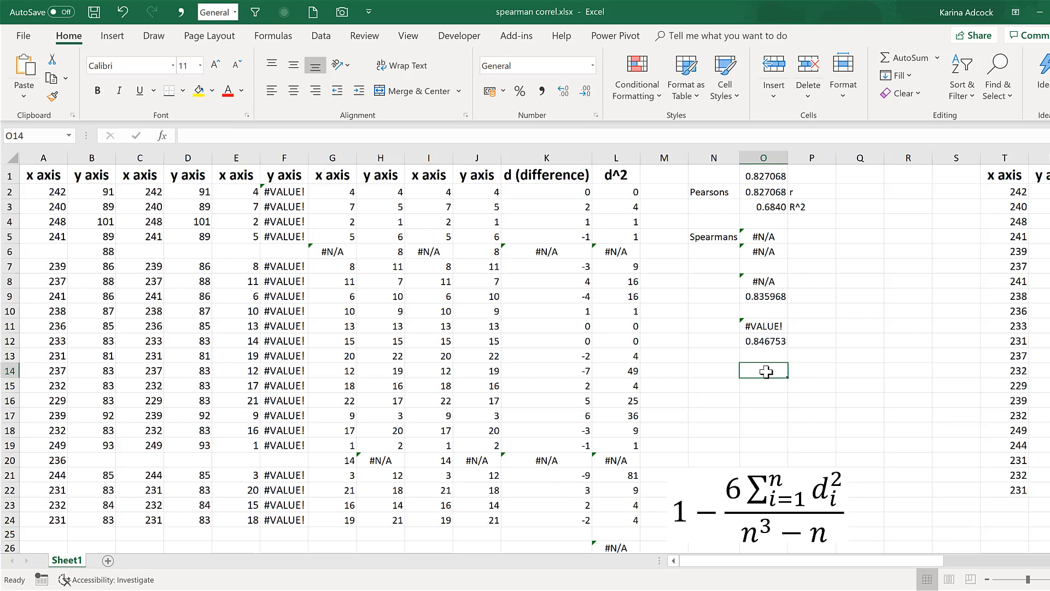
{"action": "type", "text": "=scorrel"}
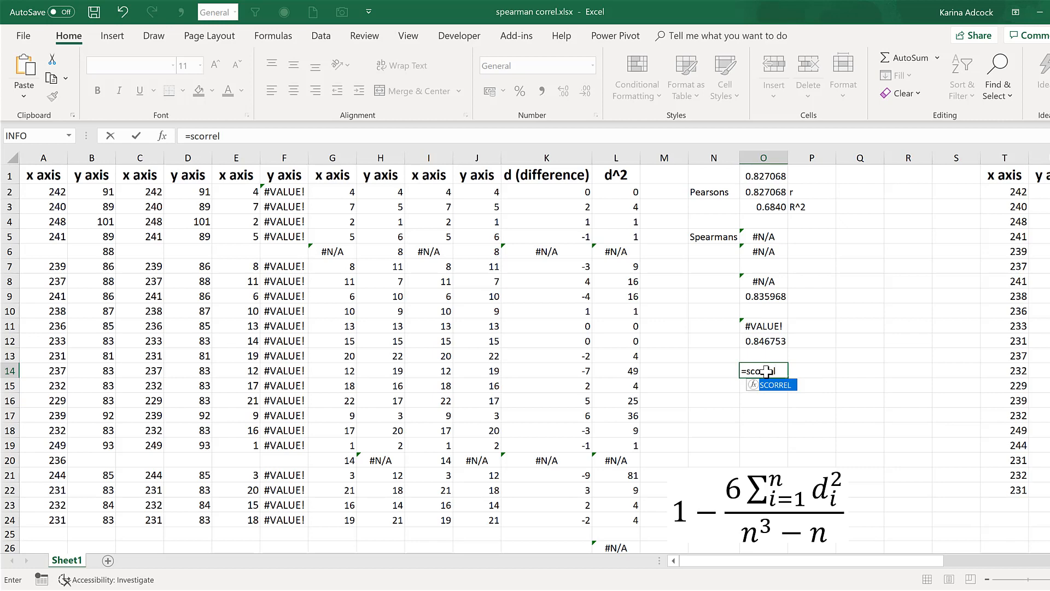
{"action": "key", "text": "Tab"}
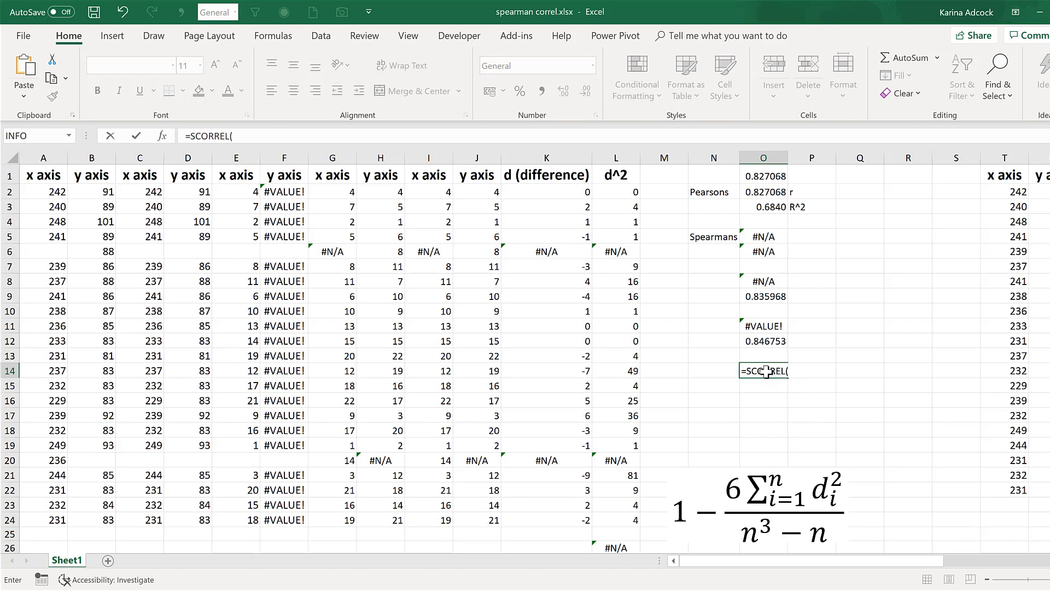
{"action": "left_click", "coordinate": [52, 192]}
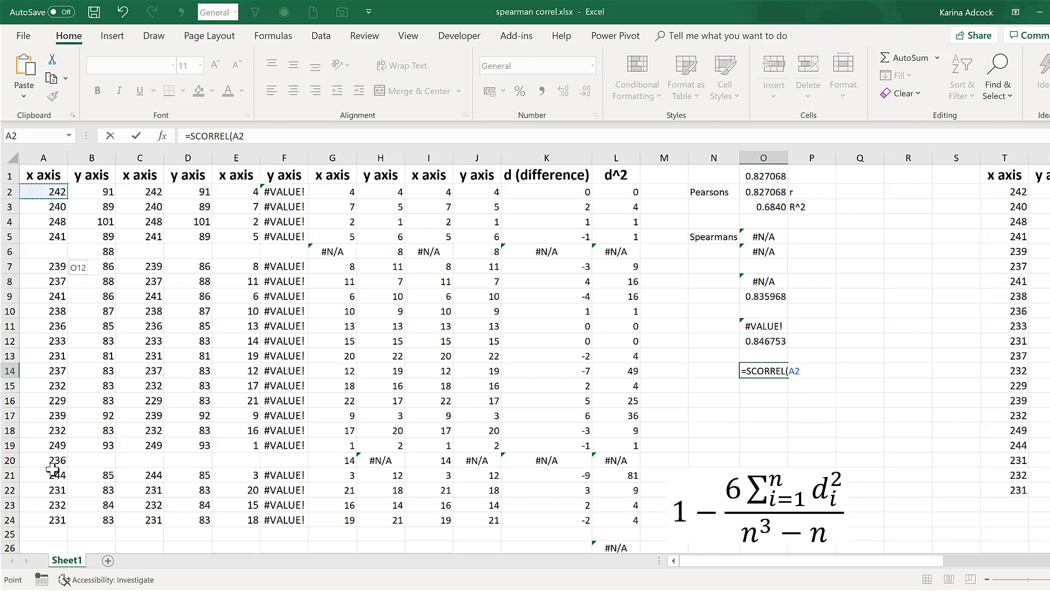
{"action": "left_click_drag", "start_coordinate": [52, 469], "coordinate": [52, 521]}
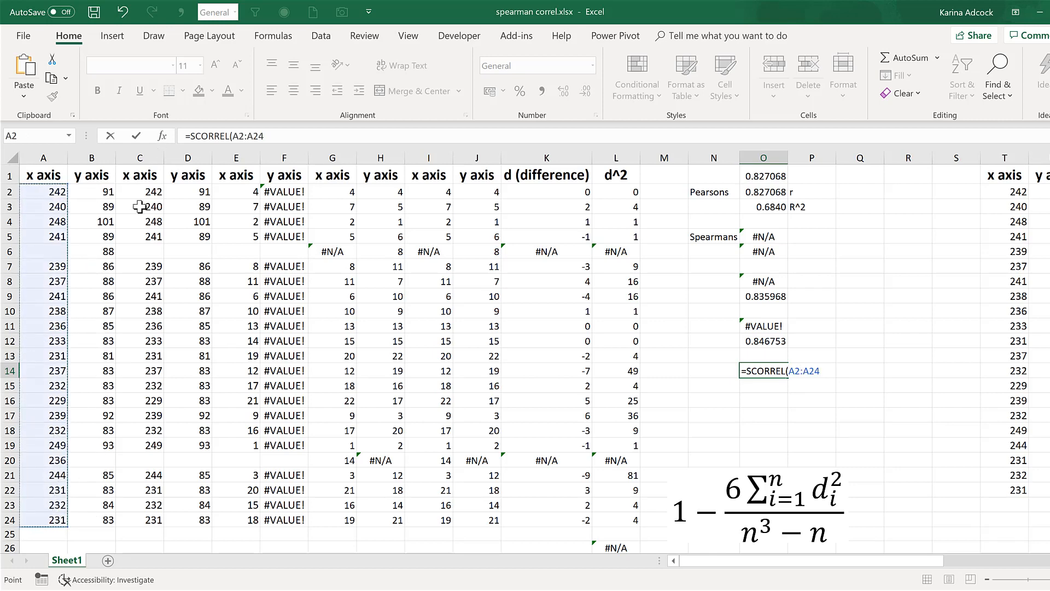
{"action": "type", "text": ","}
{"action": "left_click_drag", "start_coordinate": [94, 192], "coordinate": [91, 519]}
{"action": "key", "text": "Return"}
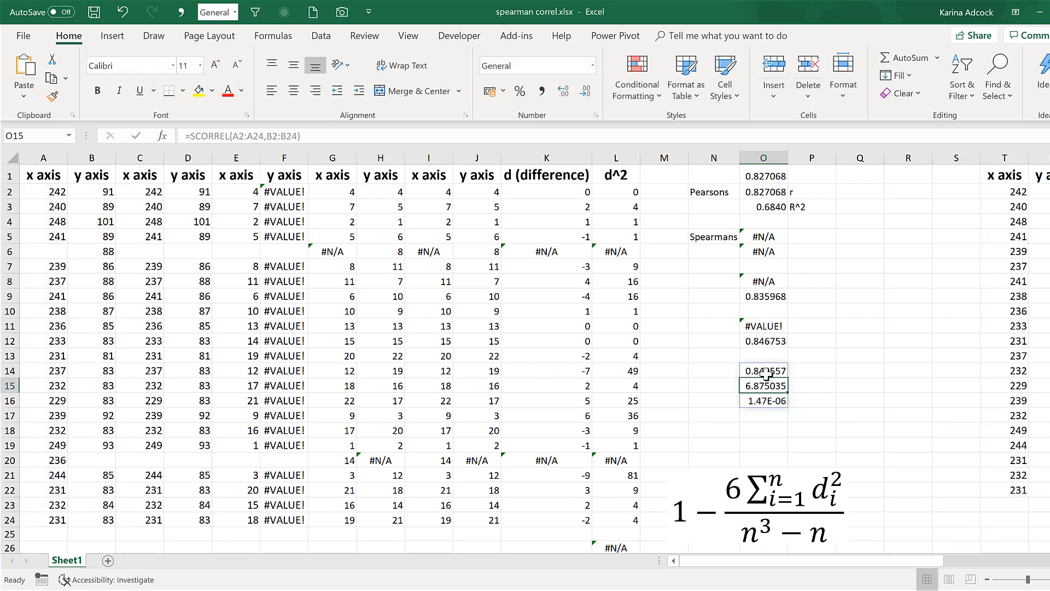
- Add 1 as the third argument of the SCORREL formula in O14 to output labels with the results
{"action": "left_click", "coordinate": [766, 372]}
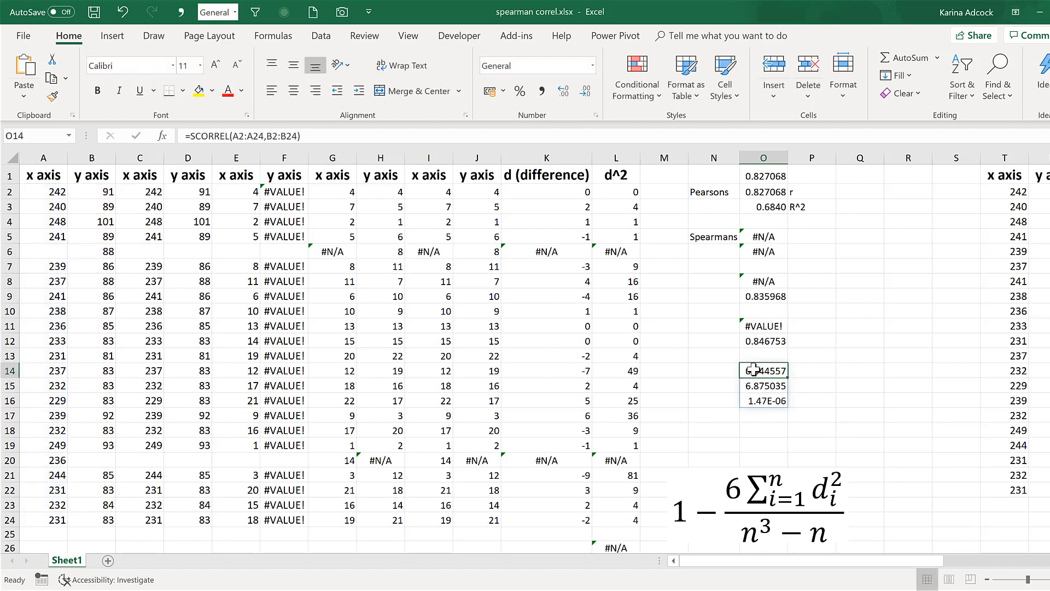
{"action": "left_click", "coordinate": [299, 138]}
{"action": "type", "text": ",1"}
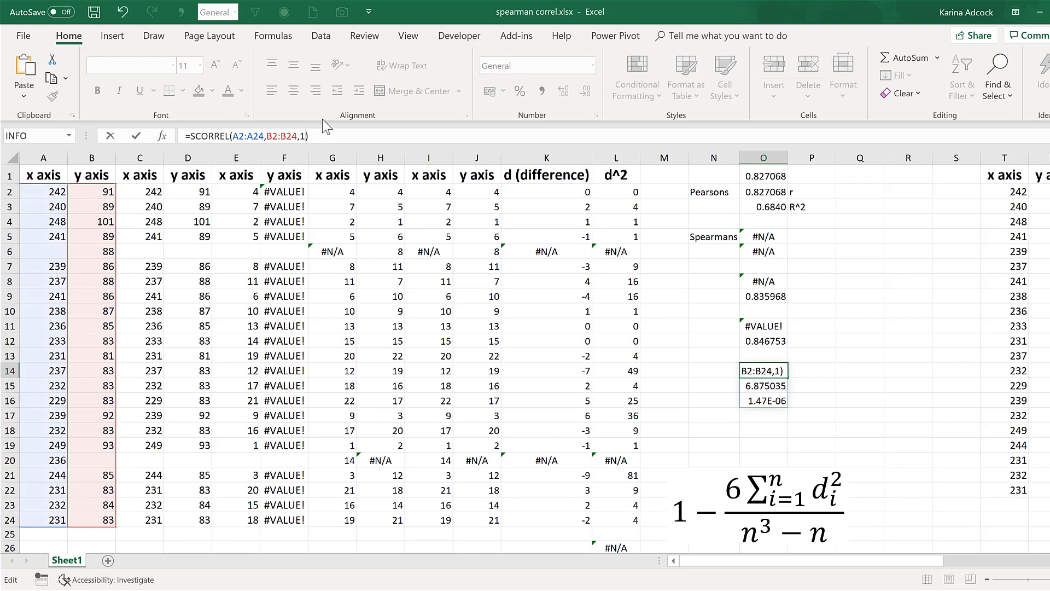
{"action": "key", "text": "Return"}
{"action": "left_click", "coordinate": [758, 369]}
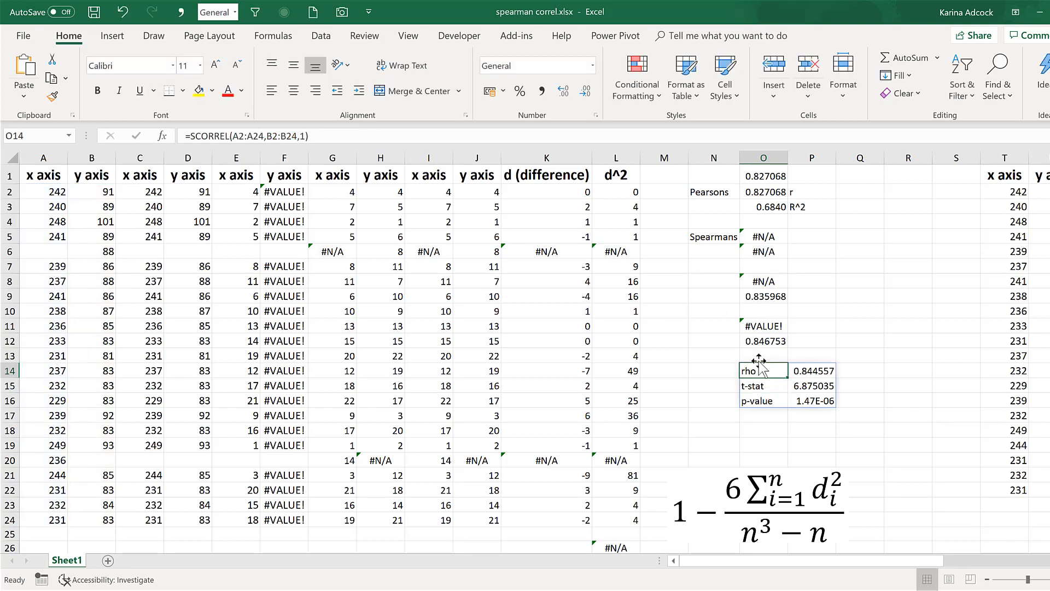
- Move the SCORREL formula from O14 to N14 and enter the label r in M14
{"action": "left_click_drag", "start_coordinate": [758, 368], "coordinate": [709, 371]}
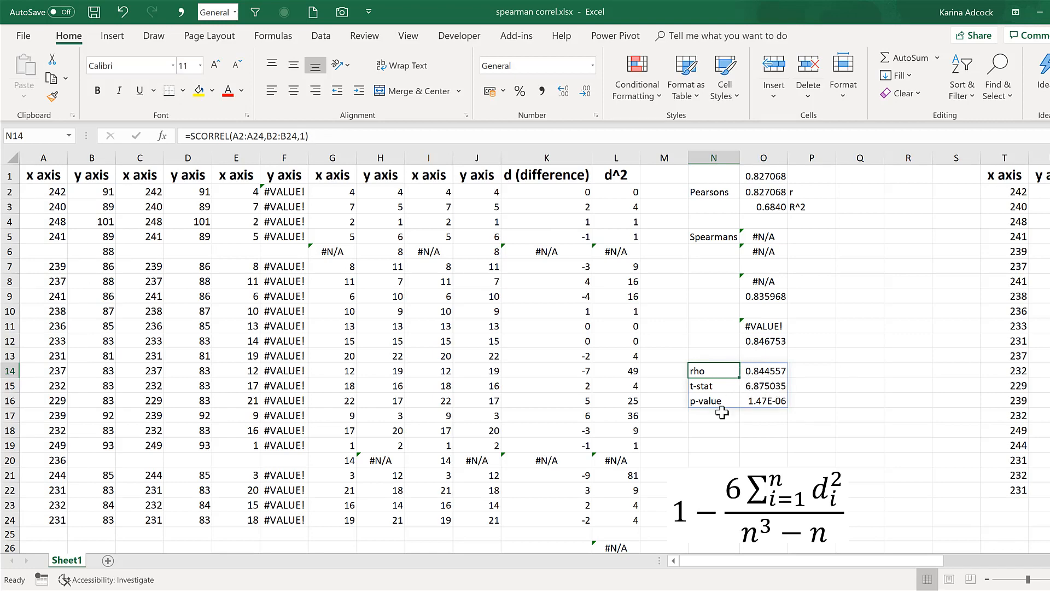
{"action": "left_click", "coordinate": [663, 371]}
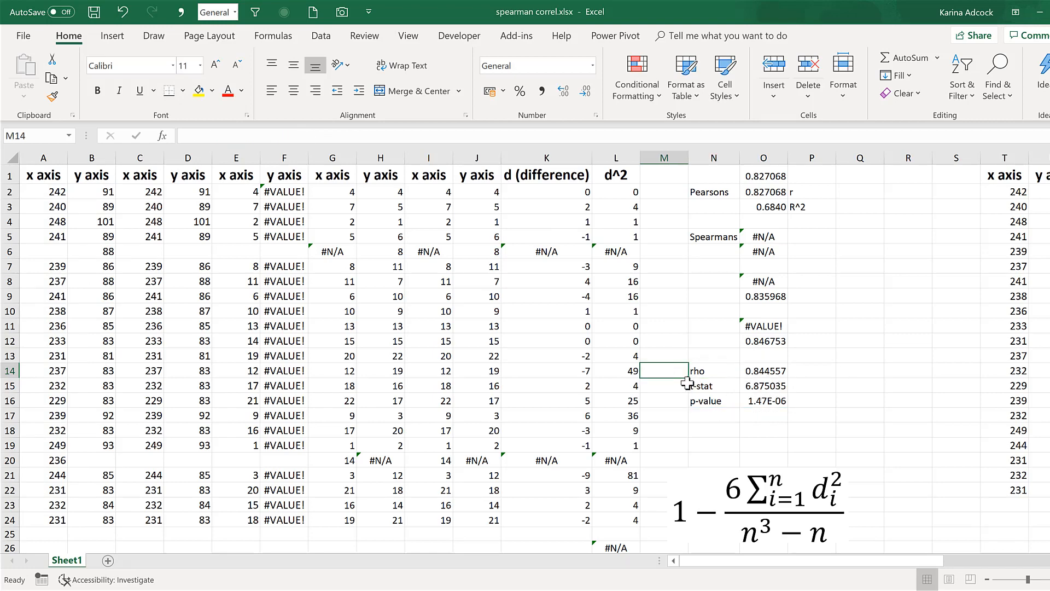
{"action": "type", "text": "r"}
{"action": "left_click", "coordinate": [809, 387]}
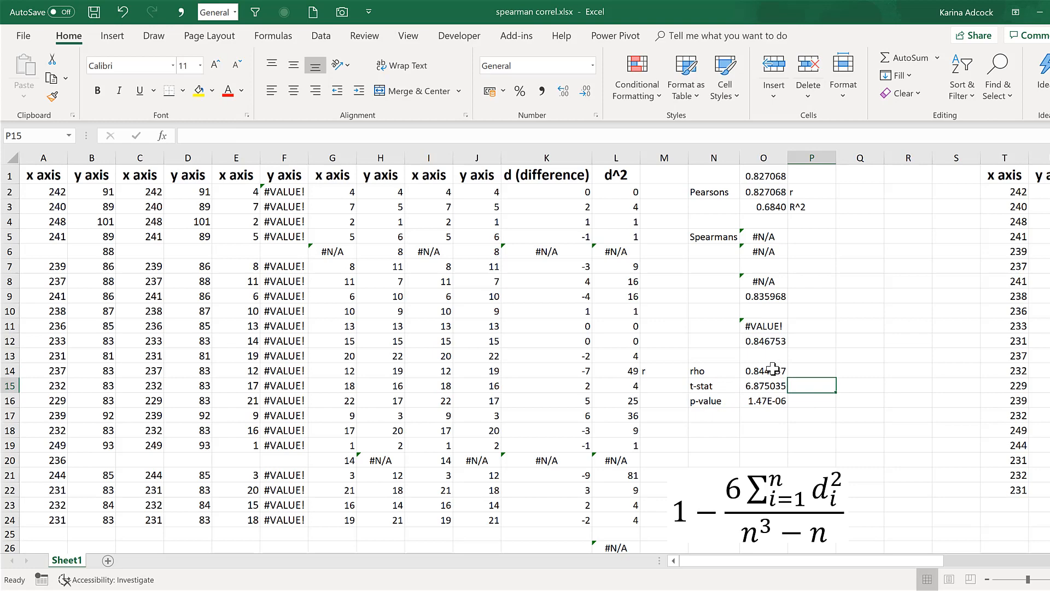
- Examine the SCORREL rho, t-stat and p-value output and compare rho with the CORREL result in O12
{"action": "left_click_drag", "start_coordinate": [772, 369], "coordinate": [711, 402]}
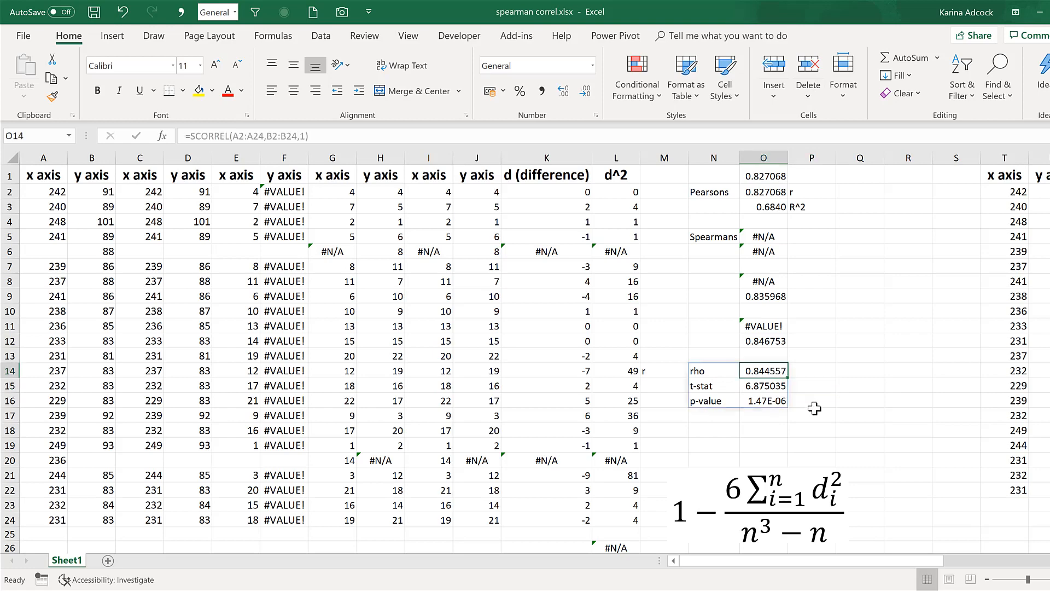
{"action": "left_click", "coordinate": [720, 419]}
{"action": "left_click", "coordinate": [716, 402]}
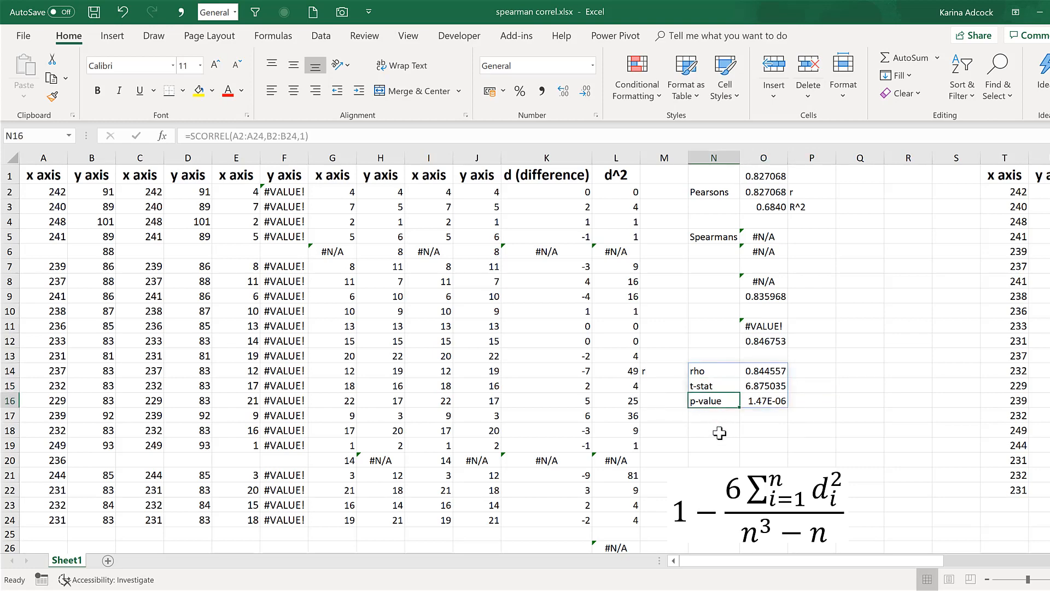
{"action": "left_click", "coordinate": [719, 433]}
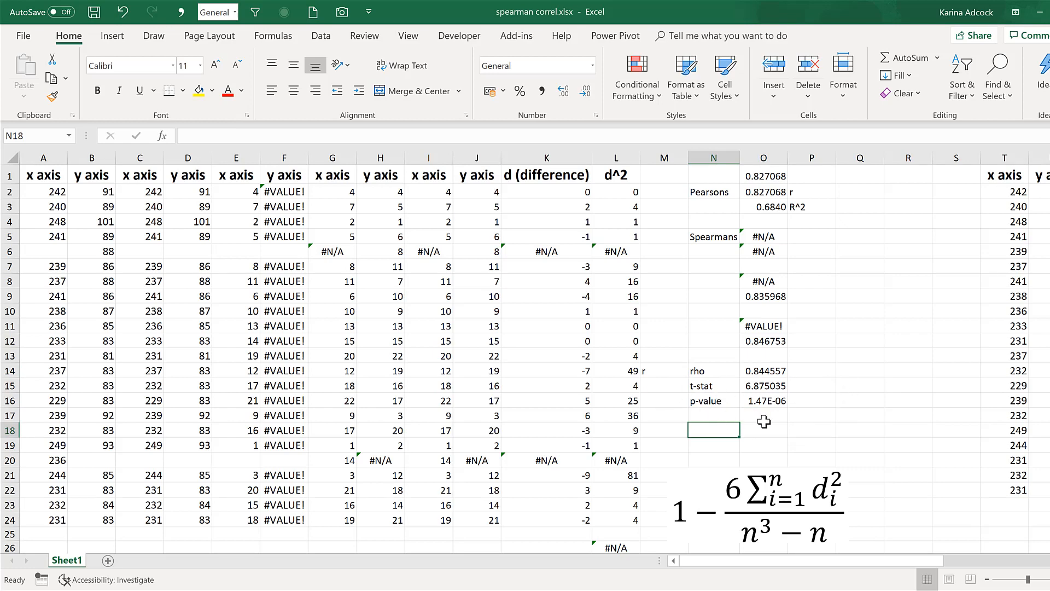
{"action": "left_click", "coordinate": [778, 371]}
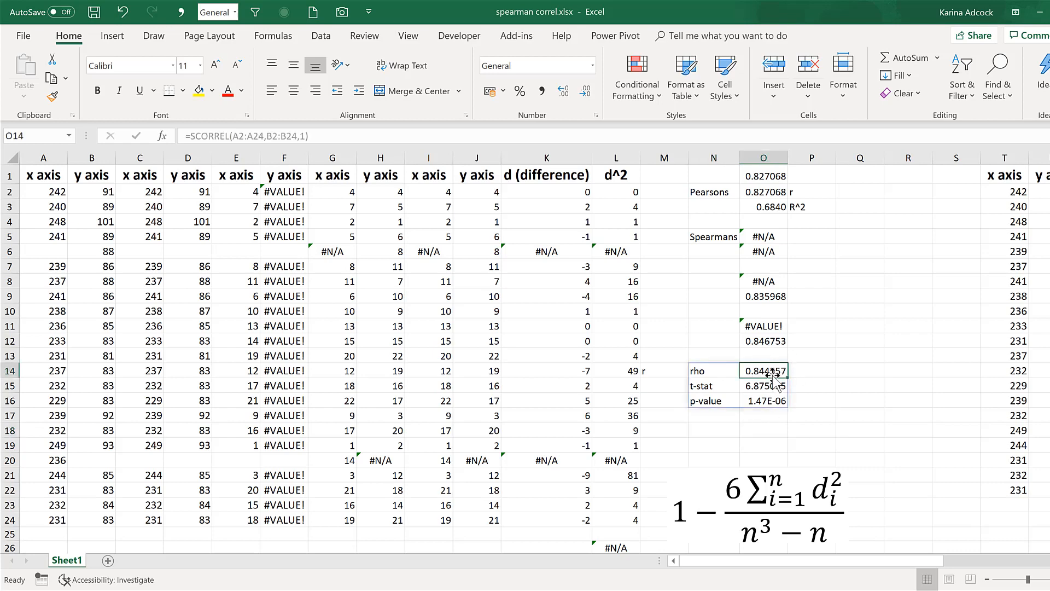
{"action": "left_click", "coordinate": [776, 341]}
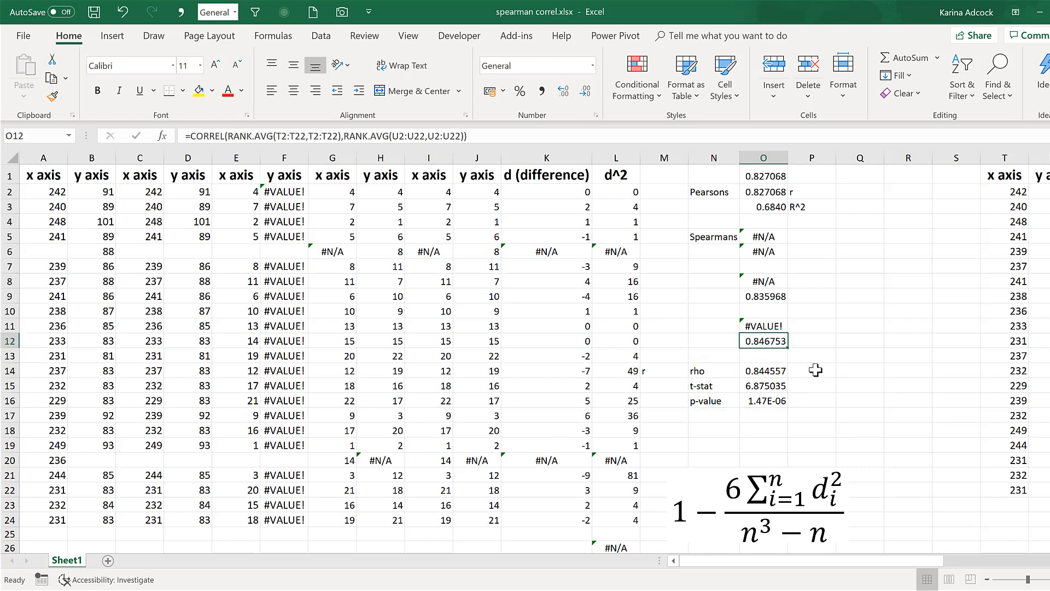
{"action": "left_click", "coordinate": [769, 372]}
{"action": "left_click", "coordinate": [696, 371]}
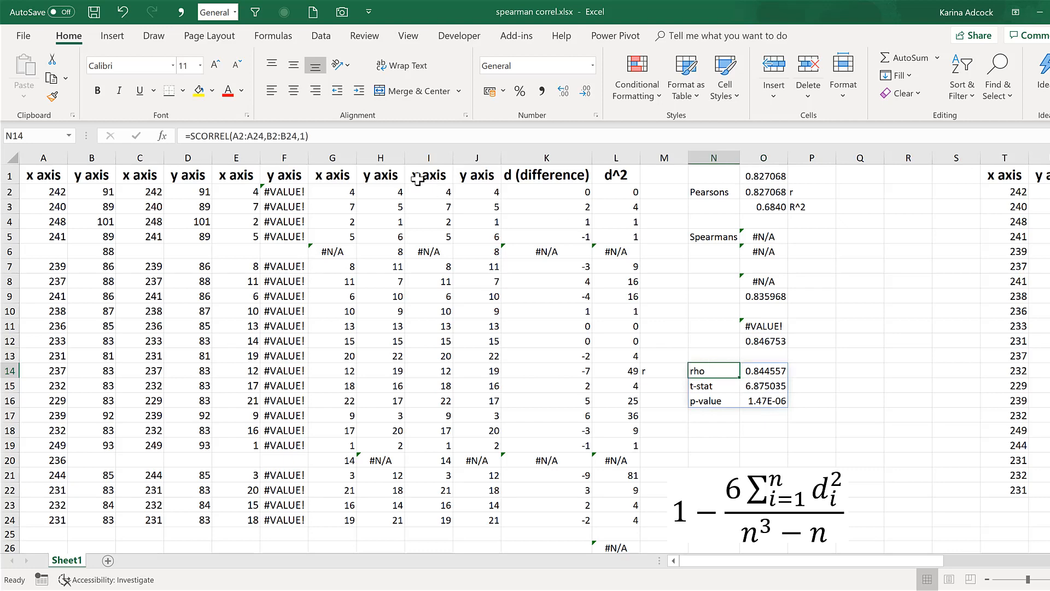
- Examine the SCORREL formula in N14, the incomplete x-y pairs in rows 6 and 20, and the IF formula in C2
{"action": "left_click", "coordinate": [330, 136]}
{"action": "key", "text": "Escape"}
{"action": "left_click", "coordinate": [99, 256]}
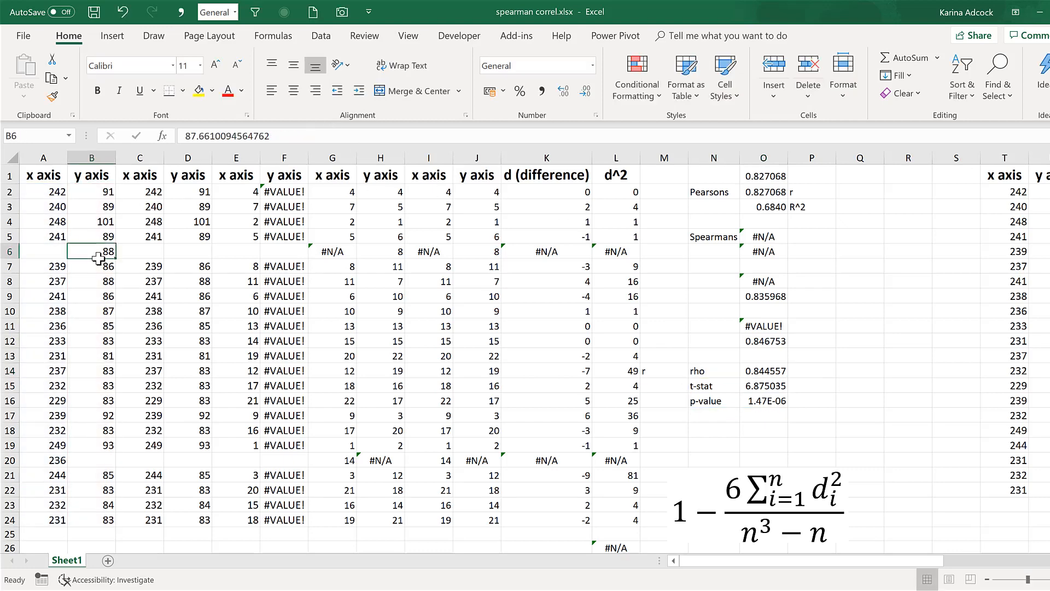
{"action": "left_click", "coordinate": [58, 460], "text": "ctrl"}
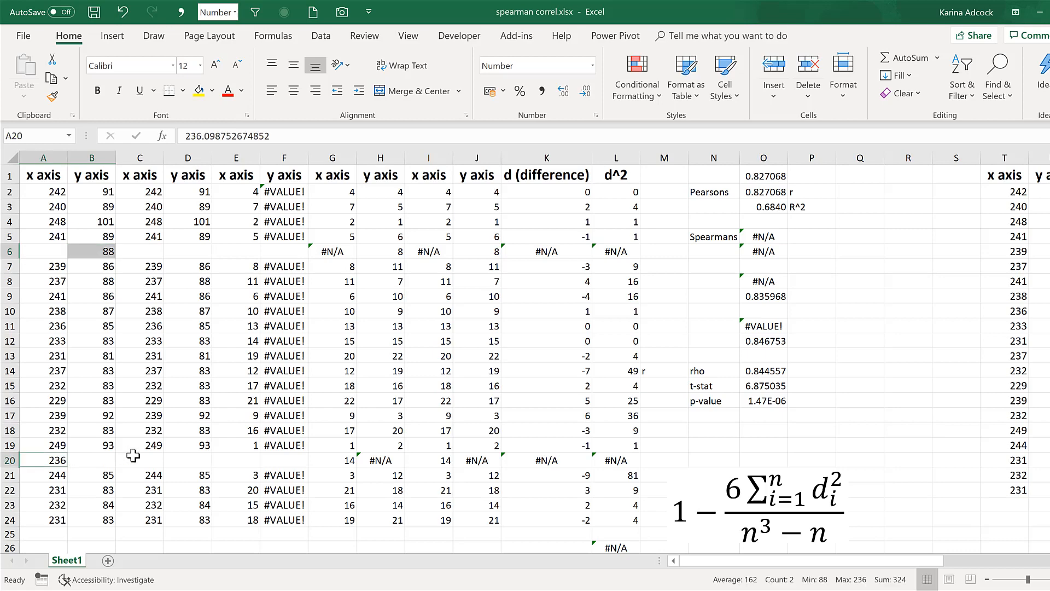
{"action": "left_click", "coordinate": [99, 457]}
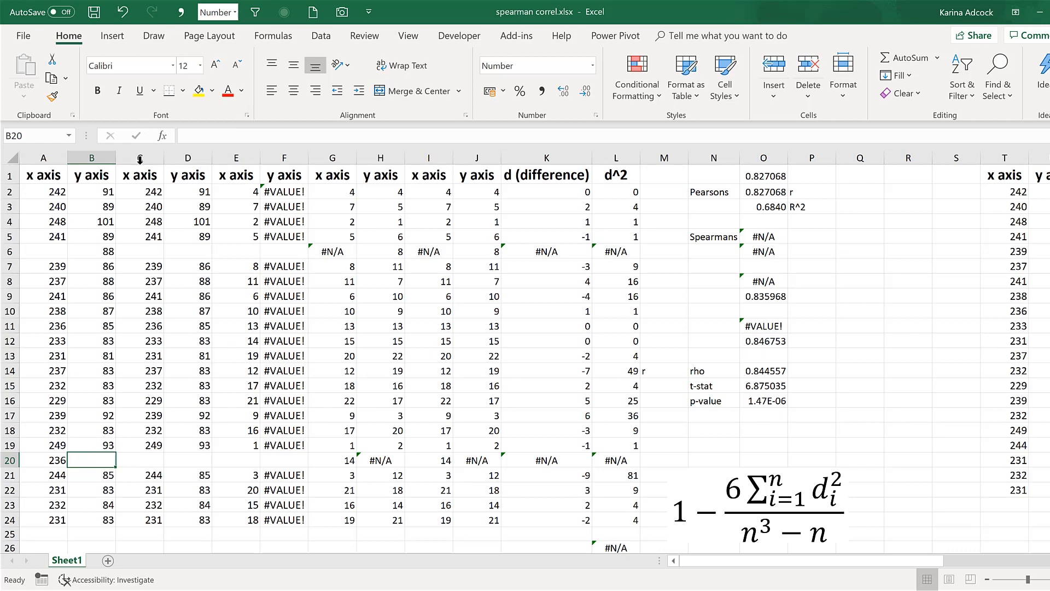
{"action": "left_click", "coordinate": [134, 191]}
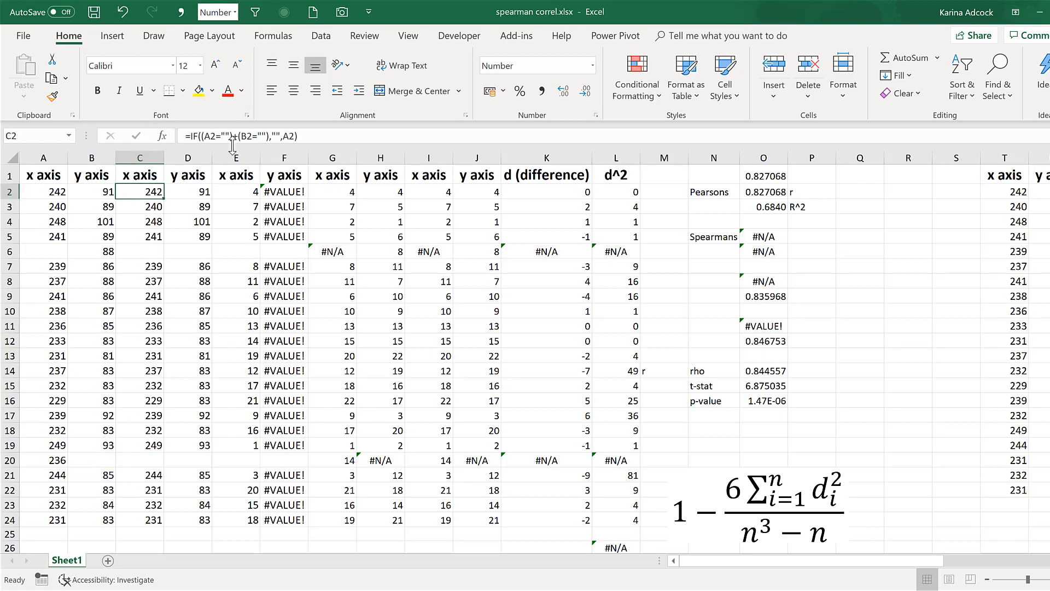
- Copy the IF formula in D2 without its equals sign, leaving the cell unchanged
{"action": "left_click", "coordinate": [200, 192]}
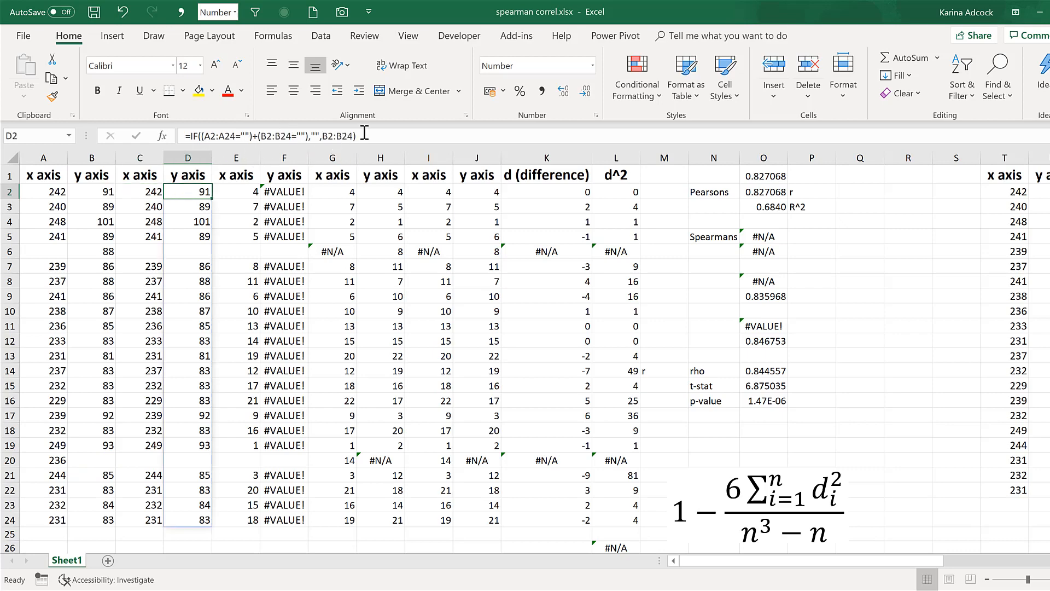
{"action": "left_click", "coordinate": [193, 136]}
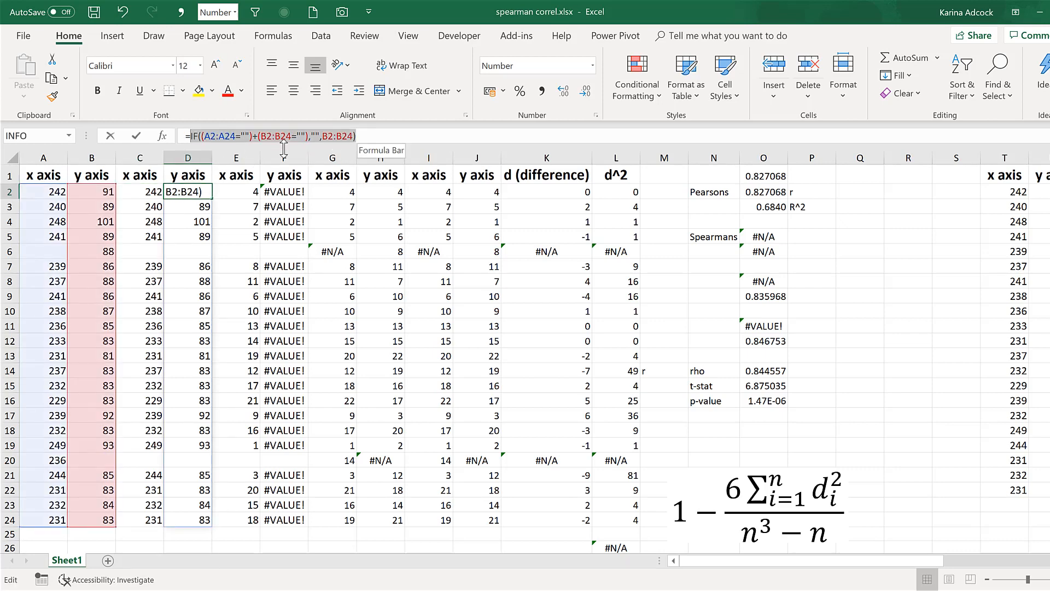
{"action": "key", "text": "ctrl+c"}
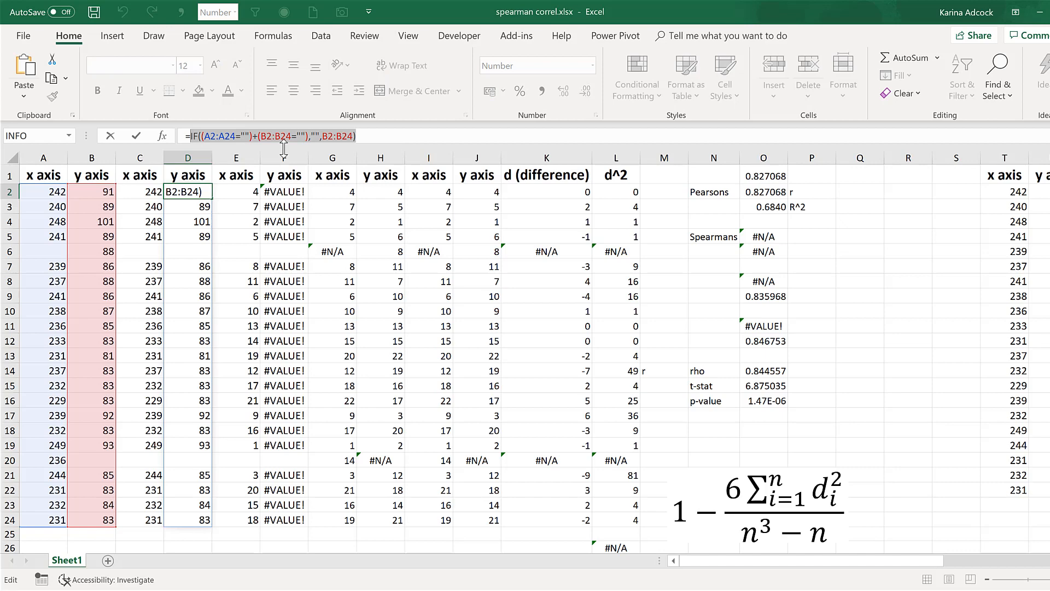
{"action": "key", "text": "Escape"}
- Replace both data ranges in the N14 SCORREL formula with the copied IF((A2:A24="")+(B2:B24=""),"",B2:B24)
{"action": "left_click_drag", "start_coordinate": [708, 369], "coordinate": [768, 401]}
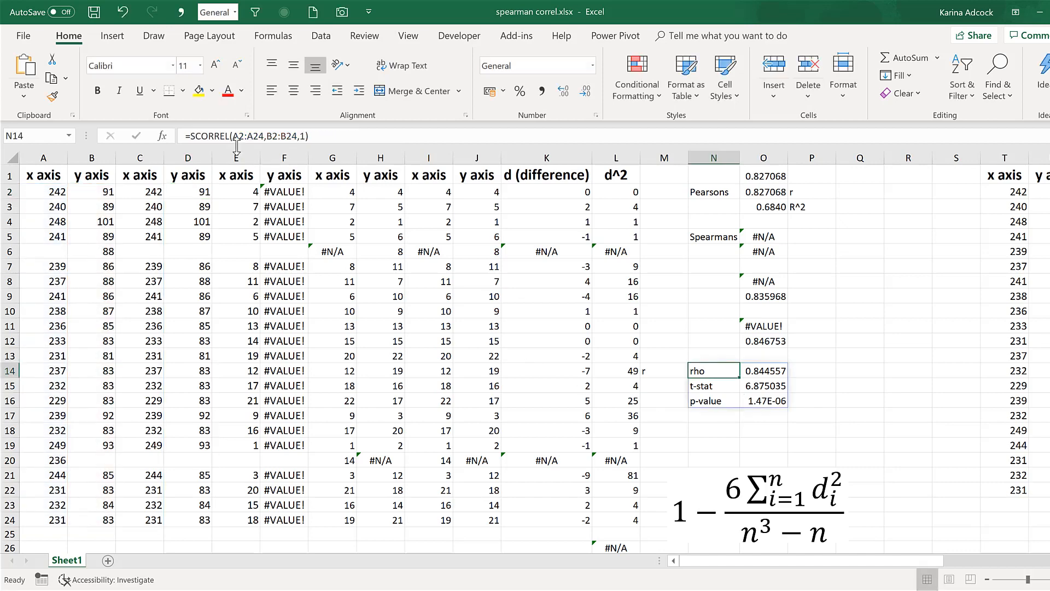
{"action": "left_click_drag", "start_coordinate": [232, 137], "coordinate": [261, 138]}
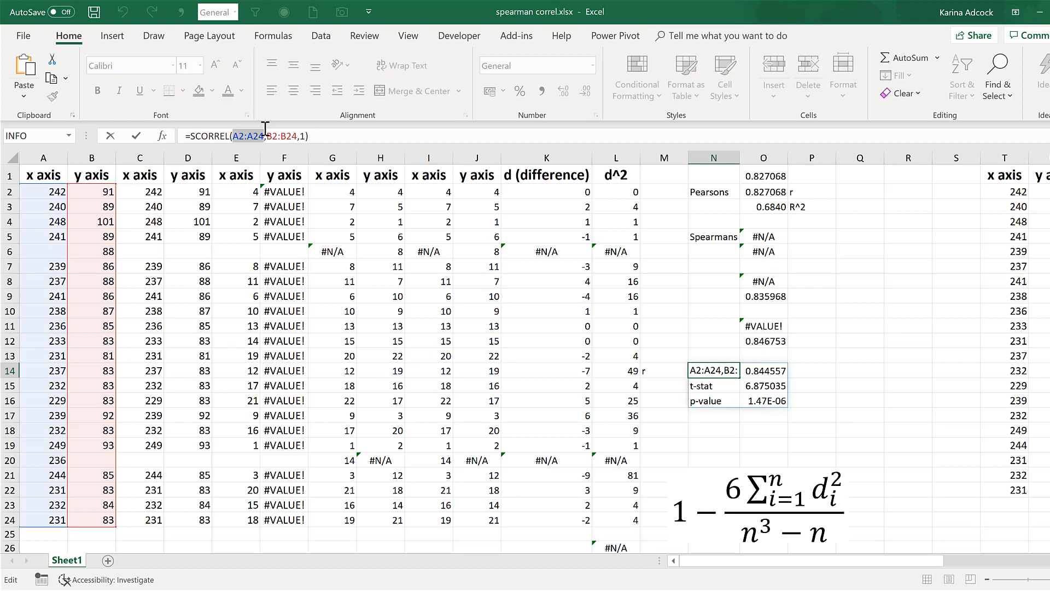
{"action": "key", "text": "ctrl+v"}
{"action": "left_click_drag", "start_coordinate": [402, 137], "coordinate": [433, 141]}
{"action": "key", "text": "ctrl+v"}
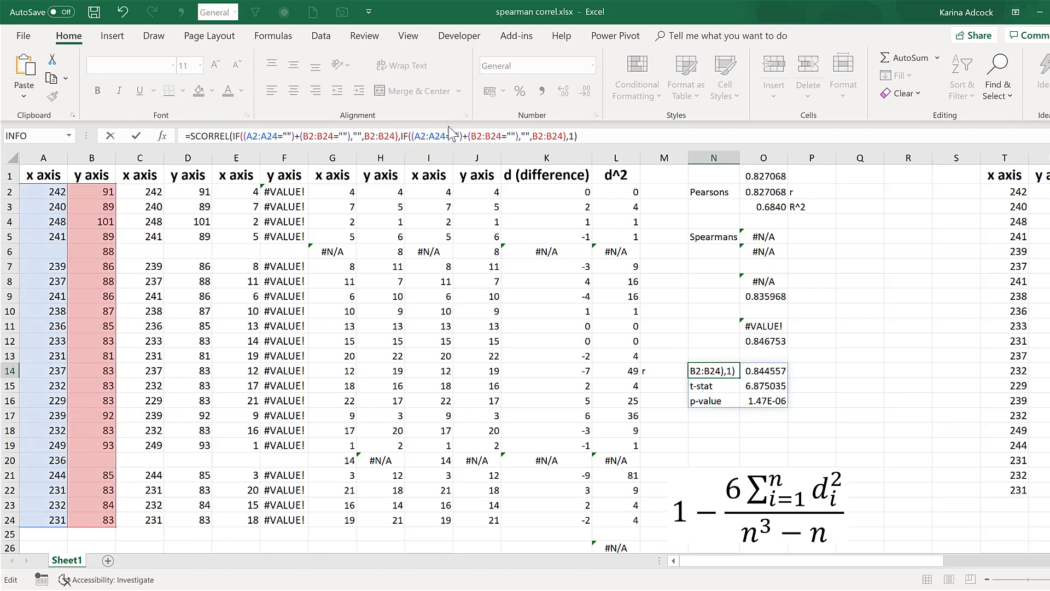
- Change the value-if-false range of the first IF in the N14 SCORREL formula to A2:A24 and commit the formula
{"action": "left_click", "coordinate": [369, 136]}
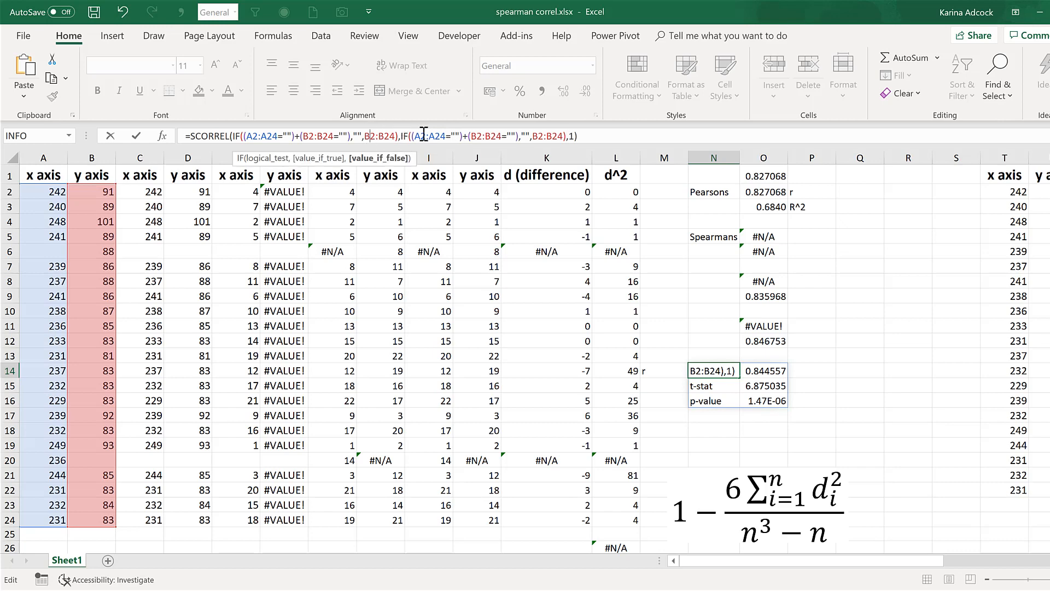
{"action": "key", "text": "BackSpace"}
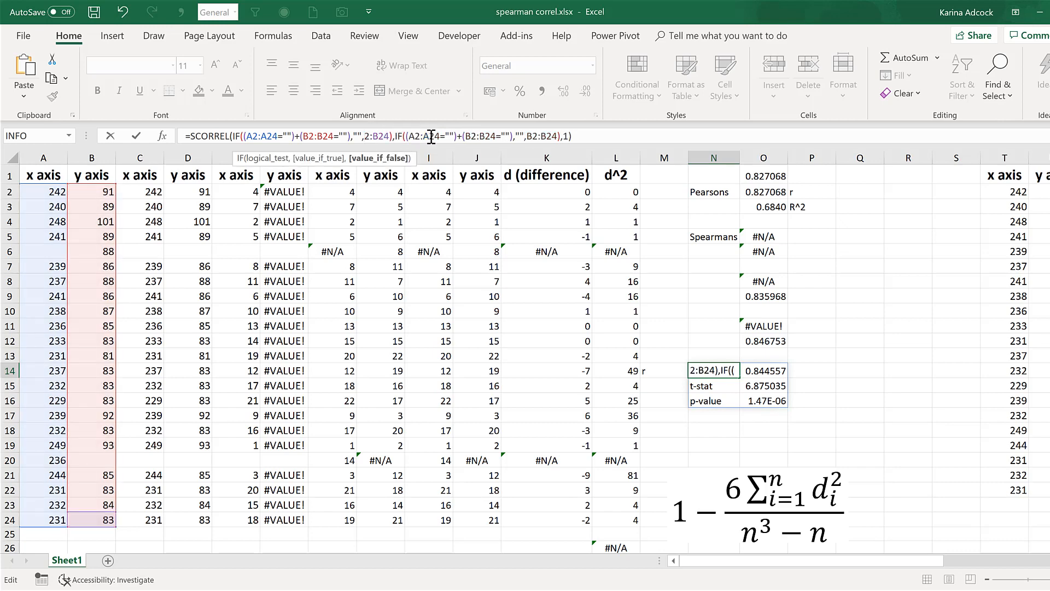
{"action": "type", "text": "A"}
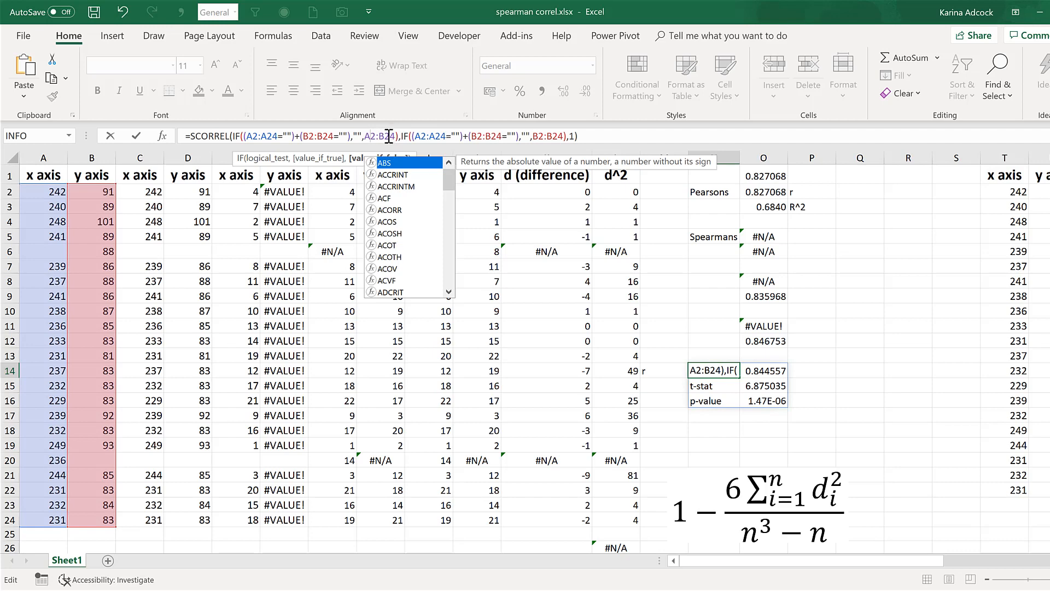
{"action": "left_click", "coordinate": [389, 136]}
{"action": "key", "text": "BackSpace"}
{"action": "type", "text": "A"}
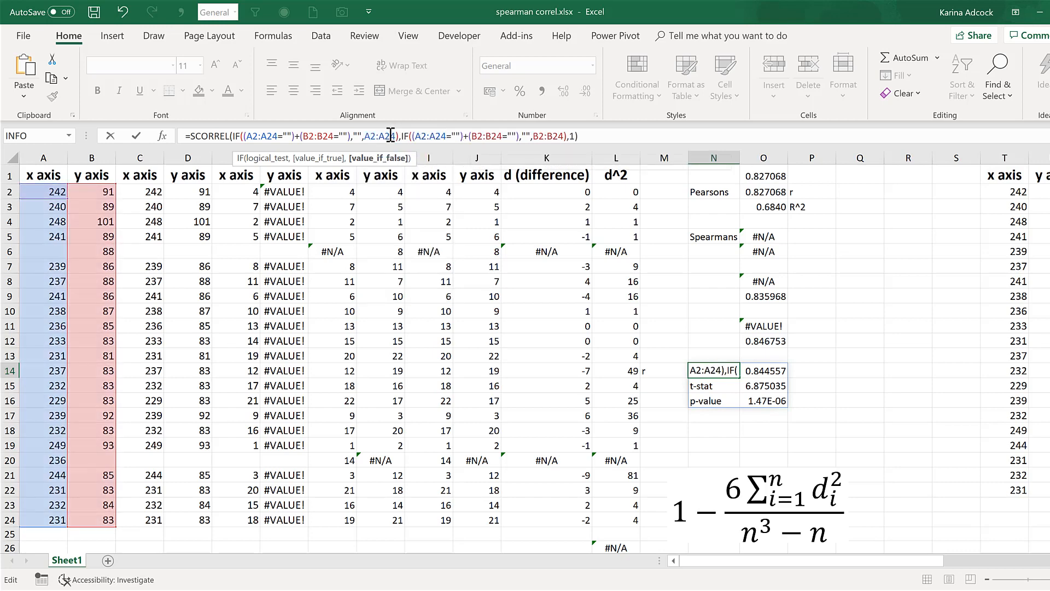
{"action": "left_click", "coordinate": [610, 132]}
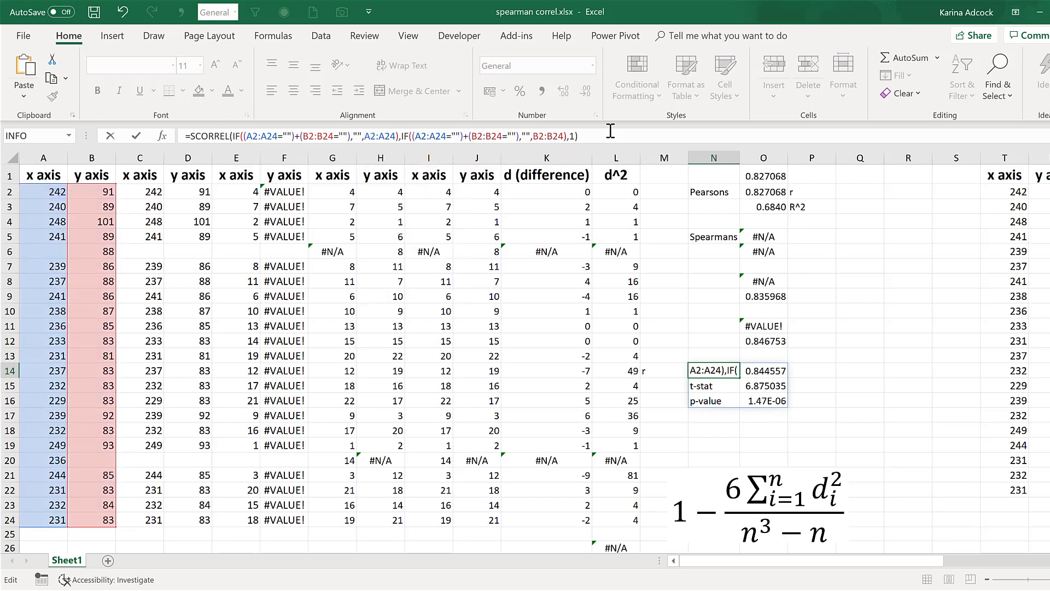
{"action": "key", "text": "Return"}
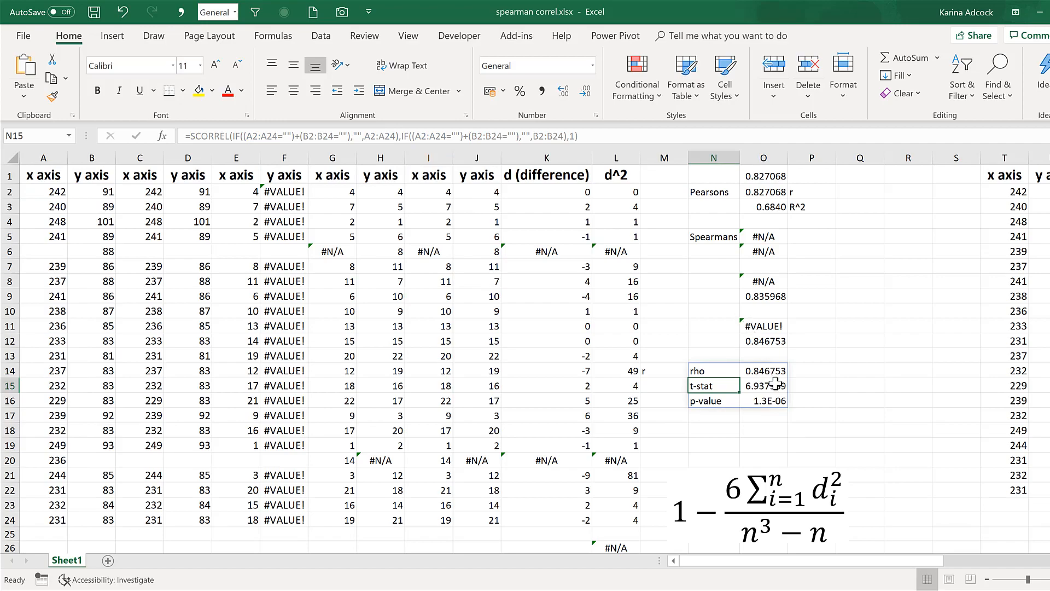
- Compare the SCORREL rho in O14 with the CORREL result in O12 and fill O14 with yellow
{"action": "left_click", "coordinate": [769, 371]}
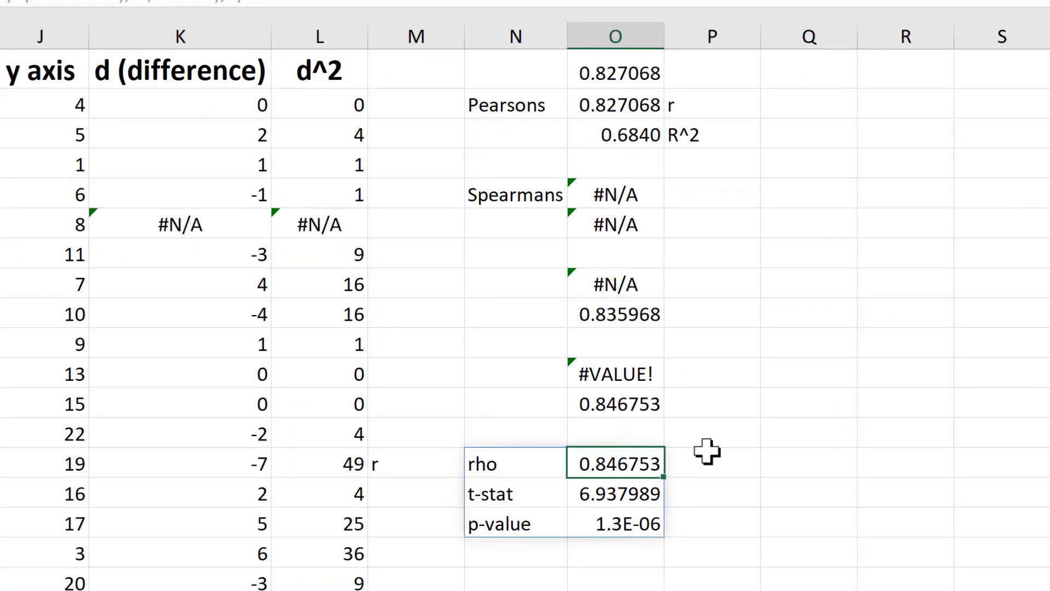
{"action": "left_click", "coordinate": [637, 404]}
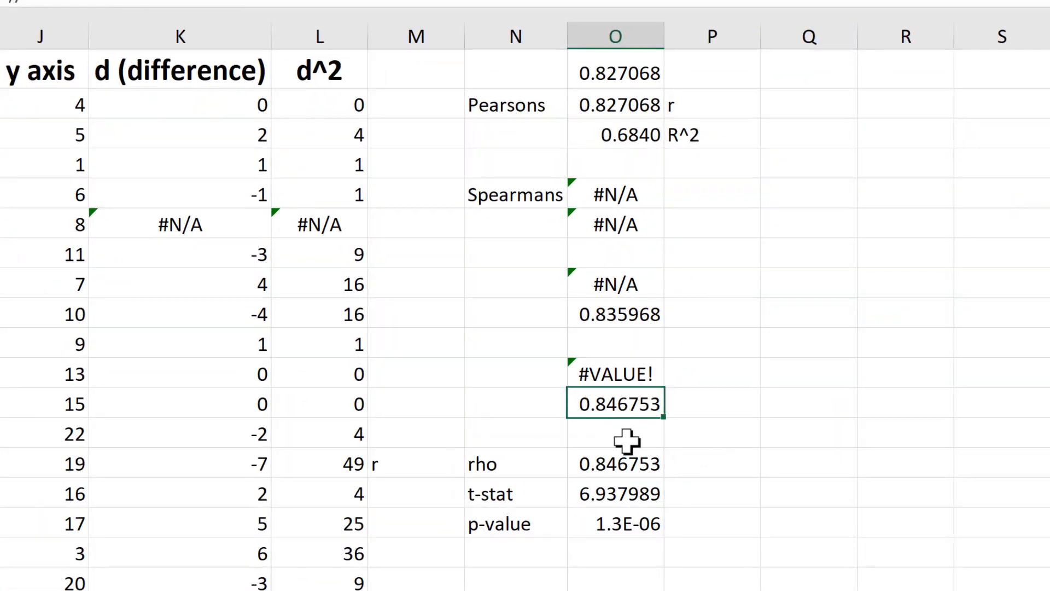
{"action": "left_click", "coordinate": [615, 464]}
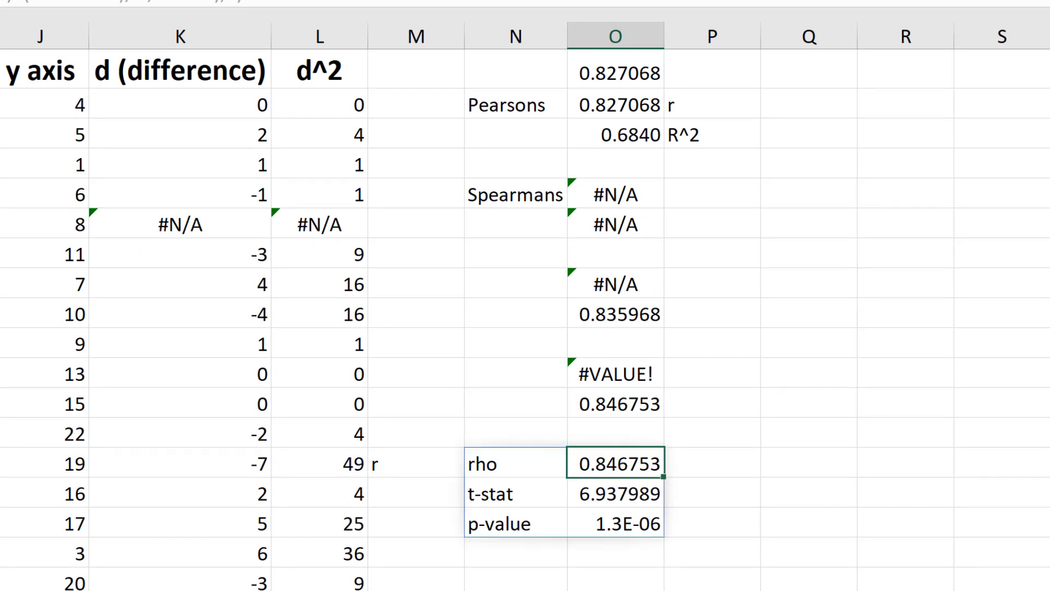
{"action": "key", "text": "F4"}
{"action": "left_click", "coordinate": [710, 468]}
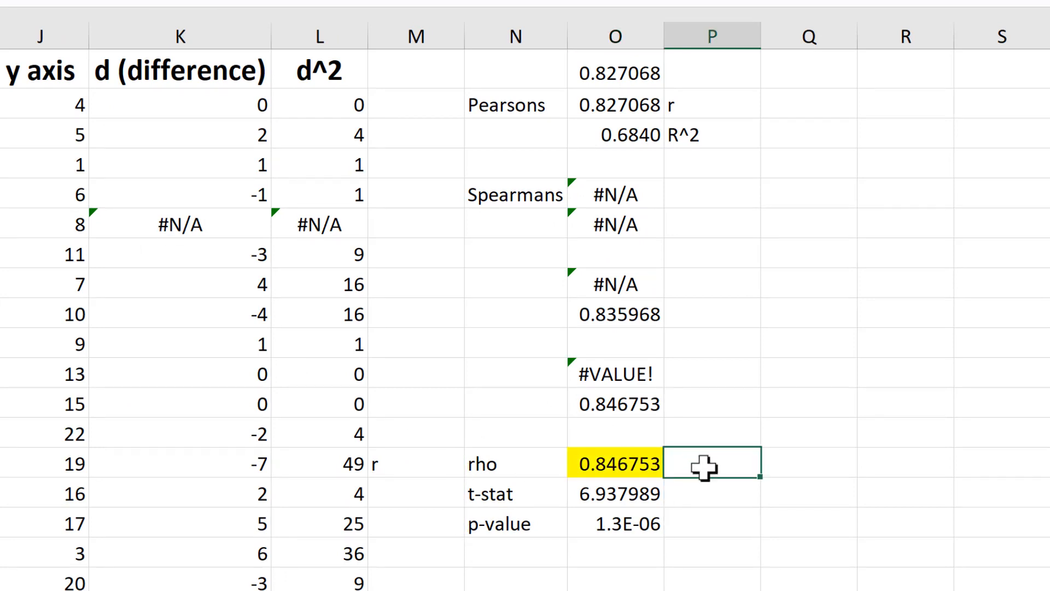